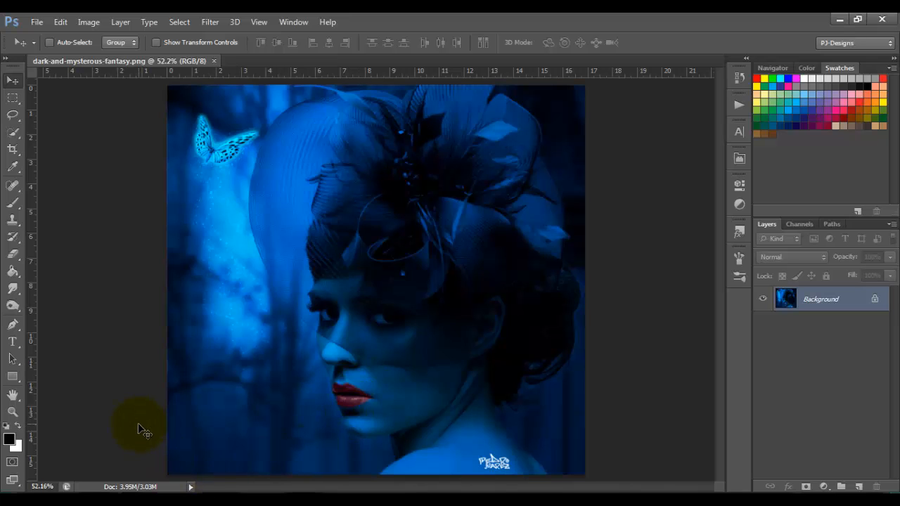
- Switch to the tutorial folder in File Explorer and open Premade_Background_Stock_by_Shinobinaku in Adobe Photoshop CS6
click(138, 497)
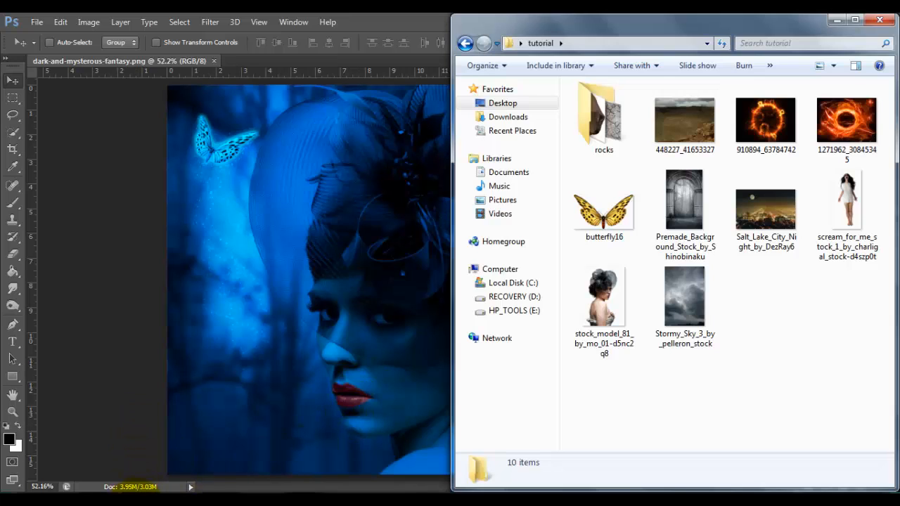
click(687, 207)
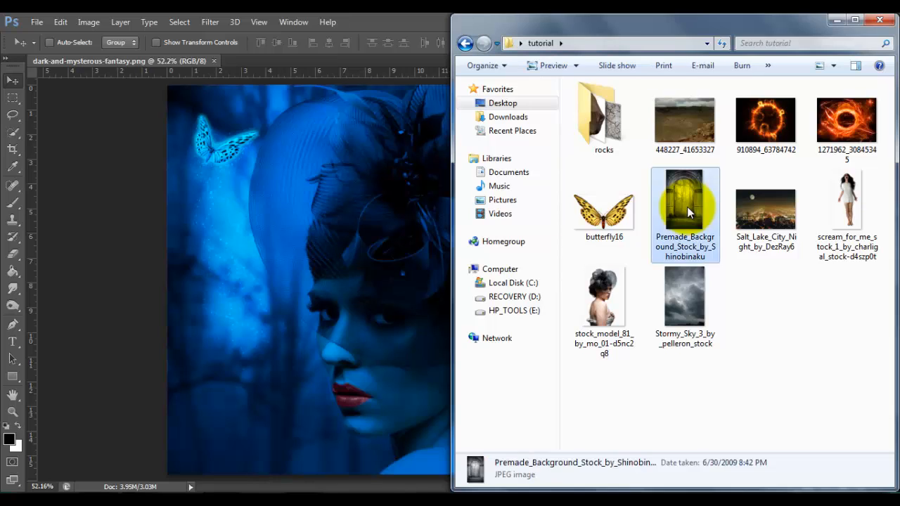
right_click(687, 206)
mouse_move(656, 243)
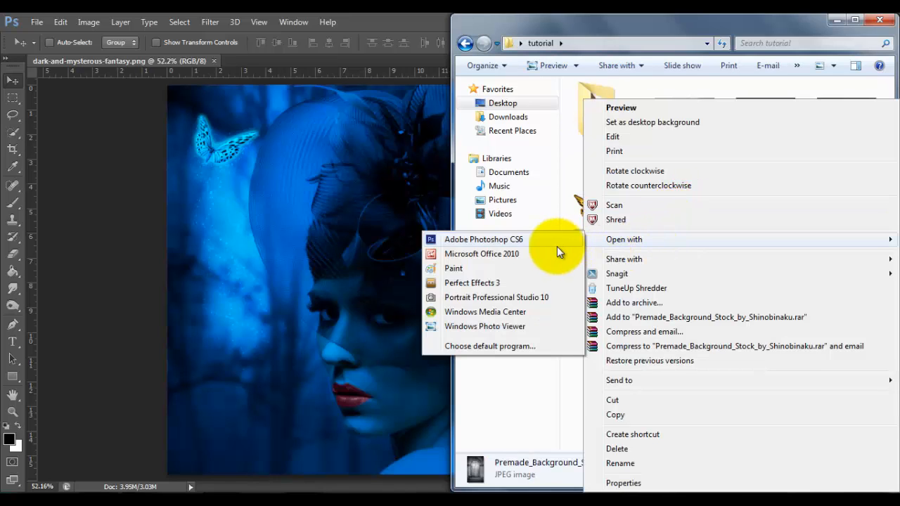
click(553, 242)
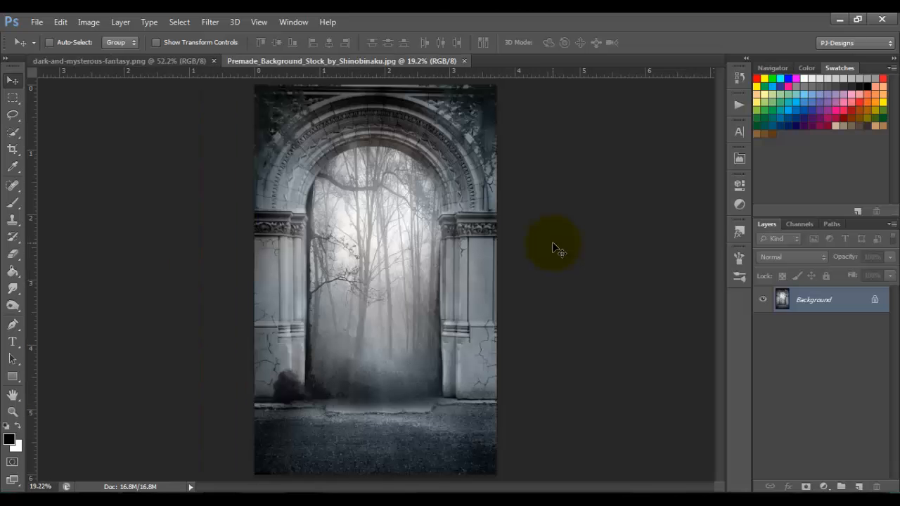
- Crop the archway image to a rectangular marquee selection, about 2.4 by 2.2 in, covering the misty trees and the upper part of the right pillar
click(14, 98)
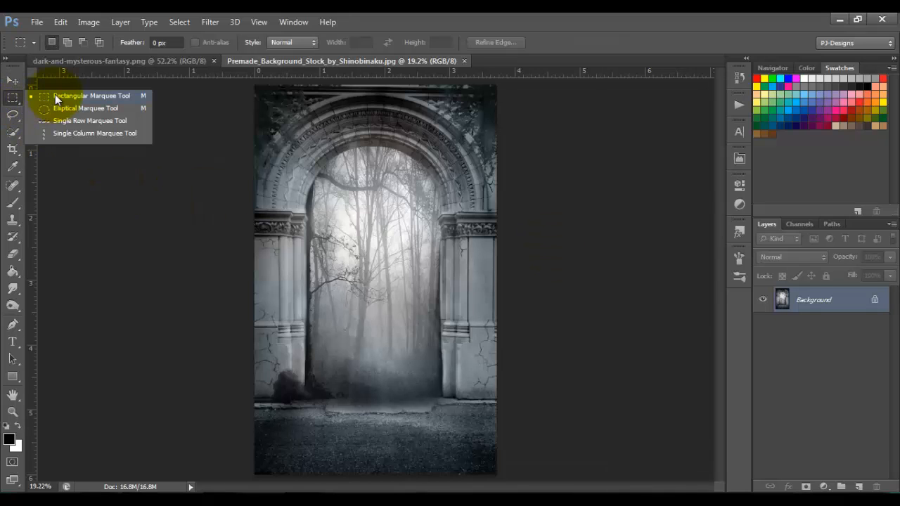
click(56, 96)
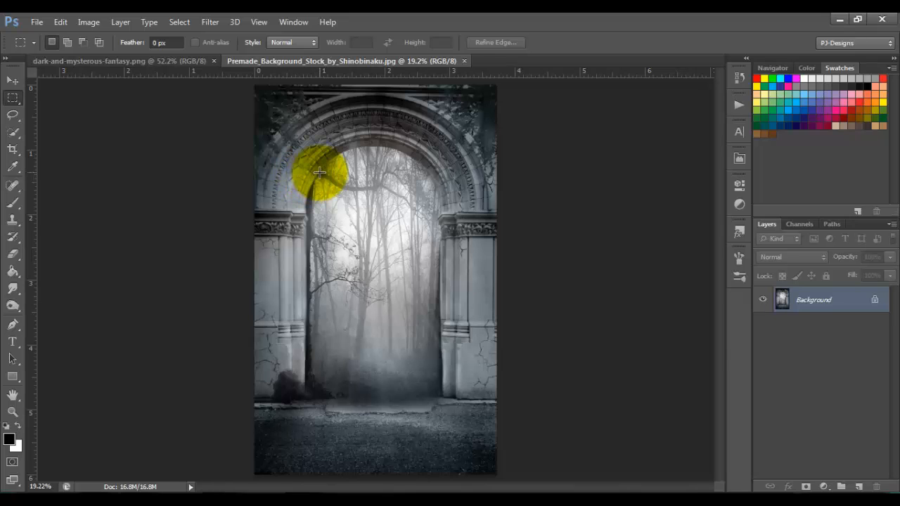
drag(320, 172, 475, 317)
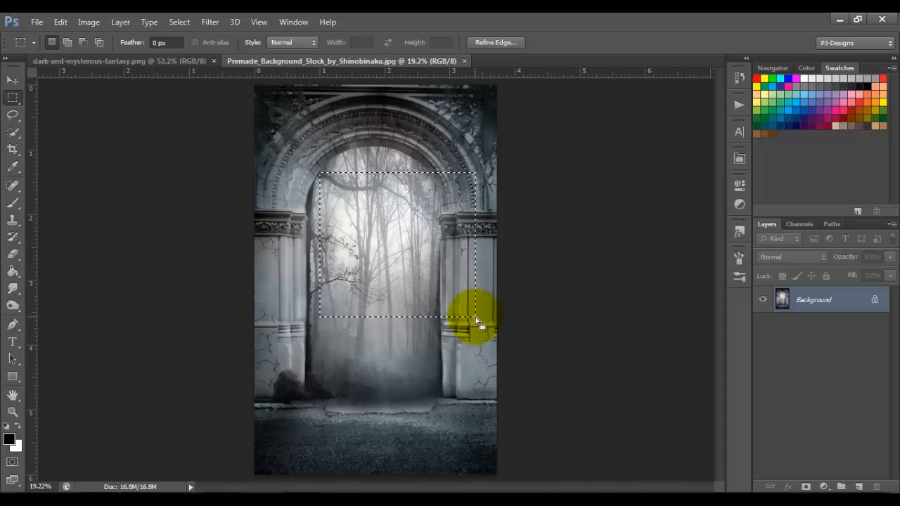
click(14, 154)
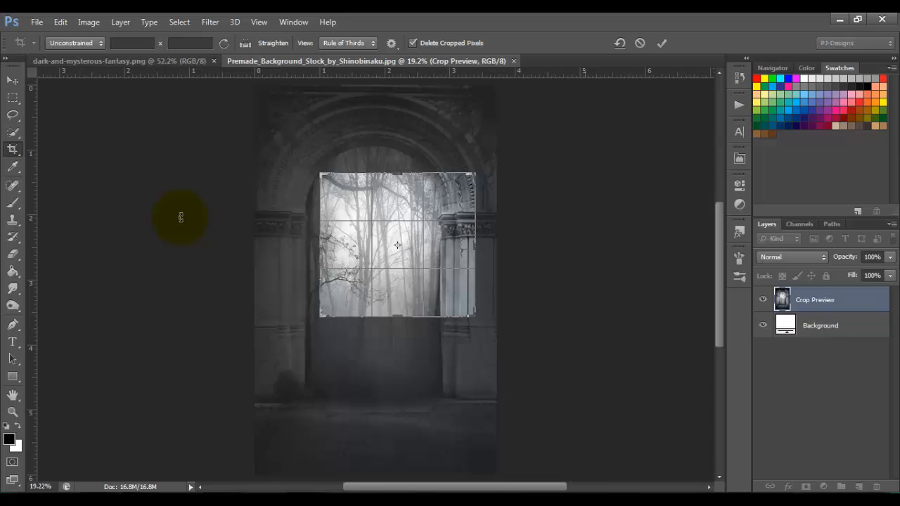
key(Return)
key(ctrl+0)
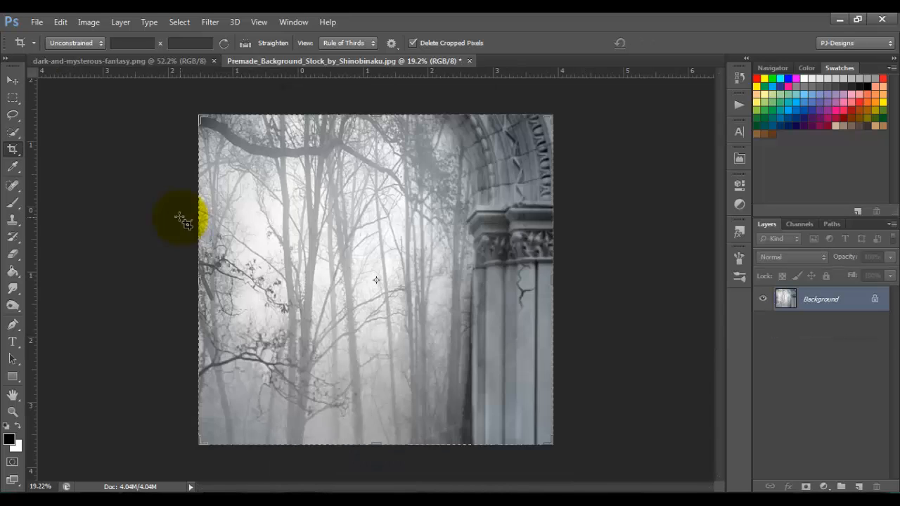
click(21, 81)
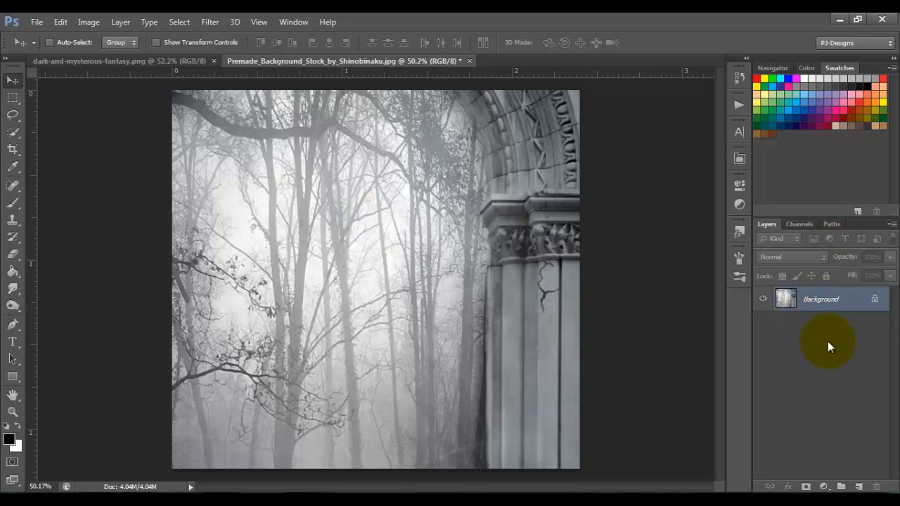
- Duplicate the Background layer and apply a Gaussian Blur with a radius of 8 pixels to the copy
key(ctrl+j)
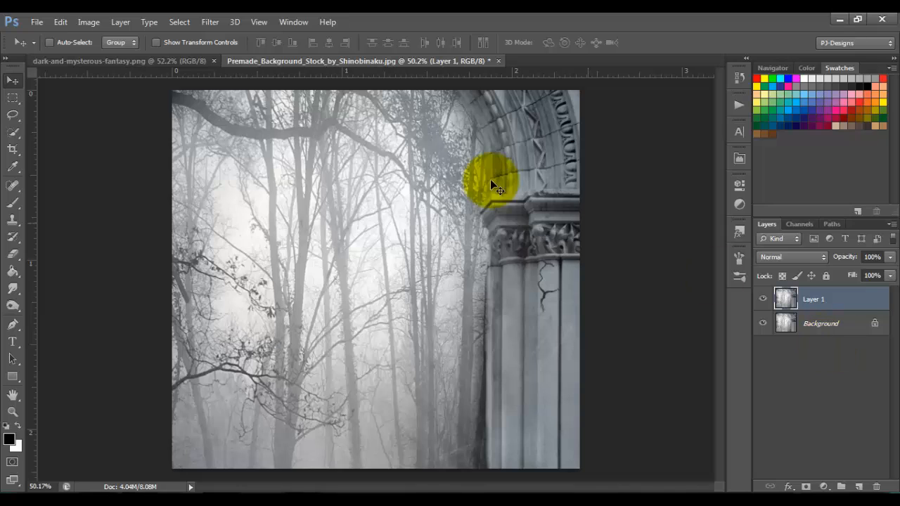
click(210, 22)
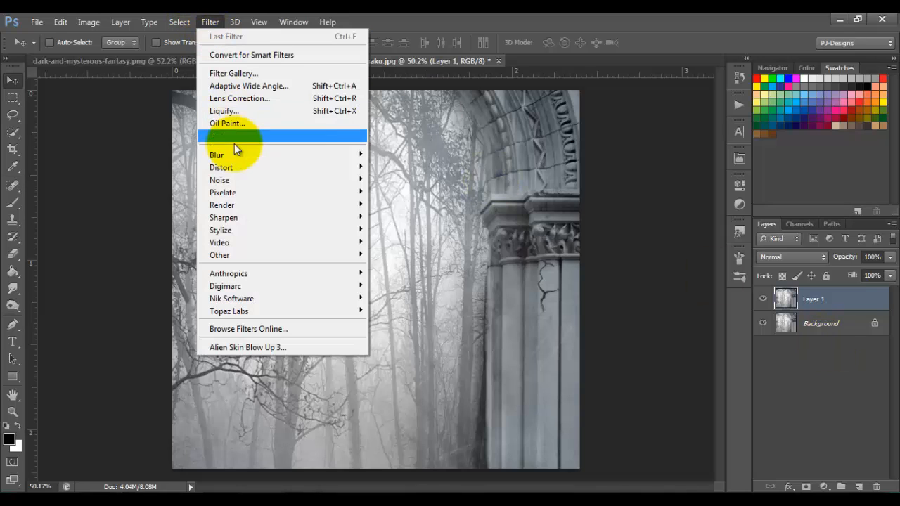
mouse_move(235, 158)
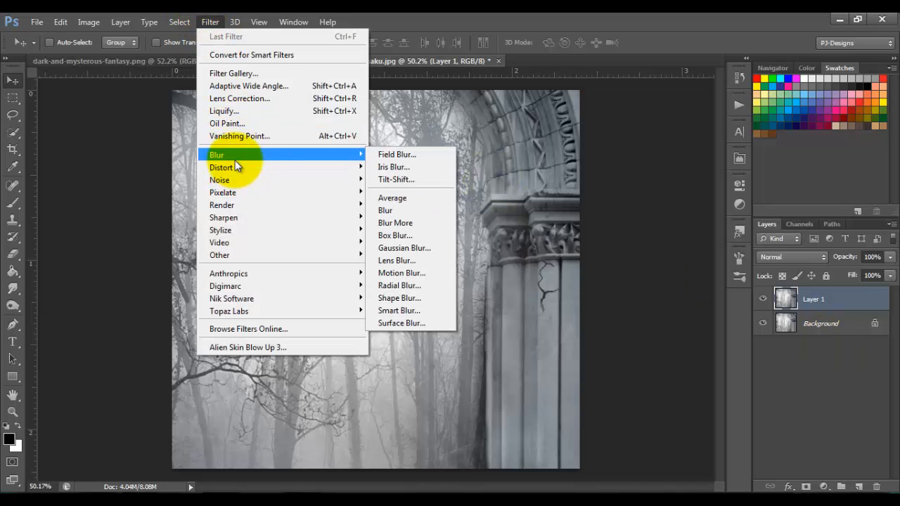
click(399, 247)
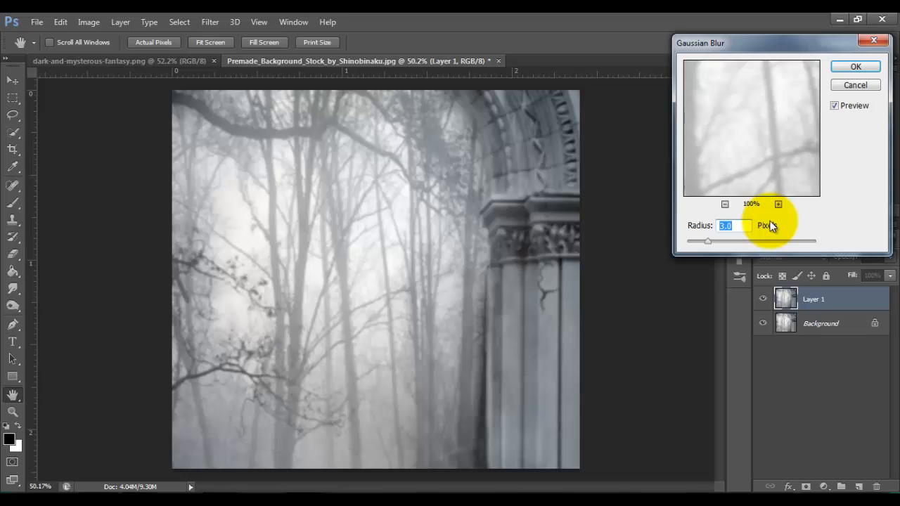
click(731, 243)
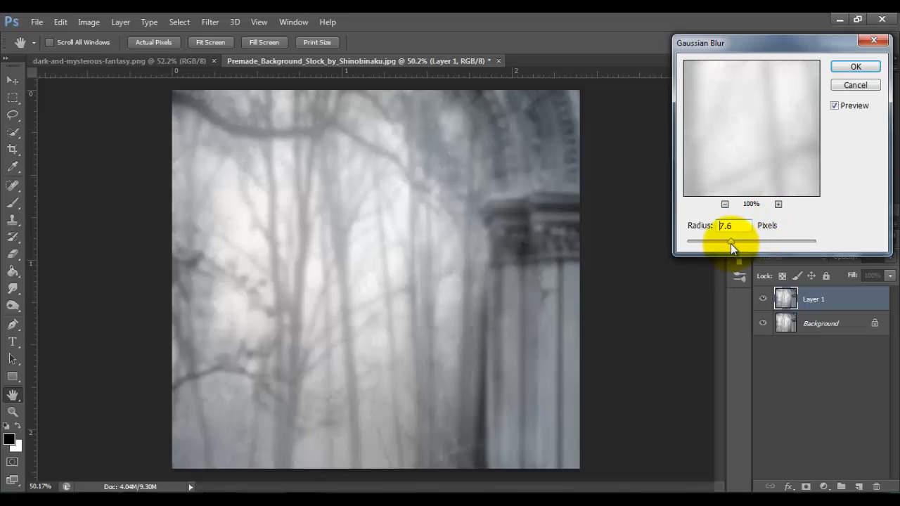
click(731, 244)
text(8)
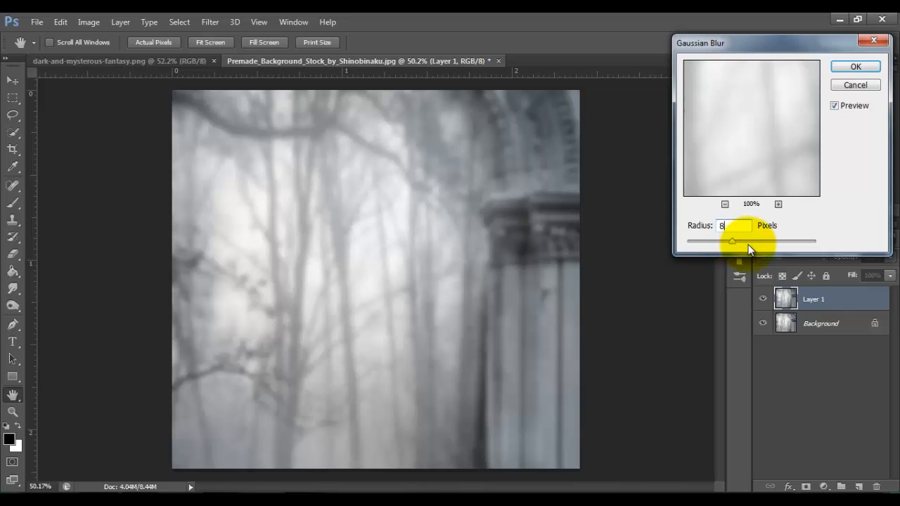
click(850, 69)
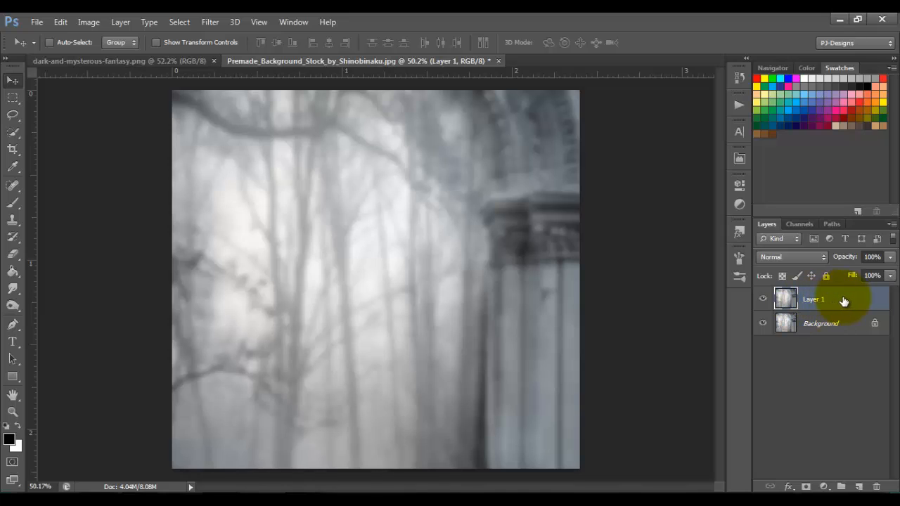
- Duplicate the blurred layer and set the copy's blend mode to Multiply
key(ctrl+j)
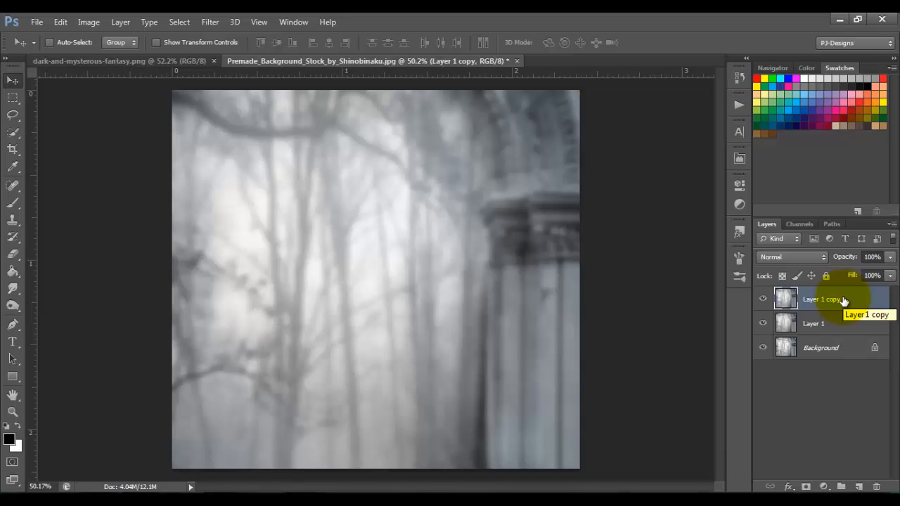
click(818, 255)
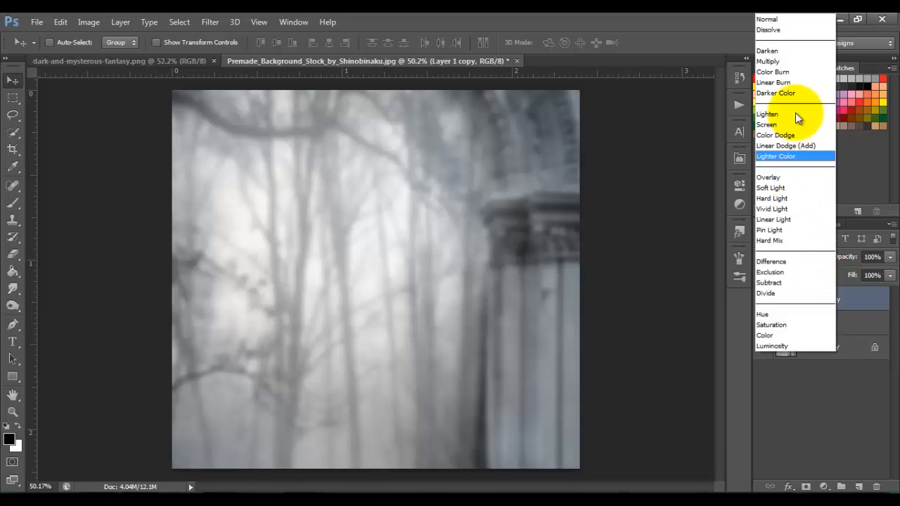
click(791, 63)
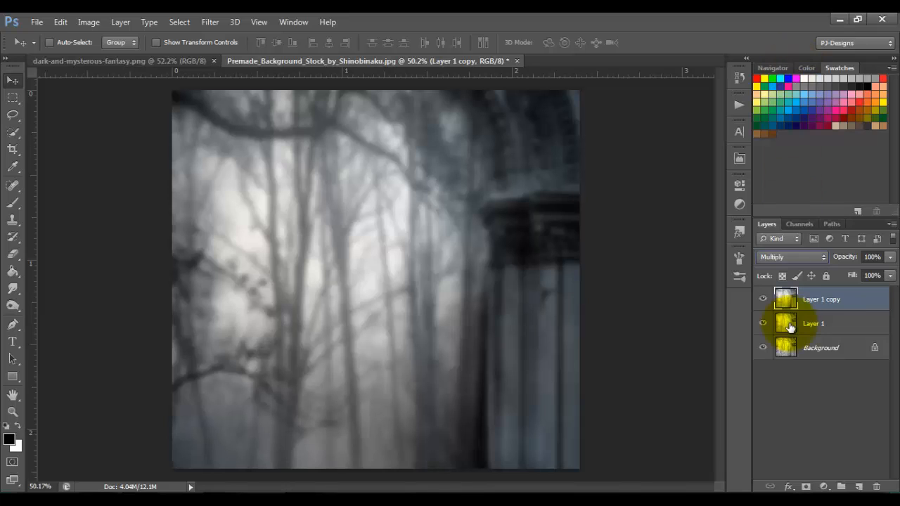
- Add a Curves adjustment layer with the midtones lowered to input 127, output 110 and the highlights raised to input 203, output 205
click(823, 487)
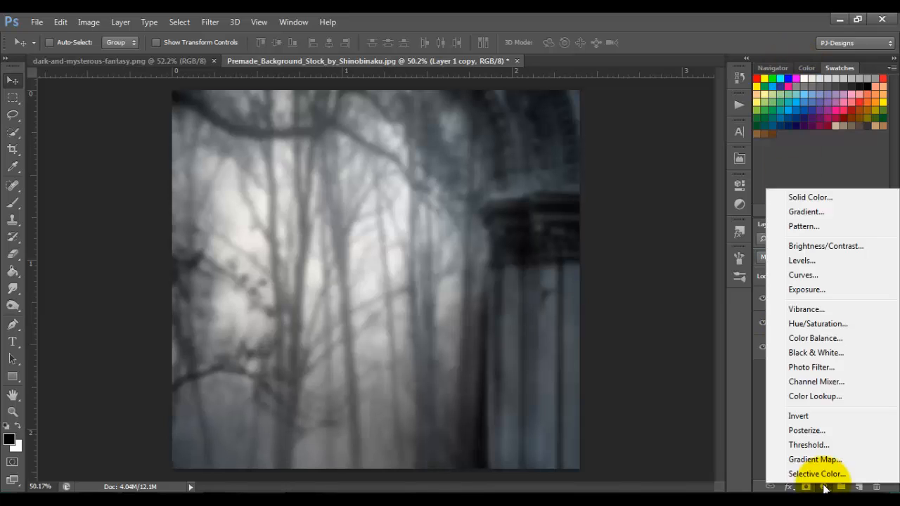
click(802, 274)
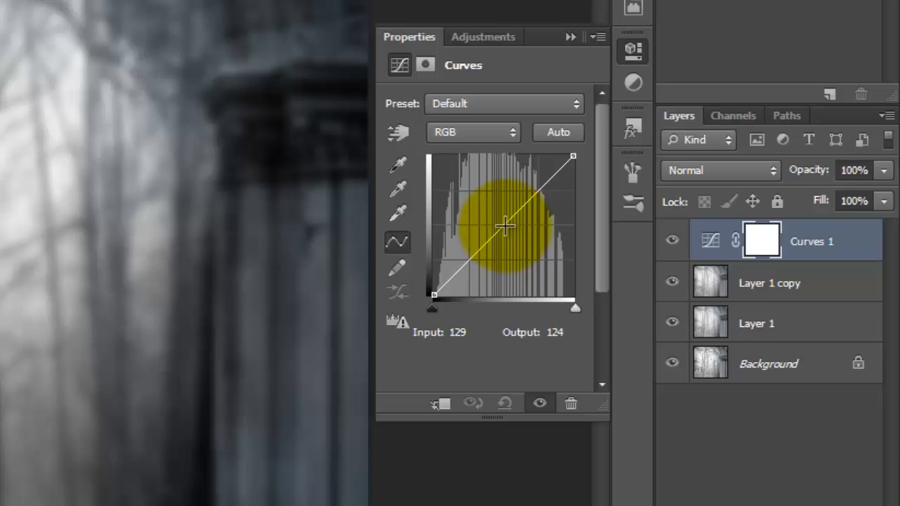
drag(505, 225, 504, 235)
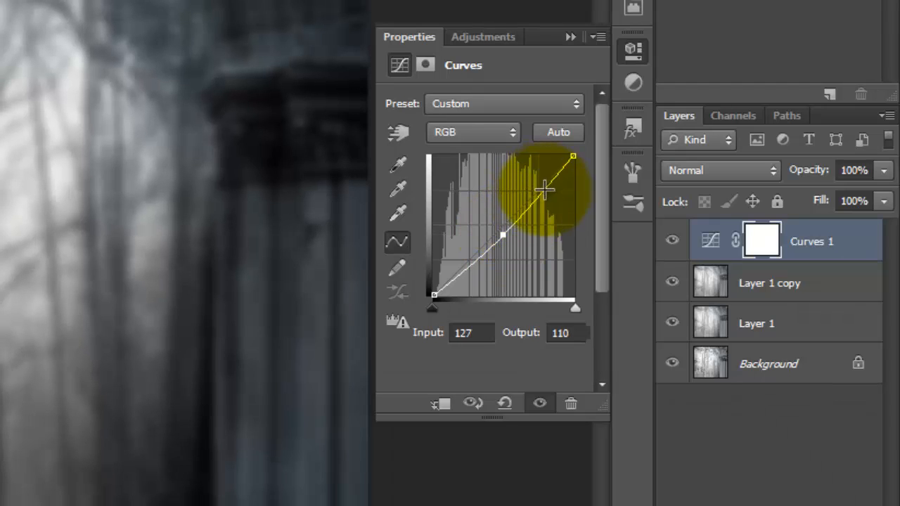
drag(546, 190, 545, 184)
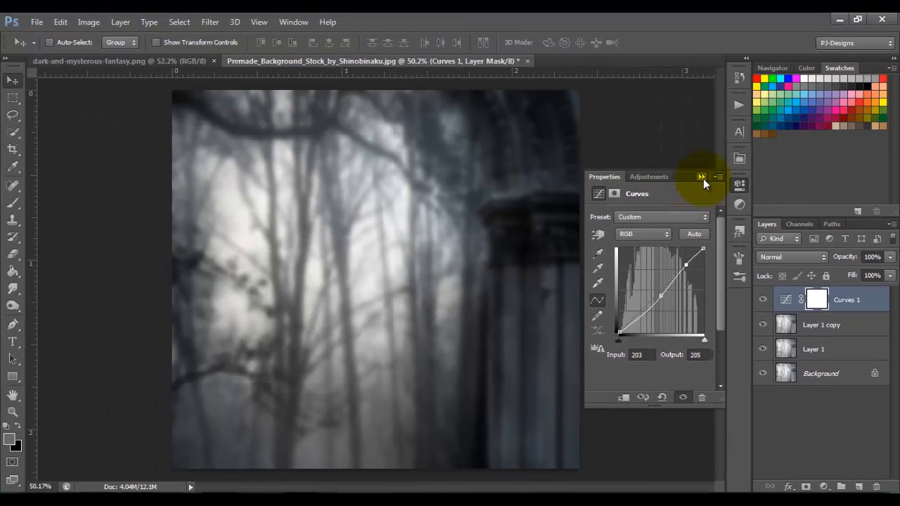
click(700, 177)
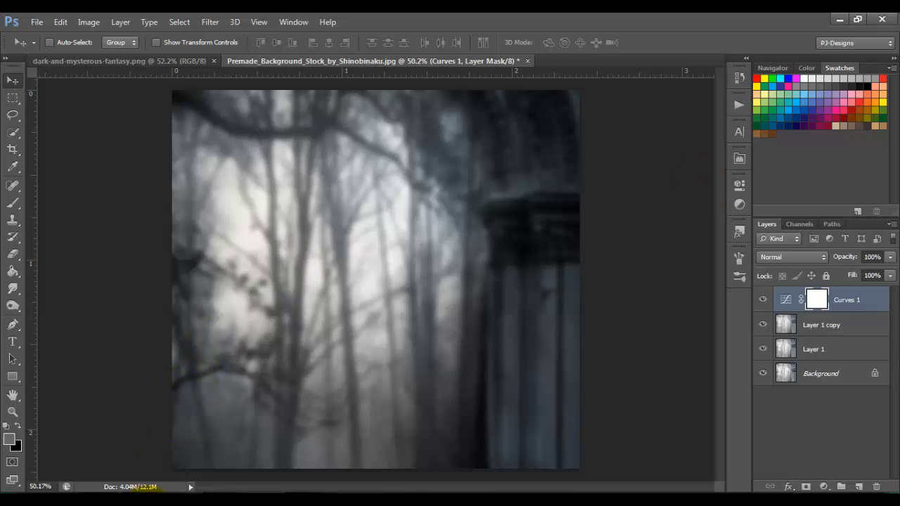
- Place the stock_model_81_by_mo_01-d5nc2q8 image from the tutorial folder into the forest document
mouse_move(140, 501)
click(137, 432)
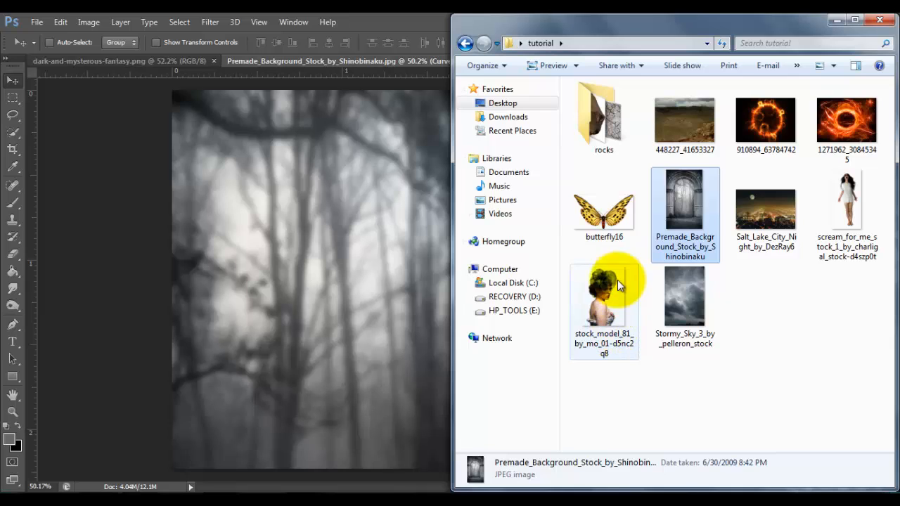
drag(610, 303, 385, 304)
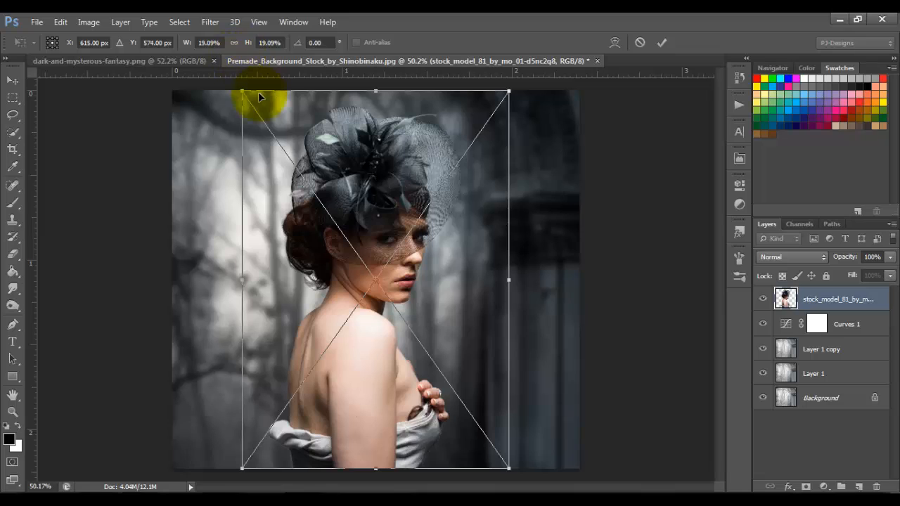
- Scale the placed model proportionally to about 31.5% and position her so the head and shoulders fill the canvas
click(234, 43)
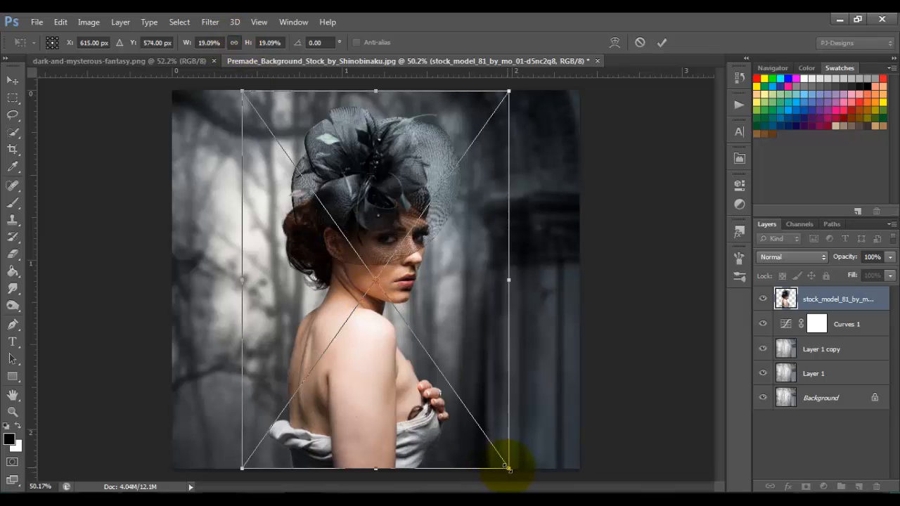
drag(508, 467, 619, 421)
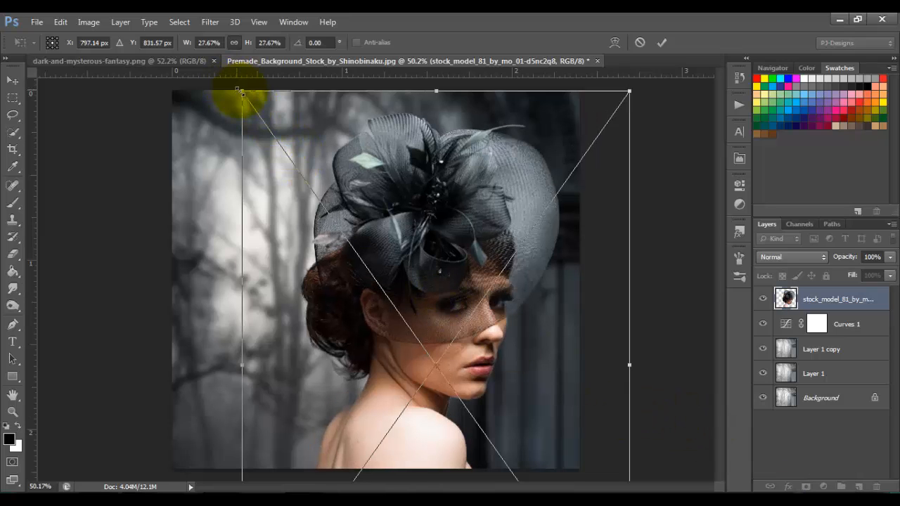
drag(242, 92, 219, 36)
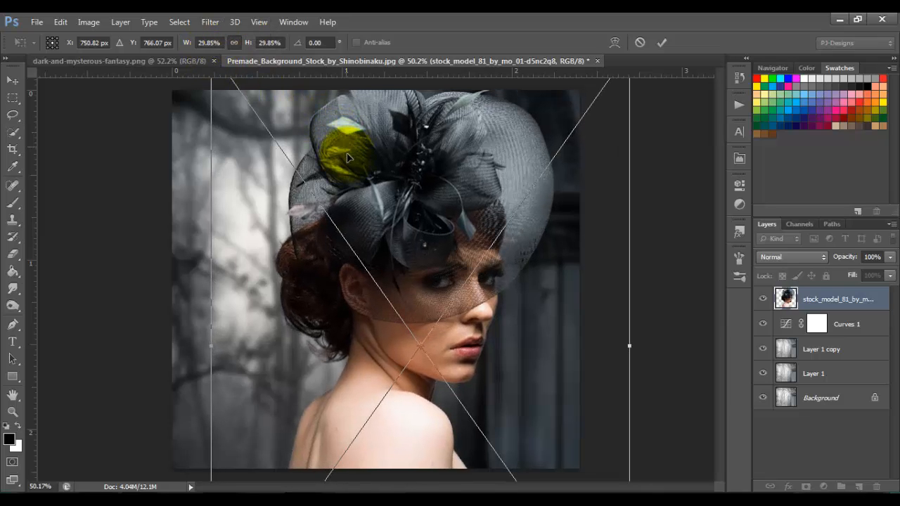
drag(346, 158, 362, 190)
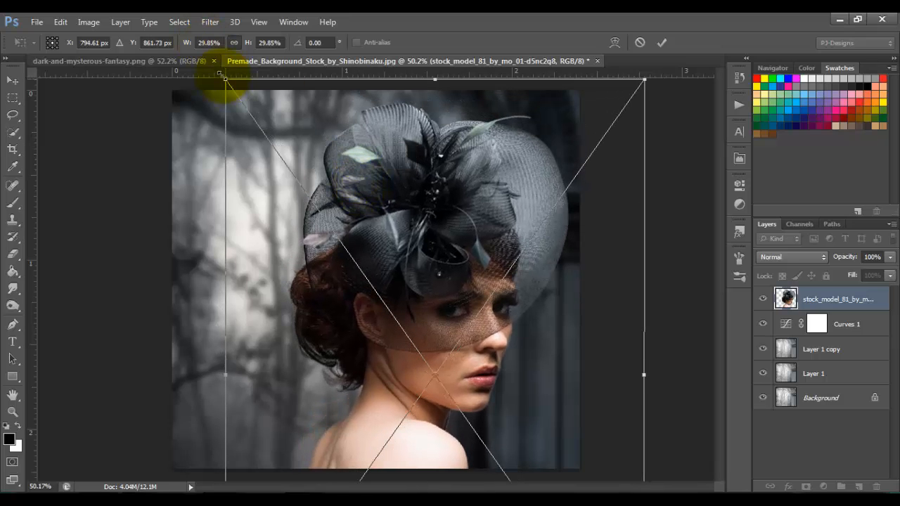
drag(219, 72, 202, 49)
drag(357, 142, 362, 149)
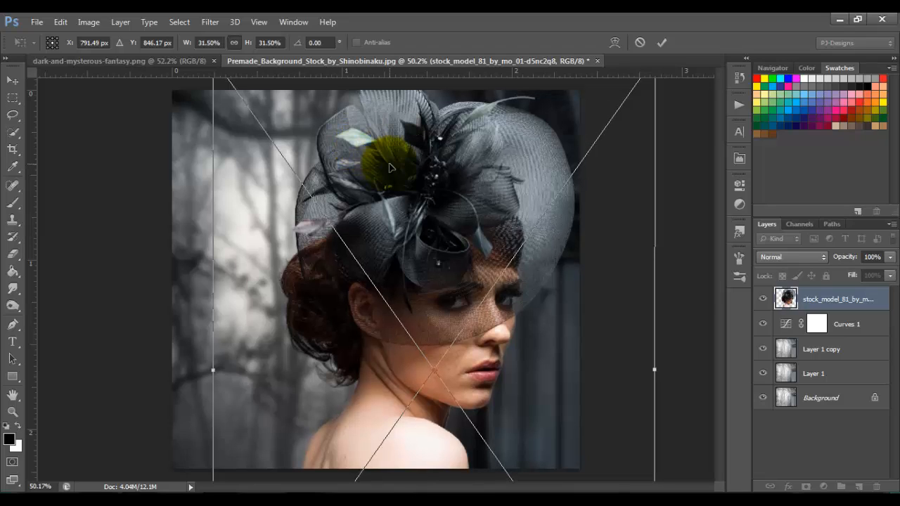
- Flip the placed model horizontally, move her to about X 749.5 px, Y 848 px, and commit the placement
right_click(564, 208)
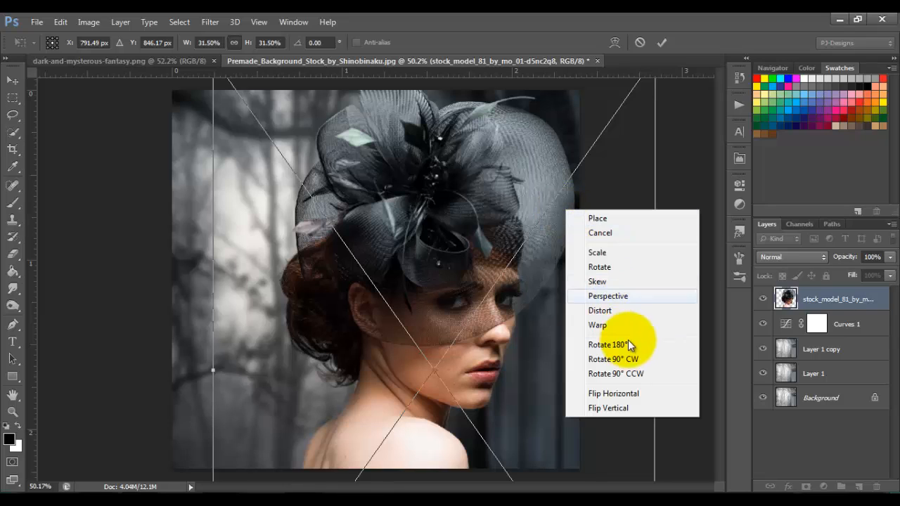
click(620, 392)
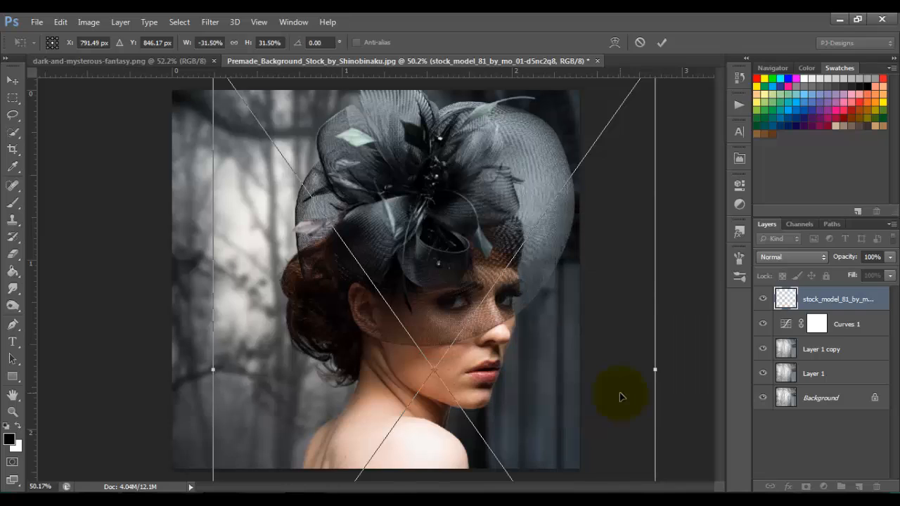
drag(556, 382, 546, 383)
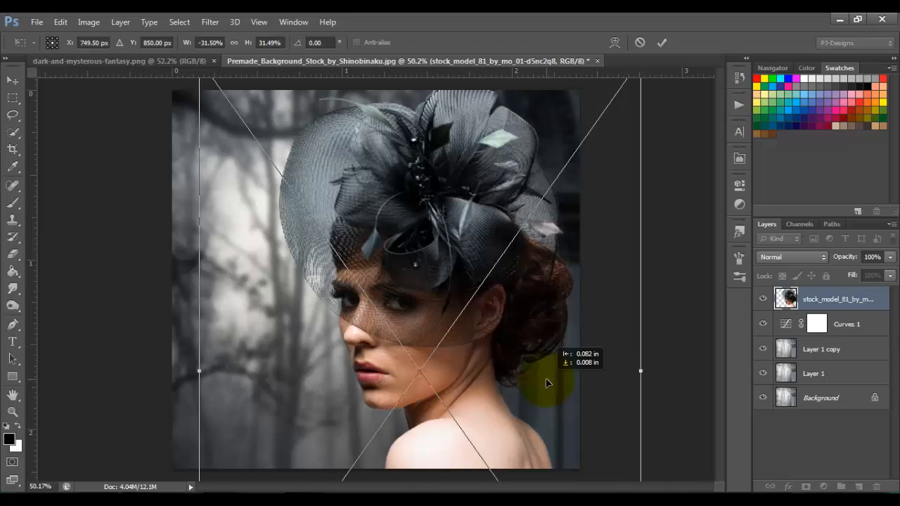
drag(546, 383, 547, 382)
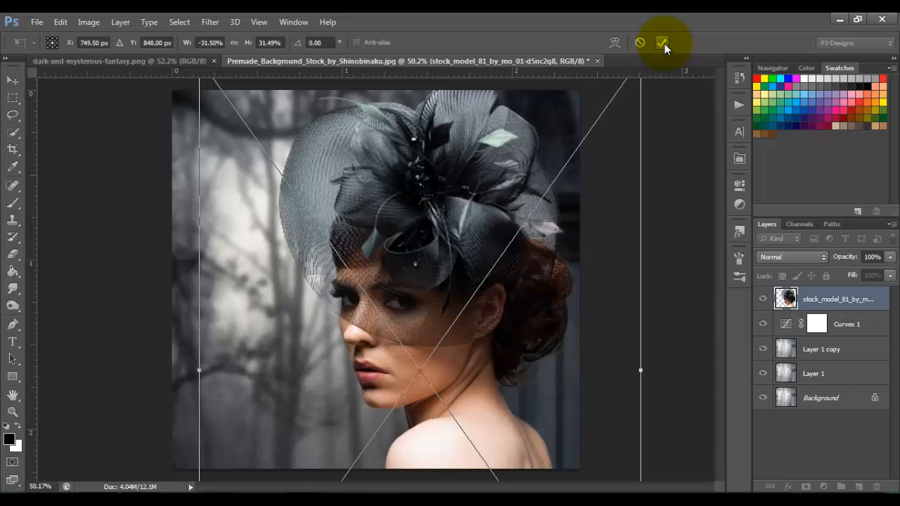
click(663, 43)
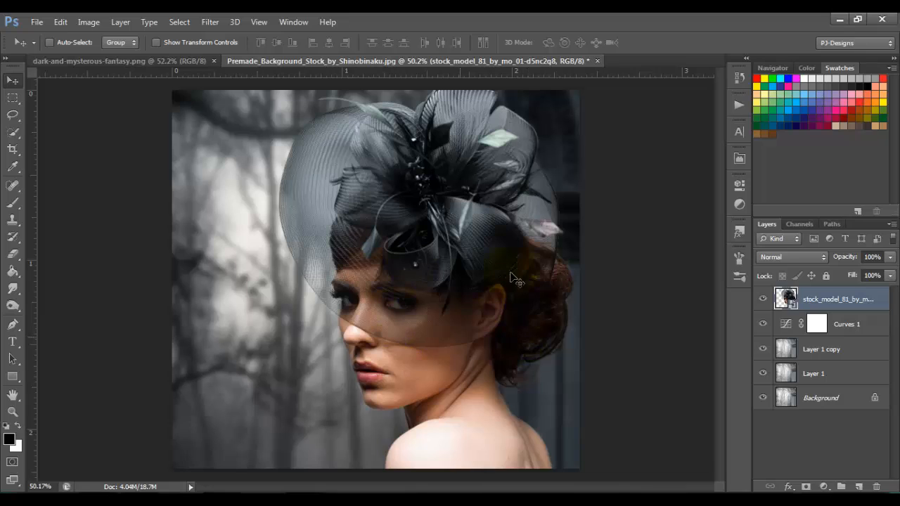
- Create a new layer above the model and name it blue
click(858, 486)
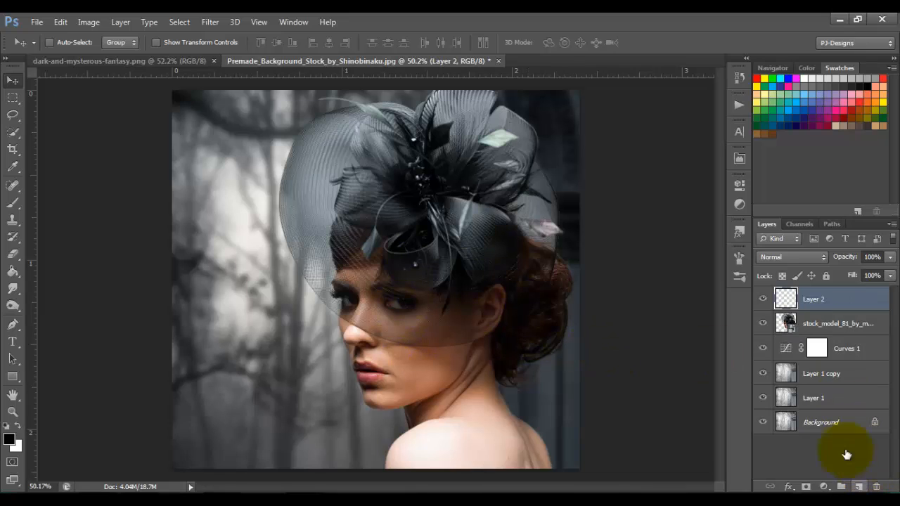
double_click(818, 305)
text(blue)
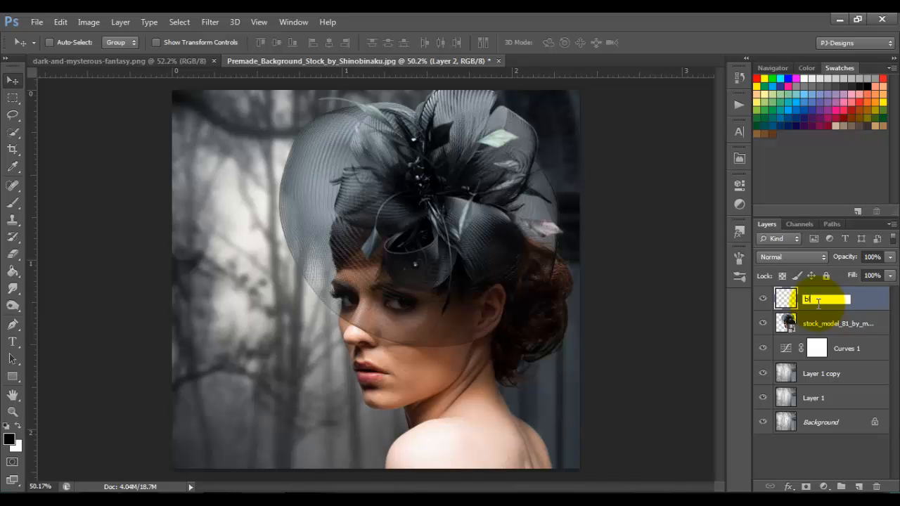
key(Return)
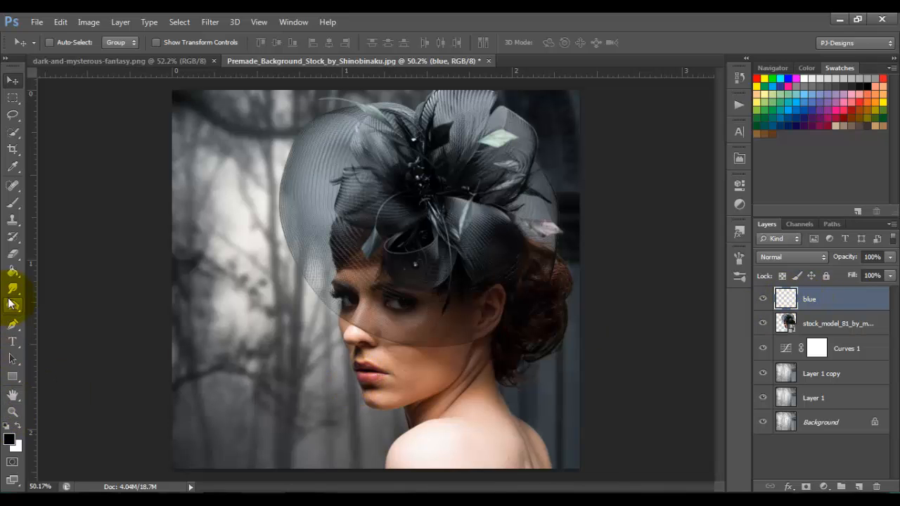
- Set the foreground colour to the blue 2454da
click(8, 439)
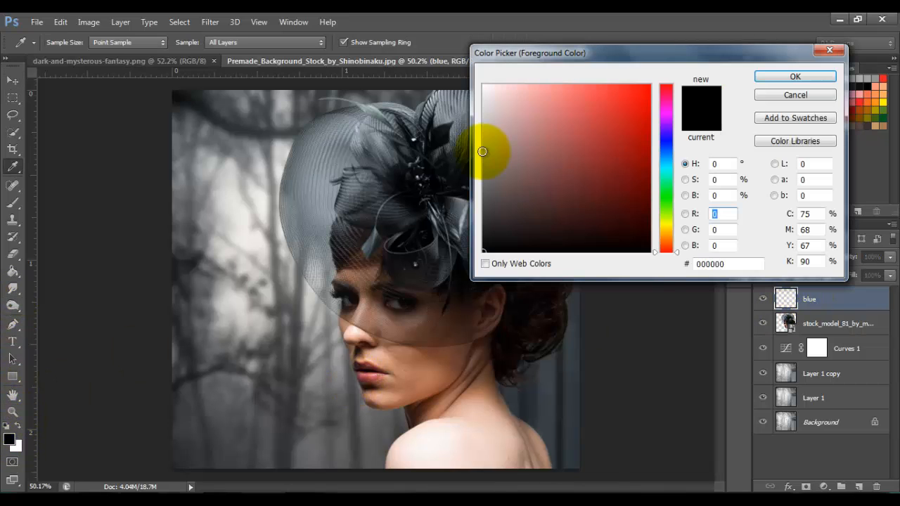
click(666, 142)
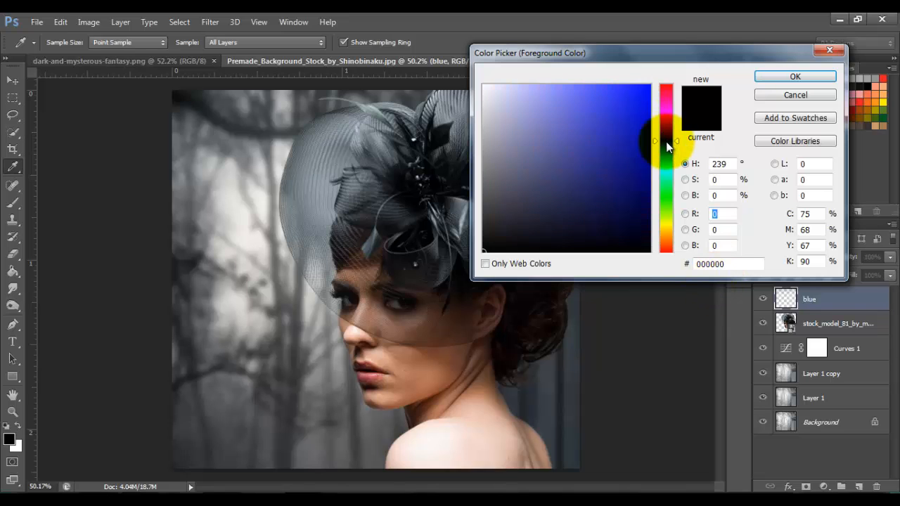
click(614, 134)
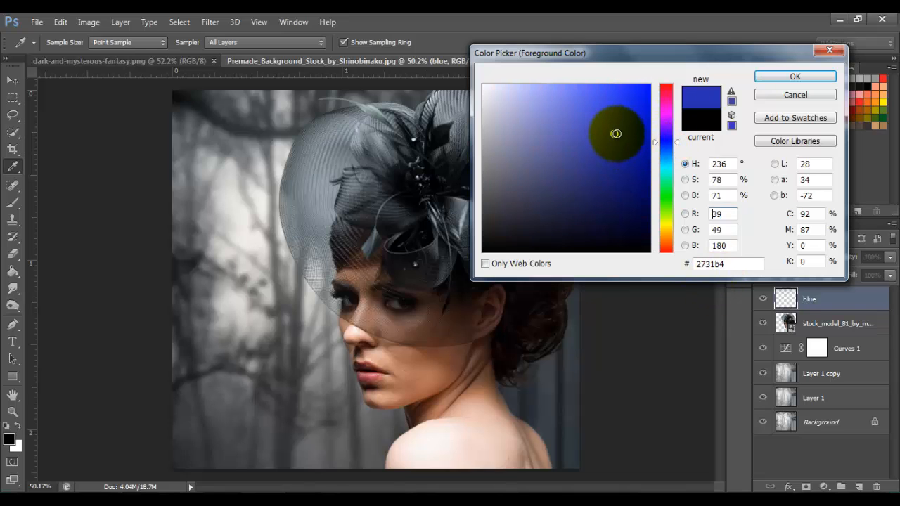
click(657, 145)
click(657, 147)
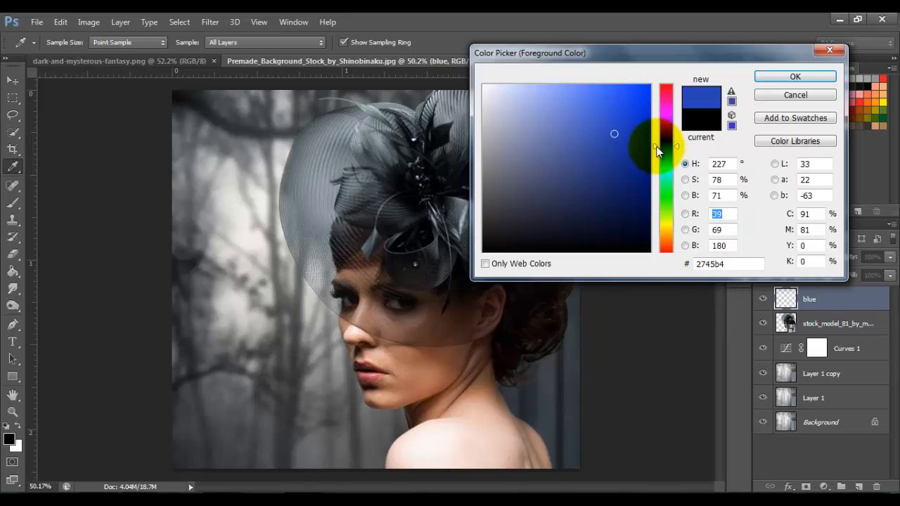
click(731, 264)
double_click(673, 263)
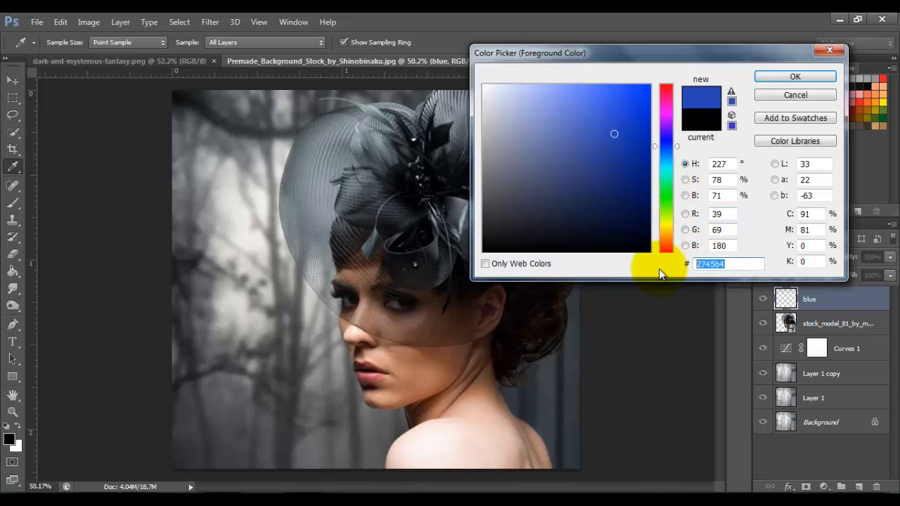
text(2454da)
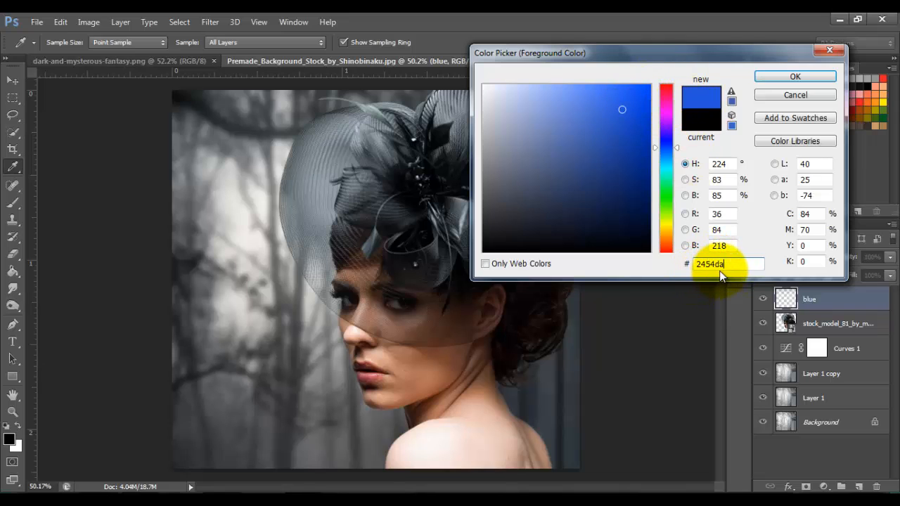
click(781, 77)
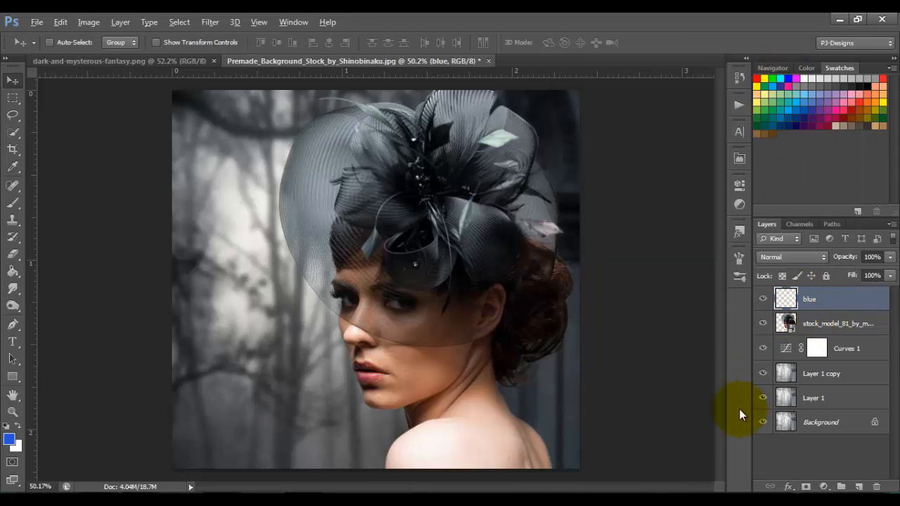
- Fill the blue layer with the foreground colour and set its blend mode to Multiply
key(alt+BackSpace)
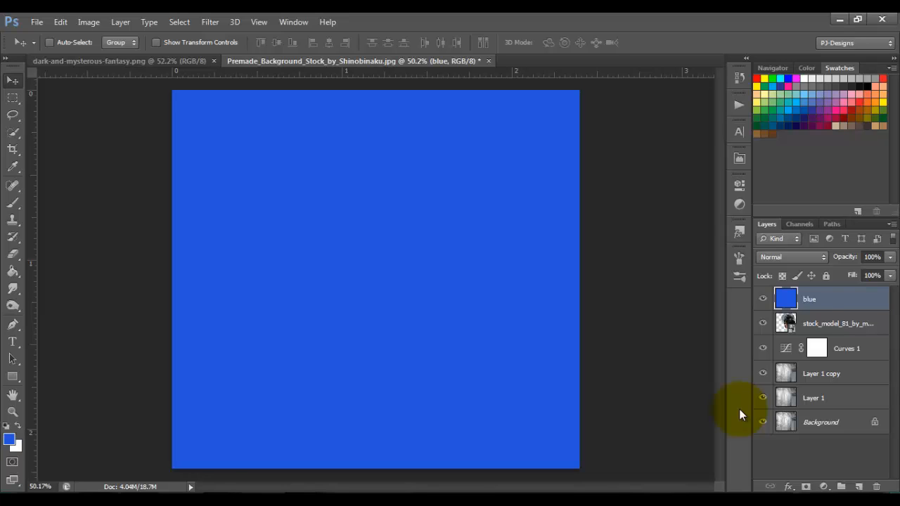
click(823, 257)
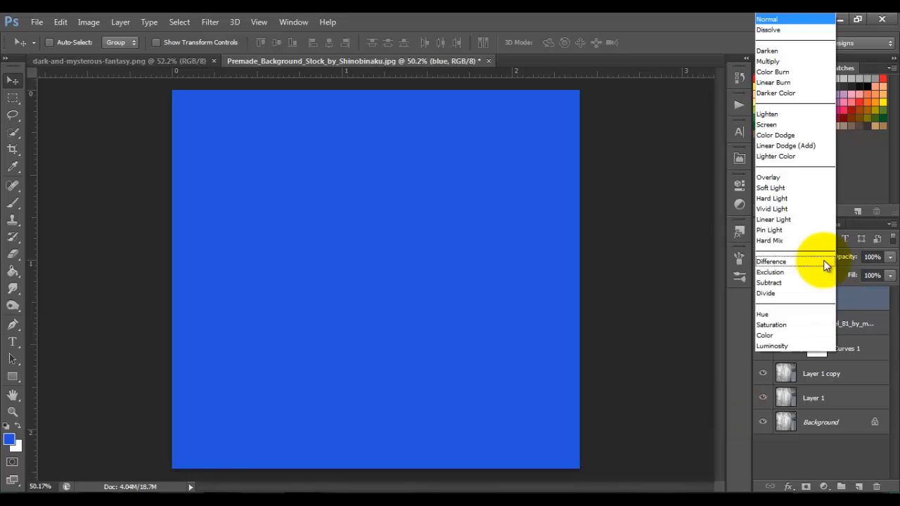
click(775, 63)
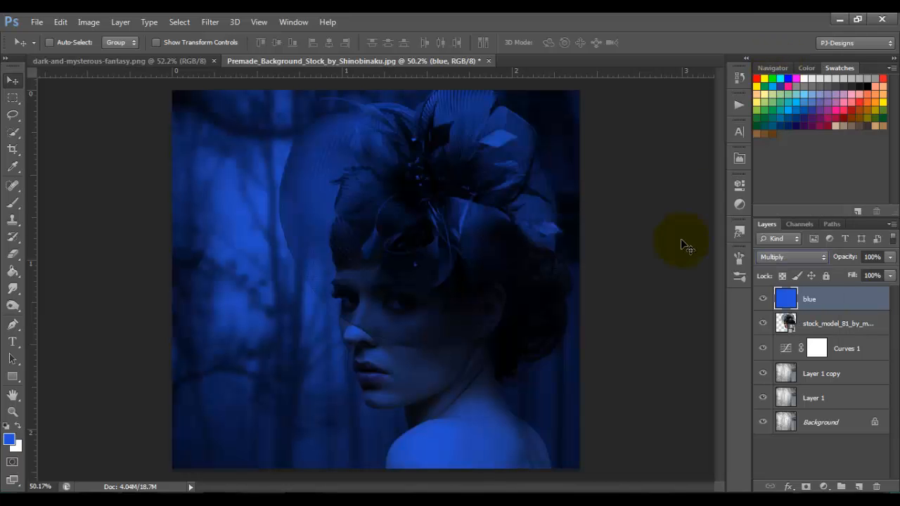
- Add a Curves adjustment layer above the blue layer with the midtones raised to input 139, output 149
click(825, 487)
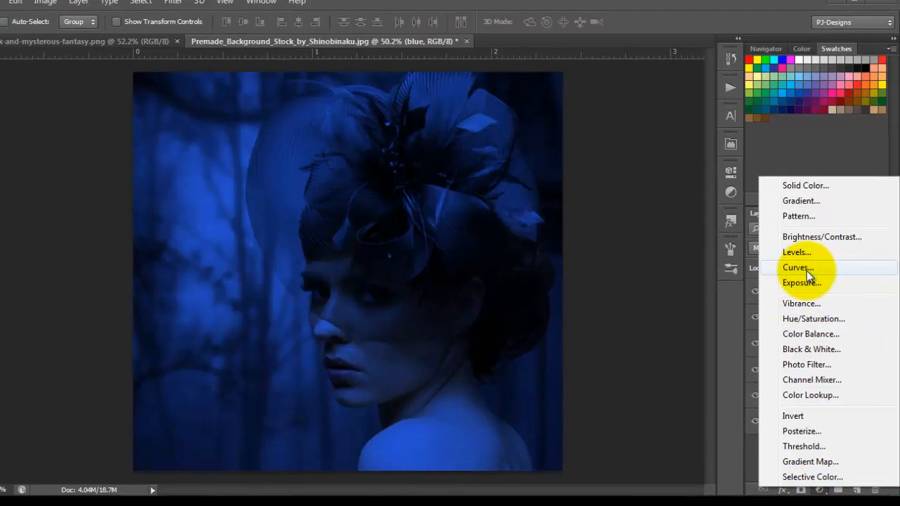
click(806, 271)
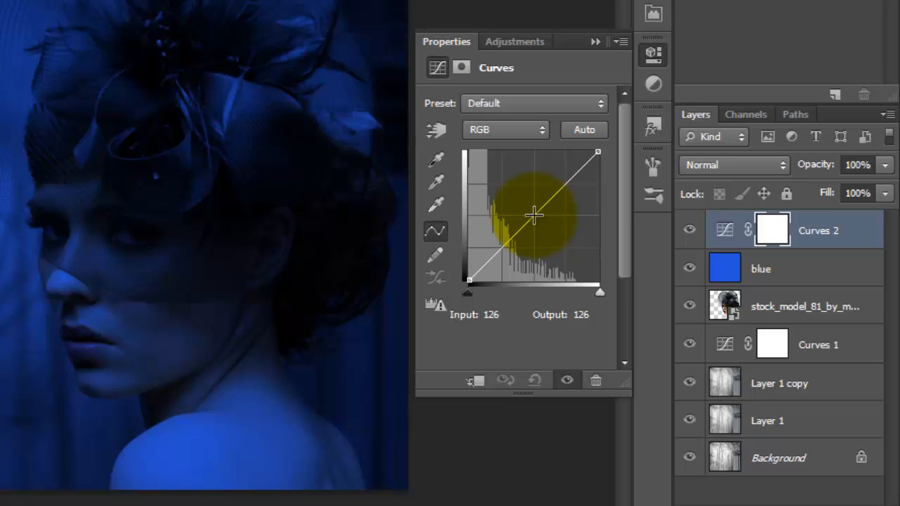
drag(534, 216, 539, 206)
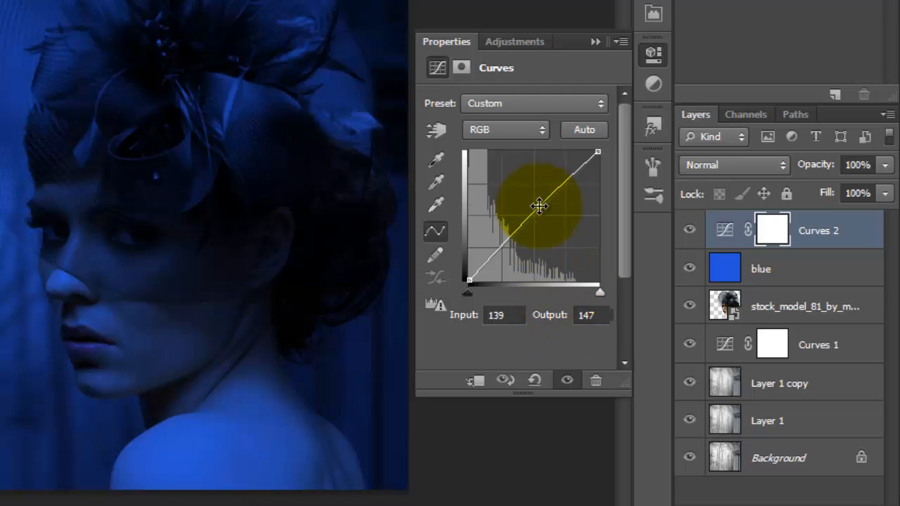
drag(537, 205, 538, 203)
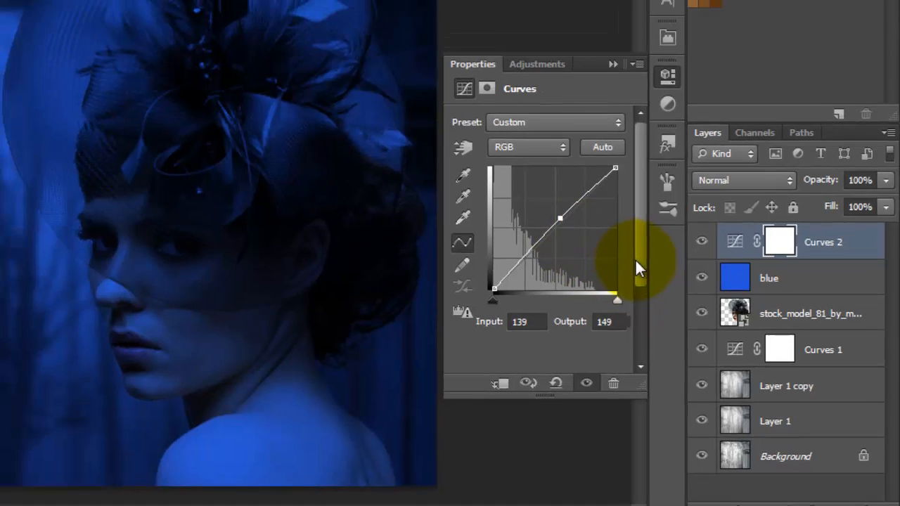
click(613, 64)
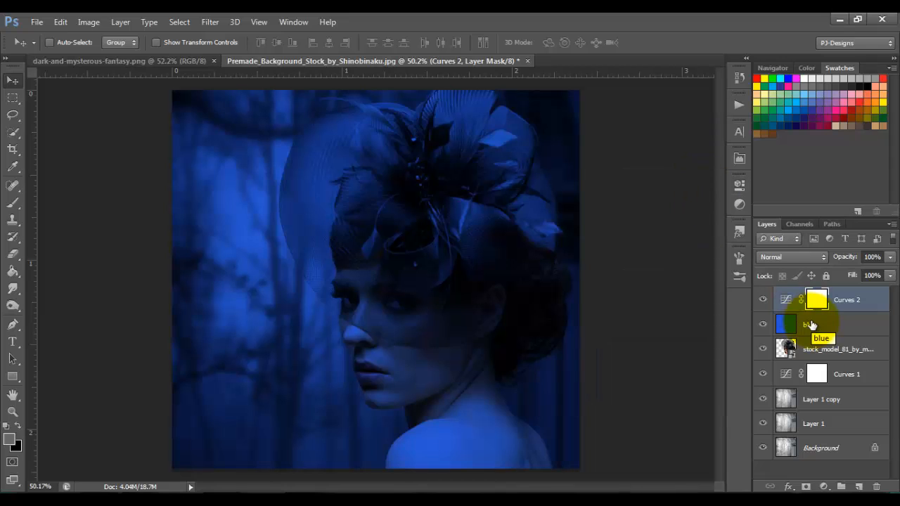
- Add a Channel Mixer adjustment layer on top and set its Red output channel to Red 38%, Green 16% and Blue 18%
click(823, 487)
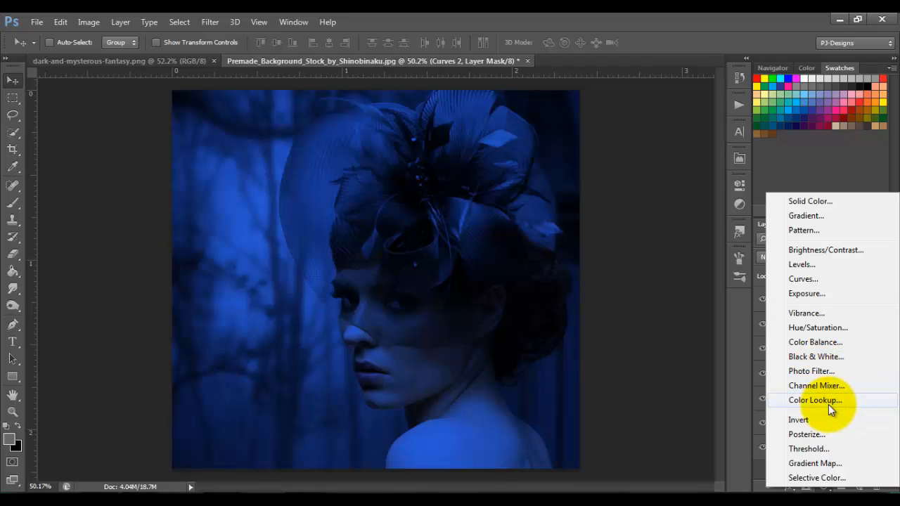
click(828, 383)
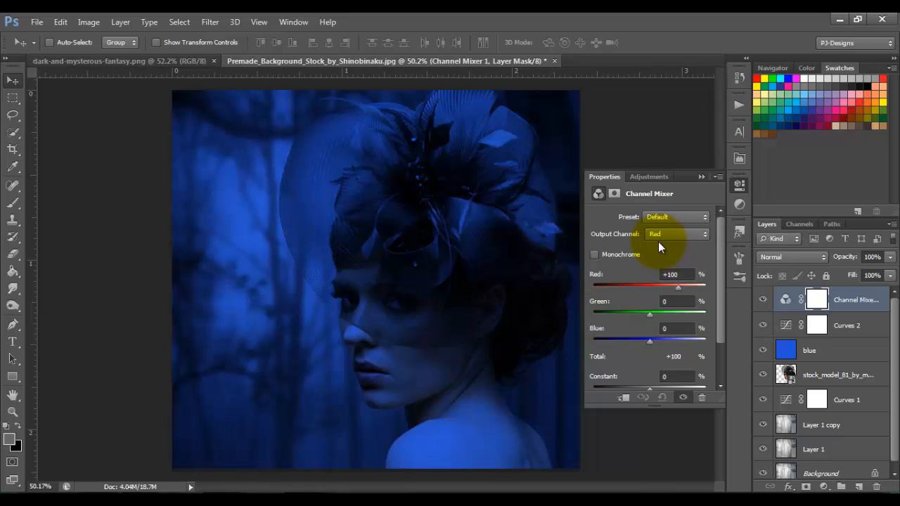
click(685, 274)
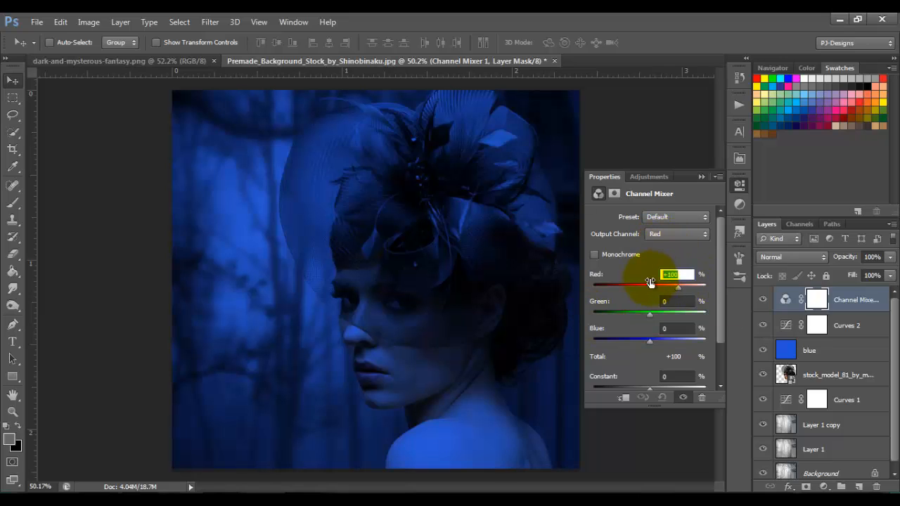
text(38)
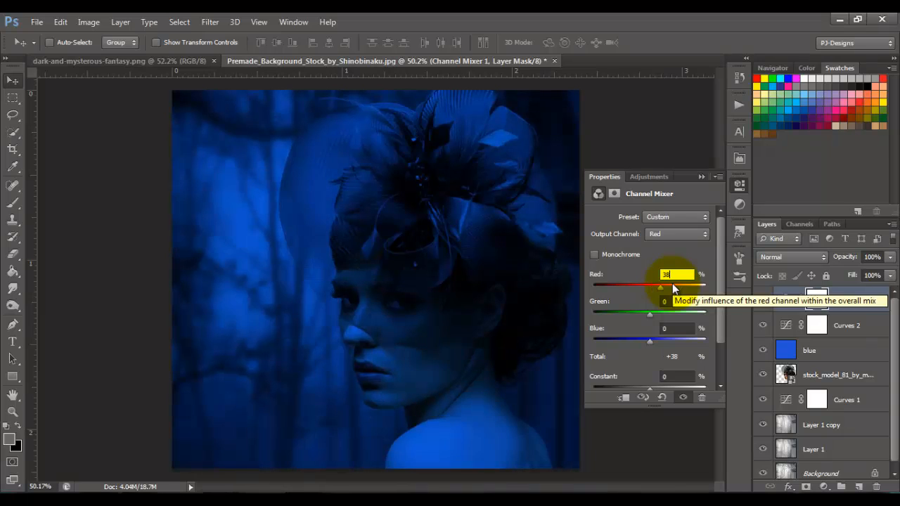
key(Tab)
text(16)
key(Tab)
text(18)
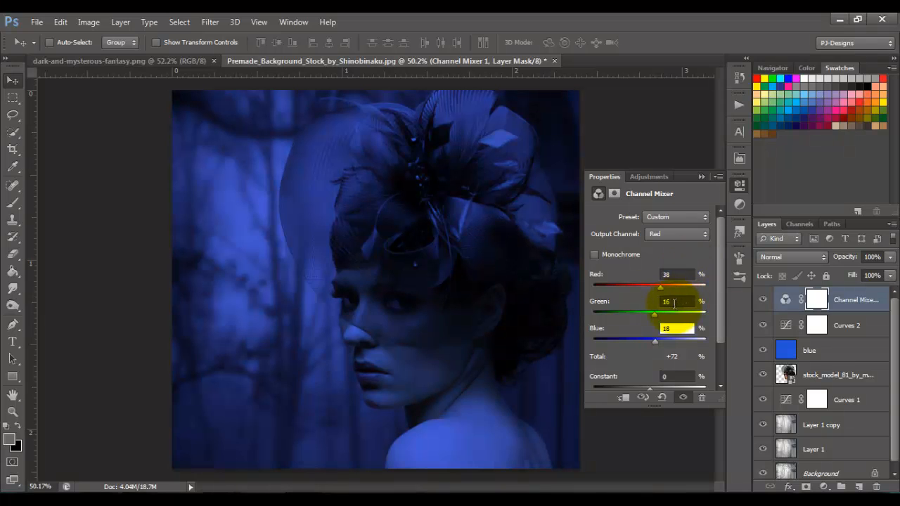
- Change the Channel Mixer's Red output channel to Green -16% and Blue -18%
click(674, 302)
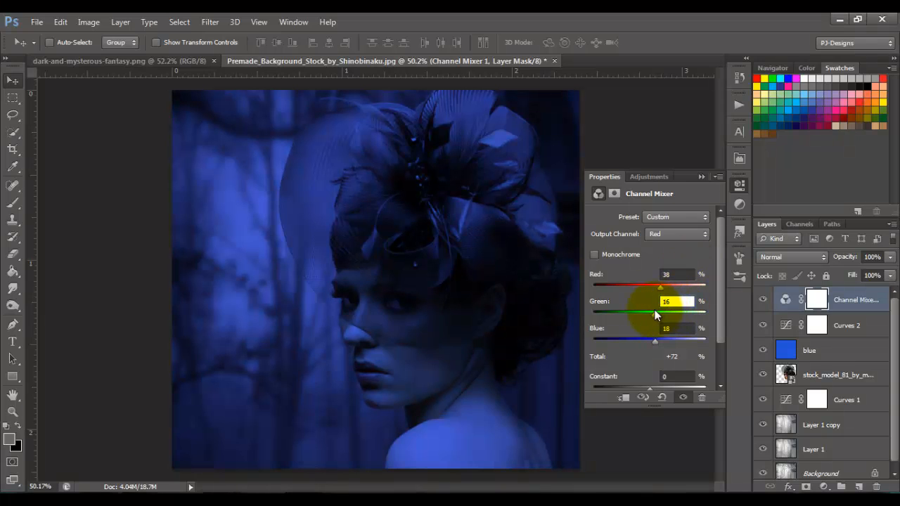
double_click(658, 303)
text(-16)
key(Tab)
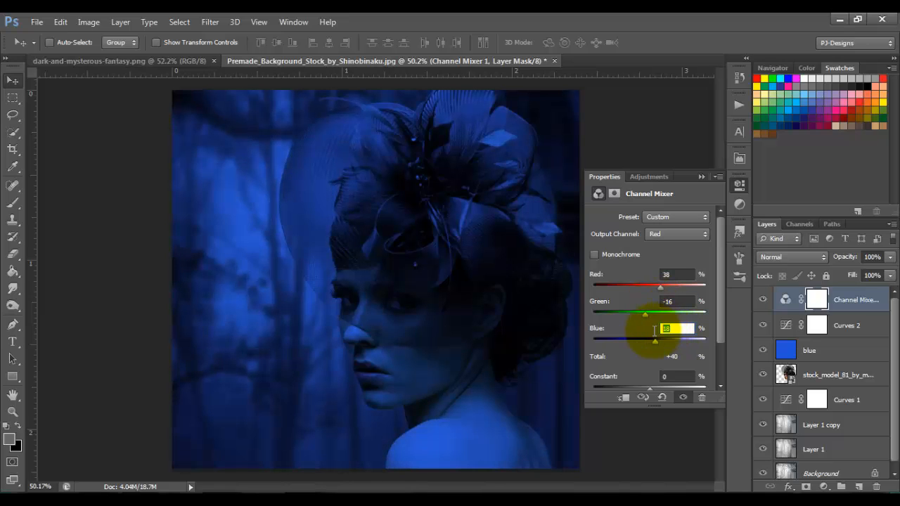
text(-18)
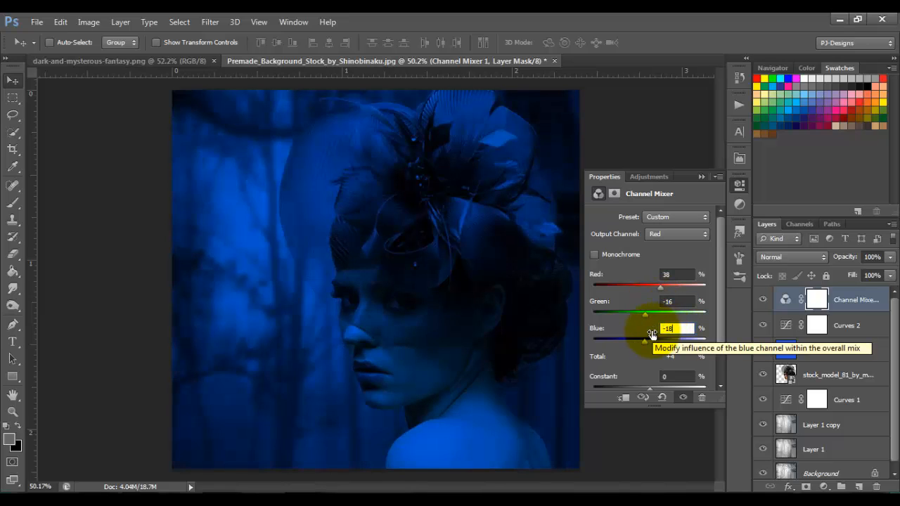
- Set the Channel Mixer's Green output channel to Red 2%, Green 102% and Blue -2%
click(701, 235)
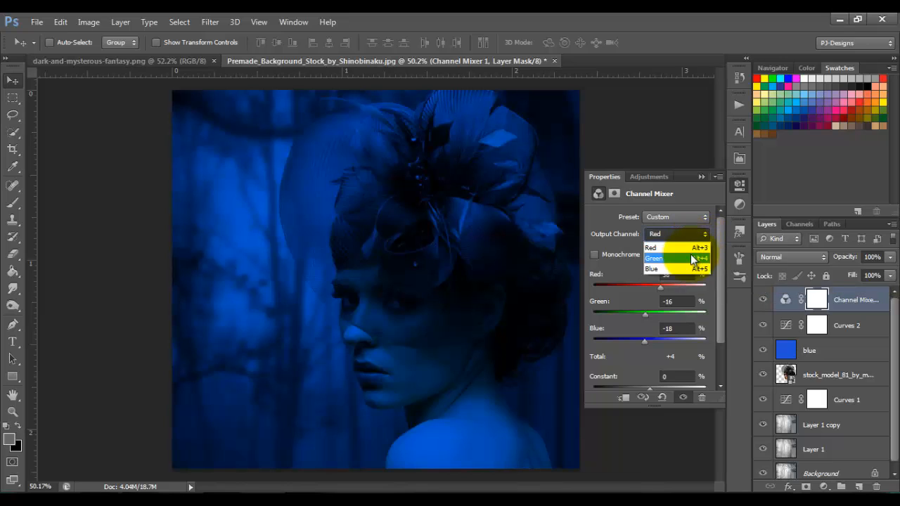
click(690, 259)
click(661, 274)
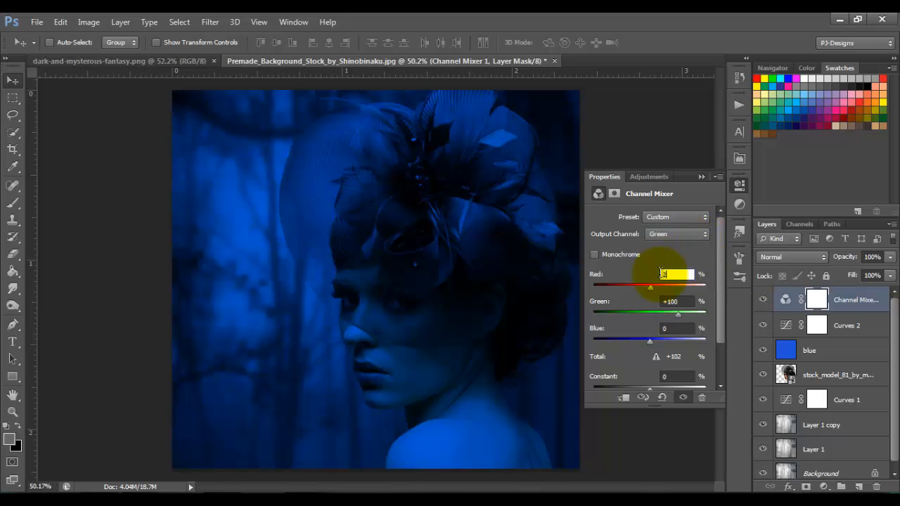
text(2)
click(672, 301)
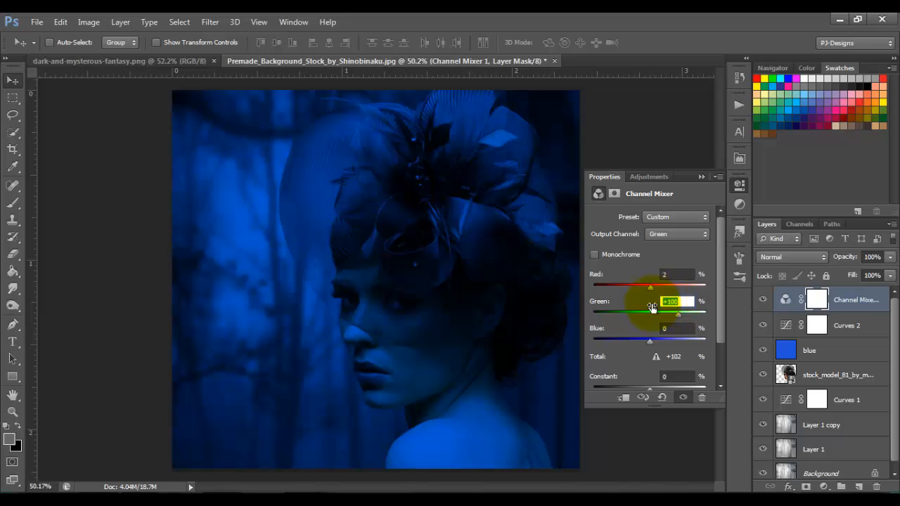
text(102)
click(664, 329)
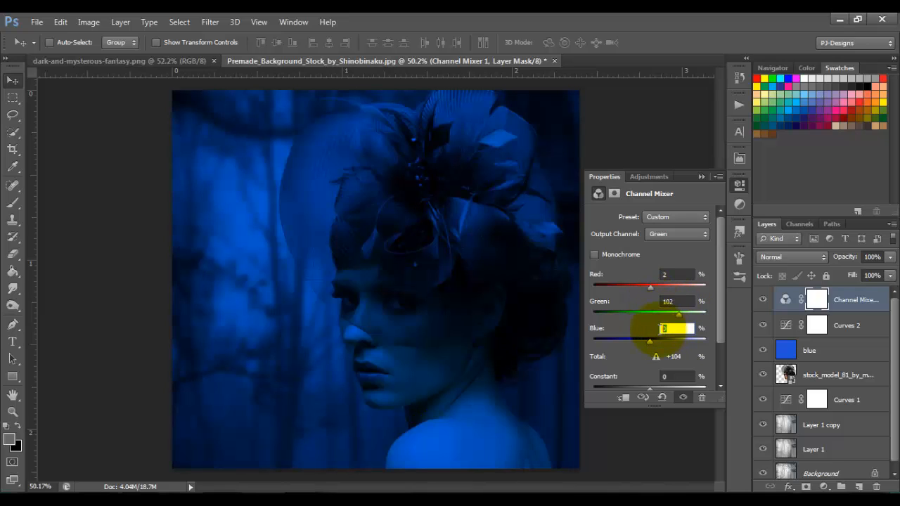
text(-2)
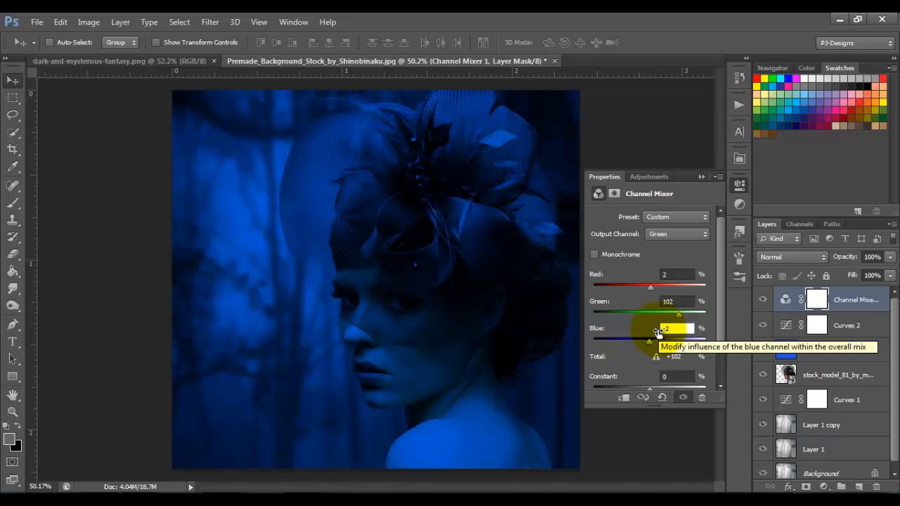
- Set the Channel Mixer's Blue output channel to Red 32%, Green 2% and Blue 86%
click(694, 236)
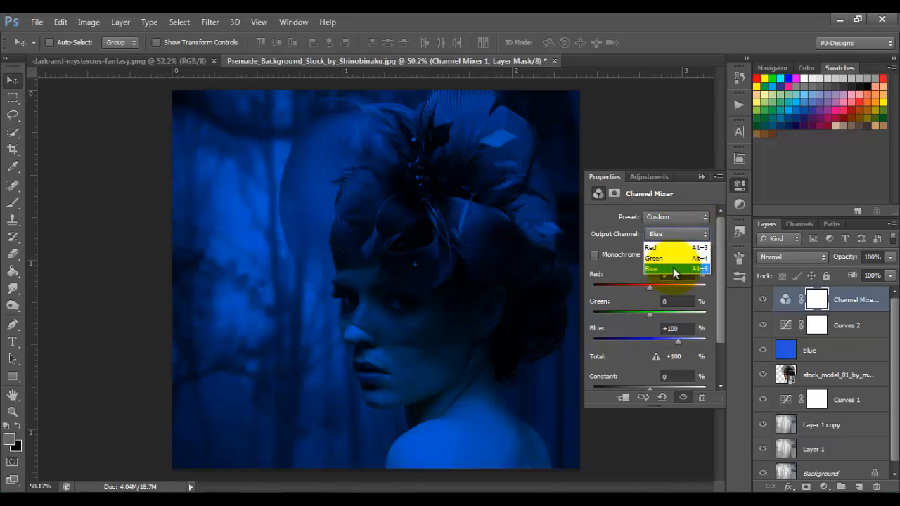
click(673, 267)
click(664, 274)
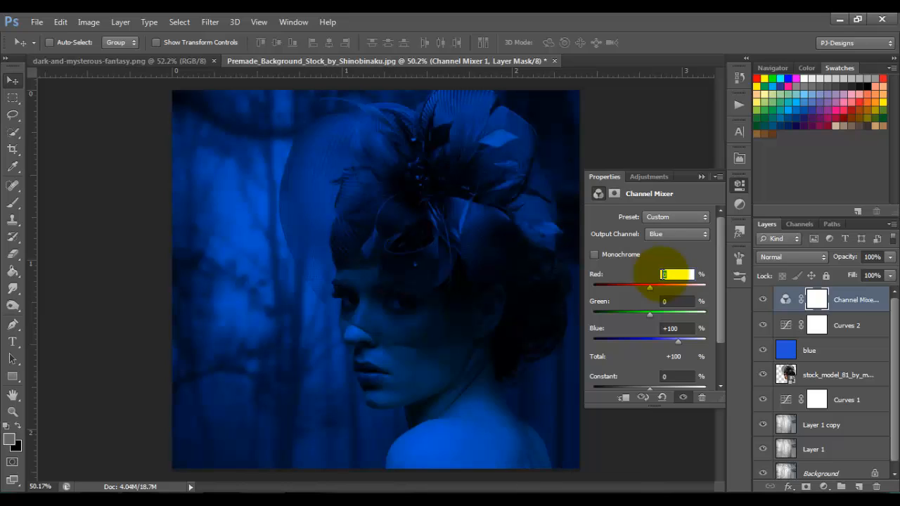
text(32)
click(655, 303)
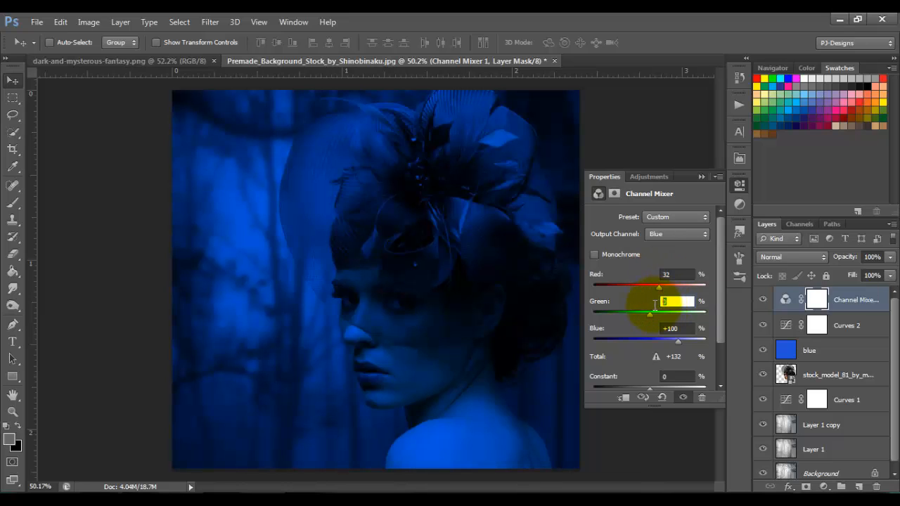
text(2)
click(672, 327)
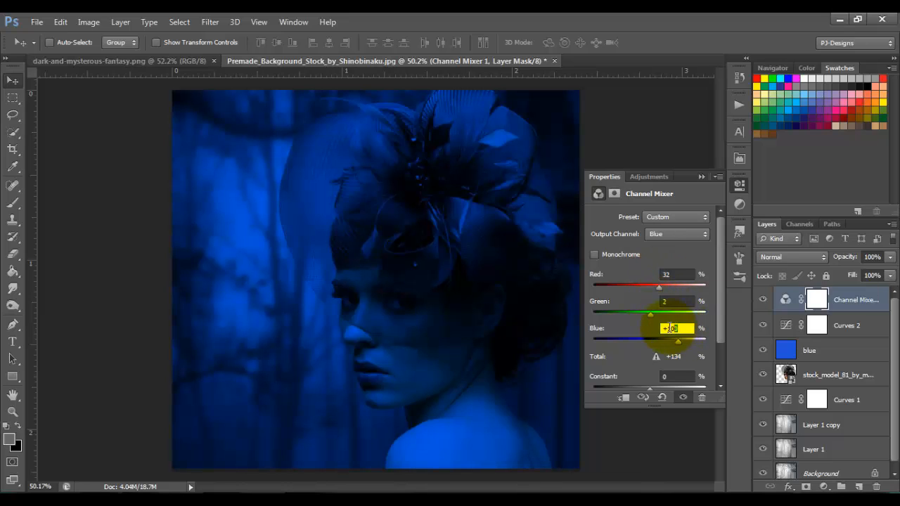
text(8)
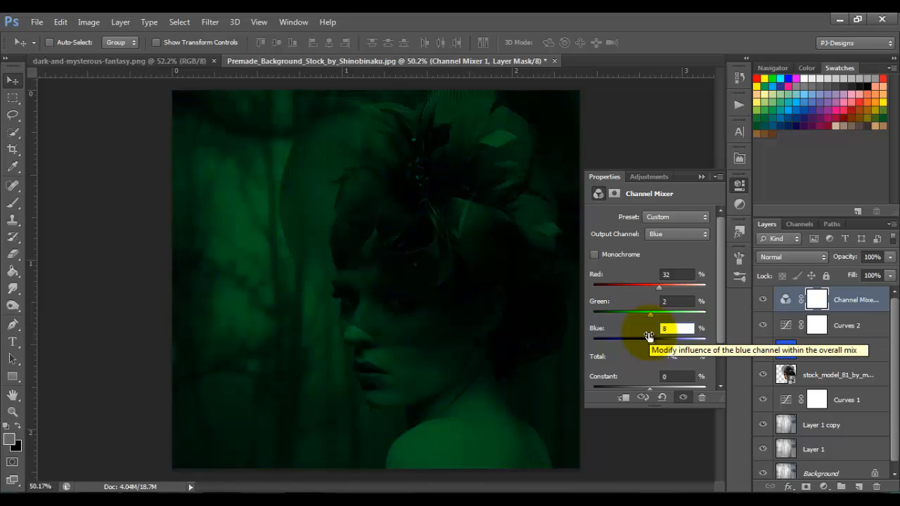
text(6)
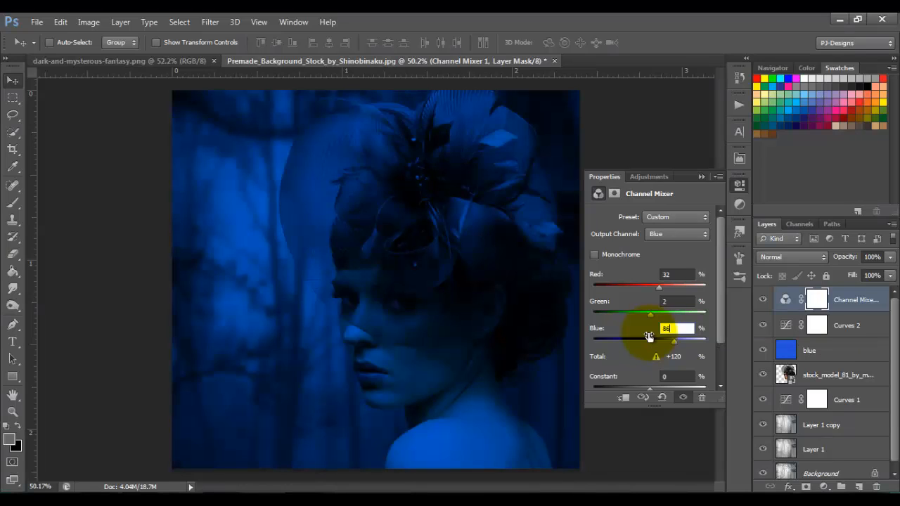
- Close the Channel Mixer settings and compare the image with and without that adjustment layer
click(701, 176)
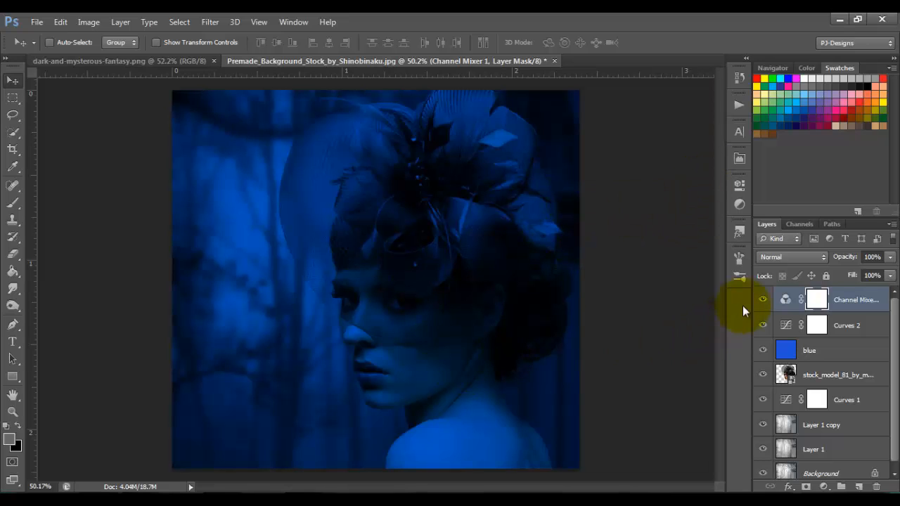
click(763, 300)
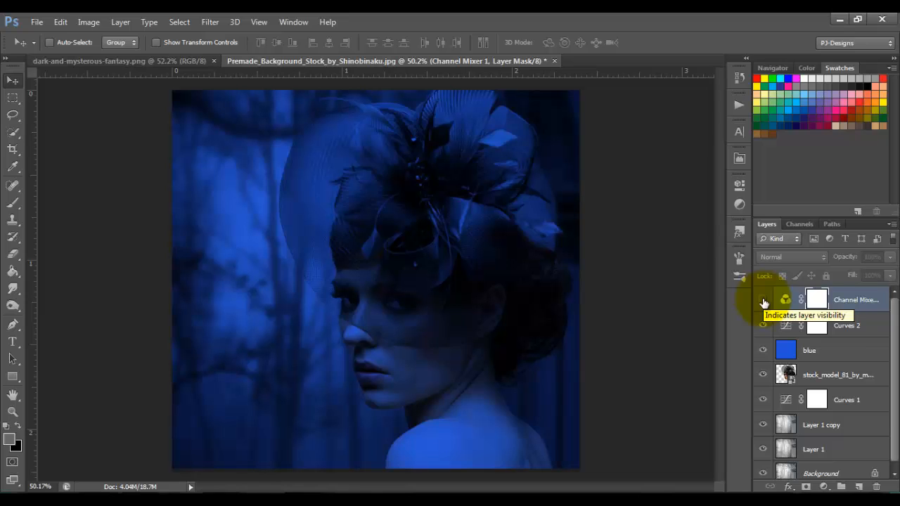
click(764, 300)
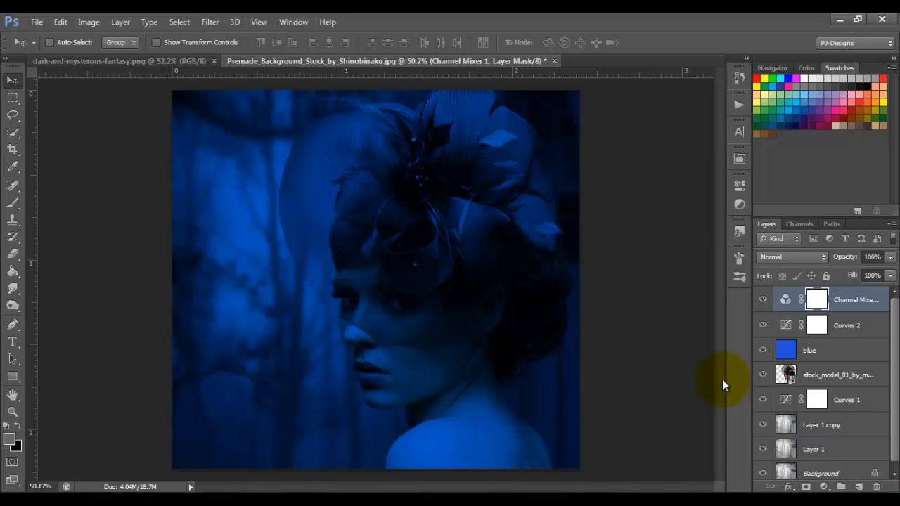
- Add a new layer directly above the stock model layer and fill it with 50% Gray
click(862, 377)
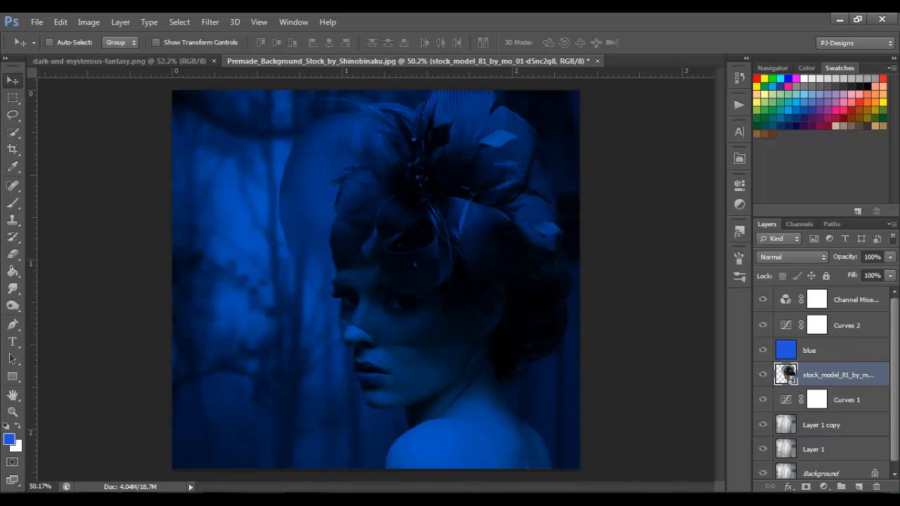
click(858, 487)
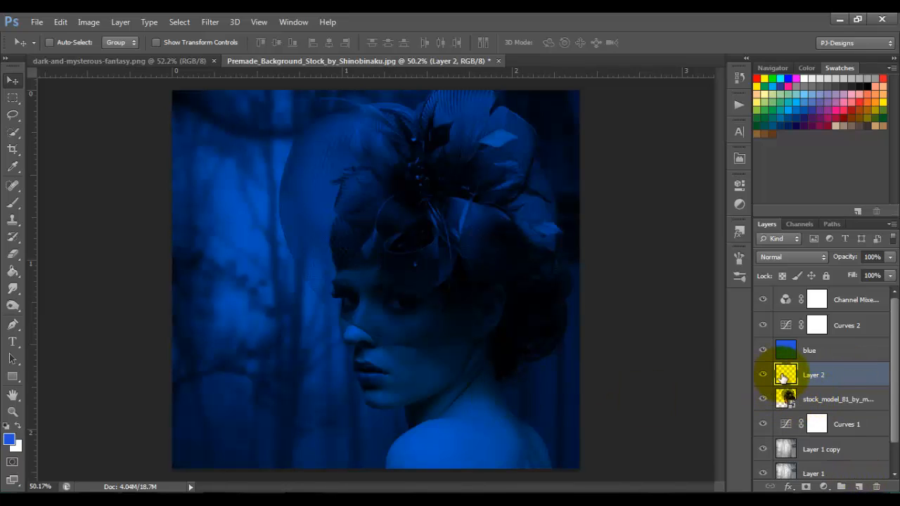
click(63, 24)
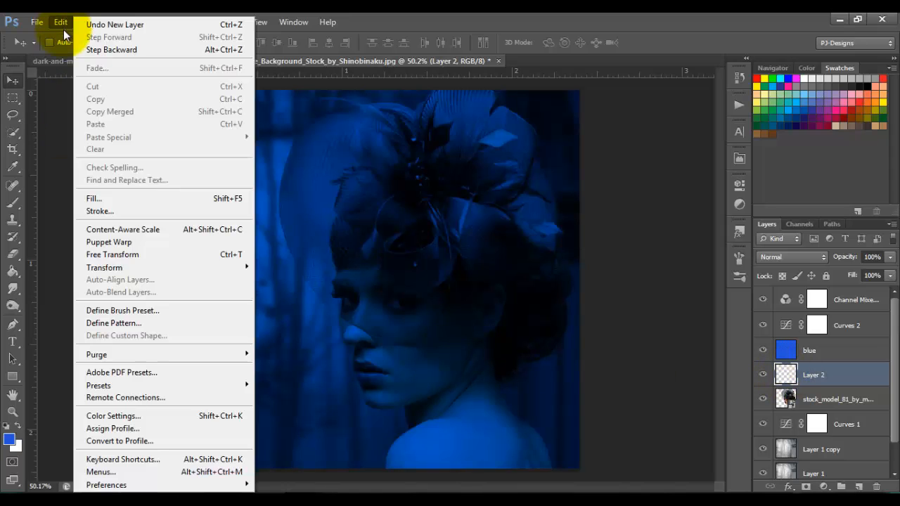
click(114, 196)
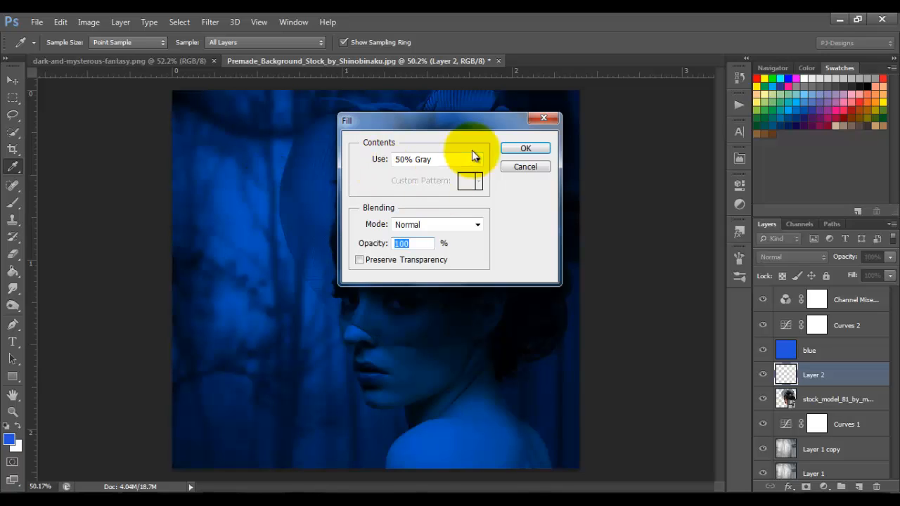
click(529, 149)
key(v)
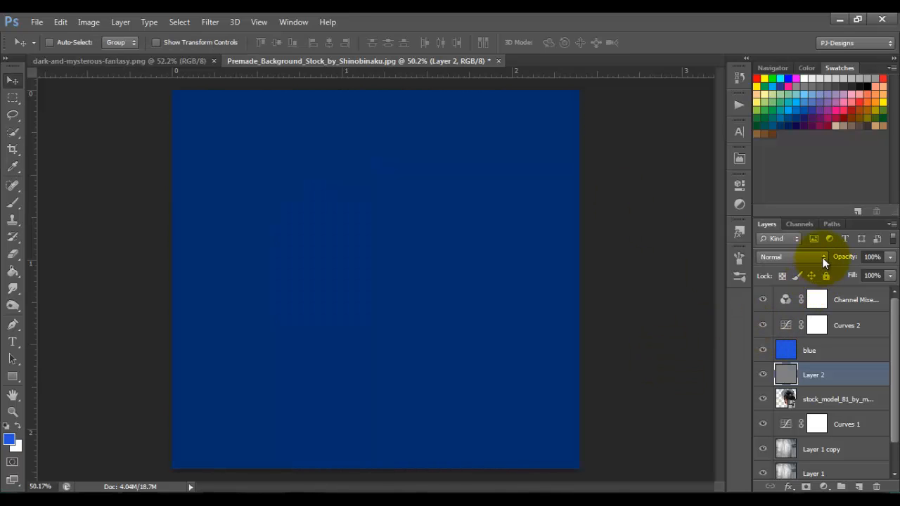
- Set the gray layer's blend mode to Soft Light
click(822, 257)
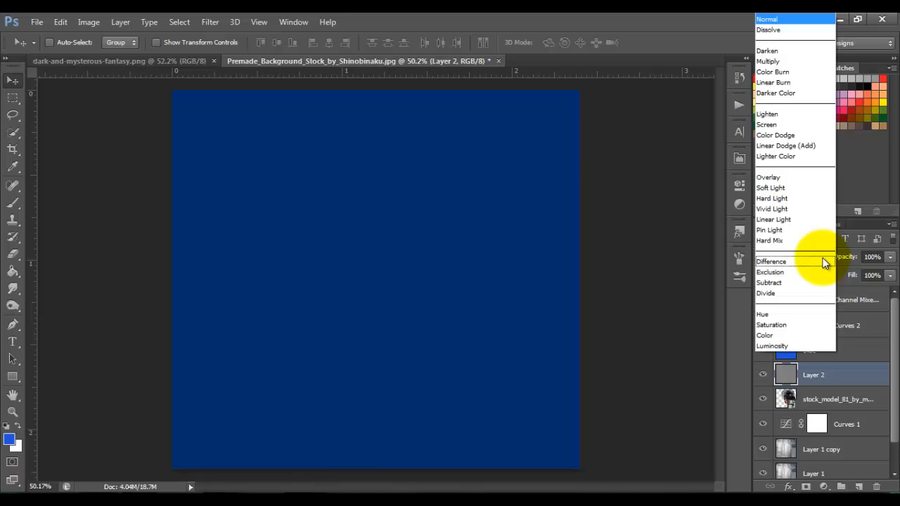
click(796, 188)
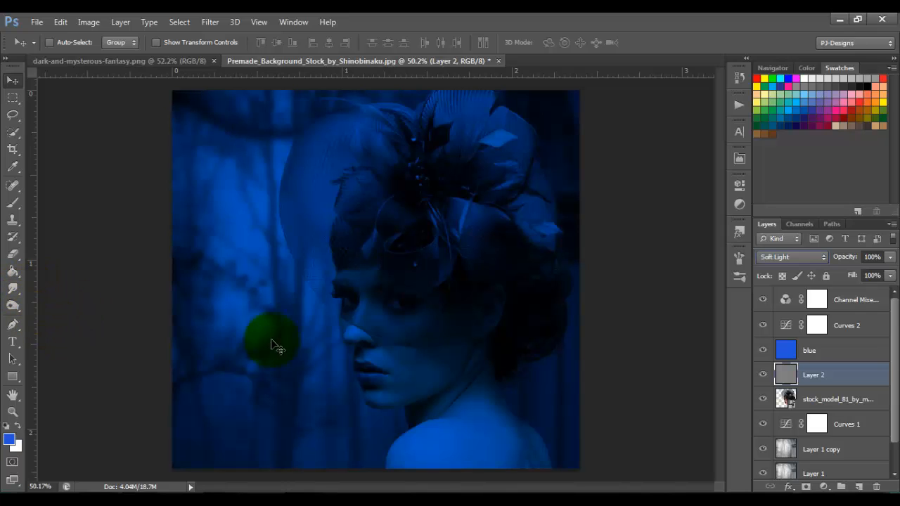
drag(397, 342, 298, 415)
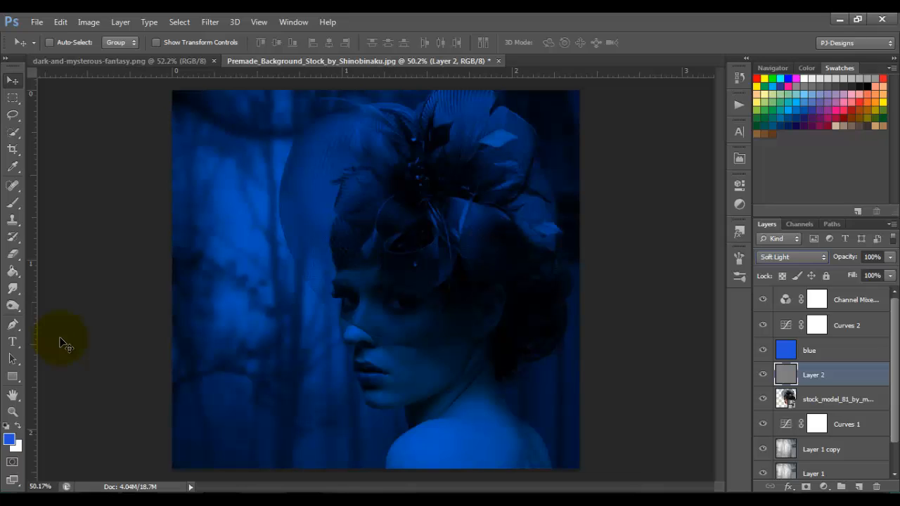
- Activate the Dodge tool for retouching on the gray layer
click(18, 305)
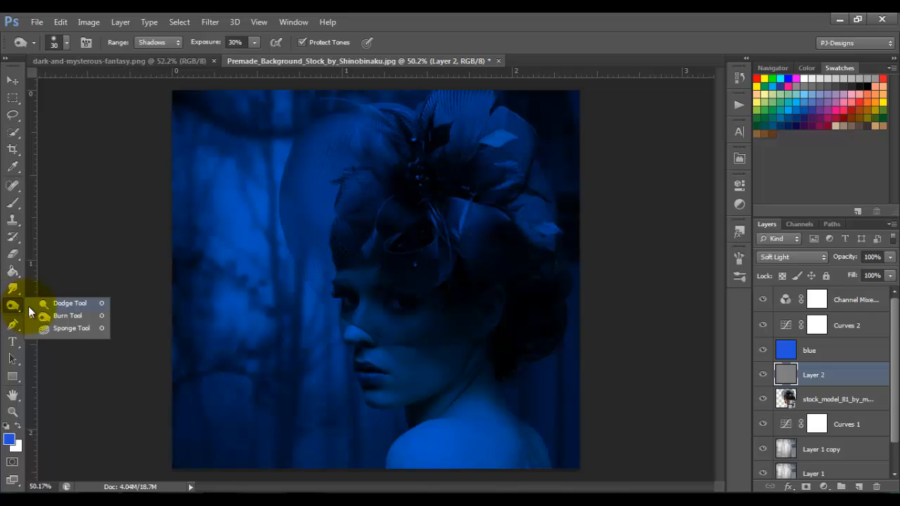
click(65, 316)
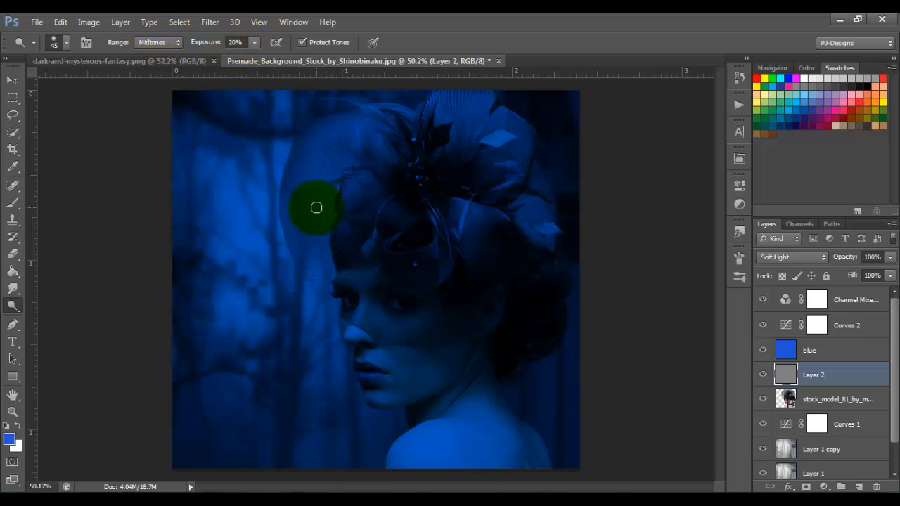
- Try to remove the blemish beside the model's mouth with the Spot Healing Brush on the gray layer
scroll(316, 207, up, 5)
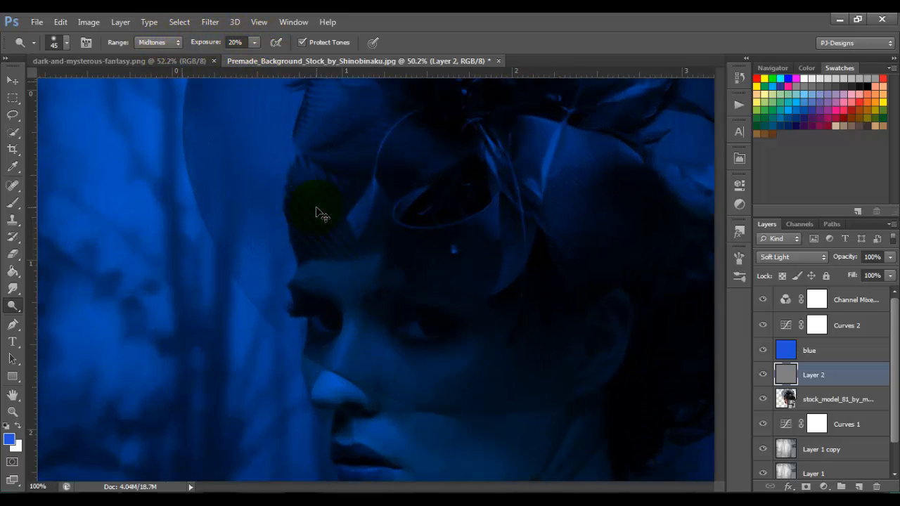
scroll(317, 208, up, 1)
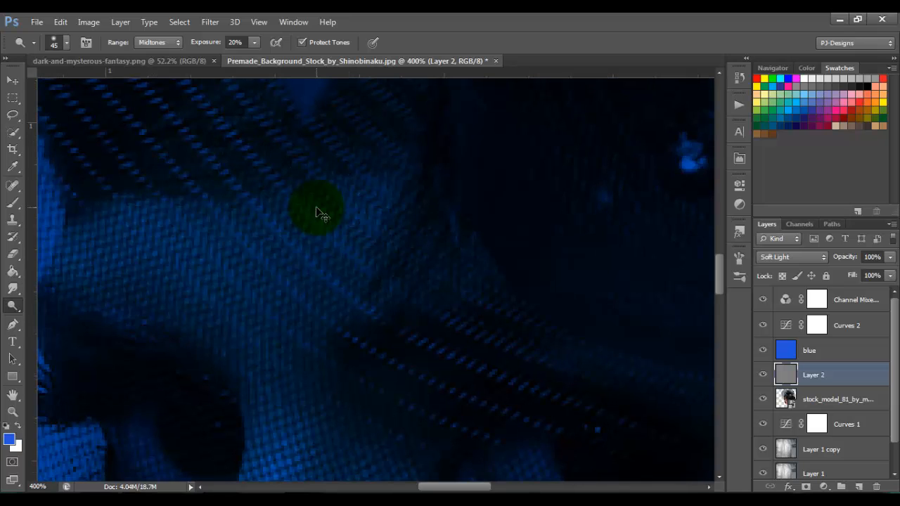
scroll(316, 210, down, 1)
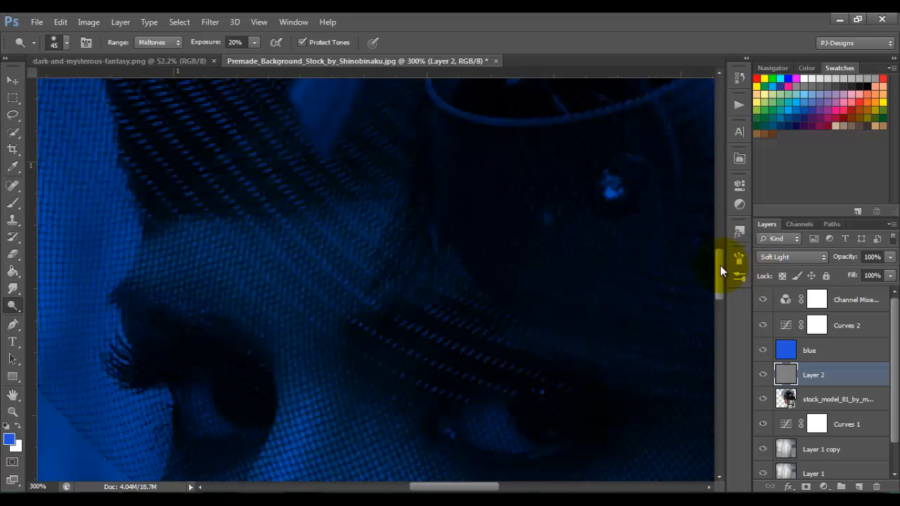
drag(720, 265, 719, 335)
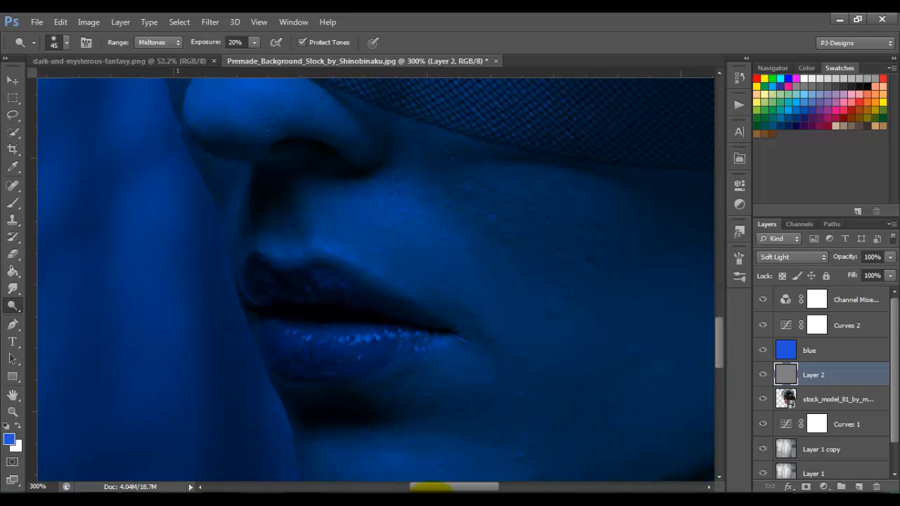
drag(444, 485, 476, 486)
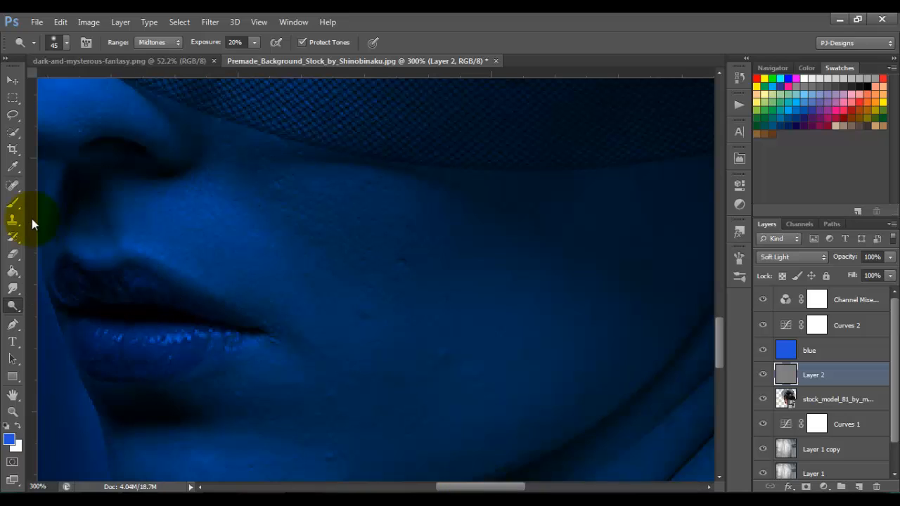
click(12, 185)
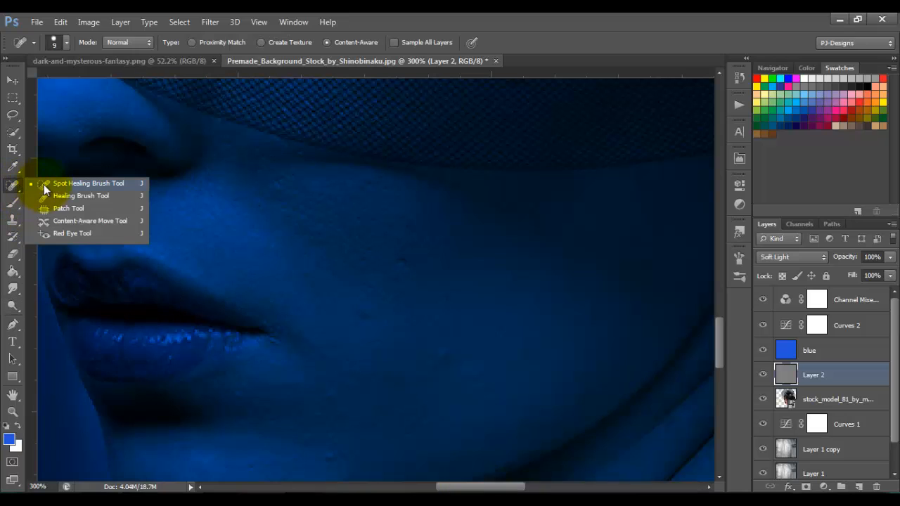
click(47, 184)
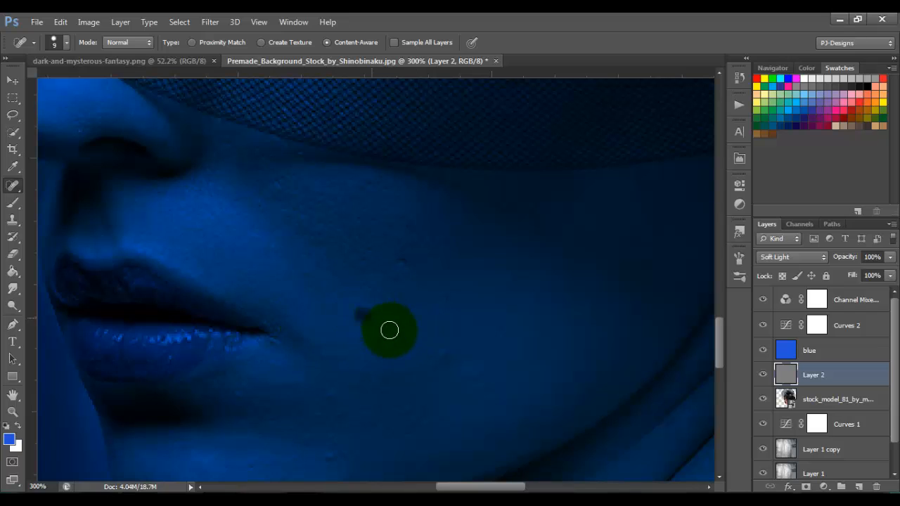
click(390, 331)
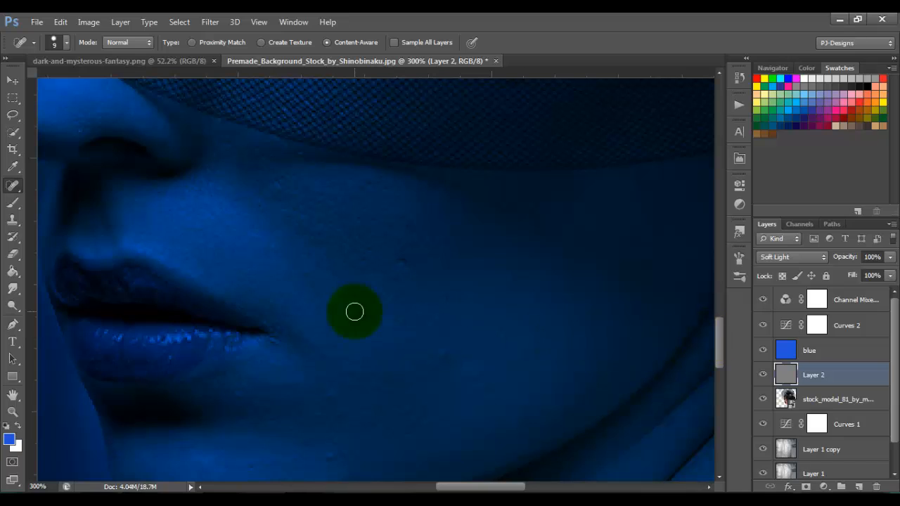
- Rasterize the stock model layer below the gray layer
click(808, 403)
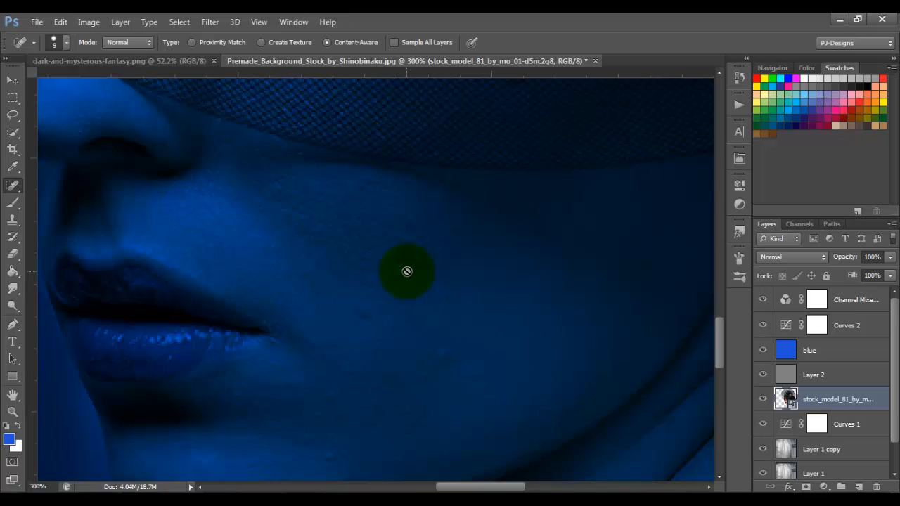
right_click(822, 395)
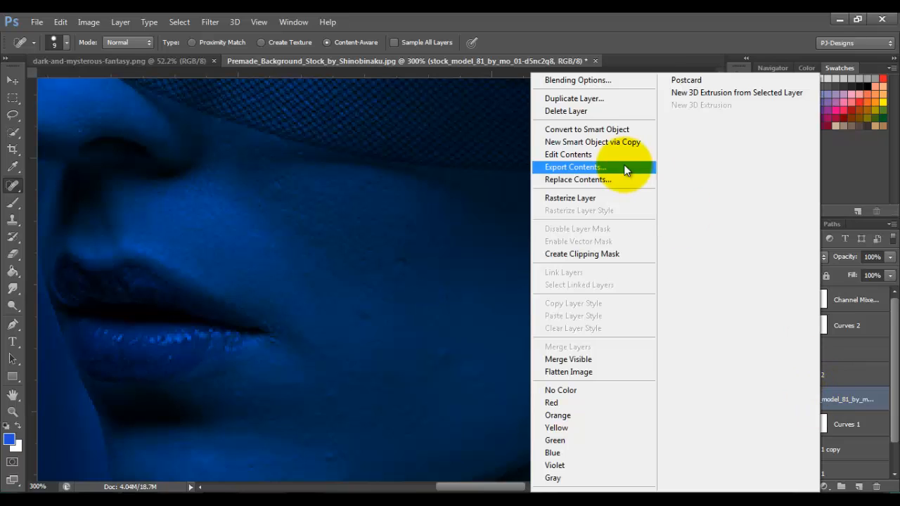
click(617, 197)
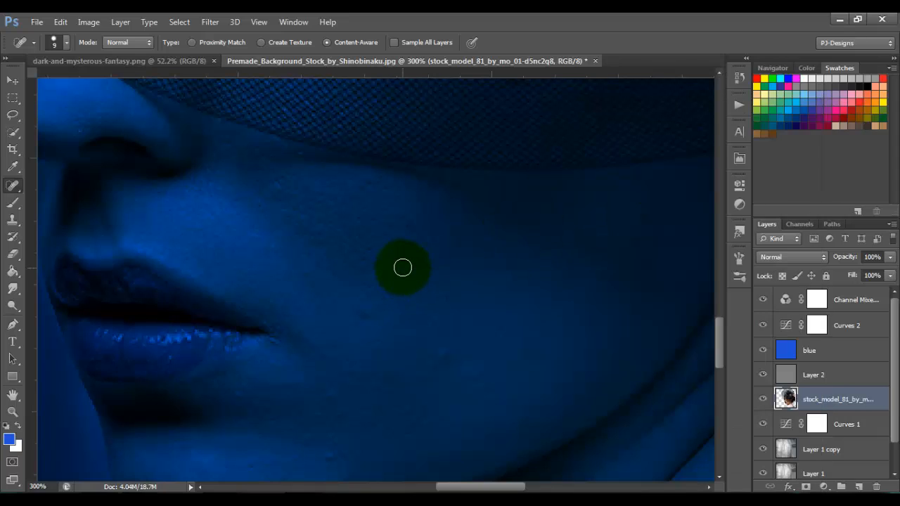
- Heal the blemishes on the model's cheek and beside her mouth with a 10 px Spot Healing Brush
key(bracketright)
key(bracketright)
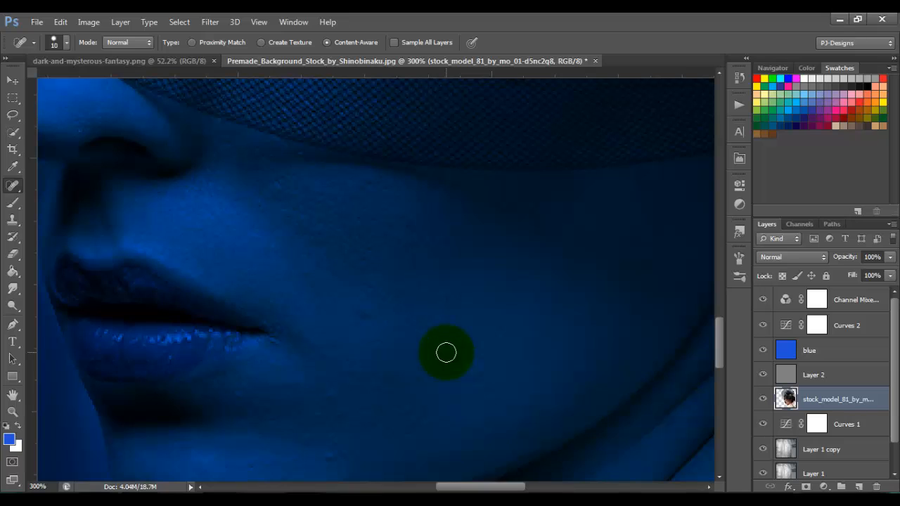
key(bracketleft)
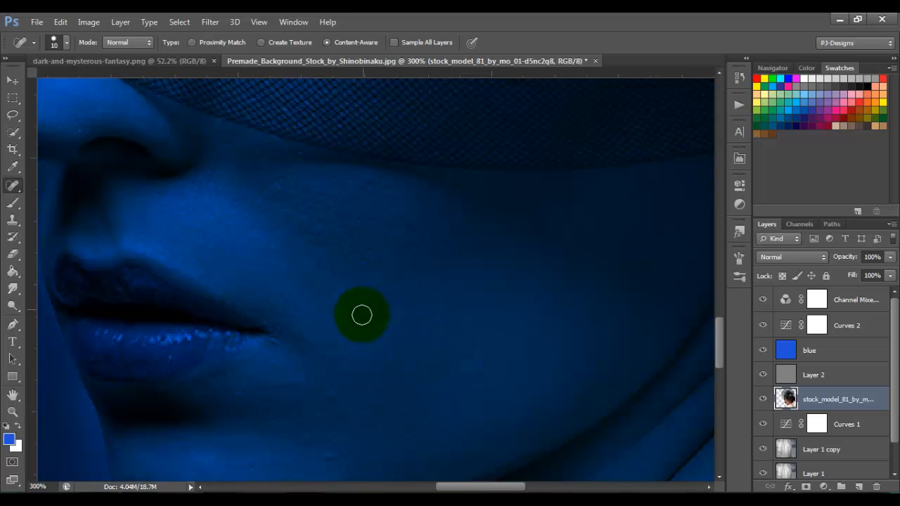
click(334, 395)
click(317, 415)
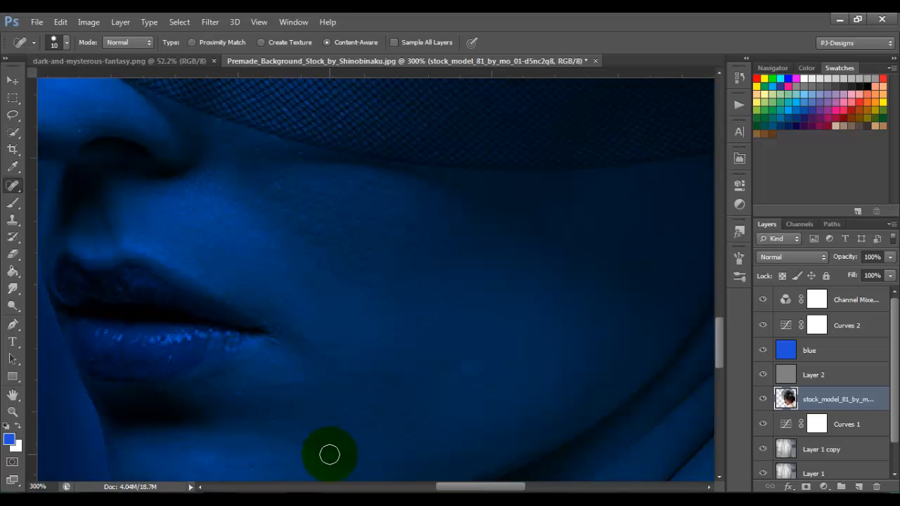
click(330, 452)
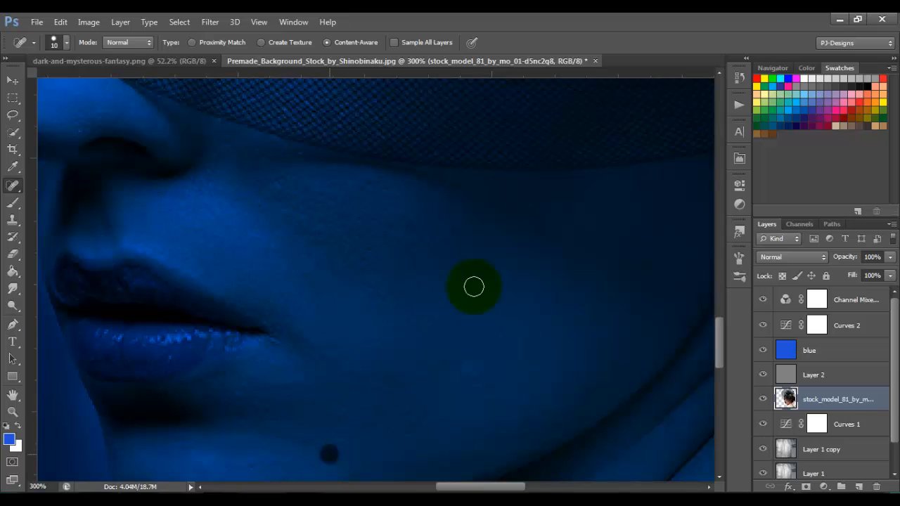
click(398, 223)
drag(249, 171, 279, 177)
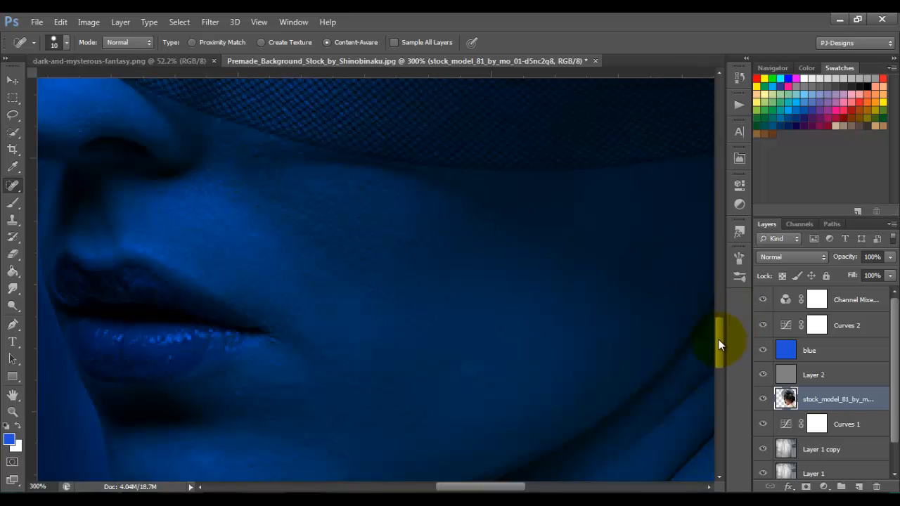
- Heal the remaining blemishes on the model's chin and the spot on her cheek below the veil
drag(718, 344, 718, 369)
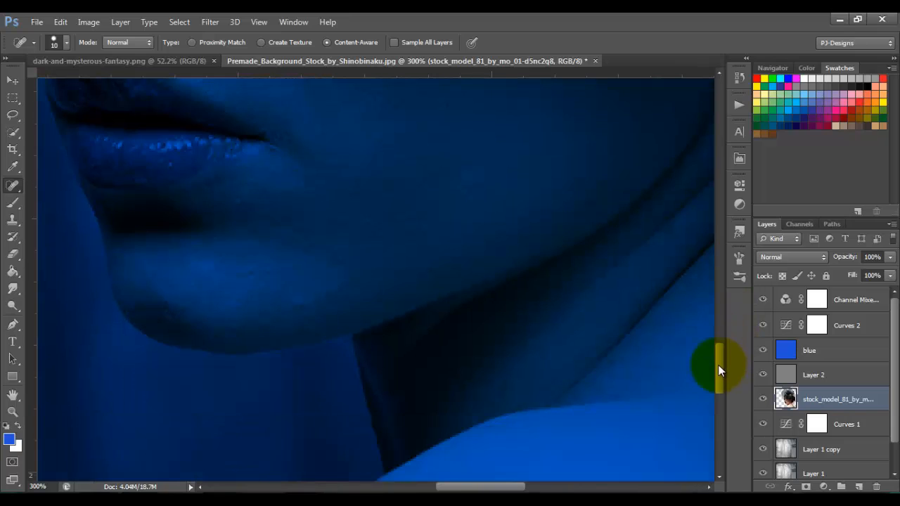
click(300, 303)
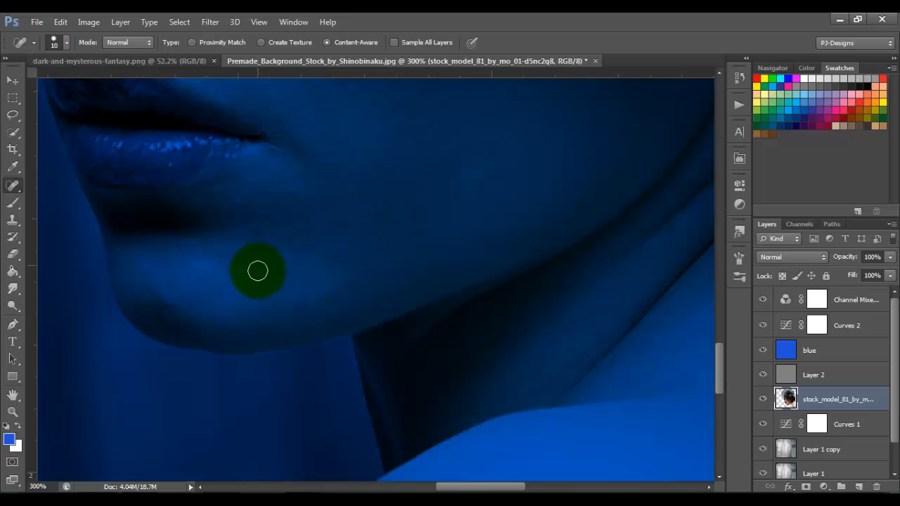
mouse_move(258, 271)
mouse_down()
mouse_move(263, 287)
mouse_move(249, 271)
mouse_up()
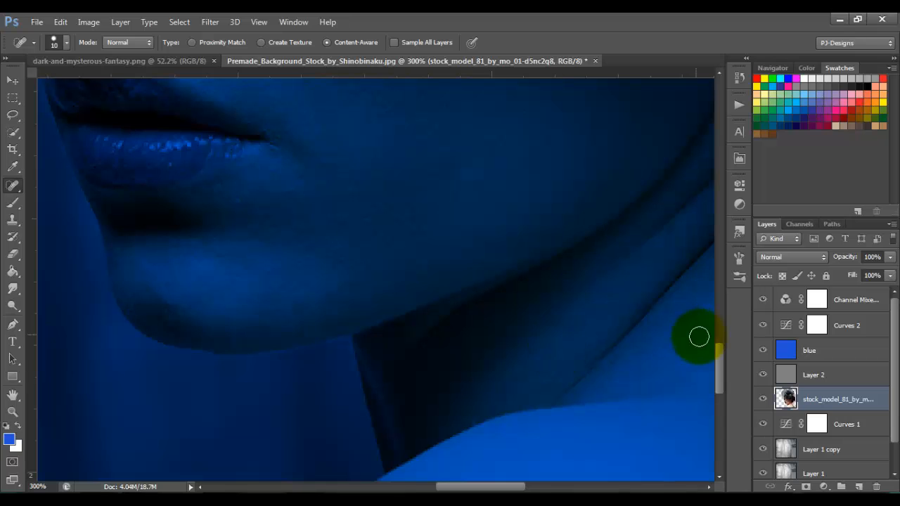
mouse_move(722, 357)
mouse_down()
mouse_move(722, 307)
mouse_move(719, 316)
mouse_up()
click(406, 361)
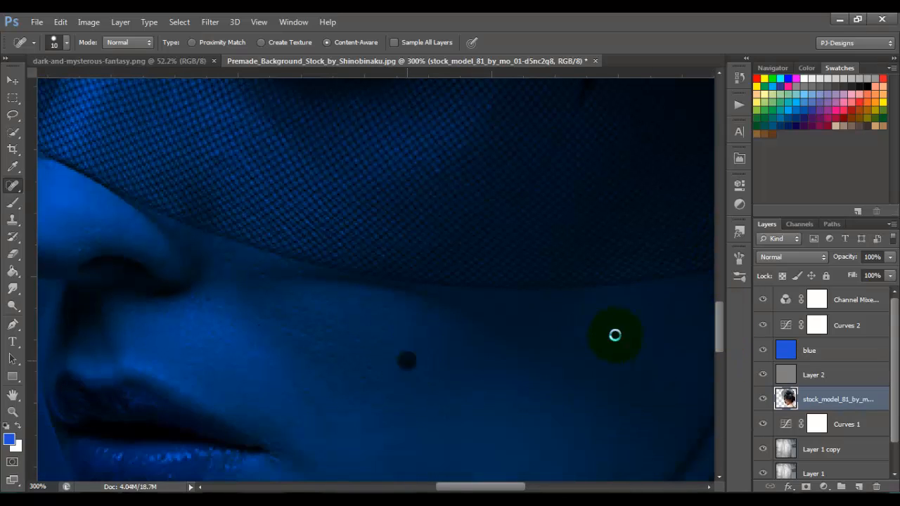
mouse_move(720, 331)
mouse_down()
mouse_move(719, 305)
mouse_move(720, 348)
mouse_up()
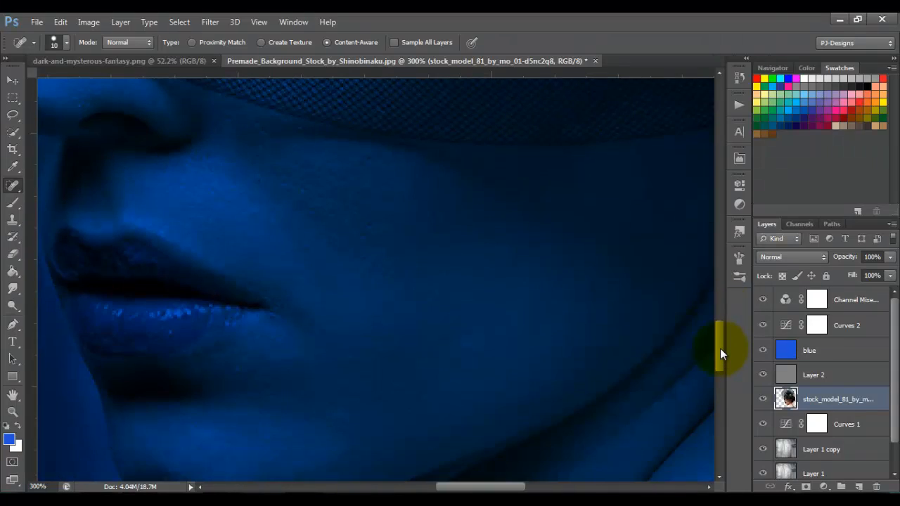
- Rename the gray Soft Light layer as "dodgr and burn"
click(814, 376)
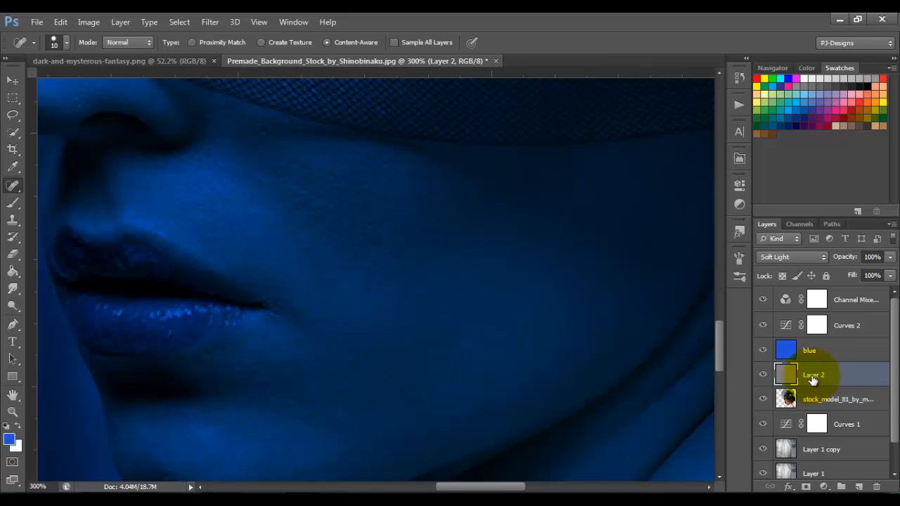
double_click(813, 377)
text(do)
text(dgr and burn)
key(Return)
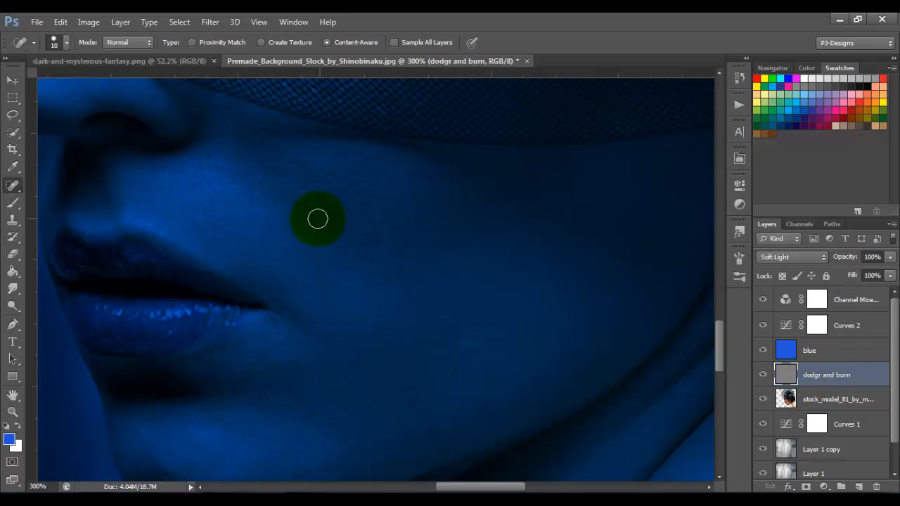
- Brighten the tip and side of the model's nose with a 25 px Dodge brush at 20% midtone exposure
click(13, 307)
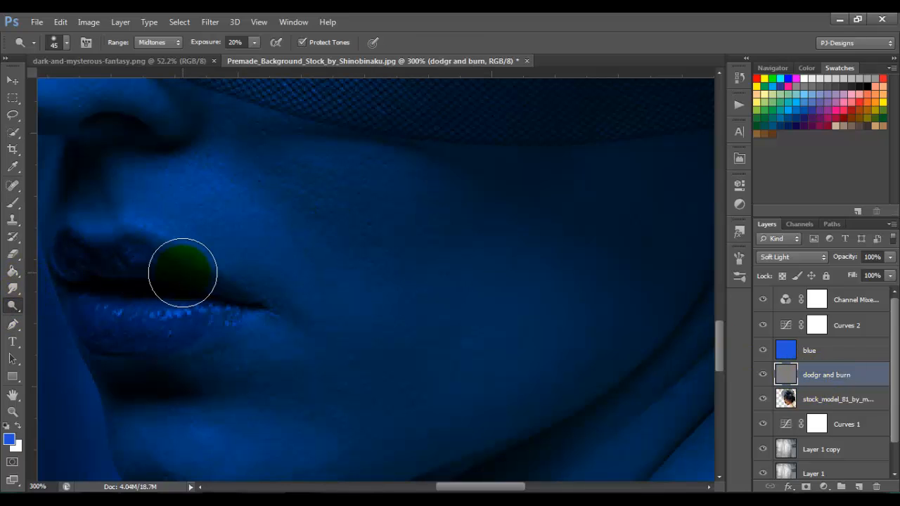
drag(180, 267, 307, 375)
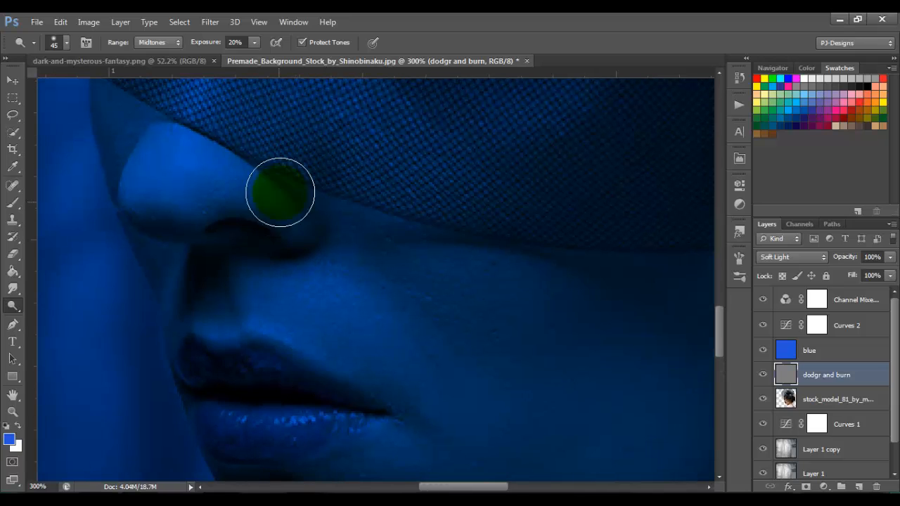
scroll(285, 307, up, 3)
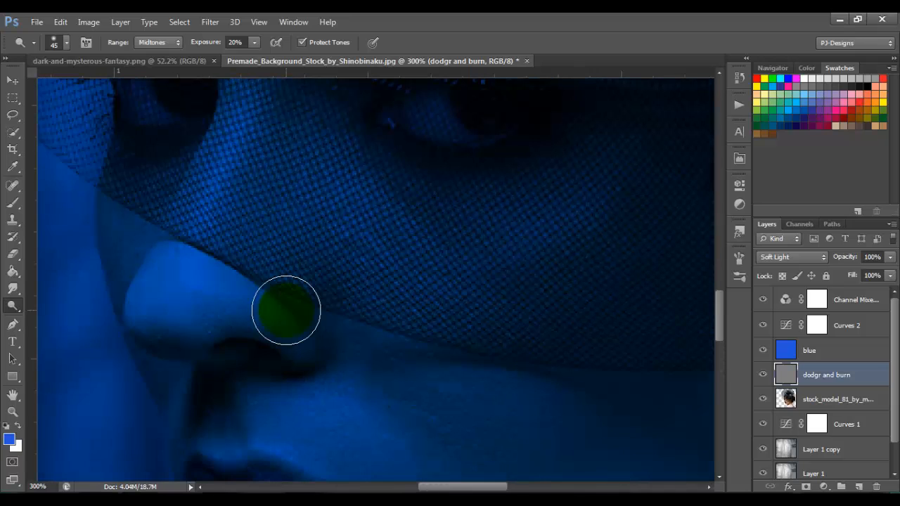
drag(287, 311, 289, 364)
key(bracketleft)
key(bracketleft)
key(bracketleft)
key(bracketleft)
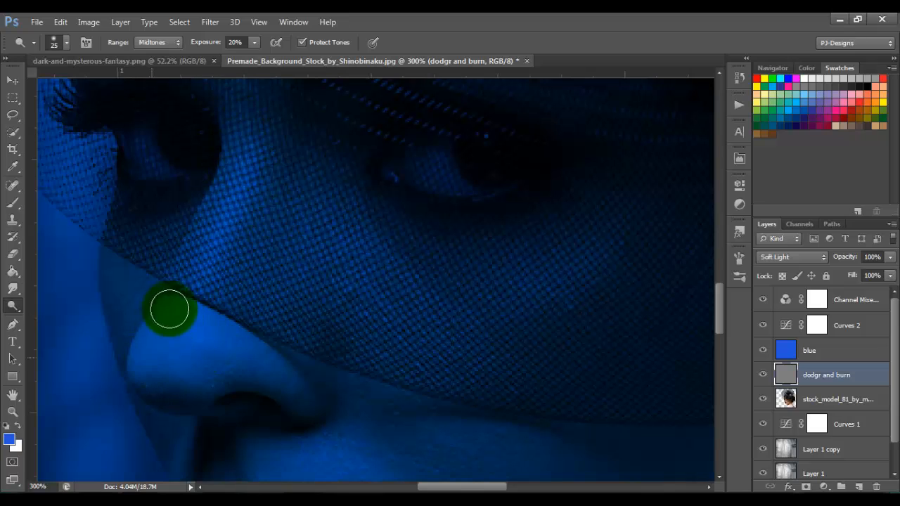
mouse_move(170, 309)
mouse_down()
mouse_move(142, 380)
mouse_move(206, 331)
mouse_move(150, 398)
mouse_move(248, 364)
mouse_move(185, 386)
mouse_move(229, 340)
mouse_up()
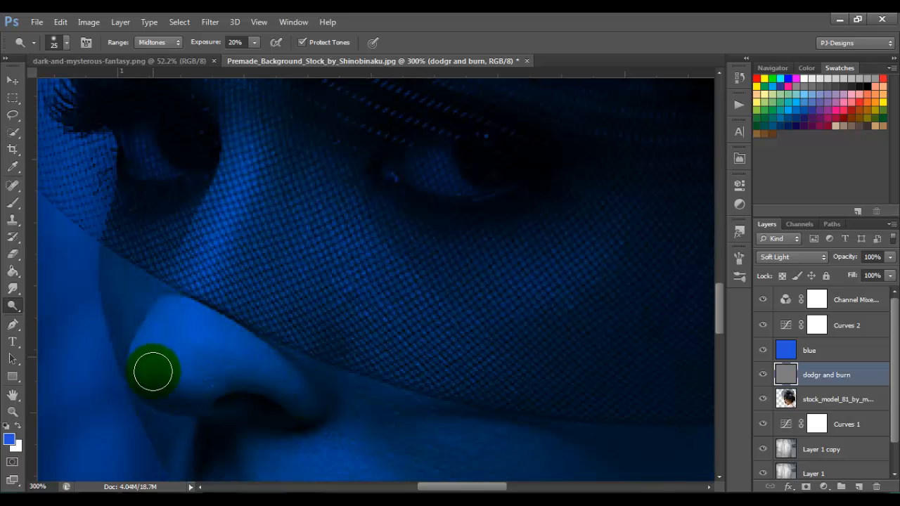
mouse_move(152, 371)
mouse_down()
mouse_move(232, 341)
mouse_move(215, 374)
mouse_up()
mouse_move(279, 386)
mouse_down()
mouse_move(167, 374)
mouse_move(232, 175)
mouse_move(156, 335)
mouse_move(197, 364)
mouse_up()
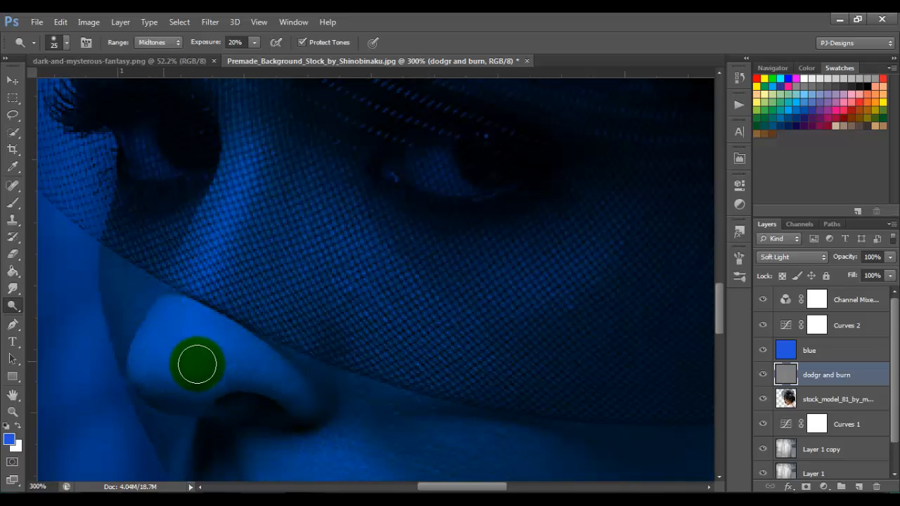
- Dodge the veiled cheek area below the model's nearer eye to lift its highlight
click(311, 295)
scroll(311, 296, right, 3)
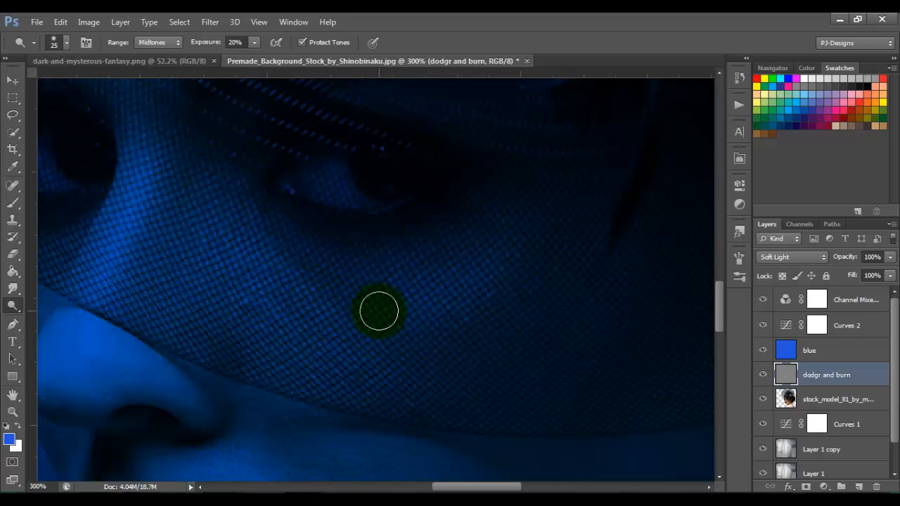
mouse_move(379, 310)
mouse_down()
mouse_move(229, 183)
mouse_move(239, 272)
mouse_move(282, 285)
mouse_move(237, 204)
mouse_move(285, 305)
mouse_move(384, 314)
mouse_up()
mouse_move(444, 315)
mouse_down()
mouse_move(395, 330)
mouse_move(456, 262)
mouse_move(400, 300)
mouse_up()
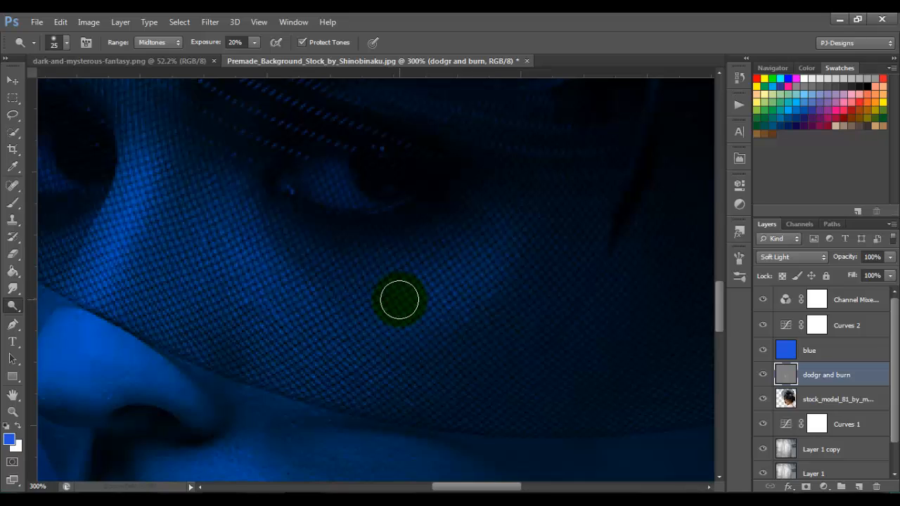
- Brighten the white of the model's nearer eye using a smaller Dodge brush, down to 4 px
key(bracketleft)
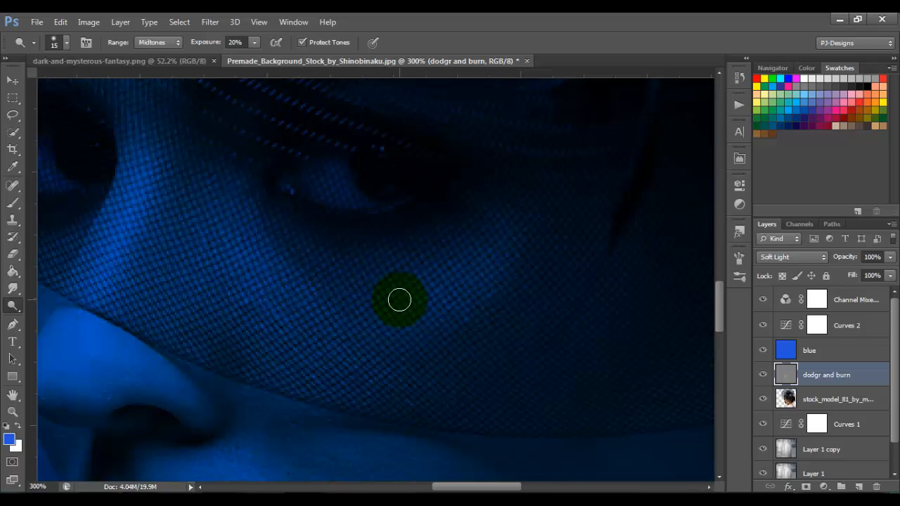
drag(398, 300, 345, 186)
key(bracketleft)
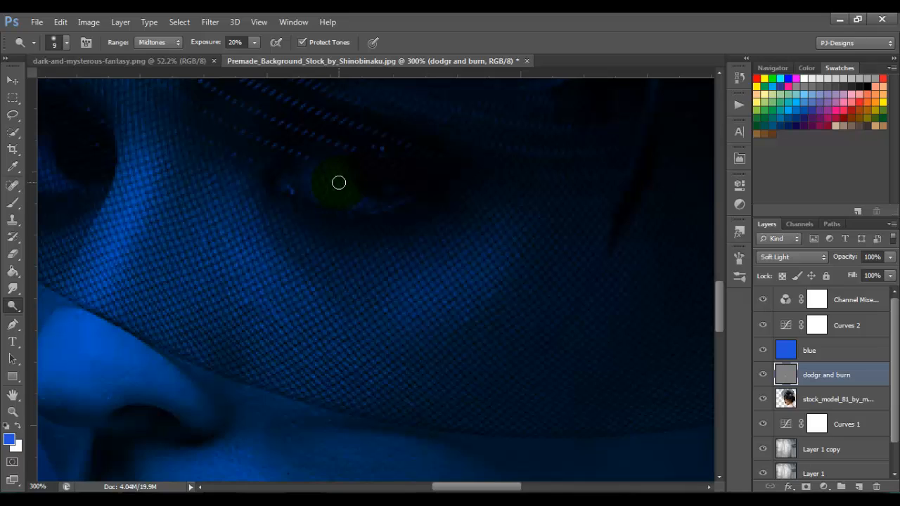
mouse_move(343, 176)
mouse_down()
mouse_move(365, 204)
mouse_move(312, 192)
mouse_move(310, 181)
mouse_move(328, 183)
mouse_move(326, 174)
mouse_move(343, 193)
mouse_move(319, 181)
mouse_move(329, 161)
mouse_move(328, 177)
mouse_move(328, 162)
mouse_move(309, 169)
mouse_move(335, 159)
mouse_move(318, 163)
mouse_move(309, 181)
mouse_move(354, 199)
mouse_move(339, 182)
mouse_move(338, 170)
mouse_move(351, 190)
mouse_move(341, 161)
mouse_move(314, 174)
mouse_move(332, 195)
mouse_move(320, 181)
mouse_move(336, 164)
mouse_move(345, 193)
mouse_up()
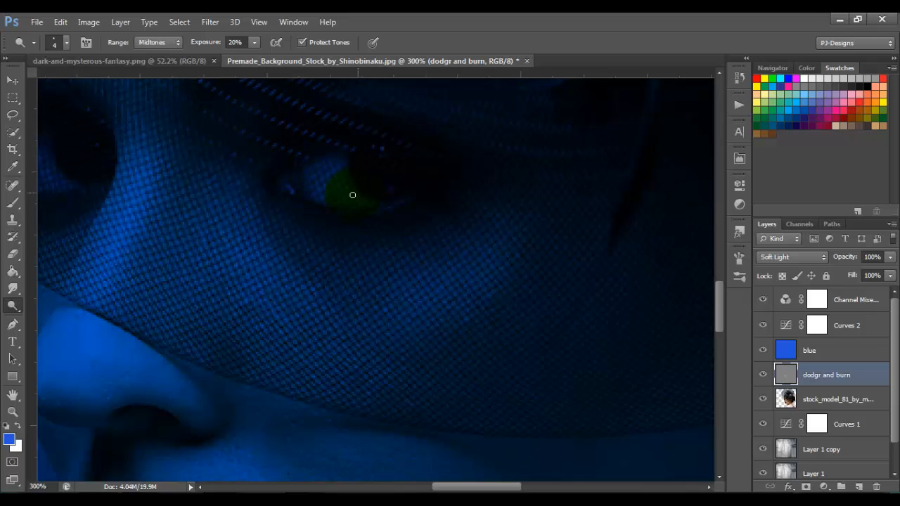
- Brighten the white of the model's farther eye with a 5 px Dodge brush
drag(282, 227, 461, 261)
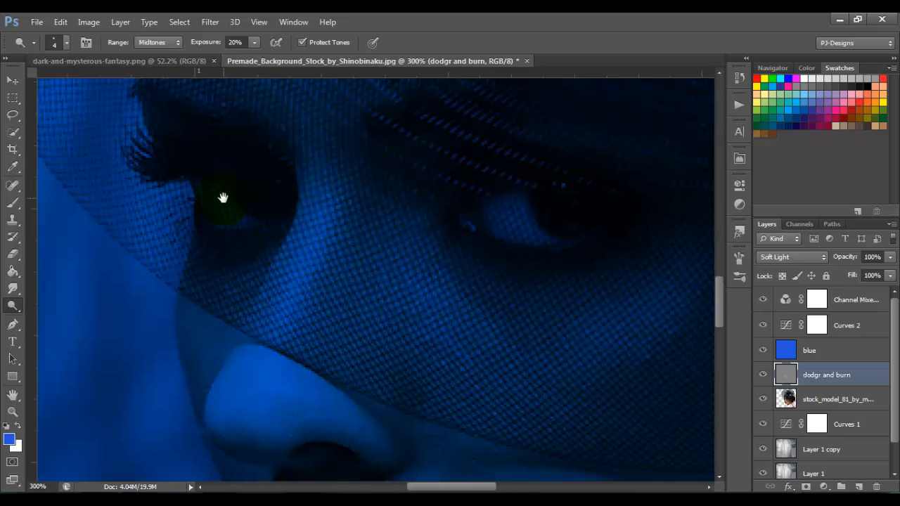
drag(223, 197, 355, 267)
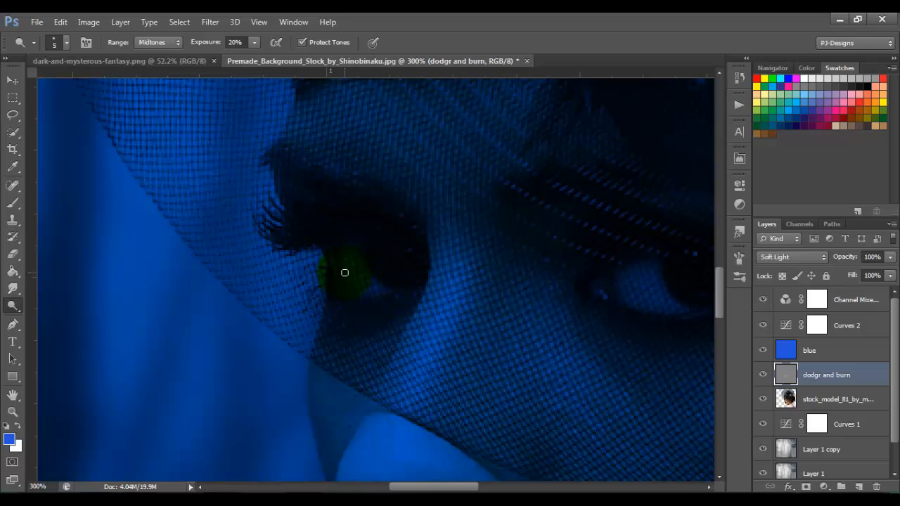
drag(354, 253, 346, 272)
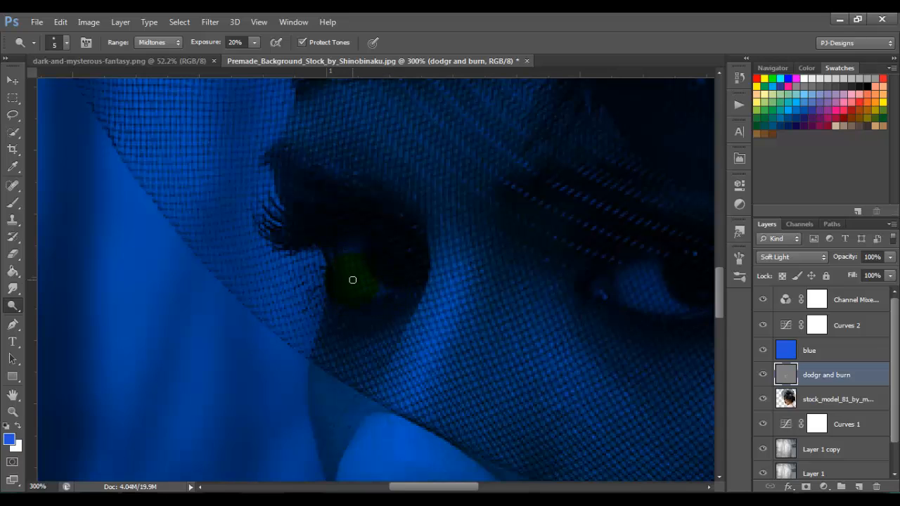
scroll(355, 286, down, 4)
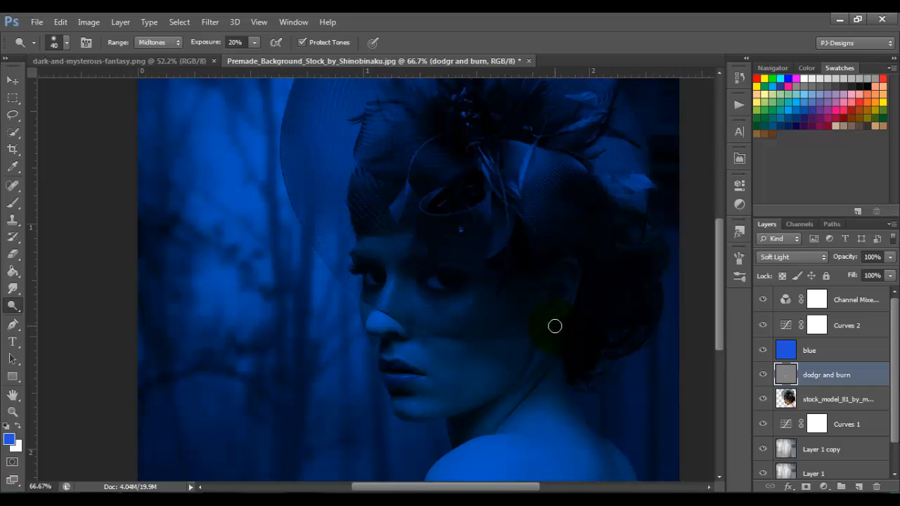
- Dodge fine highlights on and around the model's lips with a small brush, down to 2 px
scroll(555, 329, up, 3)
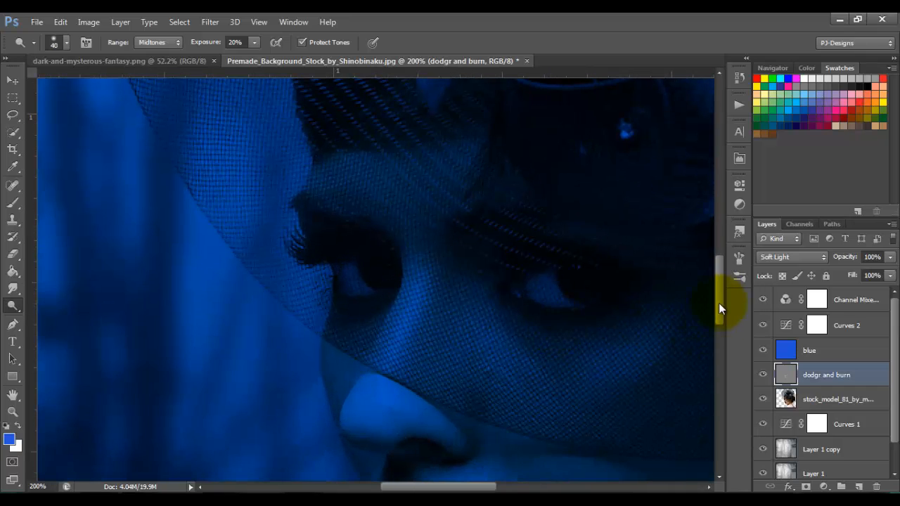
drag(719, 307, 719, 347)
mouse_move(459, 267)
mouse_down()
mouse_move(438, 257)
mouse_move(513, 298)
mouse_move(471, 264)
mouse_move(493, 281)
mouse_move(456, 265)
mouse_move(527, 325)
mouse_move(430, 261)
mouse_up()
scroll(429, 261, up, 1)
mouse_move(518, 361)
mouse_down()
mouse_move(402, 295)
mouse_move(260, 254)
mouse_move(265, 267)
mouse_move(271, 273)
mouse_move(259, 250)
mouse_move(264, 226)
mouse_move(263, 263)
mouse_move(277, 223)
mouse_move(304, 232)
mouse_move(288, 234)
mouse_move(327, 229)
mouse_move(271, 219)
mouse_move(359, 227)
mouse_move(418, 260)
mouse_move(346, 220)
mouse_move(304, 228)
mouse_move(346, 230)
mouse_move(405, 261)
mouse_move(349, 232)
mouse_move(292, 237)
mouse_move(428, 274)
mouse_move(463, 304)
mouse_move(413, 327)
mouse_move(421, 312)
mouse_move(446, 305)
mouse_move(366, 310)
mouse_move(411, 301)
mouse_move(427, 303)
mouse_move(332, 315)
mouse_move(312, 307)
mouse_move(410, 303)
mouse_move(301, 302)
mouse_move(412, 353)
mouse_move(303, 355)
mouse_move(287, 340)
mouse_up()
key(bracketleft)
key(bracketleft)
key(bracketleft)
key(bracketleft)
key(bracketleft)
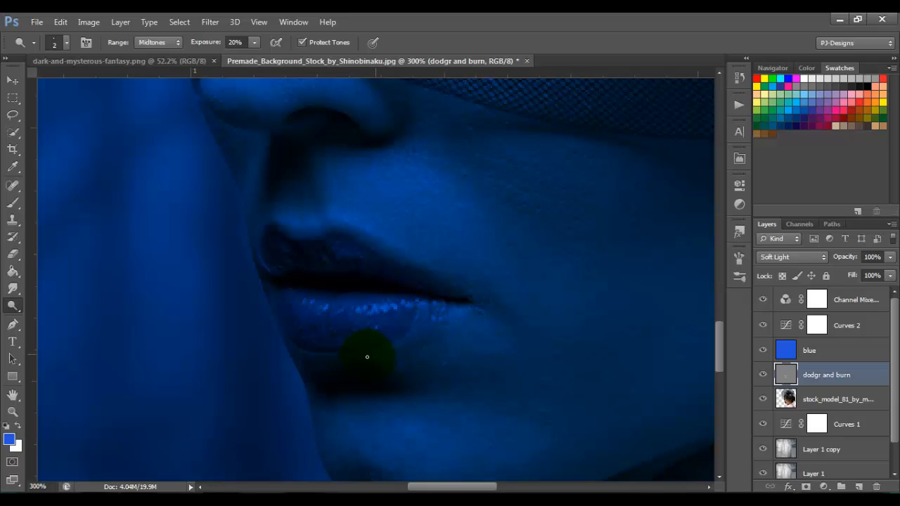
mouse_move(367, 356)
mouse_down()
mouse_move(396, 344)
mouse_move(374, 352)
mouse_move(421, 356)
mouse_move(372, 214)
mouse_up()
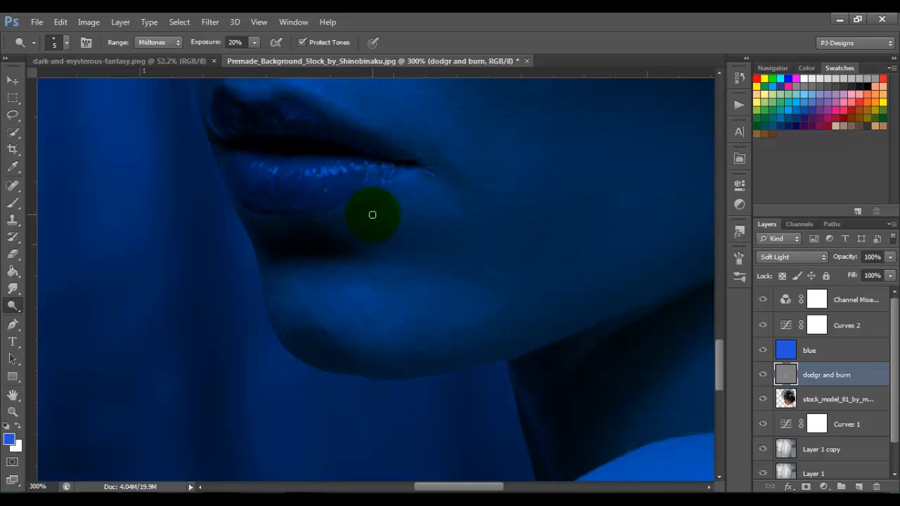
- Brighten the model's chin and lower jaw with a 30 px Dodge brush
key(bracketright)
key(bracketright)
key(bracketright)
key(bracketright)
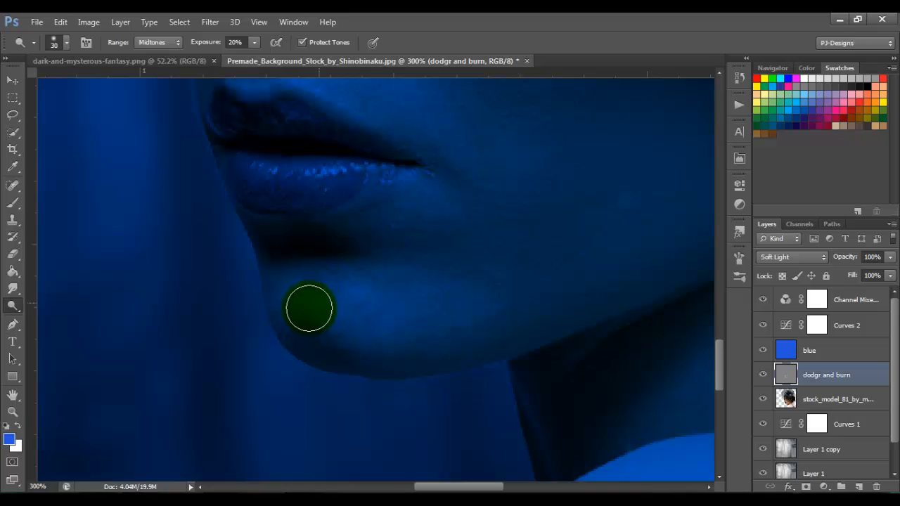
mouse_move(305, 311)
mouse_down()
mouse_move(393, 320)
mouse_move(444, 303)
mouse_move(292, 298)
mouse_move(390, 313)
mouse_move(391, 345)
mouse_move(404, 346)
mouse_move(452, 328)
mouse_move(485, 306)
mouse_move(490, 290)
mouse_move(390, 267)
mouse_move(452, 252)
mouse_move(492, 266)
mouse_move(532, 256)
mouse_up()
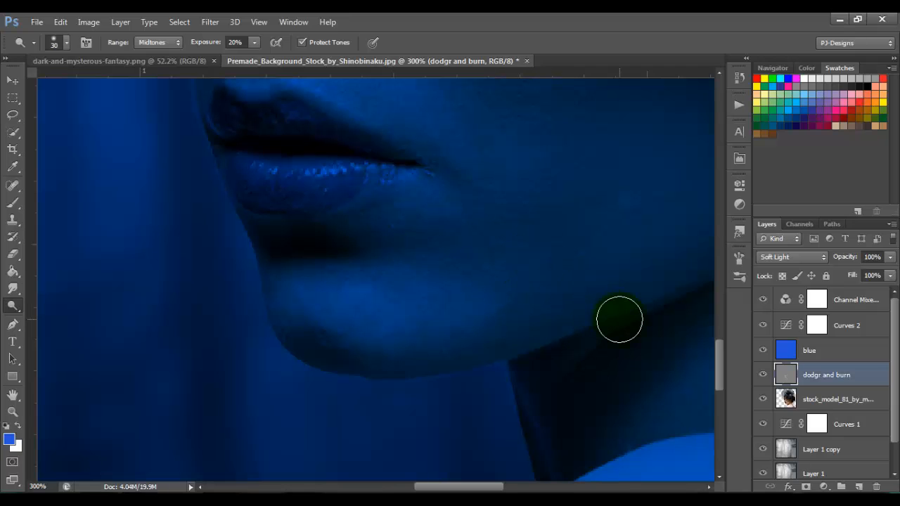
- Brighten the small bead on the hat above the model's forehead with an 8 px Dodge brush
key(ctrl+0)
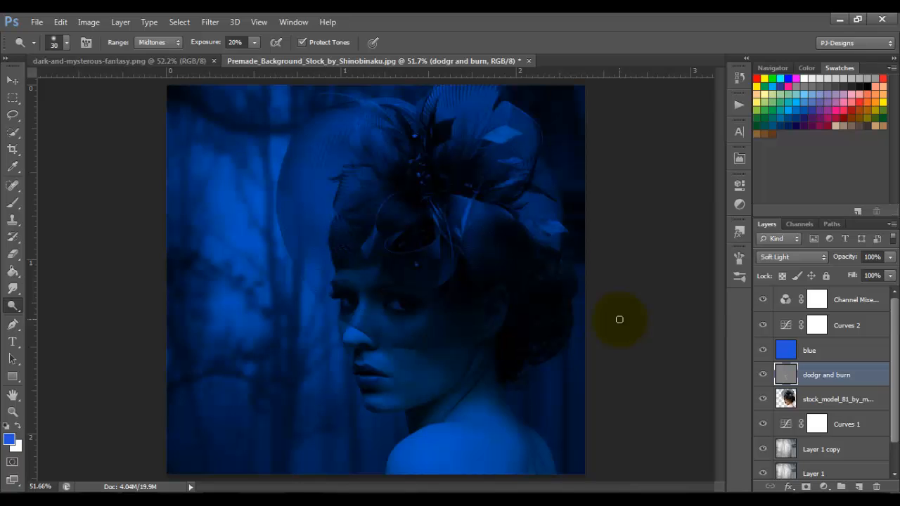
key(ctrl+plus)
key(ctrl+plus)
key(ctrl+plus)
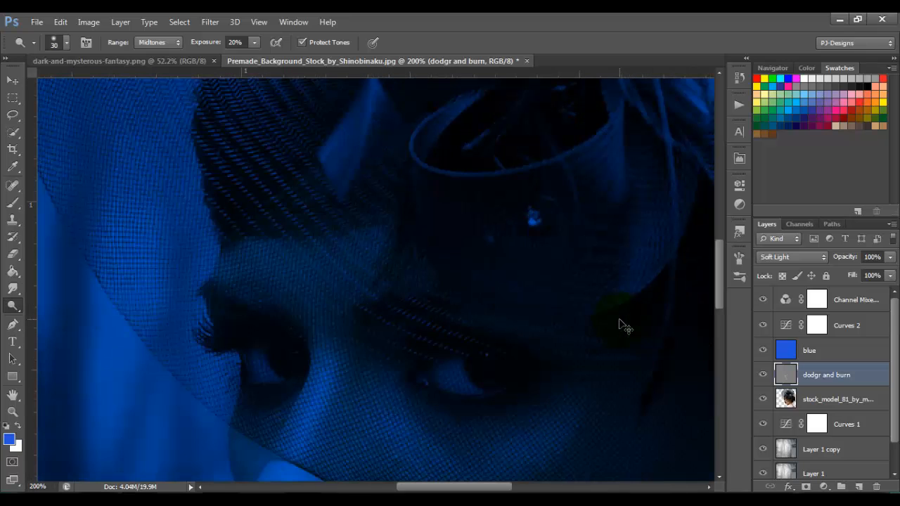
key(bracketleft)
key(ctrl+plus)
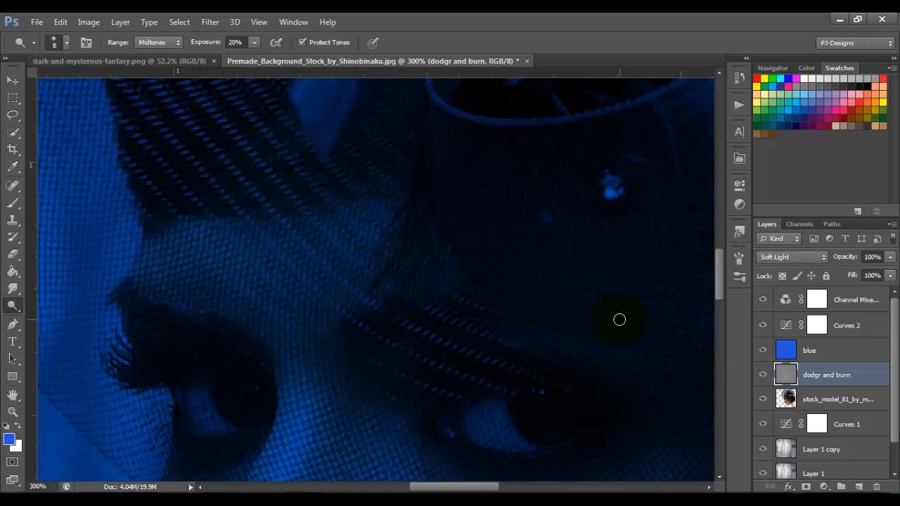
drag(428, 257, 362, 363)
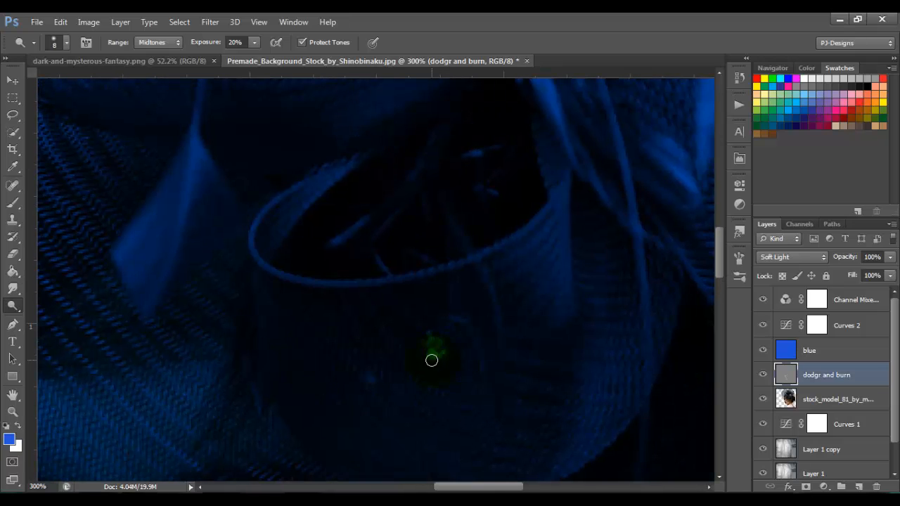
drag(434, 360, 434, 347)
- Dodge a highlight along the rim of the looped hat ornament with a 6 px brush
drag(281, 199, 286, 287)
mouse_move(157, 398)
mouse_down()
mouse_move(192, 278)
mouse_move(186, 310)
mouse_move(155, 397)
mouse_move(199, 228)
mouse_move(205, 155)
mouse_move(195, 219)
mouse_move(228, 109)
mouse_move(185, 324)
mouse_move(203, 232)
mouse_up()
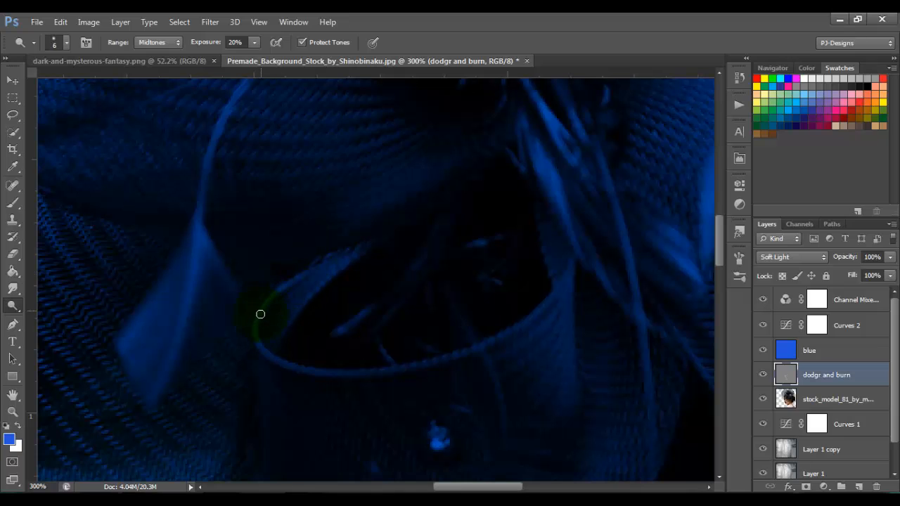
mouse_move(260, 314)
mouse_down()
mouse_move(312, 265)
mouse_move(274, 303)
mouse_move(274, 357)
mouse_up()
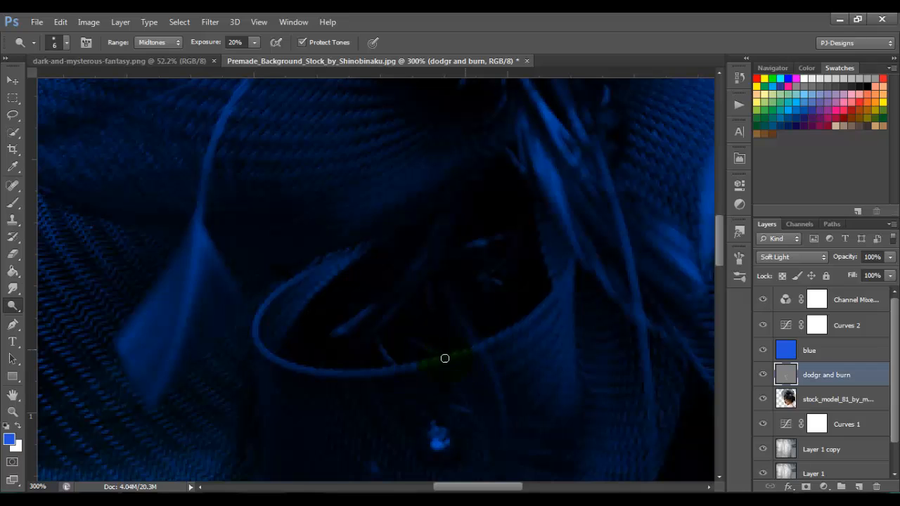
mouse_move(531, 311)
mouse_down()
mouse_move(570, 255)
mouse_move(537, 311)
mouse_move(485, 340)
mouse_up()
mouse_move(427, 360)
mouse_down()
mouse_move(399, 368)
mouse_move(258, 342)
mouse_up()
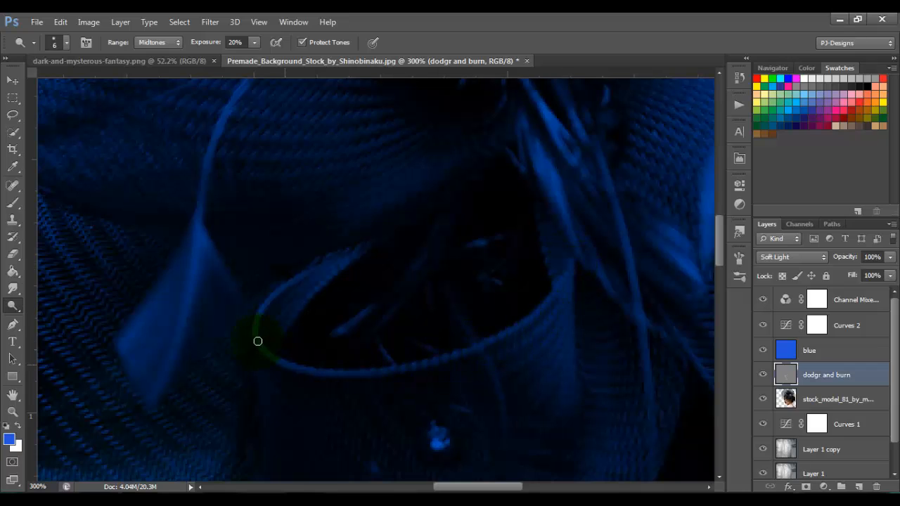
- Dodge the thin stems, curled strands and feather edges around the hat's flower with the 6 px brush
drag(490, 326, 362, 363)
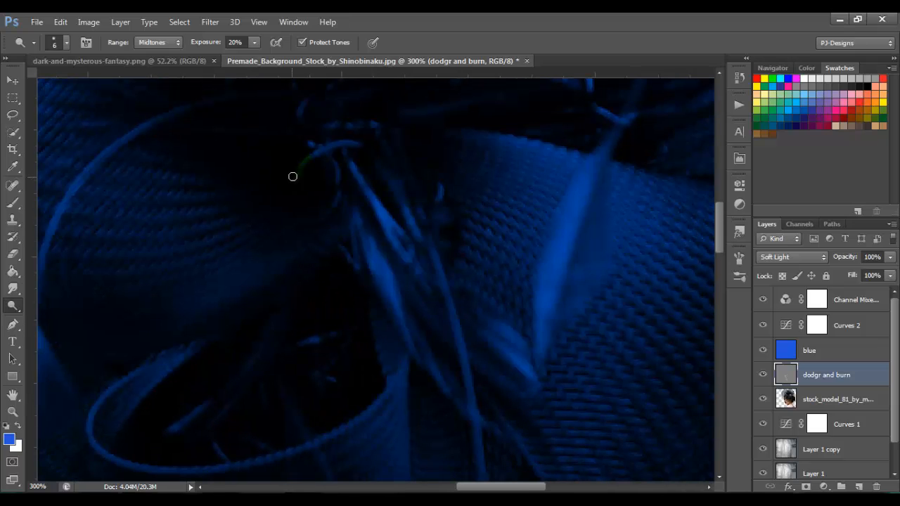
mouse_move(351, 163)
mouse_down()
mouse_move(385, 228)
mouse_move(398, 199)
mouse_move(429, 232)
mouse_move(405, 183)
mouse_up()
mouse_move(335, 176)
mouse_down()
mouse_move(364, 265)
mouse_move(375, 260)
mouse_move(389, 312)
mouse_move(394, 290)
mouse_move(407, 319)
mouse_move(407, 197)
mouse_move(446, 377)
mouse_move(428, 258)
mouse_move(490, 329)
mouse_move(447, 197)
mouse_move(396, 177)
mouse_move(408, 302)
mouse_move(459, 224)
mouse_move(472, 251)
mouse_up()
mouse_move(285, 381)
mouse_down()
mouse_move(270, 426)
mouse_move(269, 365)
mouse_move(309, 280)
mouse_move(269, 388)
mouse_move(277, 417)
mouse_move(322, 278)
mouse_move(292, 343)
mouse_move(330, 245)
mouse_move(331, 201)
mouse_move(342, 218)
mouse_move(362, 214)
mouse_move(334, 207)
mouse_move(361, 220)
mouse_move(318, 184)
mouse_up()
mouse_move(446, 219)
mouse_down()
mouse_move(348, 318)
mouse_move(393, 272)
mouse_move(451, 263)
mouse_move(421, 260)
mouse_move(483, 233)
mouse_move(420, 255)
mouse_move(487, 228)
mouse_up()
drag(406, 106, 488, 259)
drag(426, 245, 566, 326)
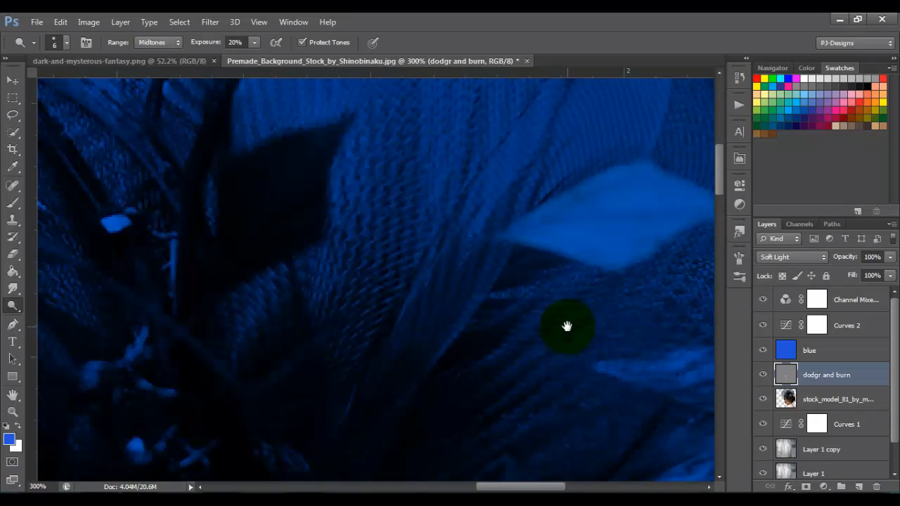
- Brighten the beads and stamens at the centre of the hat's flower with the 6 px Dodge brush
drag(544, 293, 698, 267)
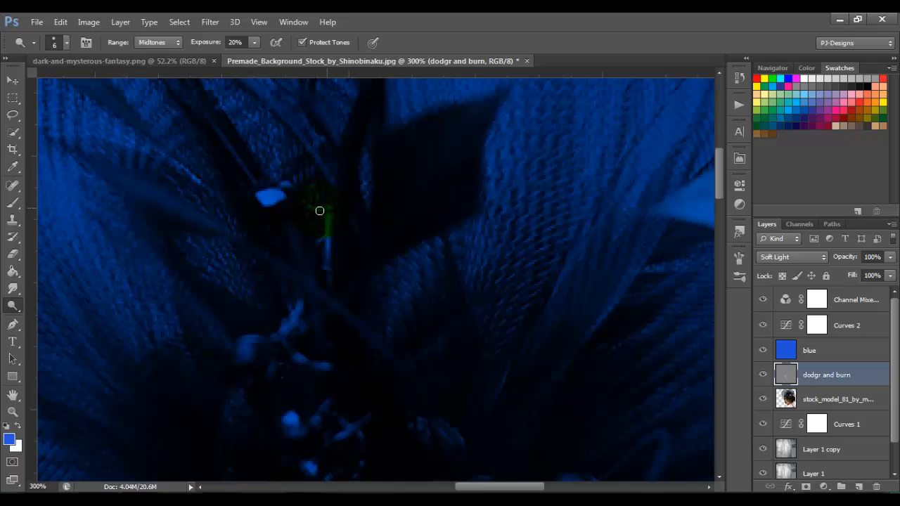
scroll(351, 239, down, 3)
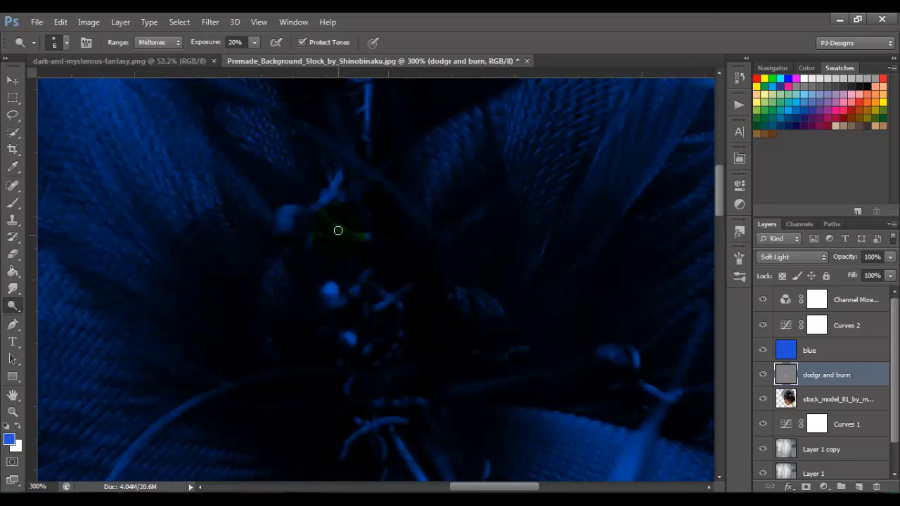
drag(343, 332, 516, 192)
drag(283, 363, 484, 387)
- Toggle the dodge-and-burn layer's visibility to compare the image with and without the highlights, close up and at full view
key(ctrl+minus)
key(ctrl+minus)
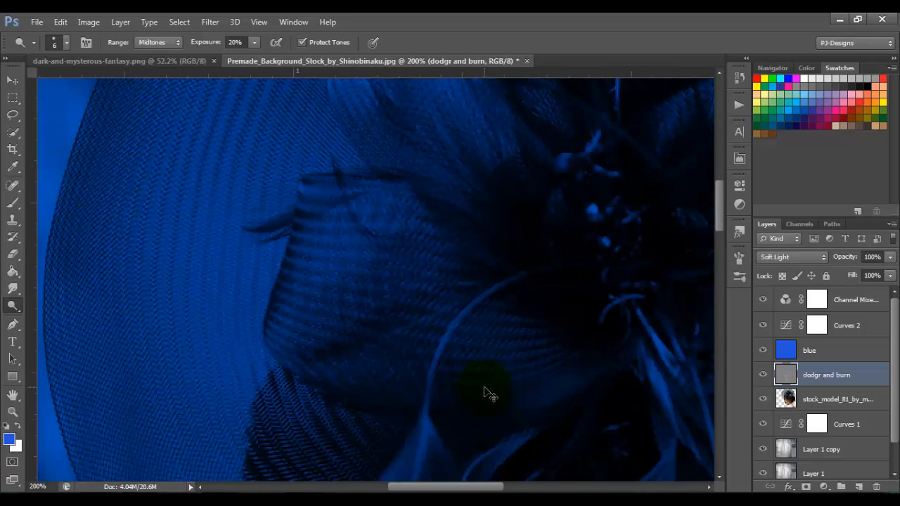
drag(719, 216, 721, 302)
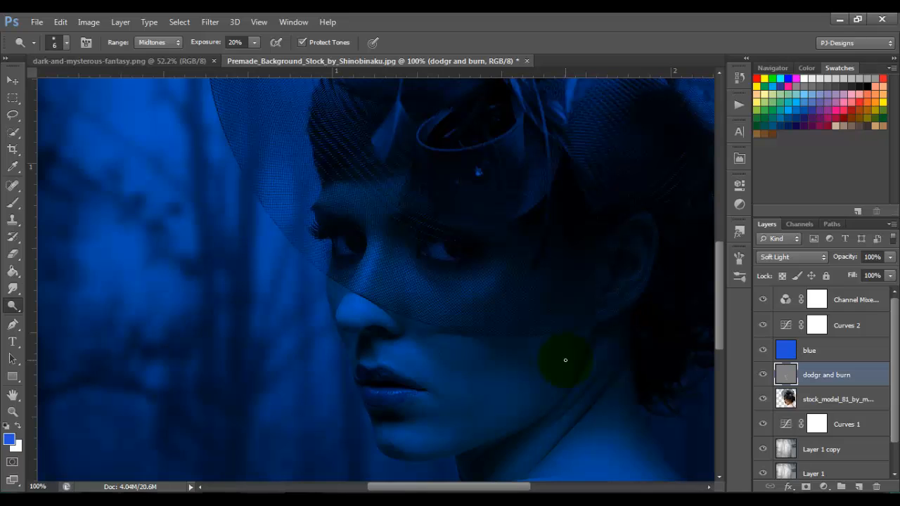
click(763, 375)
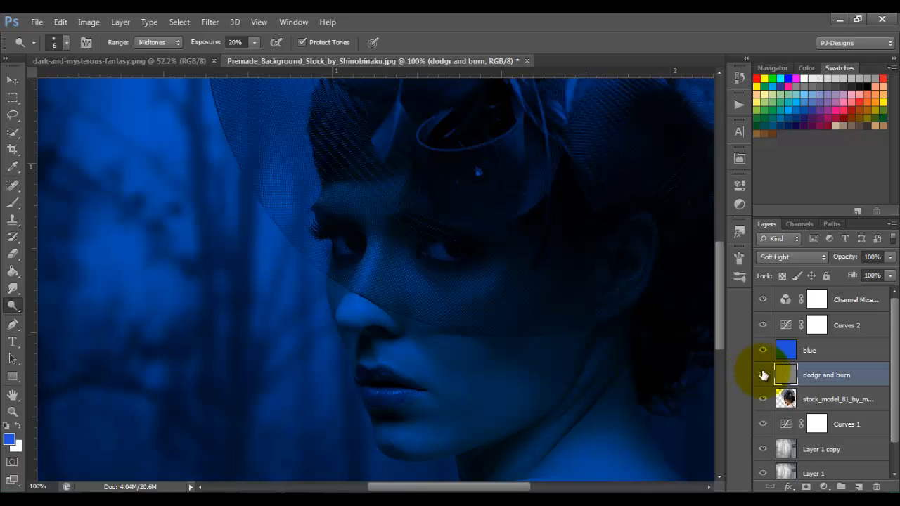
click(763, 376)
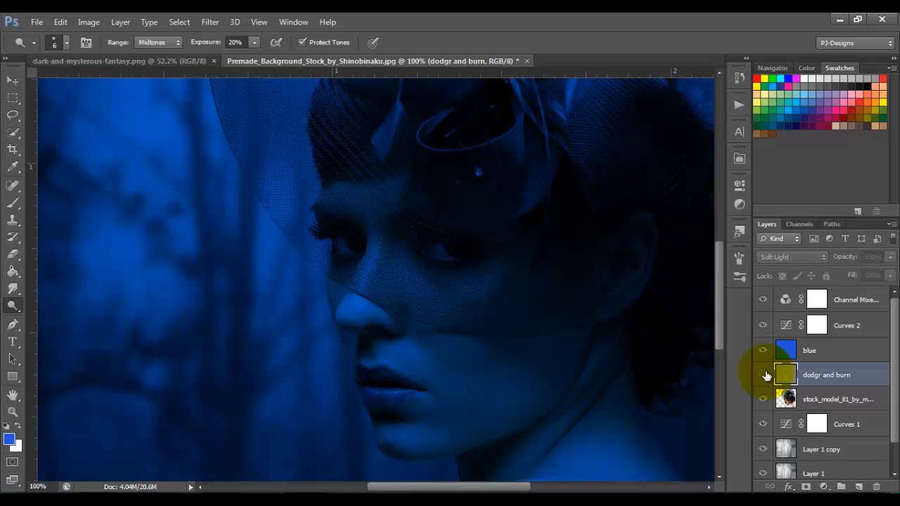
key(ctrl+0)
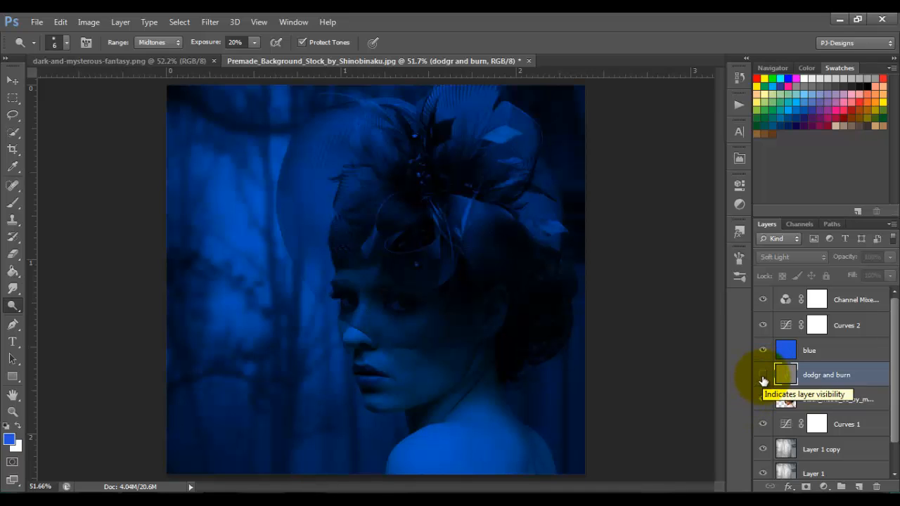
click(763, 381)
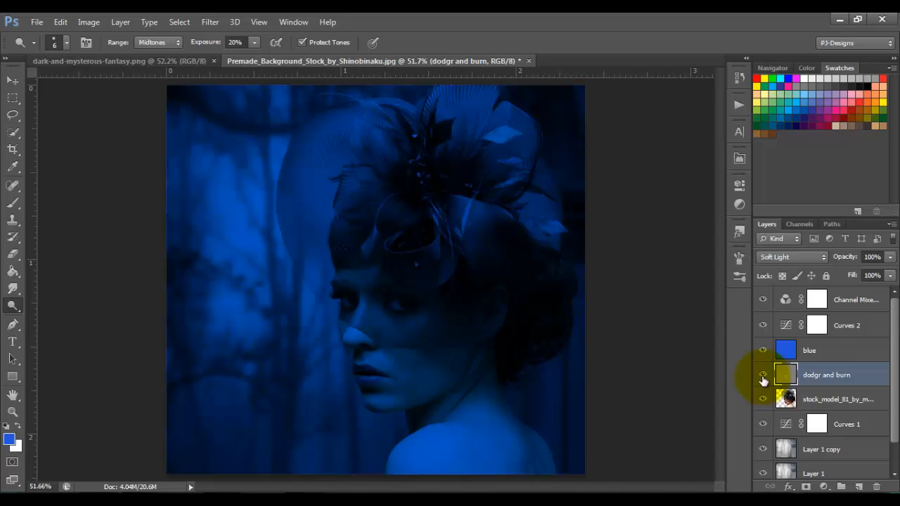
click(763, 380)
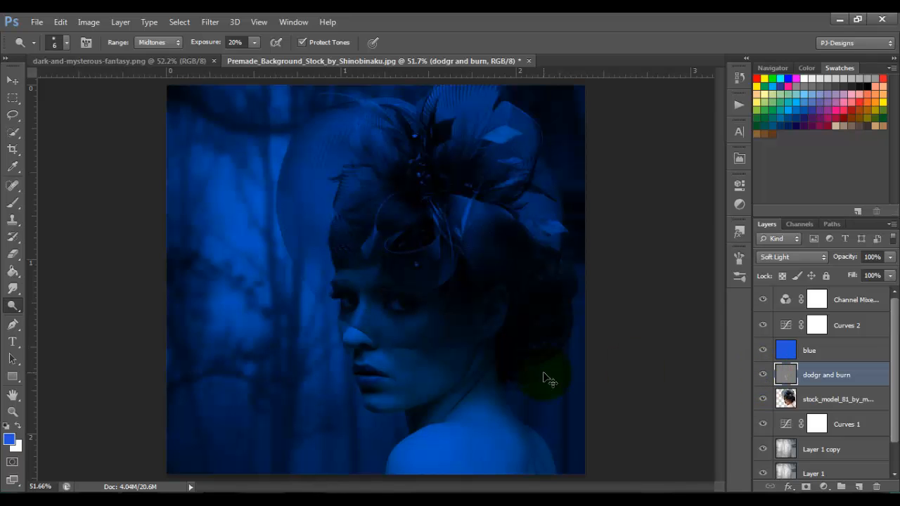
- Brighten the model's nose, the skin above her lips and her chin with a 25 px Dodge brush
scroll(545, 376, up, 5)
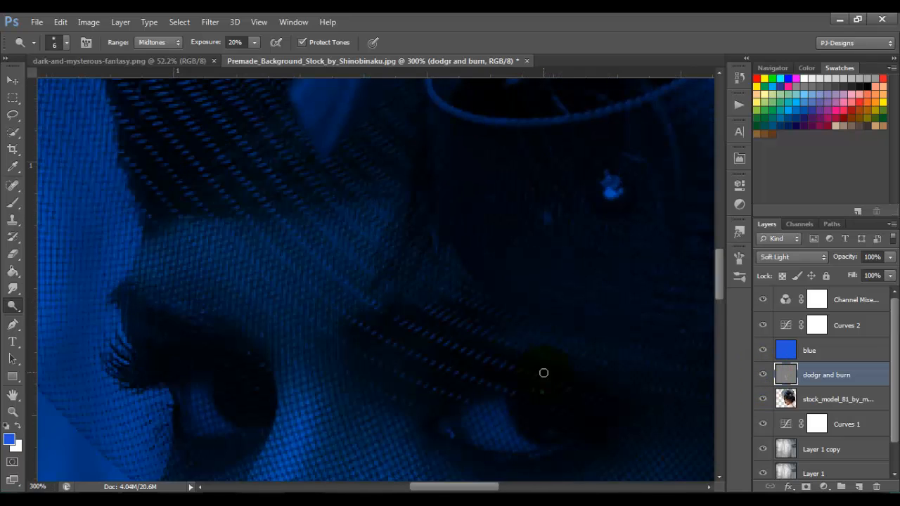
drag(720, 265, 724, 296)
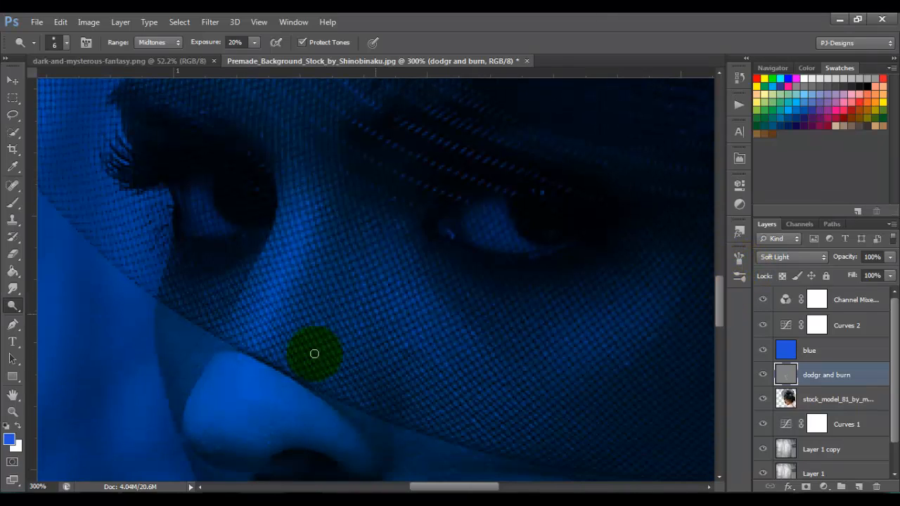
key(bracketright)
key(bracketright)
key(bracketright)
key(bracketright)
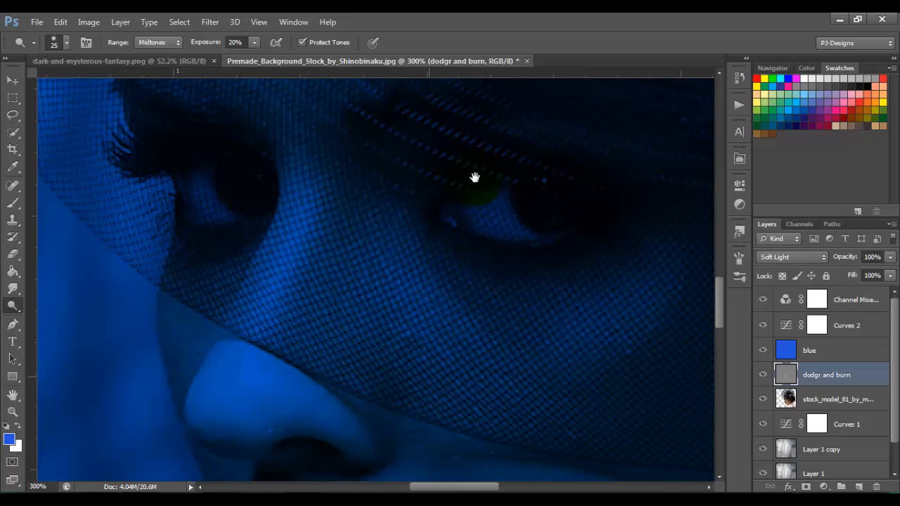
scroll(474, 175, down, 5)
drag(554, 263, 514, 213)
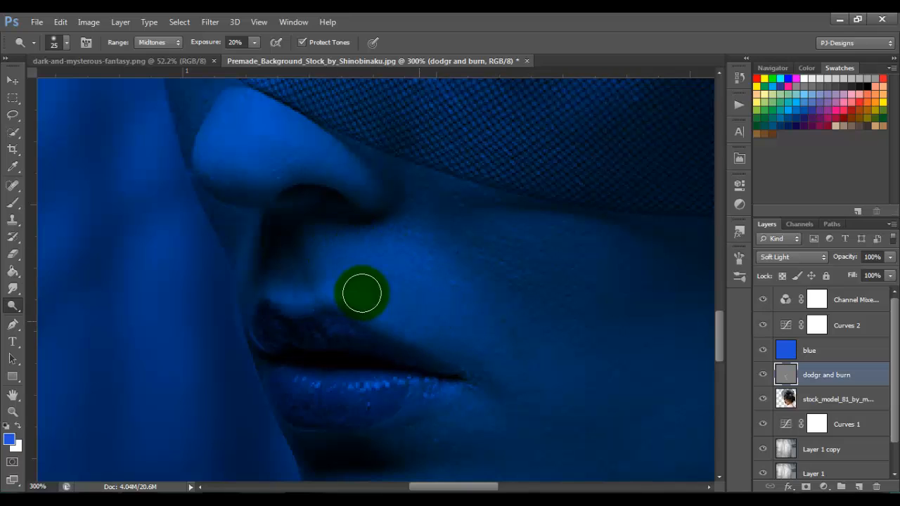
scroll(383, 149, down, 5)
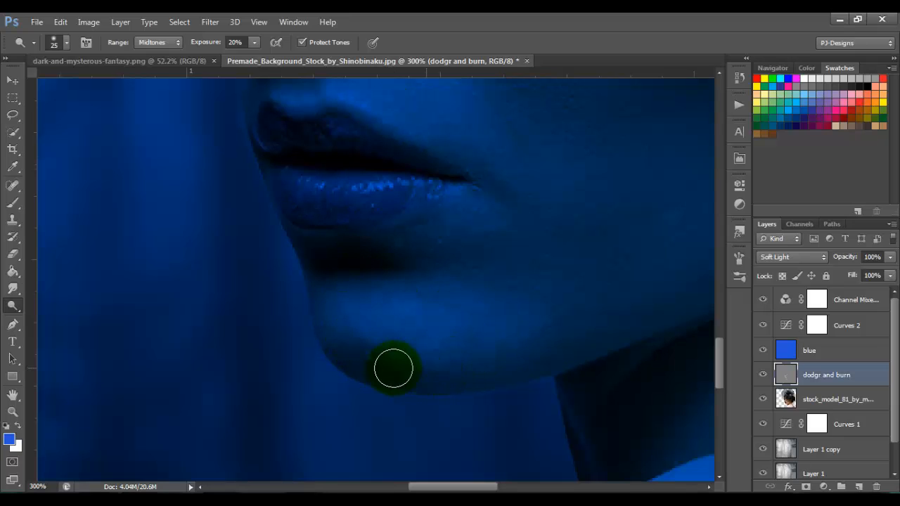
drag(256, 207, 422, 399)
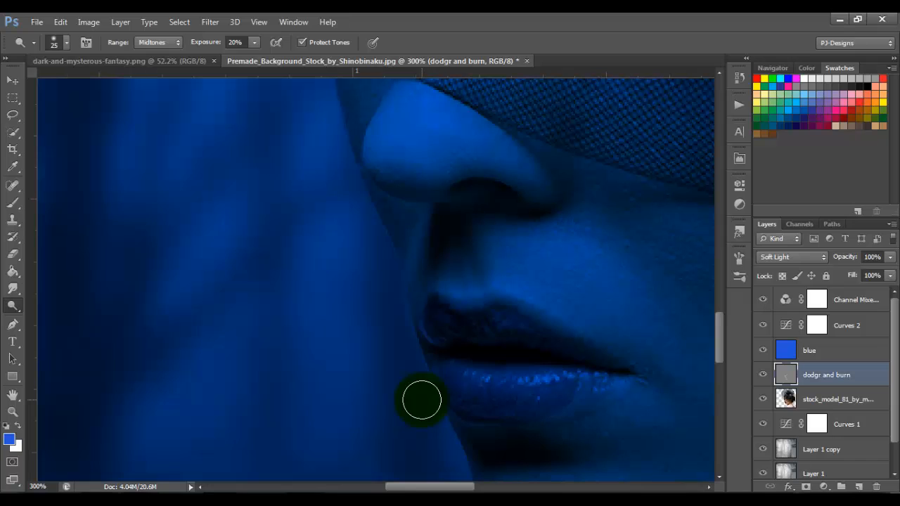
- Dodge the far edge of the model's nose and her facial profile with a 10 to 20 px brush
drag(372, 211, 358, 422)
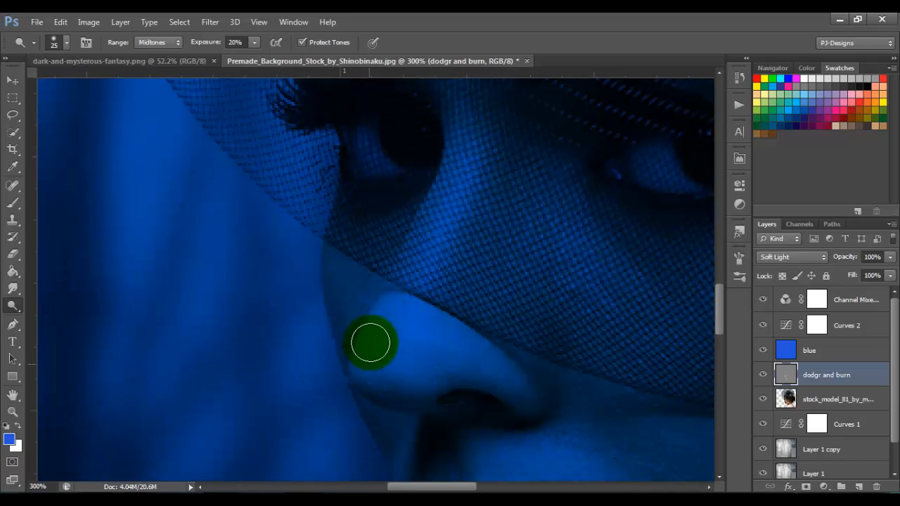
key(bracketleft)
key(bracketleft)
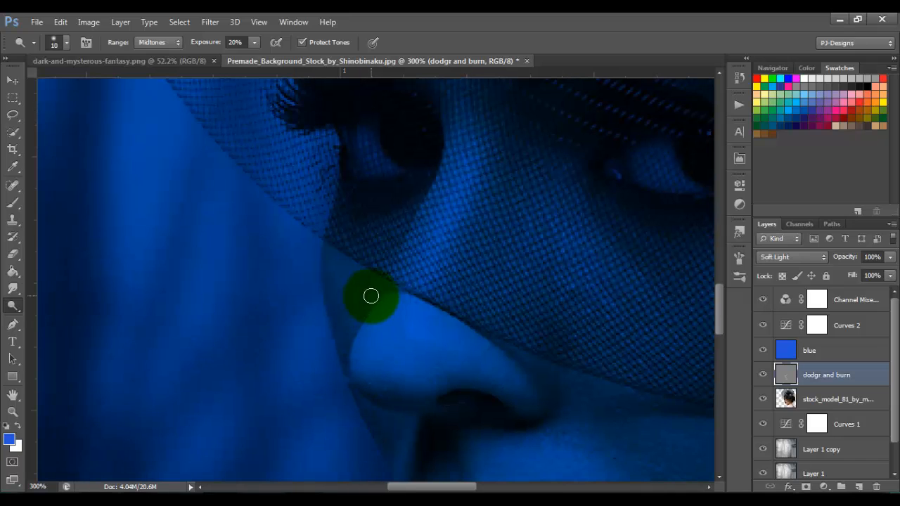
key(bracketright)
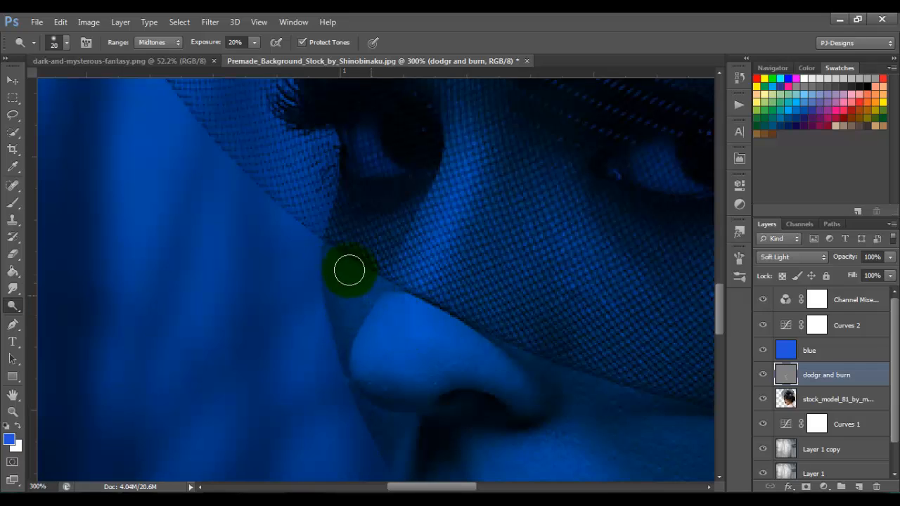
key(space)
drag(397, 332, 349, 181)
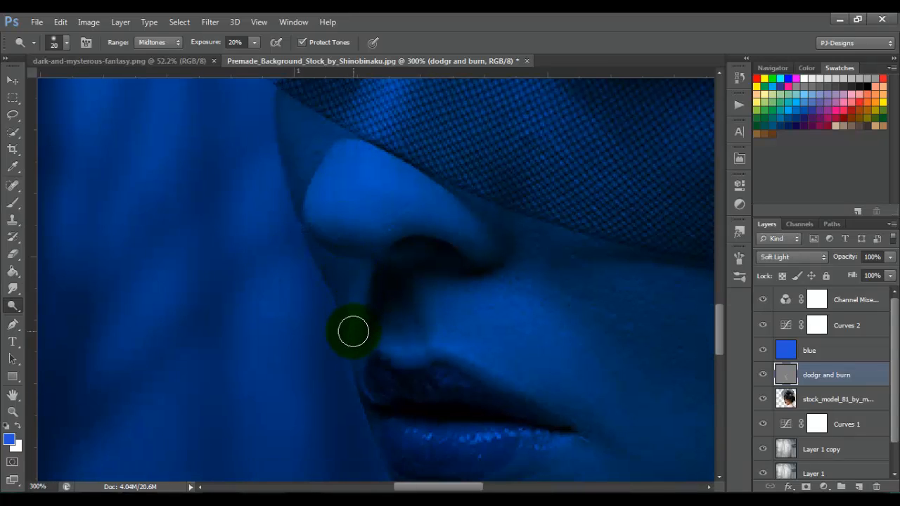
key(space)
drag(539, 344, 452, 418)
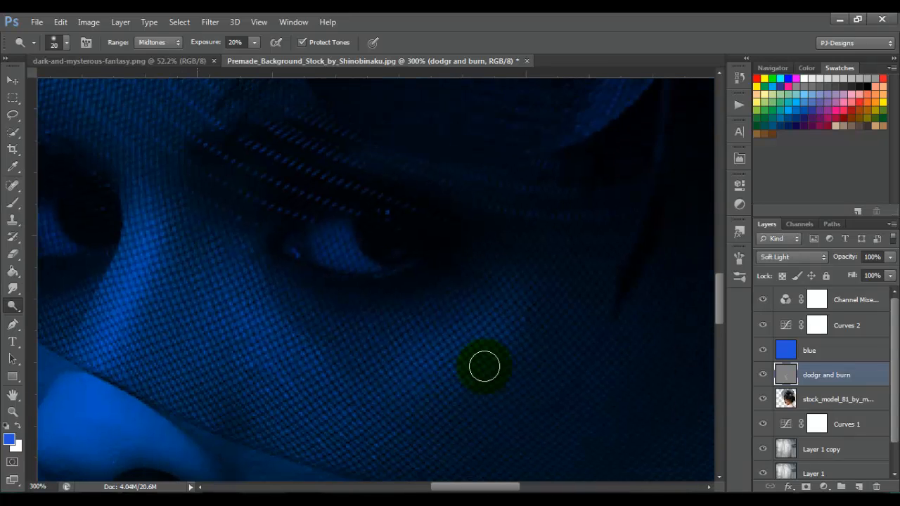
- Brighten the model's shoulder with broad strokes of a 175 px Dodge brush
key(ctrl+0)
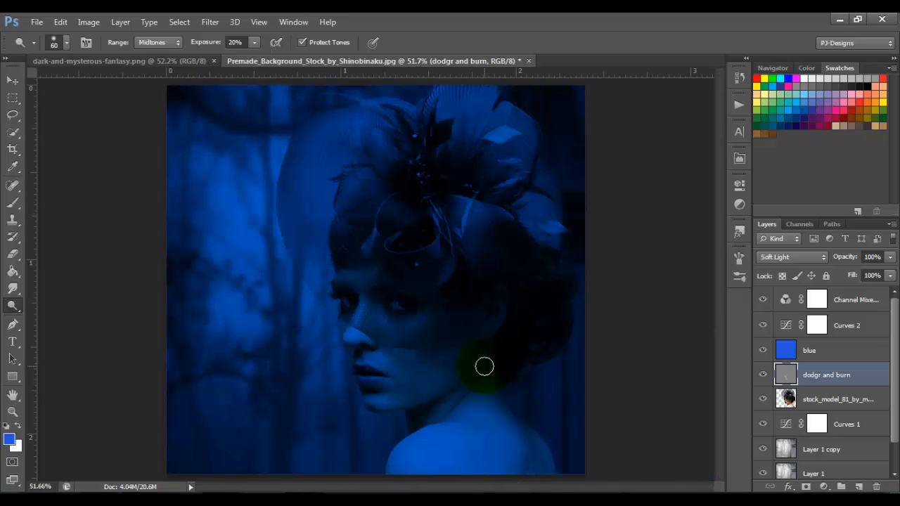
key(bracketright)
key(bracketright)
key(bracketright)
key(bracketright)
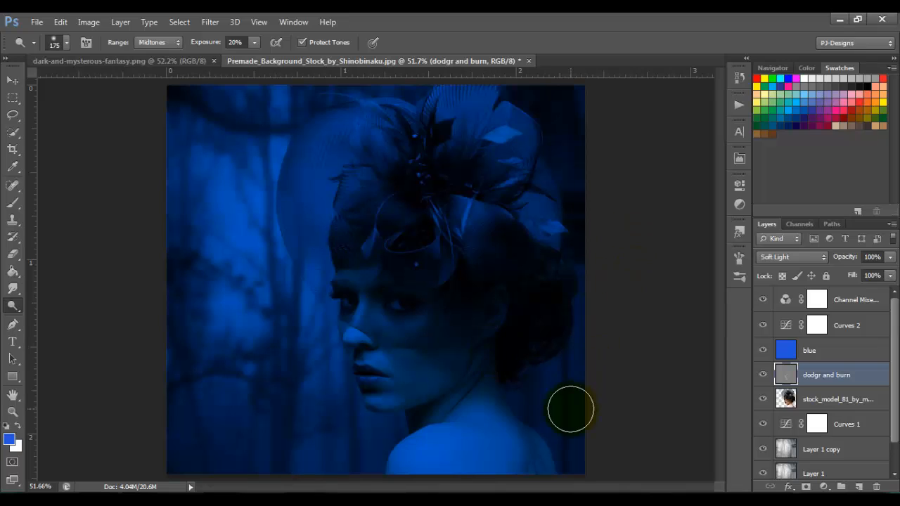
mouse_move(414, 466)
mouse_down()
mouse_move(458, 448)
mouse_move(413, 467)
mouse_move(479, 428)
mouse_move(501, 448)
mouse_move(497, 471)
mouse_move(496, 455)
mouse_move(461, 447)
mouse_move(425, 468)
mouse_move(505, 447)
mouse_move(486, 489)
mouse_move(509, 485)
mouse_move(540, 442)
mouse_up()
- Brighten the folds of the model's neck below the jaw with a 15 px Dodge brush
key(ctrl+plus)
key(ctrl+plus)
key(ctrl+plus)
key(ctrl+plus)
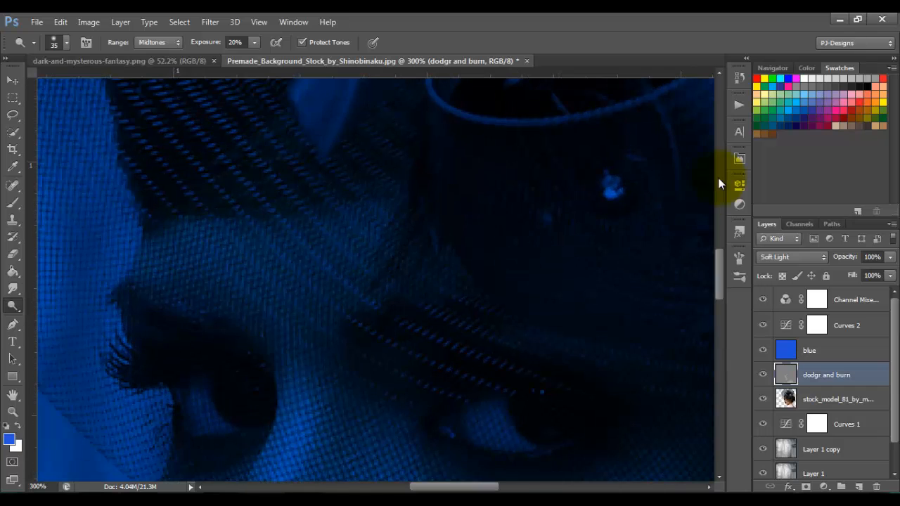
drag(719, 274, 719, 382)
drag(460, 486, 510, 487)
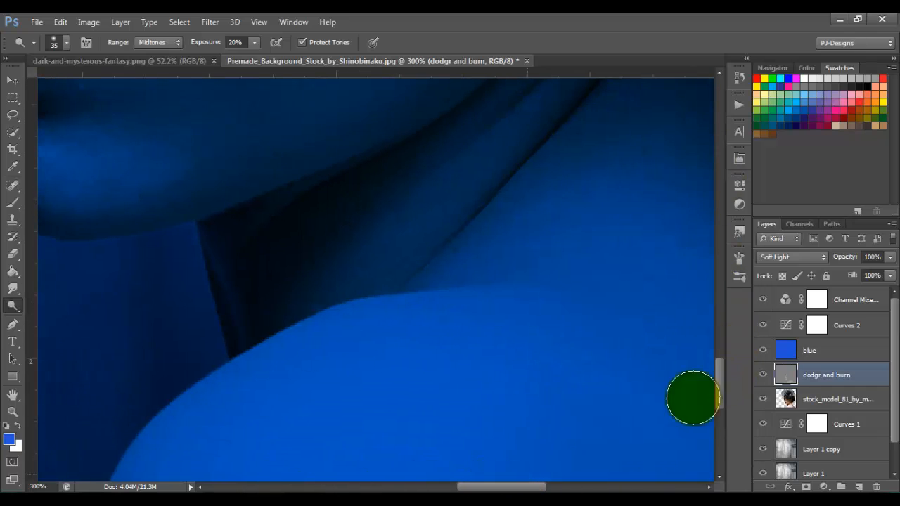
drag(722, 386, 725, 366)
key(ctrl+minus)
key(ctrl+minus)
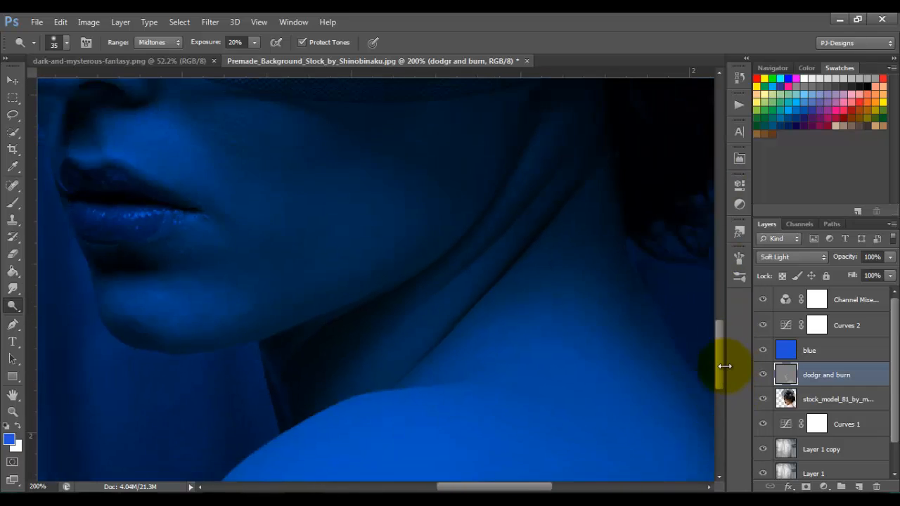
click(537, 328)
key(ctrl+plus)
key(bracketleft)
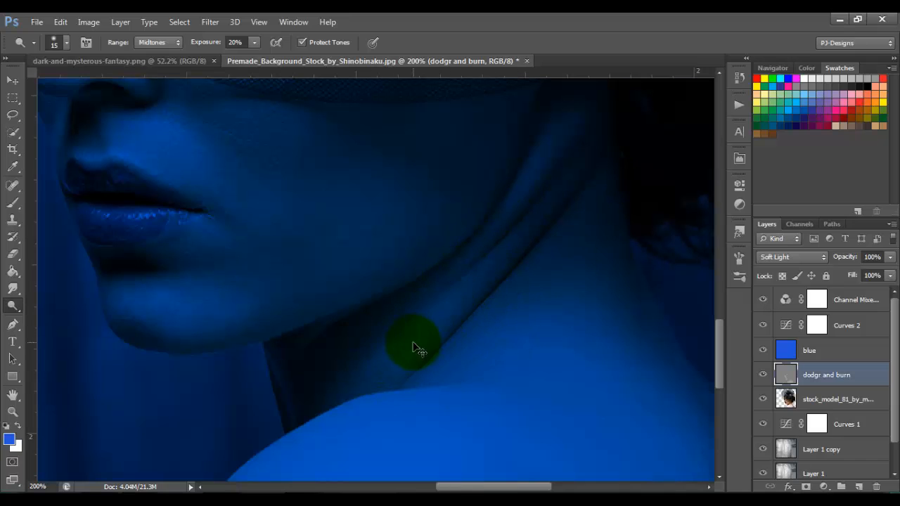
- Toggle the dodge-and-burn layer's visibility at full view to compare the image with and without the neck highlights
key(ctrl+0)
click(764, 376)
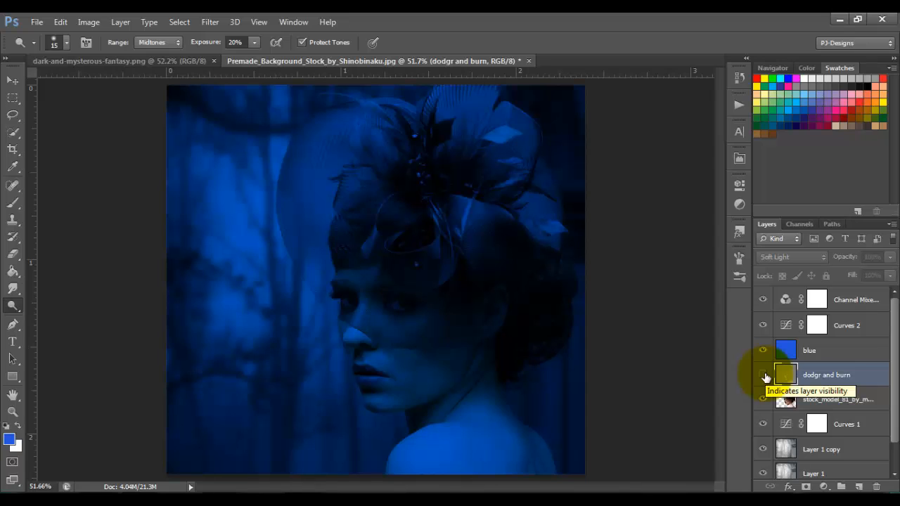
click(764, 376)
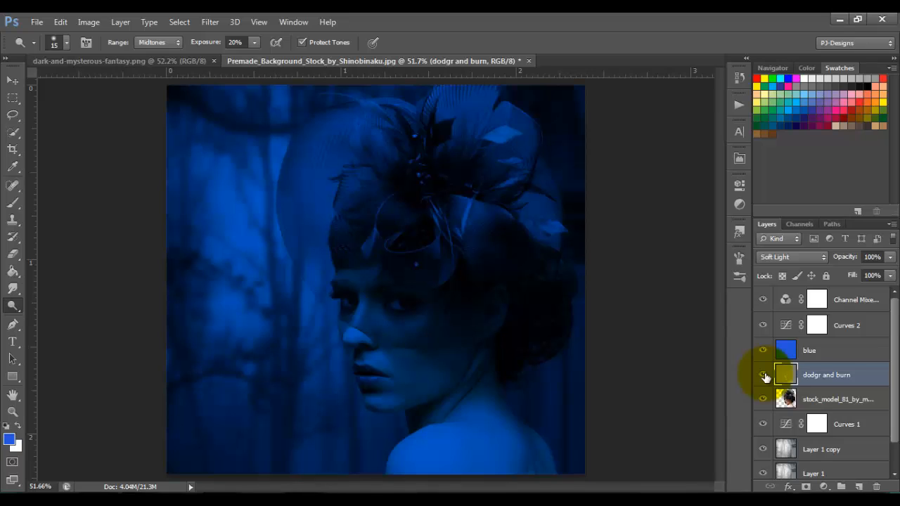
click(764, 376)
click(764, 376)
- Burn the shadows across the model's cheek towards her ear with an 80 px brush, Range Shadows, Exposure 30%
right_click(10, 312)
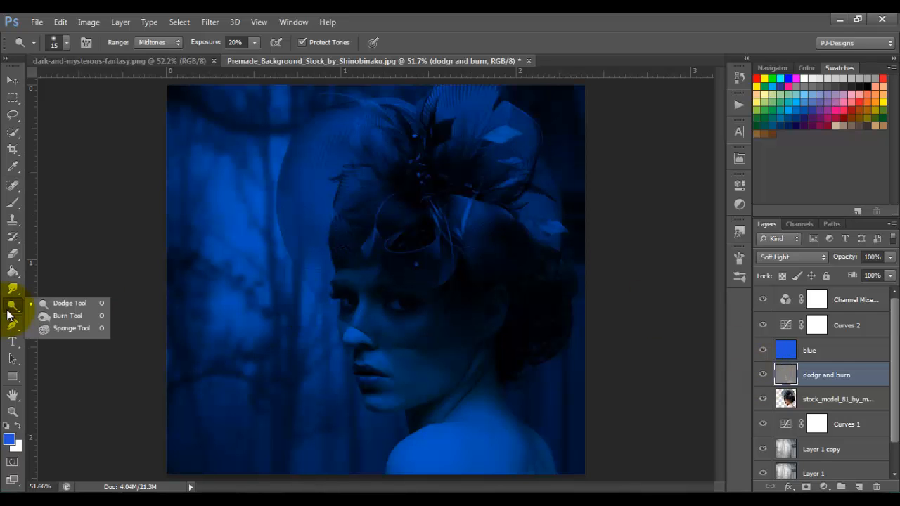
click(37, 317)
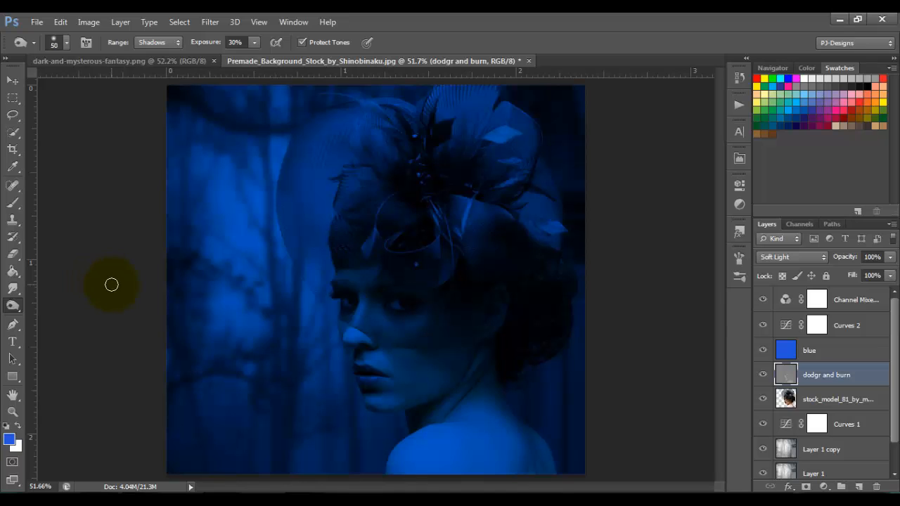
key(bracketright)
key(bracketright)
key(bracketright)
mouse_move(393, 339)
mouse_down()
mouse_move(465, 309)
mouse_move(473, 324)
mouse_move(452, 342)
mouse_move(485, 330)
mouse_up()
- Brighten the rim and inner folds of the model's ear with a 9 px Dodge brush, Range Midtones, Exposure 20%
key(ctrl+plus)
key(ctrl+plus)
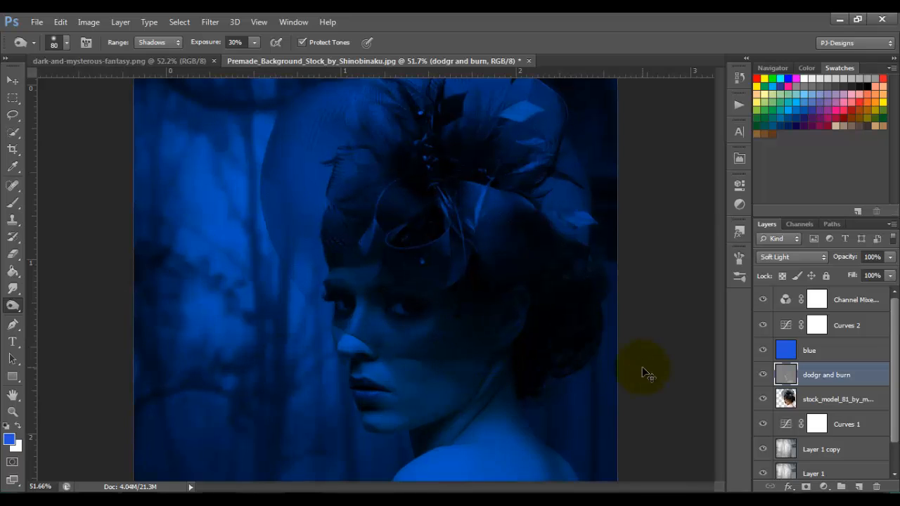
key(ctrl+plus)
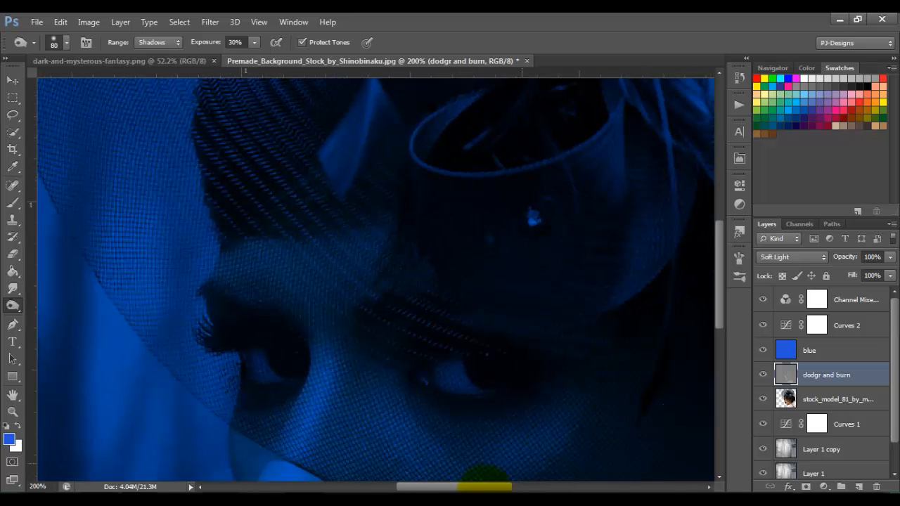
drag(482, 490, 550, 486)
drag(724, 253, 720, 287)
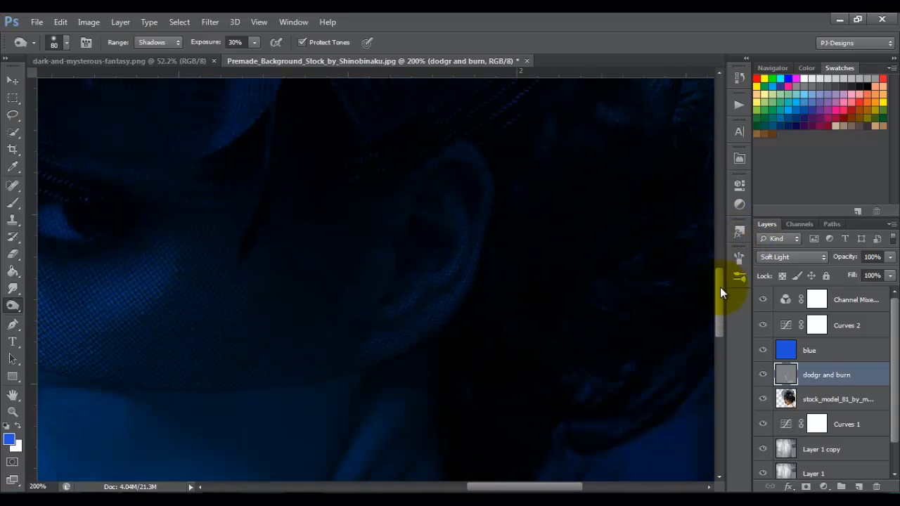
right_click(9, 312)
click(45, 301)
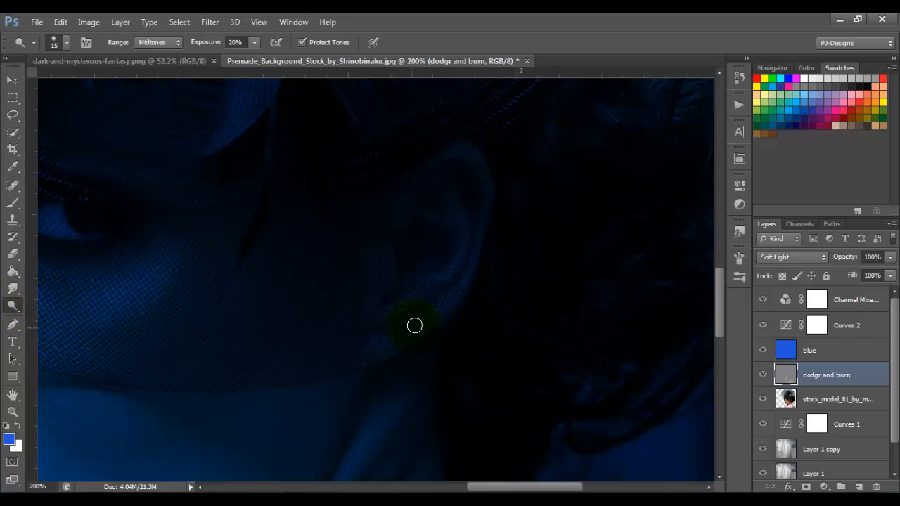
key(bracketleft)
key(bracketleft)
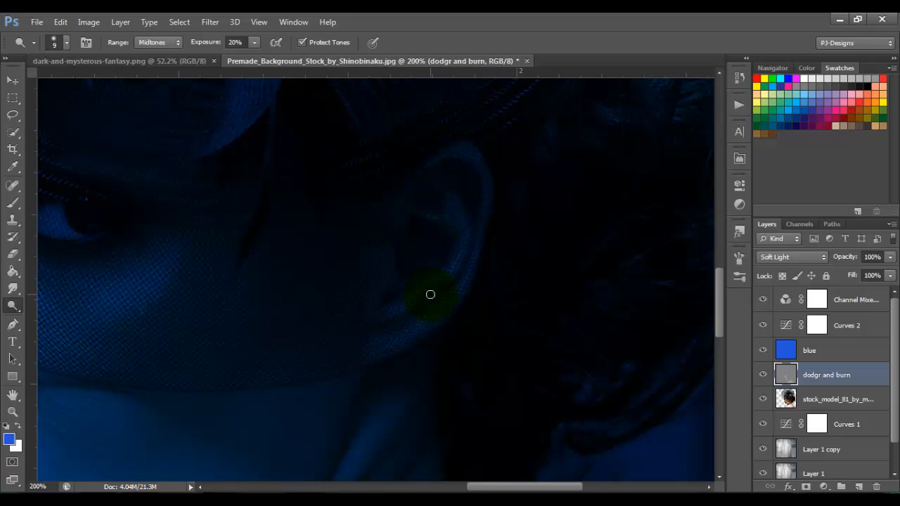
key(ctrl+minus)
key(ctrl+minus)
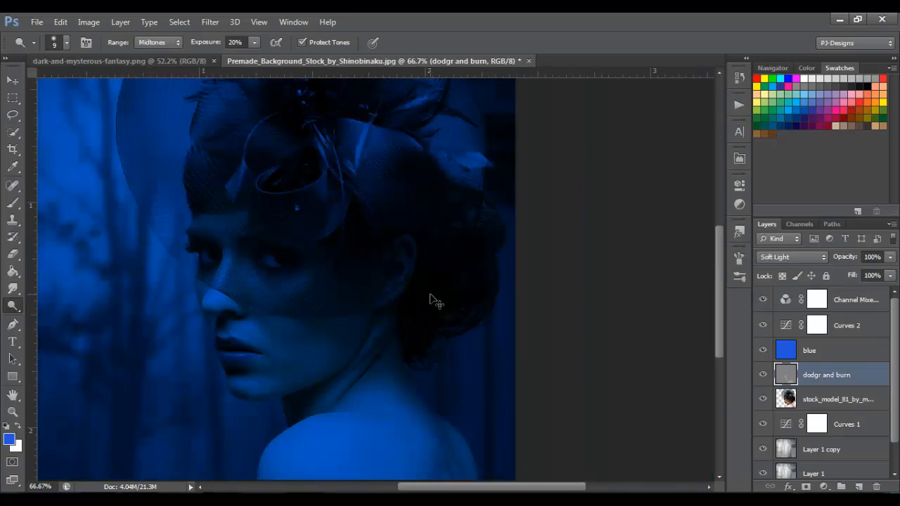
scroll(430, 296, down, 2)
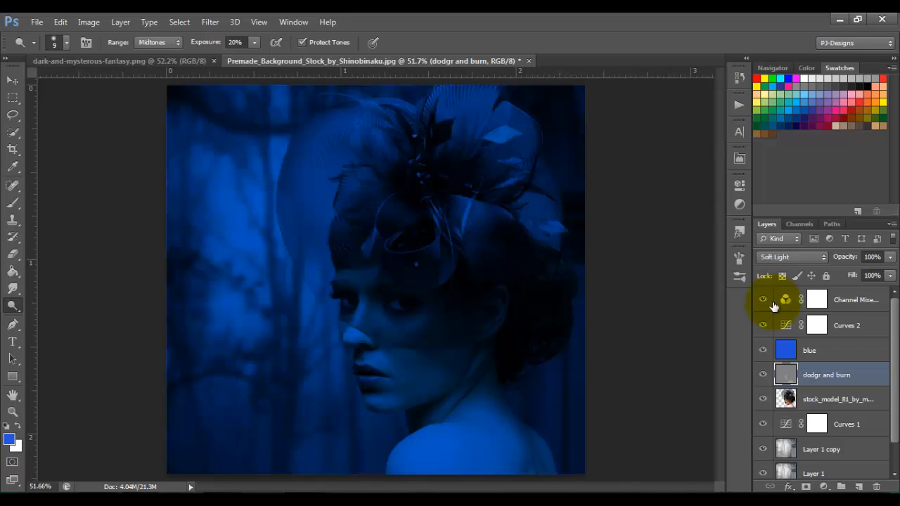
mouse_move(412, 378)
mouse_down()
mouse_move(372, 371)
mouse_move(368, 384)
mouse_move(356, 375)
mouse_move(406, 373)
mouse_move(362, 368)
mouse_move(364, 376)
mouse_up()
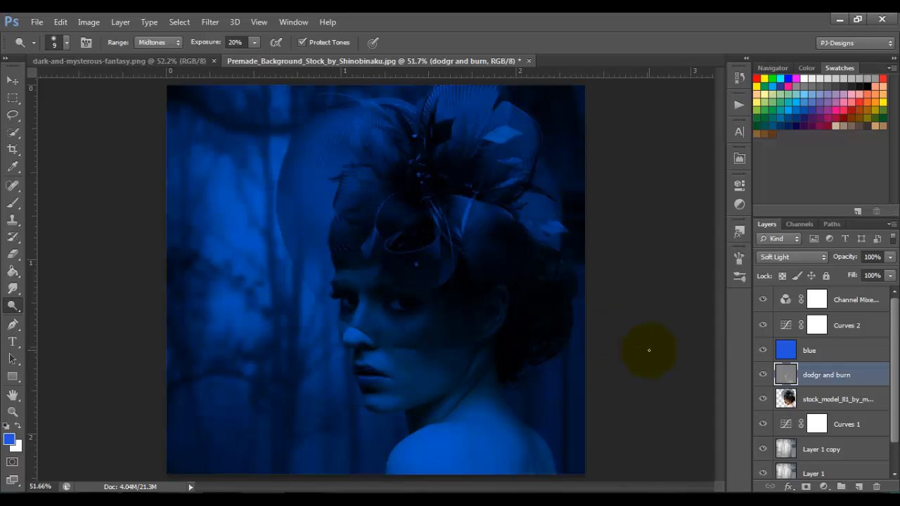
- Add a new layer above the Channel Mixer adjustment layer and name it "lip color"
click(851, 301)
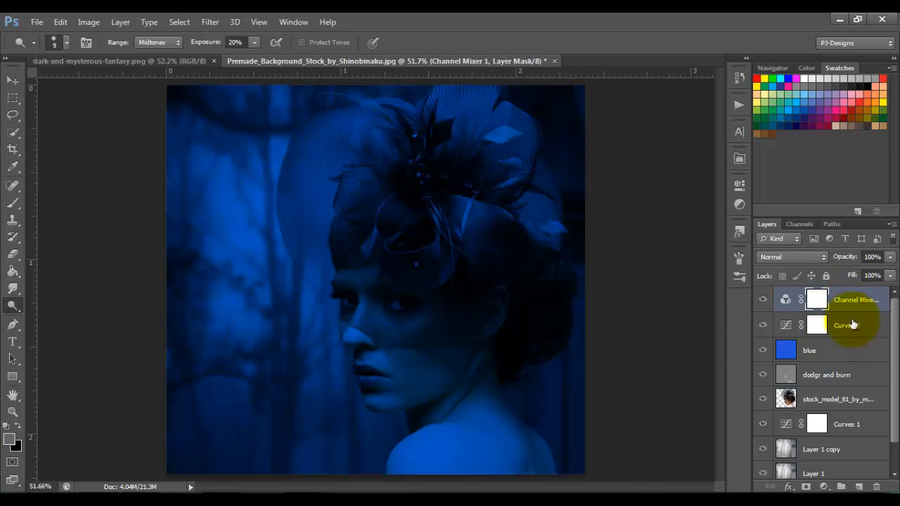
click(859, 486)
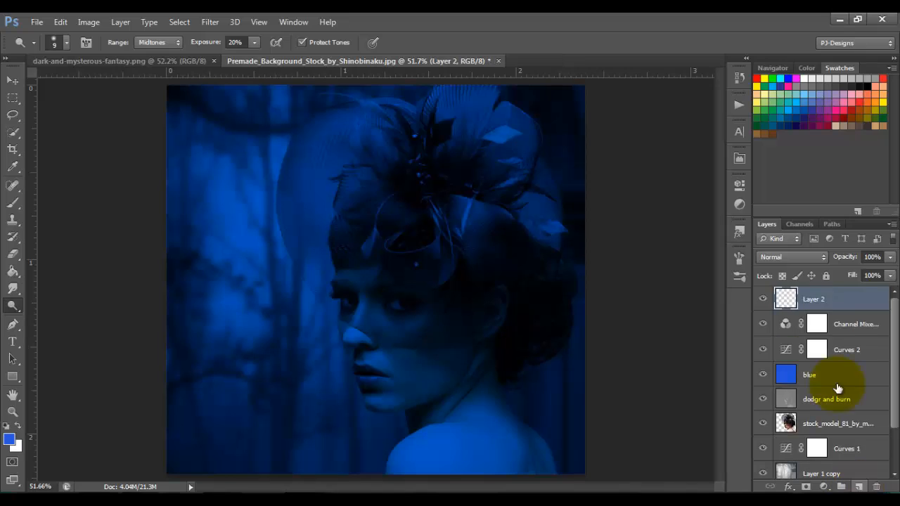
double_click(816, 298)
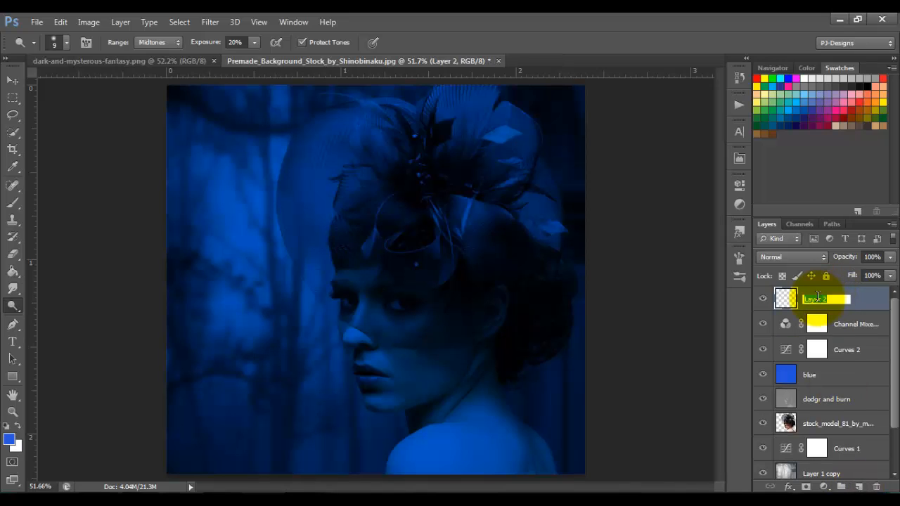
text(lip color)
key(Return)
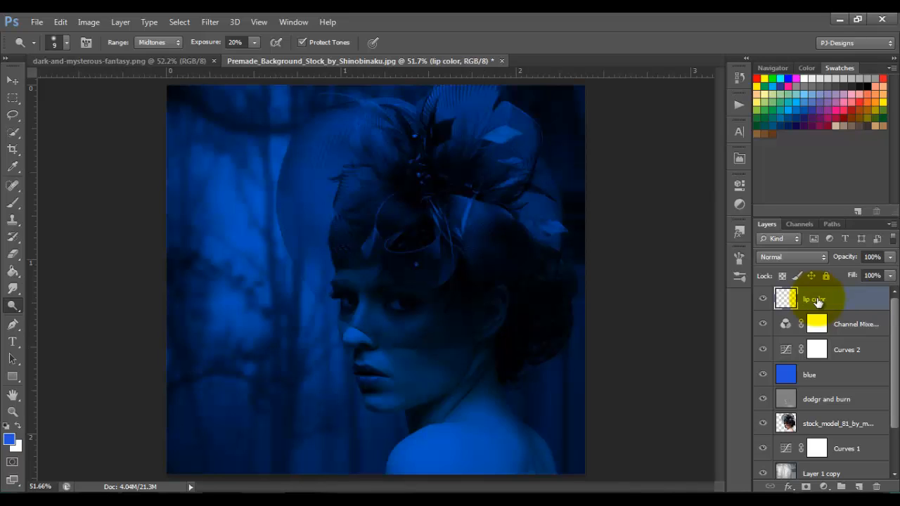
- Trace the lower lip with a Pen path from the near mouth corner to the far side, curving the points to its edge
key(ctrl+1)
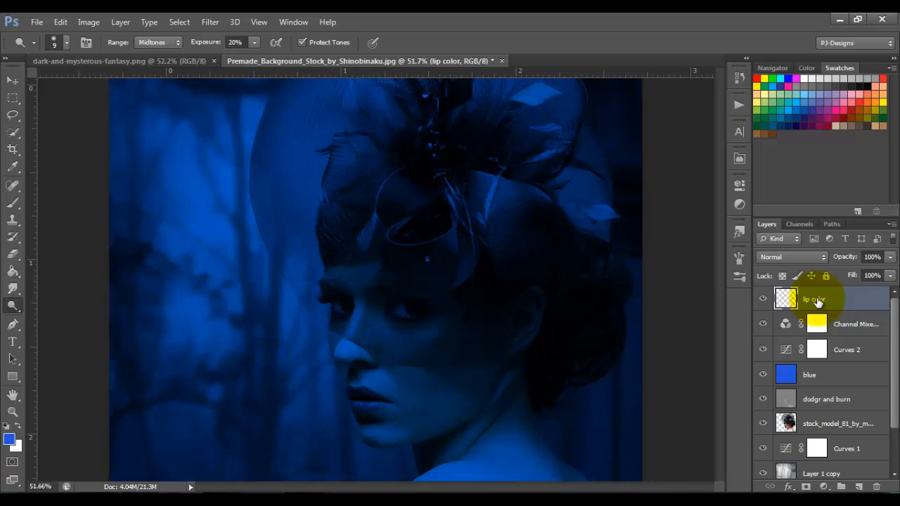
key(ctrl+plus)
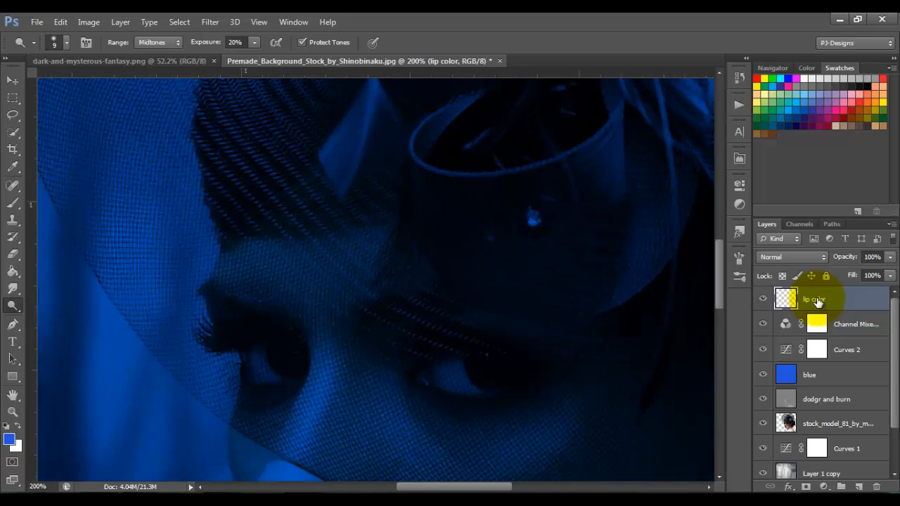
drag(719, 277, 721, 348)
key(ctrl+plus)
key(ctrl+plus)
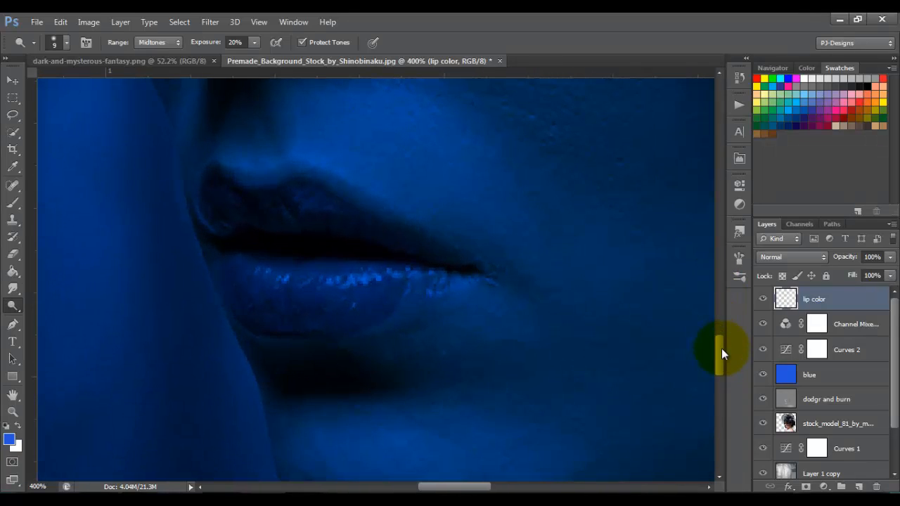
click(12, 324)
click(97, 311)
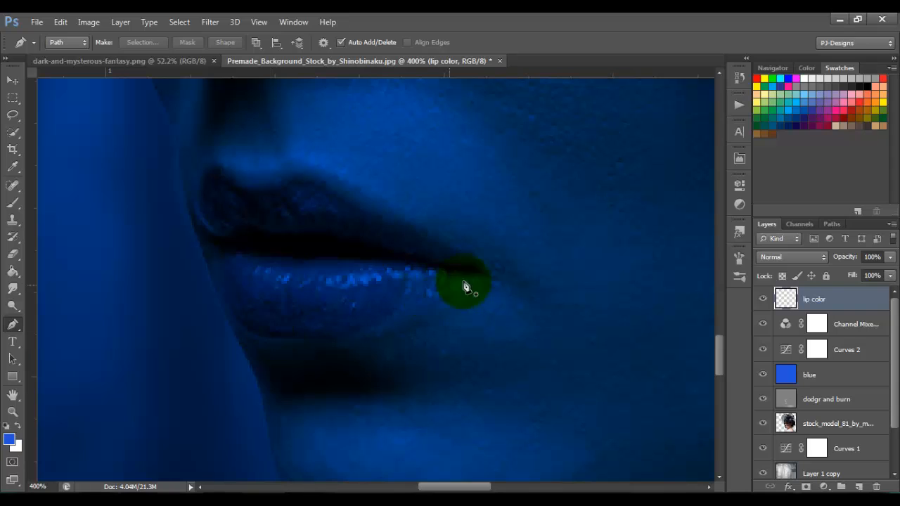
click(484, 273)
click(303, 339)
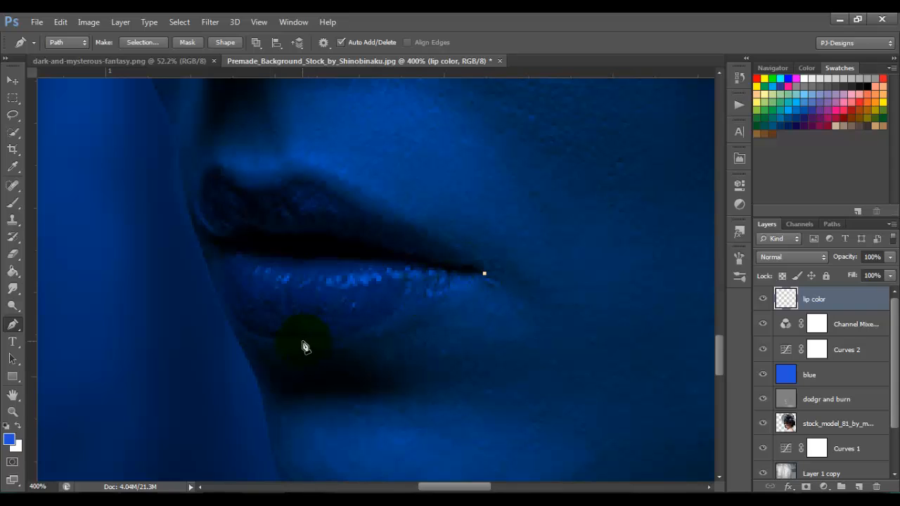
drag(354, 324, 360, 337)
click(218, 249)
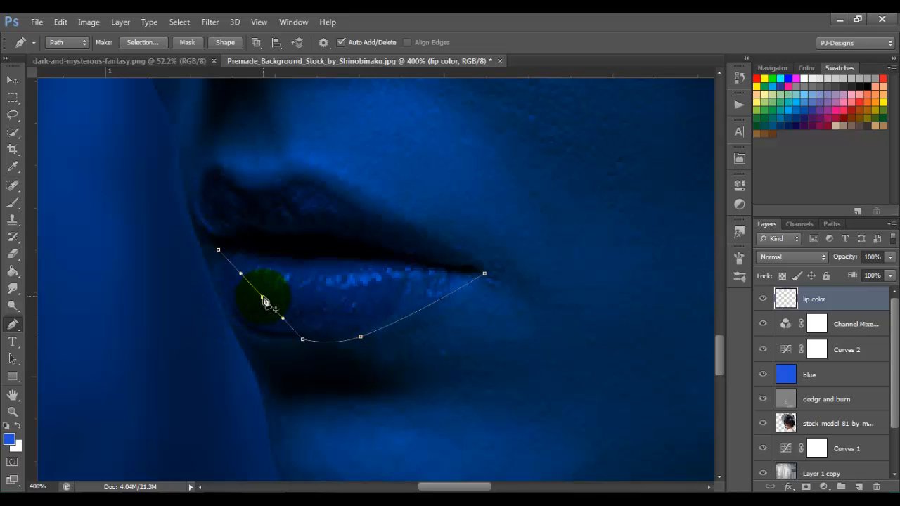
drag(261, 297, 240, 325)
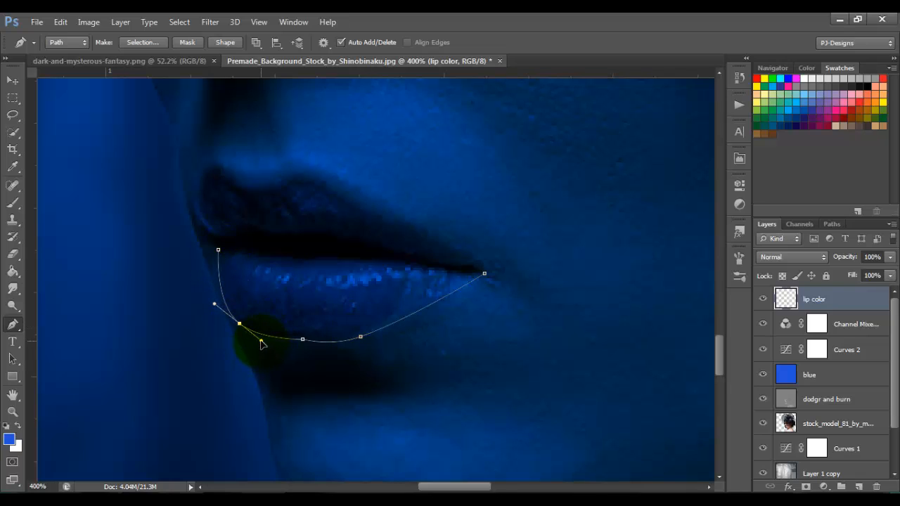
drag(302, 340, 295, 338)
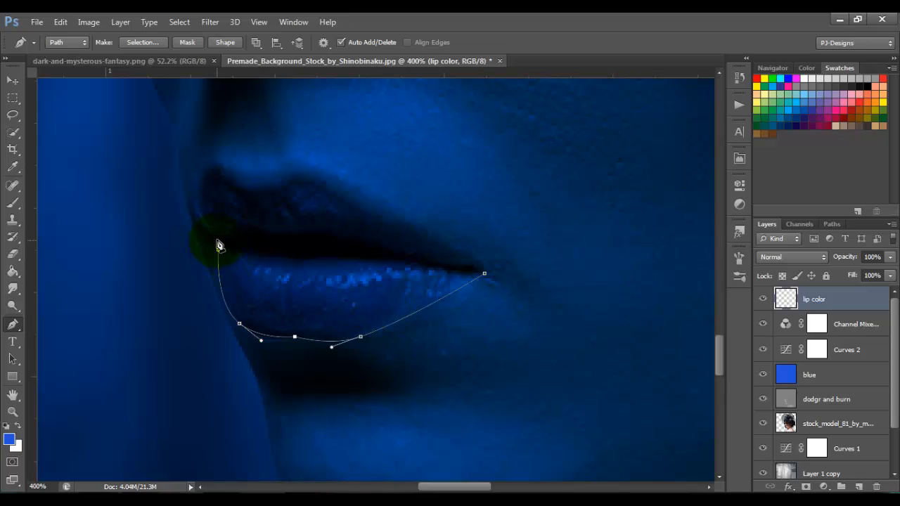
- Continue the lip path up around the far edge of the mouth and over the upper lip's far peak
click(217, 239)
click(207, 228)
click(199, 218)
click(197, 205)
click(196, 191)
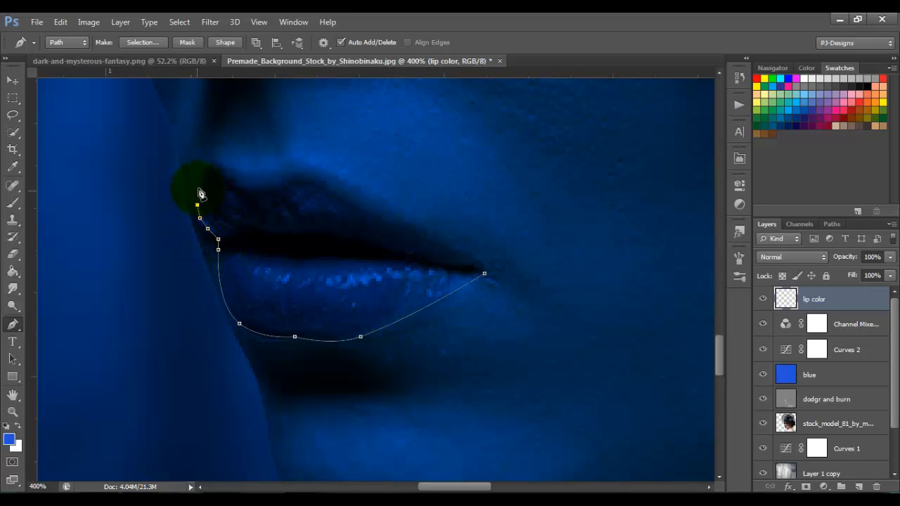
click(203, 175)
click(208, 167)
click(218, 166)
click(225, 170)
- Trace the dip in the middle of the upper lip up to its near peak and curve the path to fit
click(245, 186)
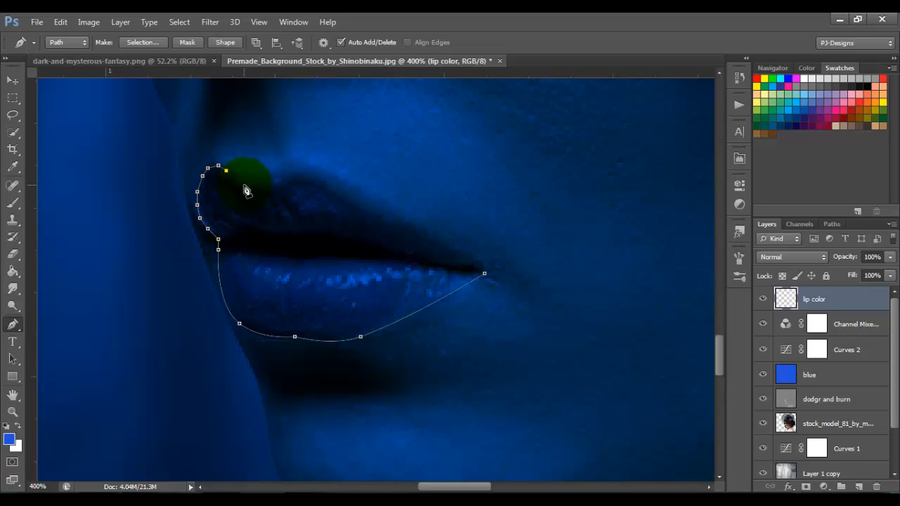
click(255, 186)
click(269, 189)
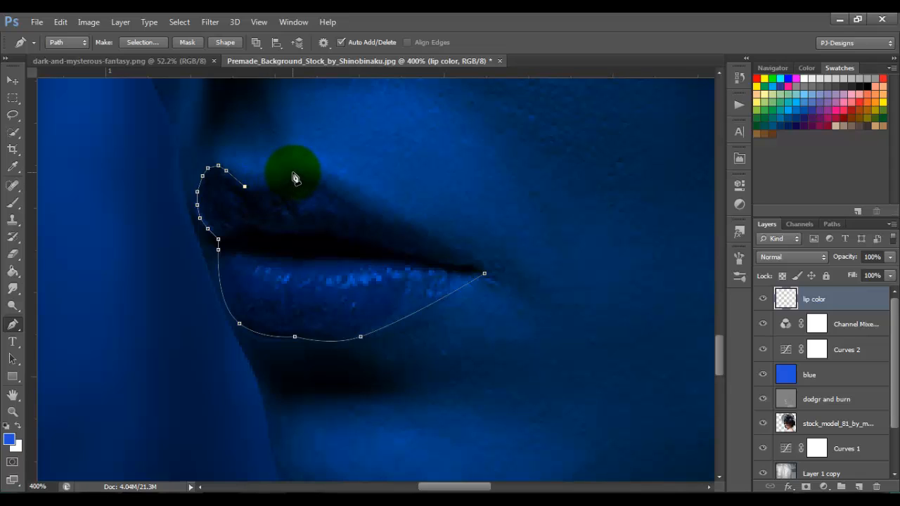
click(292, 172)
drag(271, 188, 242, 181)
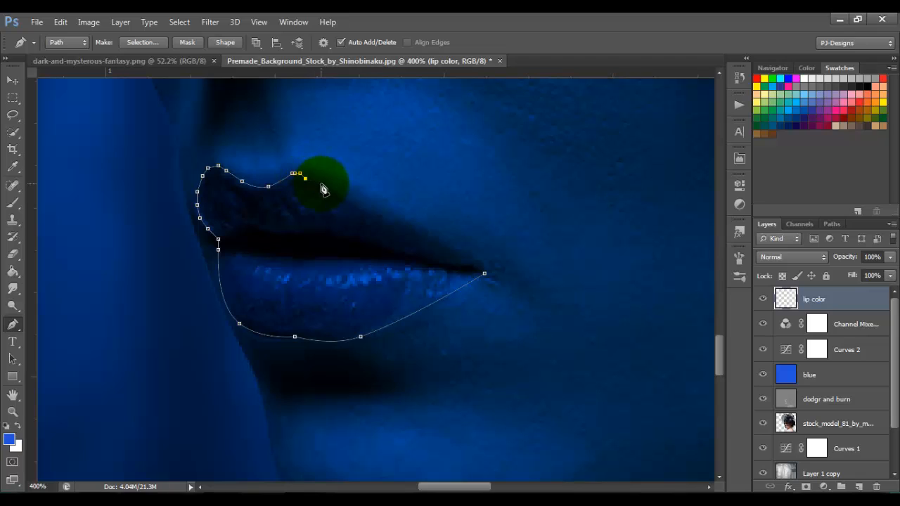
- Trace the upper lip's edge from its near peak down to the mouth corner and close the lip path
click(306, 179)
click(321, 184)
click(342, 197)
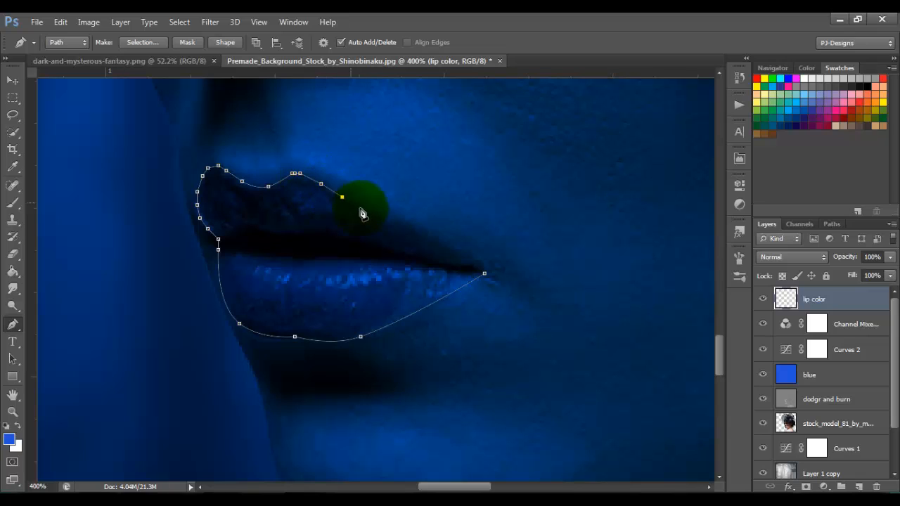
click(373, 212)
click(408, 230)
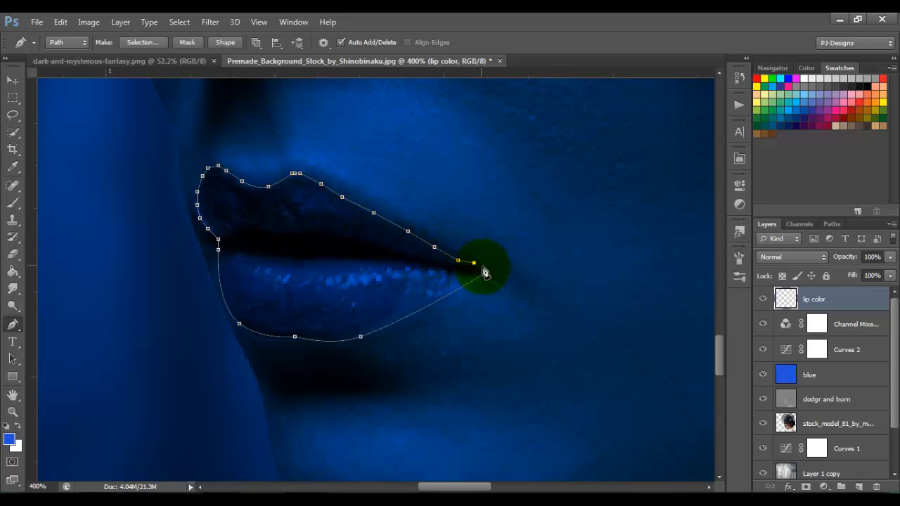
click(484, 272)
- Convert the closed lip path into a new anti-aliased selection with a 1-pixel feather radius
right_click(394, 279)
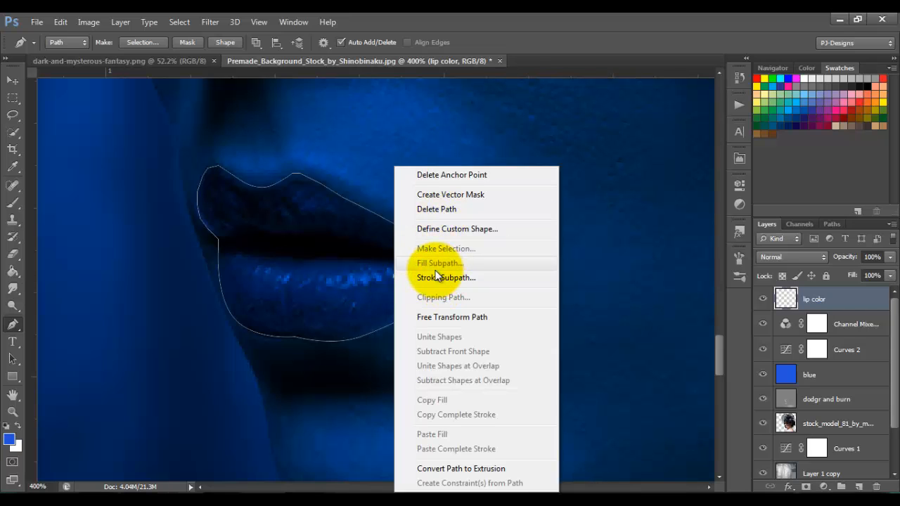
right_click(350, 260)
click(318, 302)
right_click(318, 303)
click(311, 301)
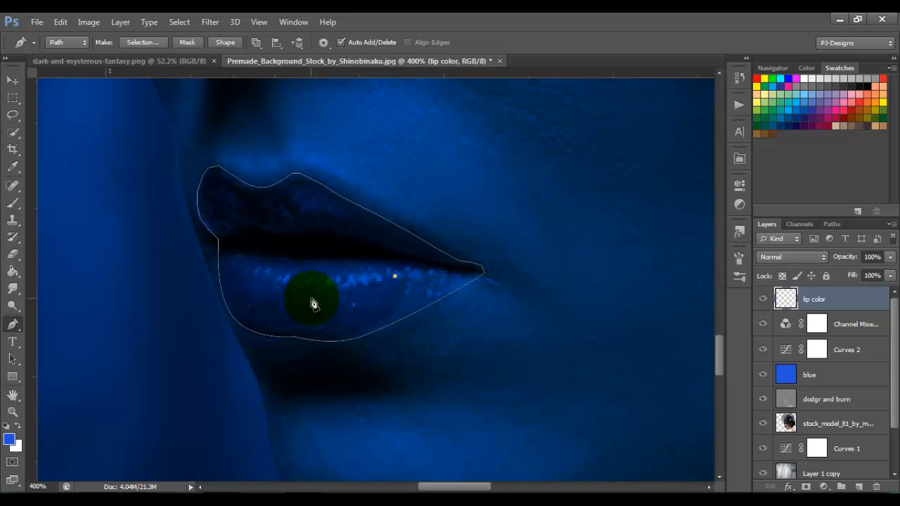
click(143, 42)
click(650, 187)
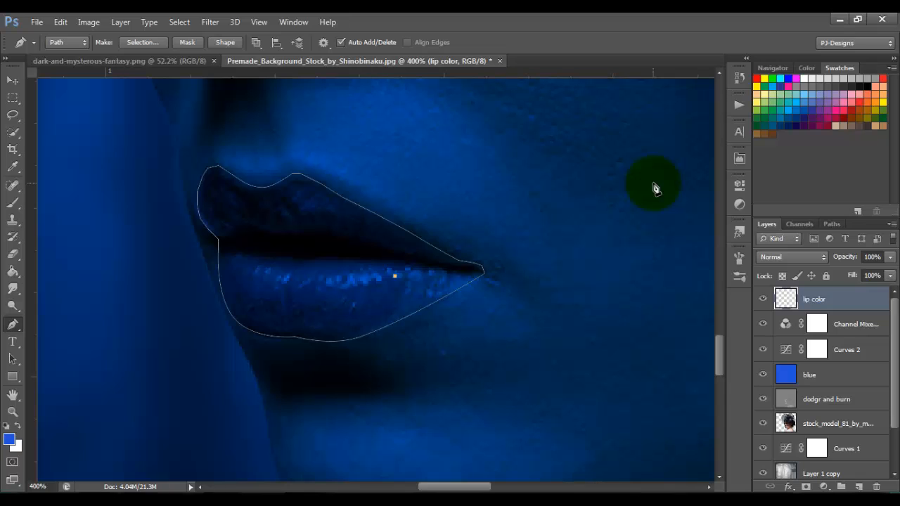
click(161, 43)
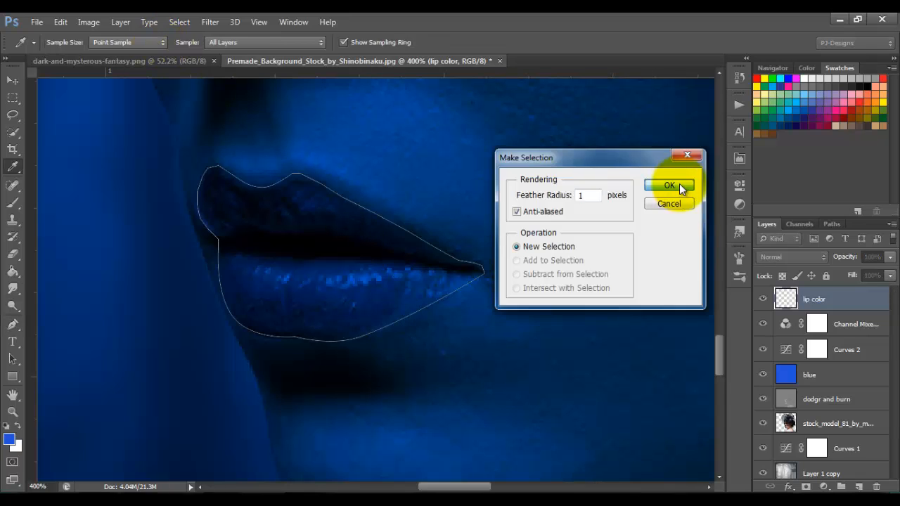
click(677, 184)
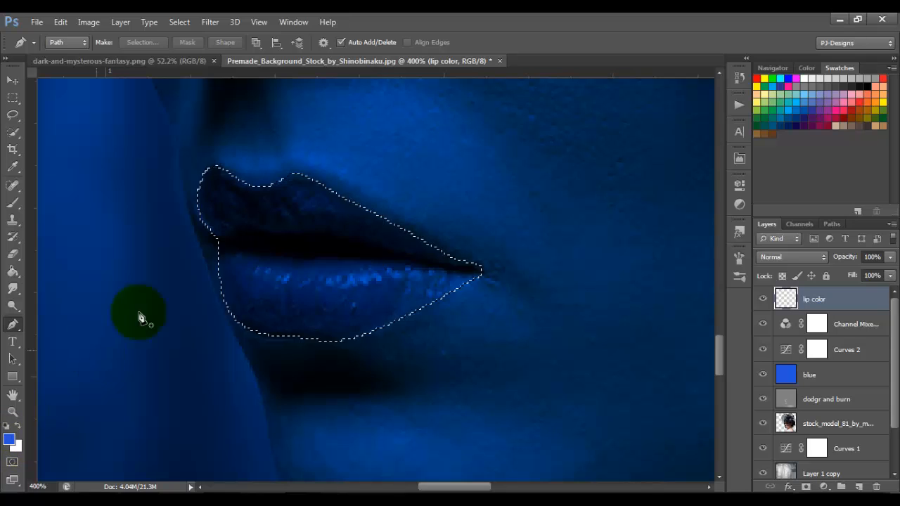
- Set the foreground colour to #422231, fill the lip selection with it on the lip color layer and deselect
click(10, 440)
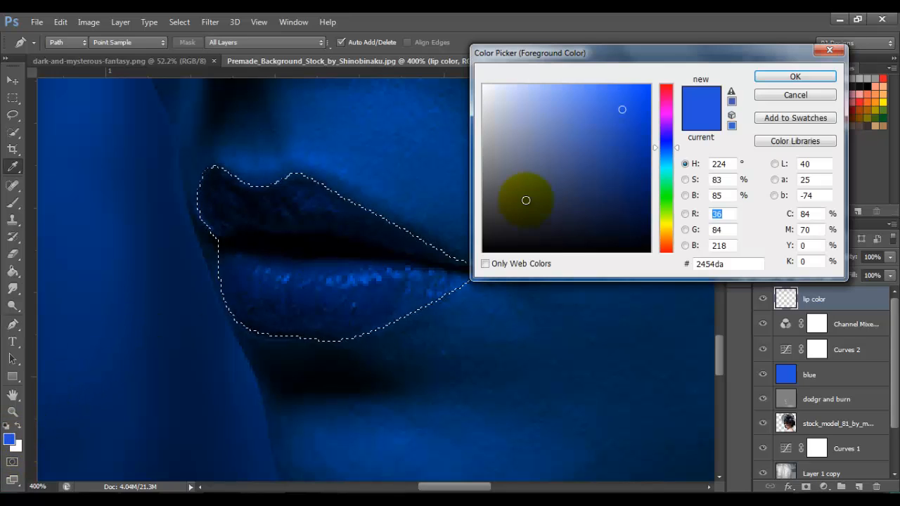
click(664, 102)
click(669, 83)
double_click(731, 264)
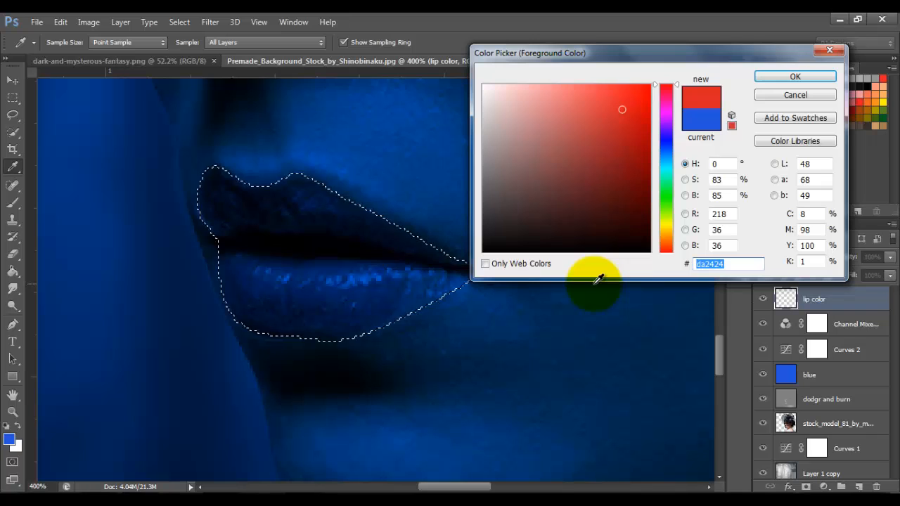
text(422231)
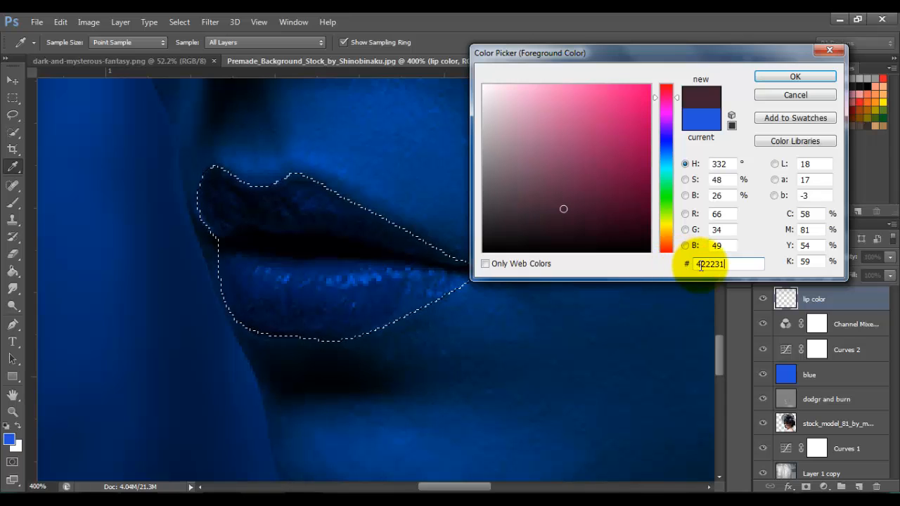
click(802, 77)
key(p)
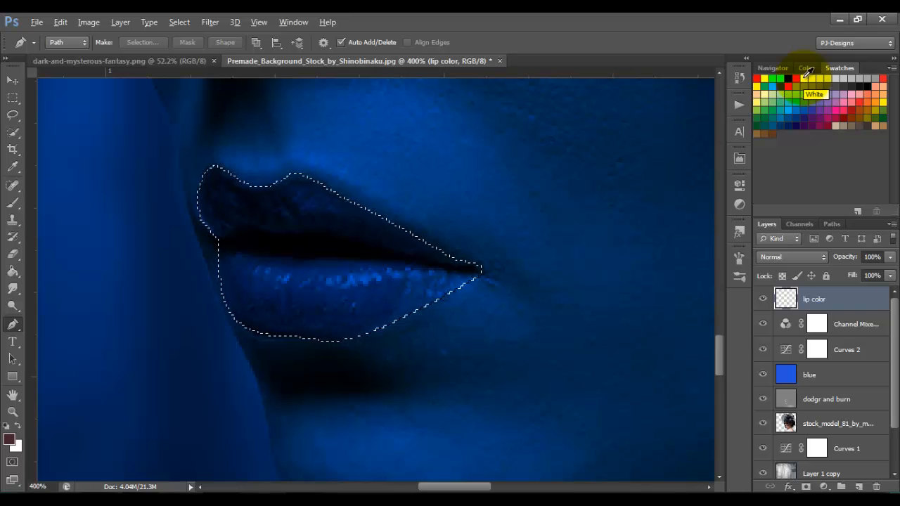
key(alt+BackSpace)
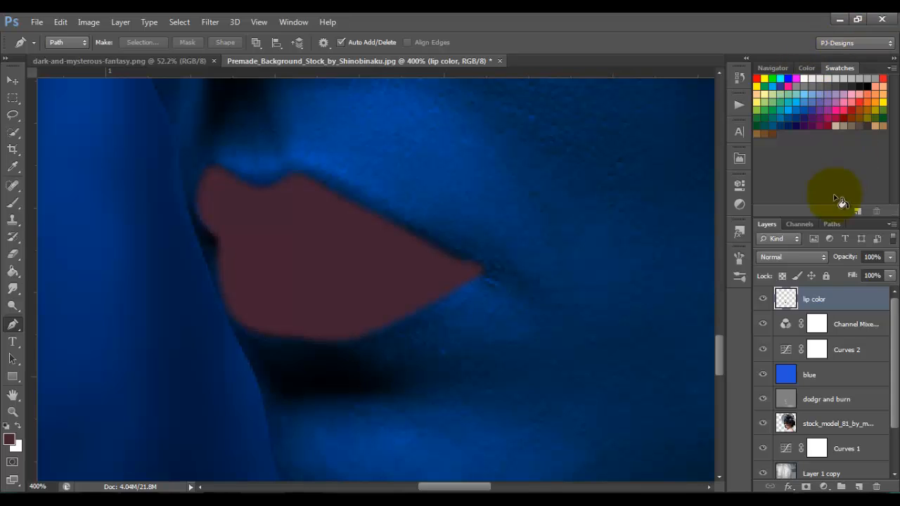
- Set the lip color layer's blend mode to Color
click(819, 256)
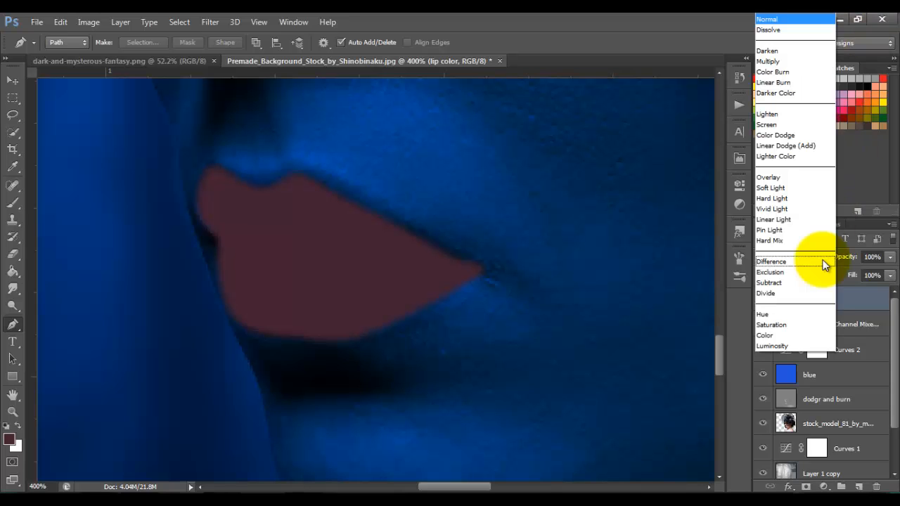
click(793, 335)
key(ctrl+0)
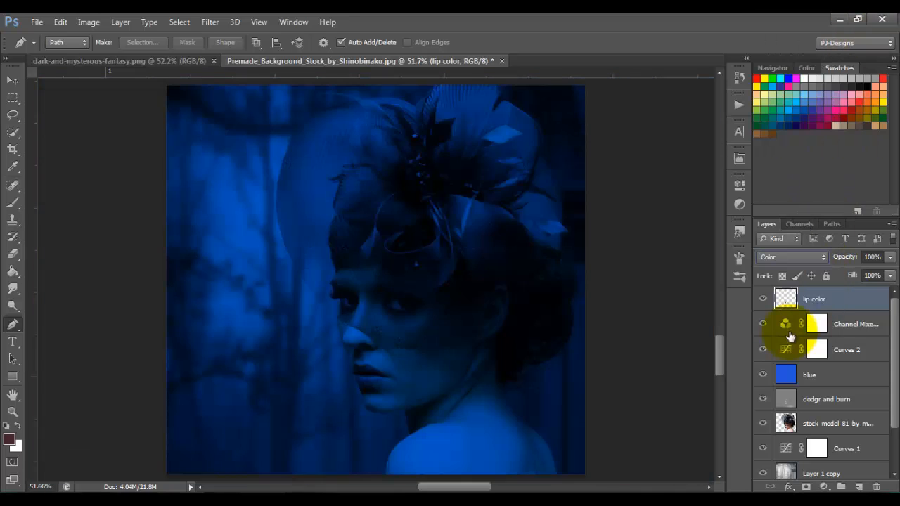
- Open the Gaussian Blur filter for the lip color layer to soften the edges of the lip fill
key(ctrl+plus)
key(ctrl+plus)
key(ctrl+plus)
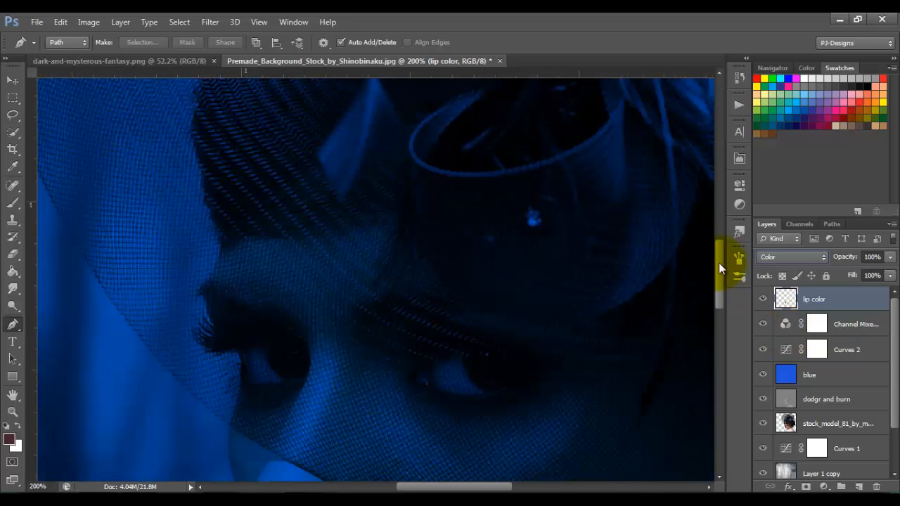
drag(718, 262, 719, 328)
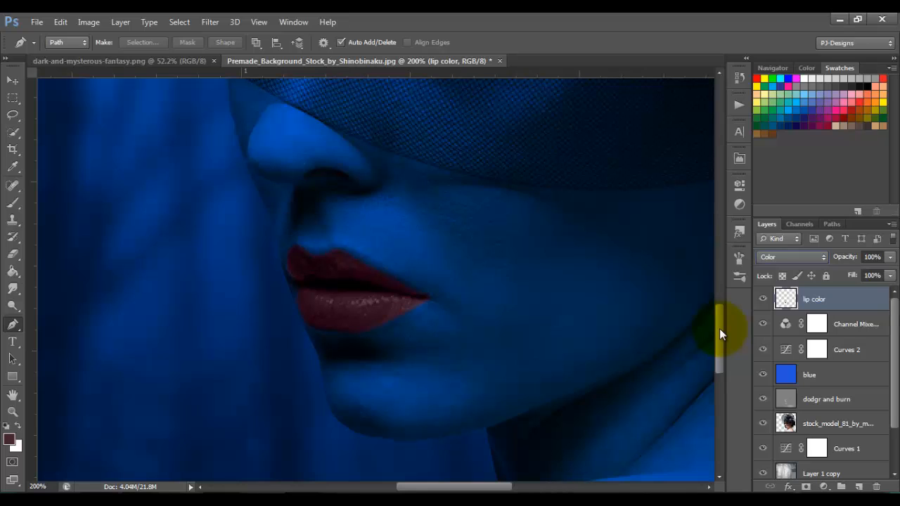
key(ctrl+plus)
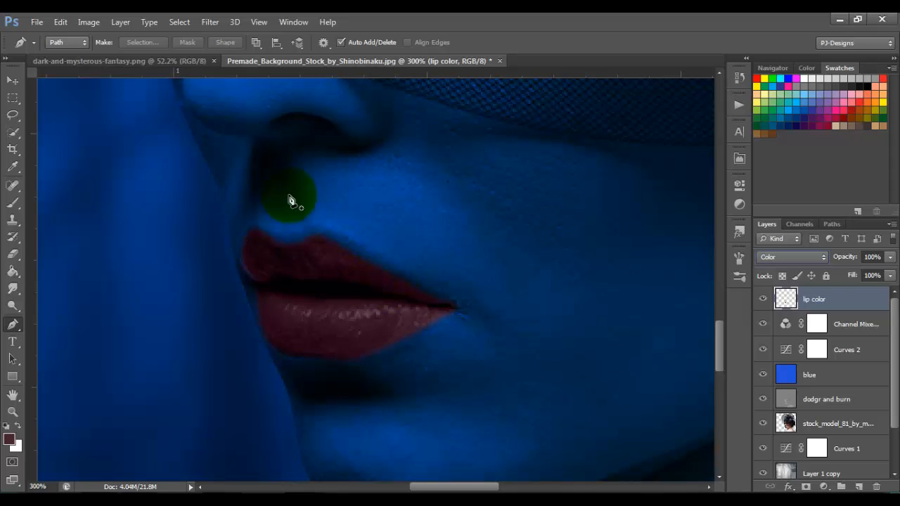
click(217, 21)
mouse_move(255, 156)
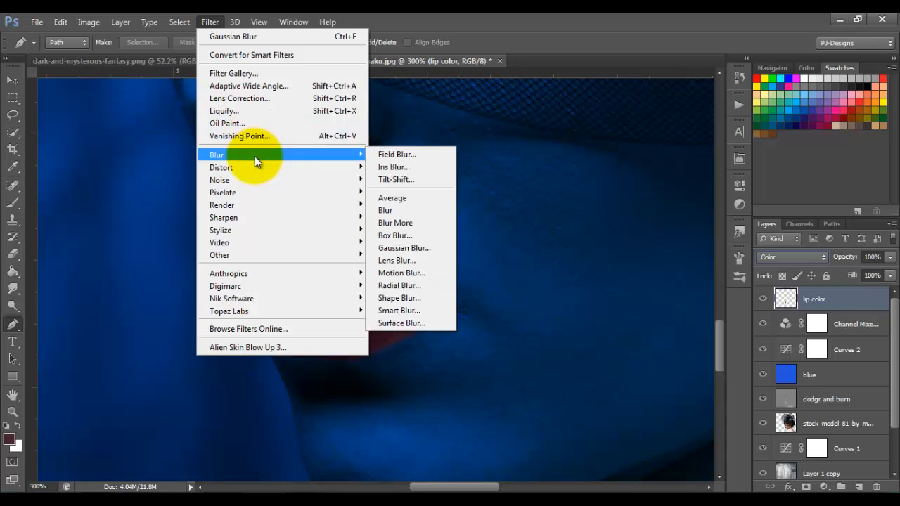
click(435, 250)
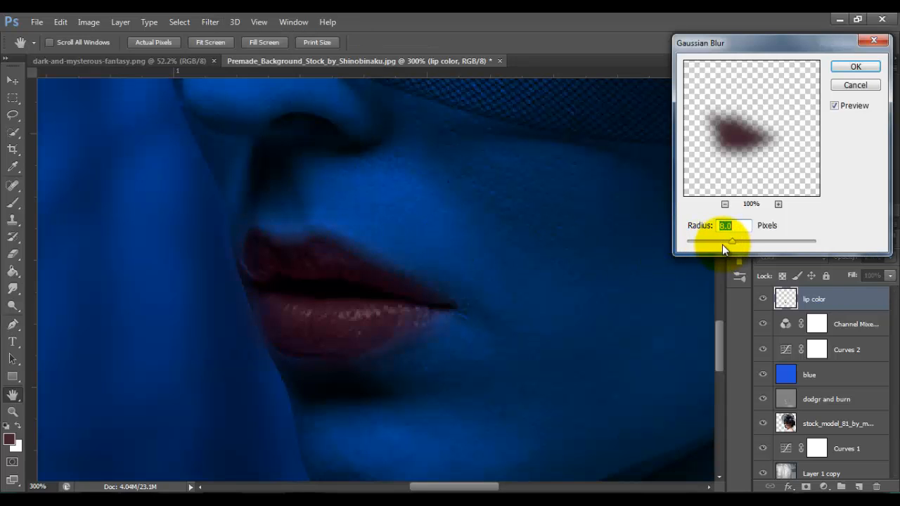
- Blur the lip color layer with a Gaussian Blur radius of 2 pixels
drag(723, 241, 714, 241)
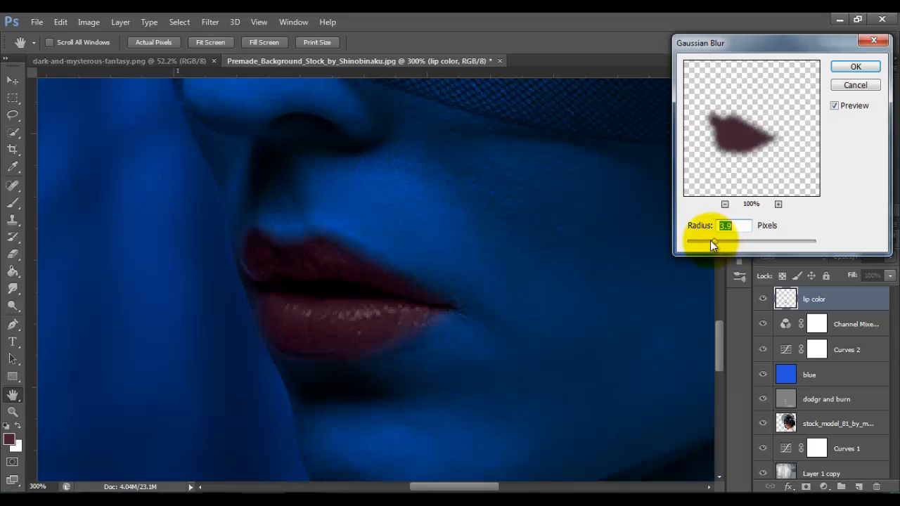
drag(709, 240, 707, 241)
text(2)
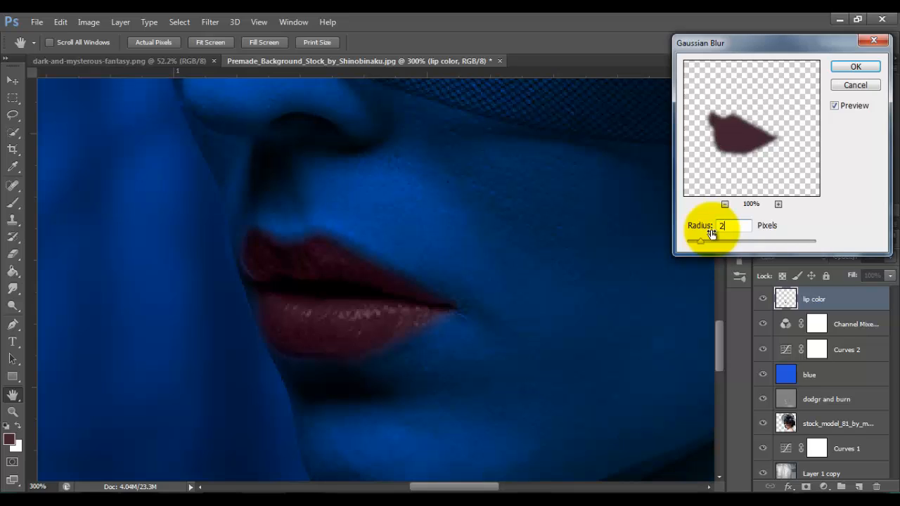
click(835, 107)
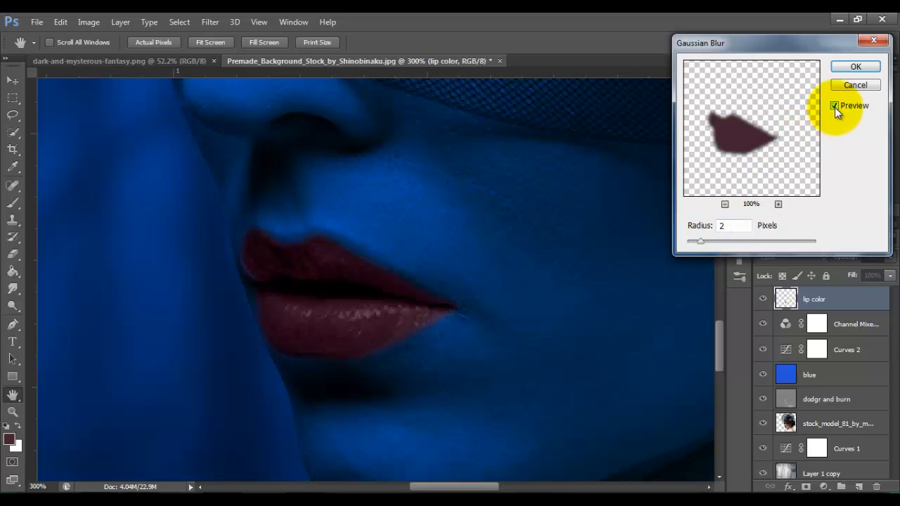
click(856, 66)
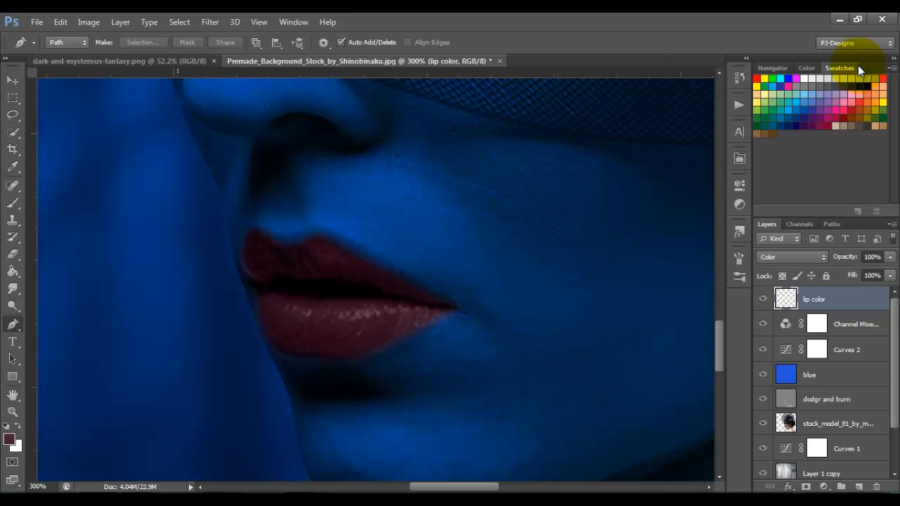
- Add a Brightness/Contrast adjustment layer above the lip color layer and set its brightness to 2
key(ctrl+0)
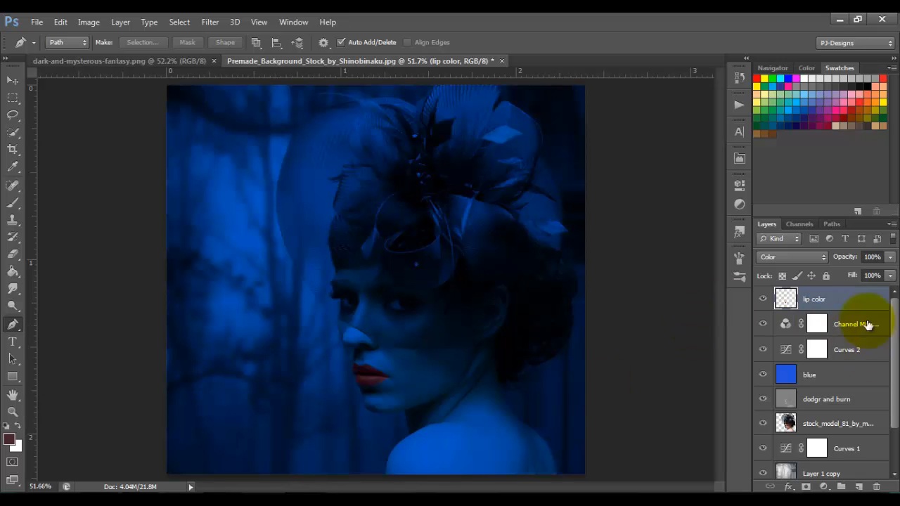
click(823, 487)
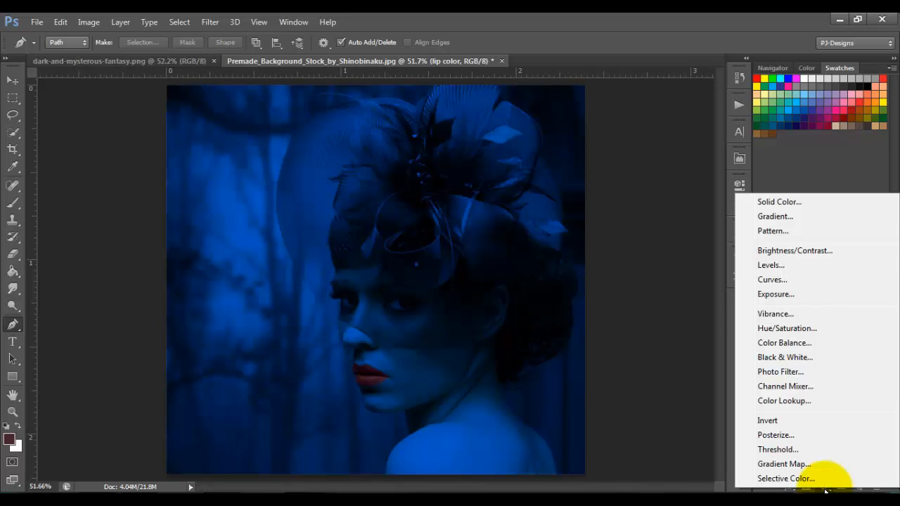
click(814, 249)
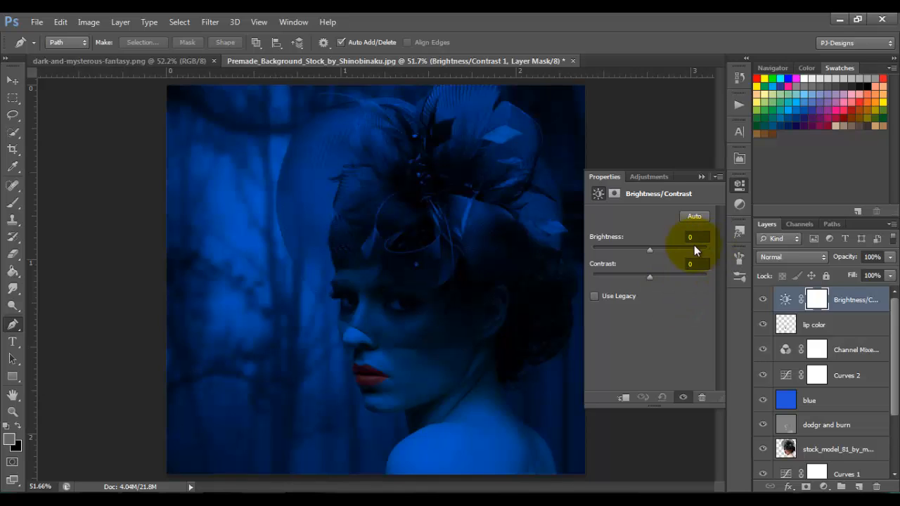
drag(650, 249, 654, 250)
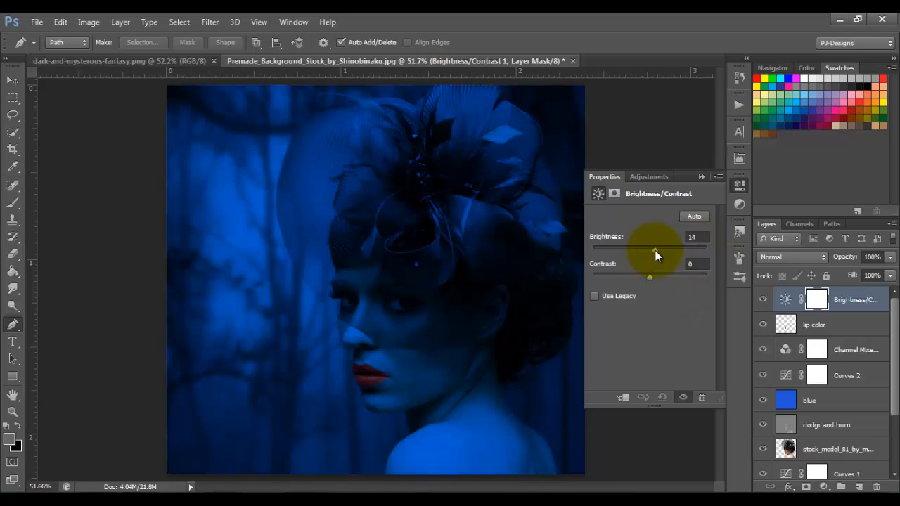
click(692, 239)
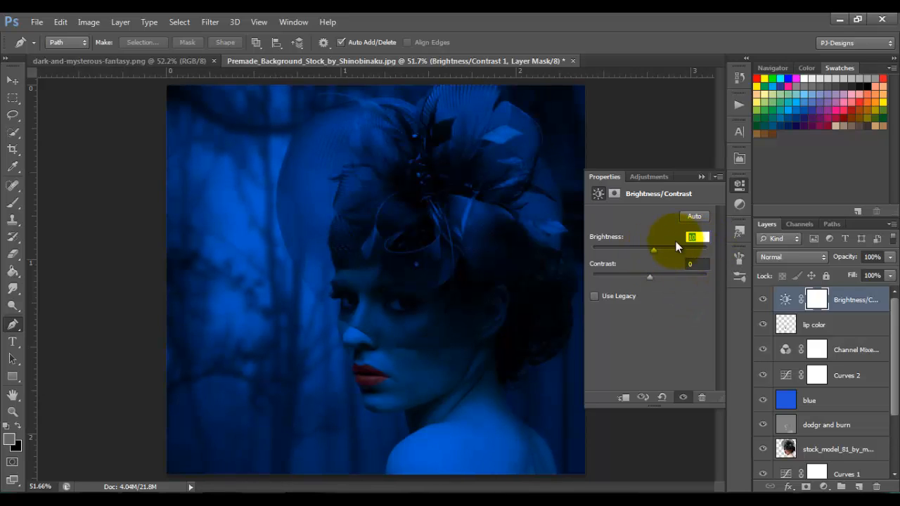
text(2)
click(689, 265)
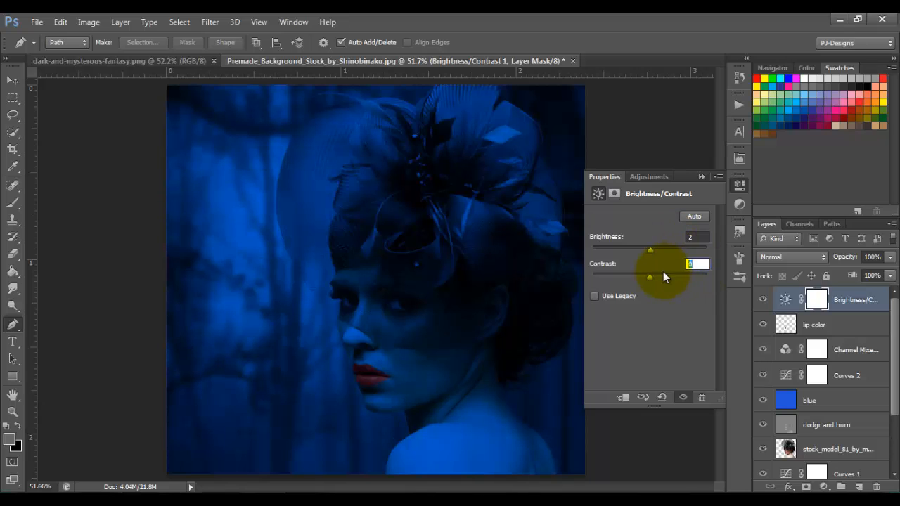
click(700, 177)
click(427, 438)
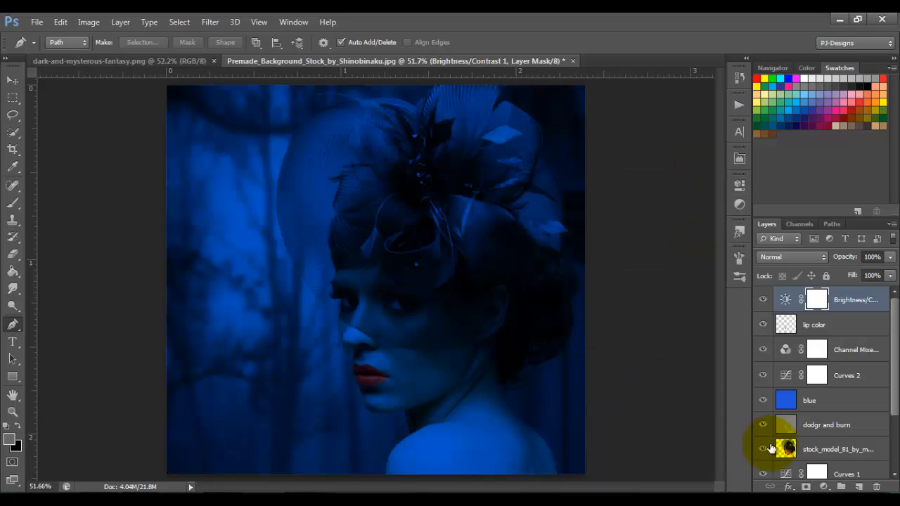
- Add a Levels adjustment layer on top with shadow input 5 and the midtones raised to about 1.1
click(824, 487)
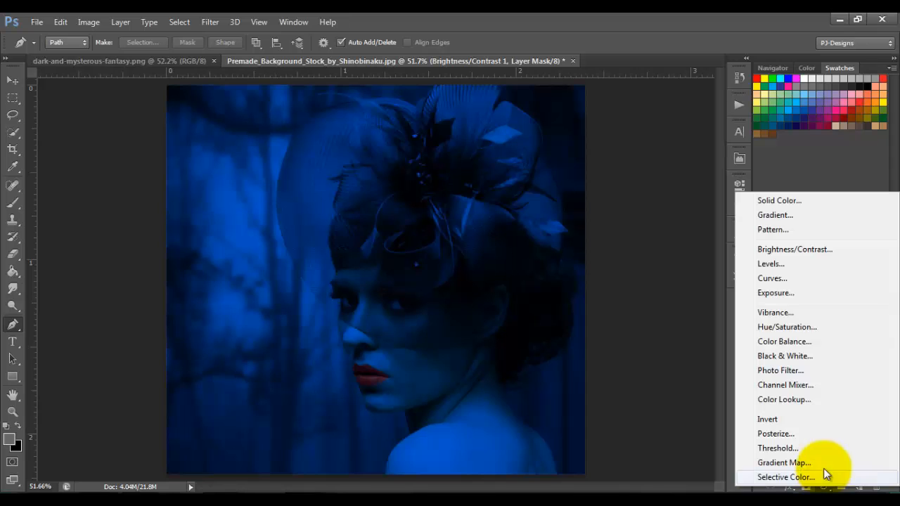
click(792, 267)
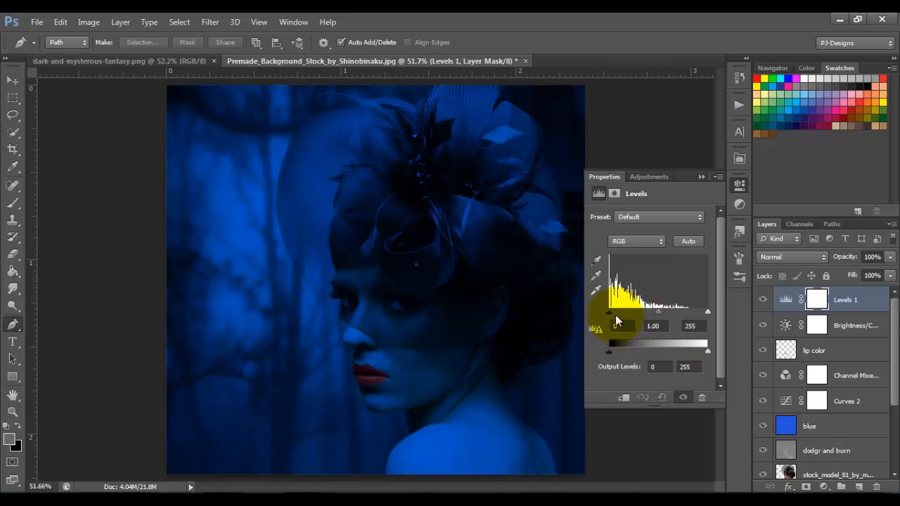
drag(612, 315, 614, 314)
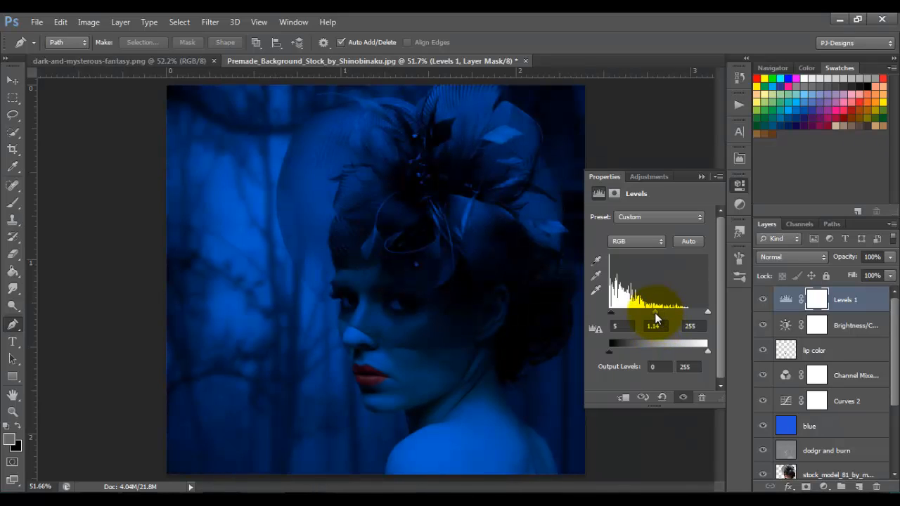
drag(655, 314, 653, 313)
double_click(659, 326)
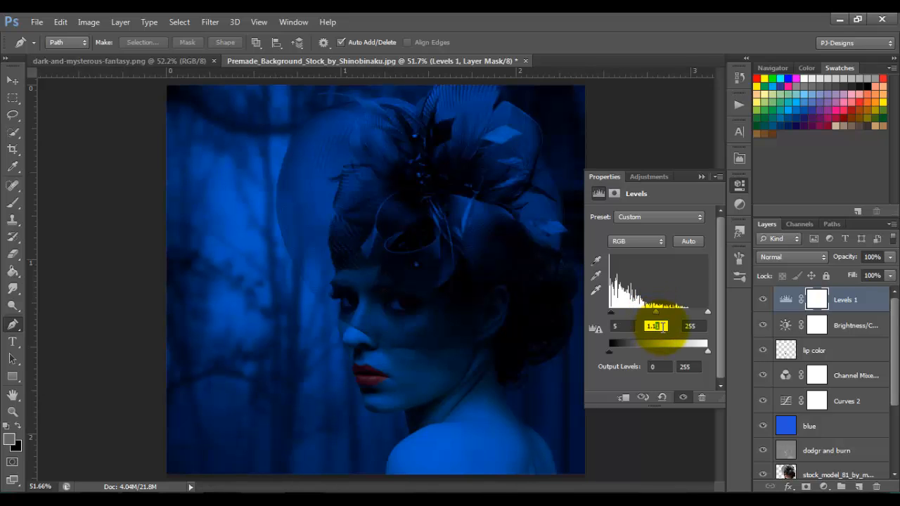
click(702, 177)
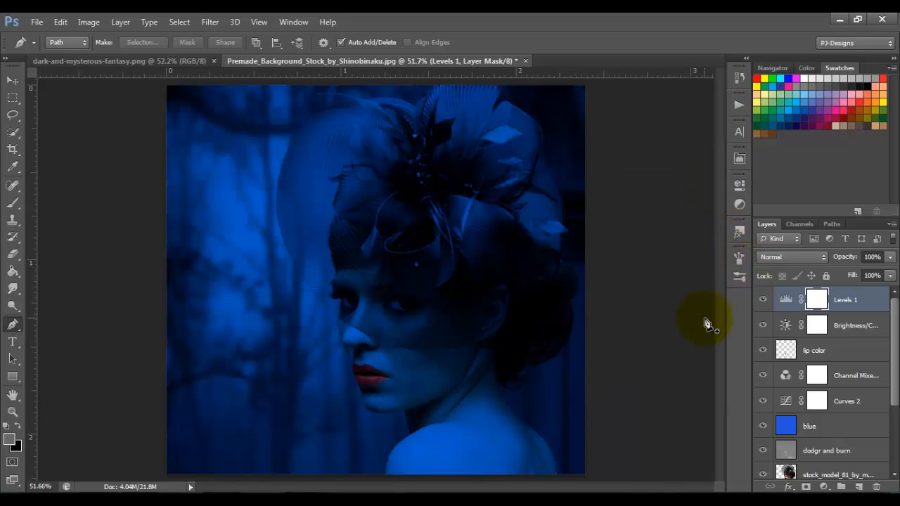
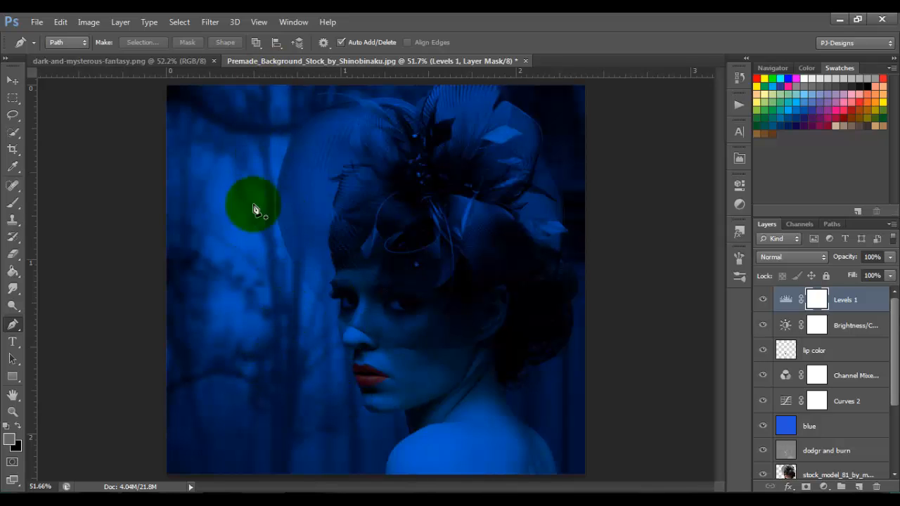
- Create a new layer above Levels 1 and name it light
click(858, 487)
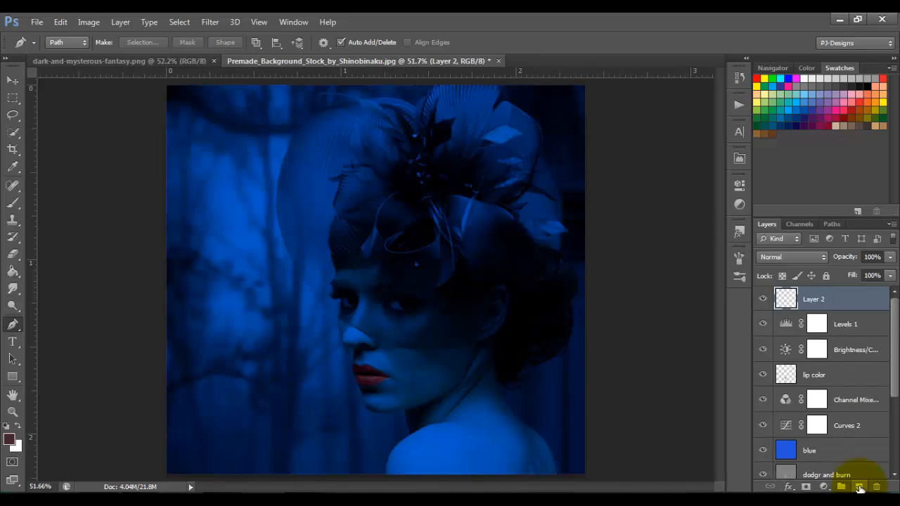
double_click(824, 299)
key(BackSpace)
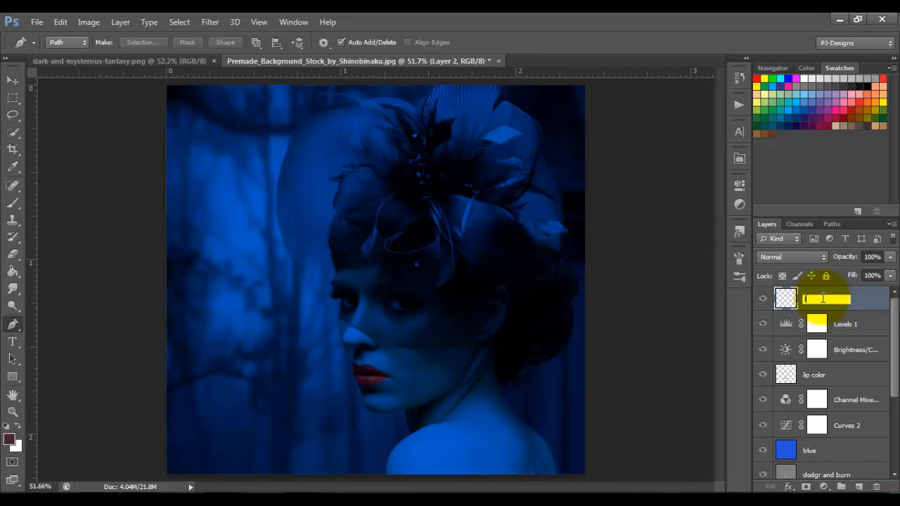
key(Return)
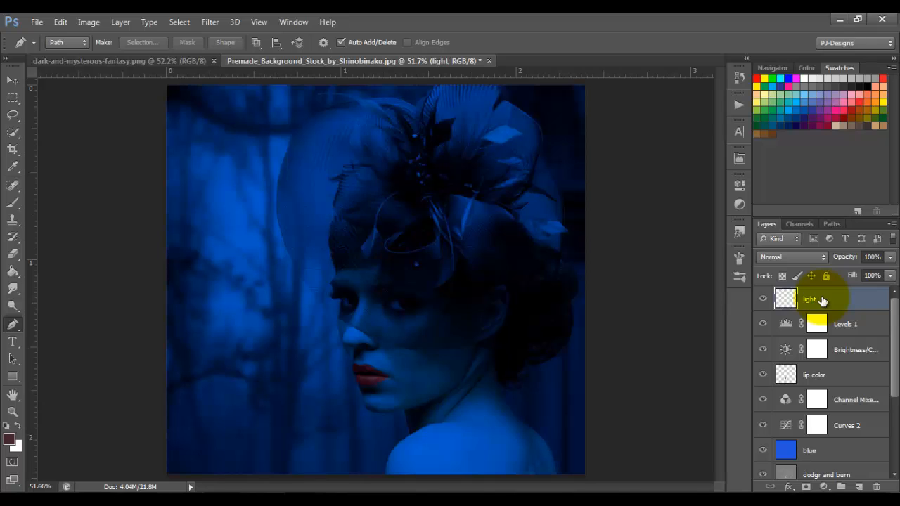
- Set up the Brush tool with a soft round tip at 0% hardness and white as the foreground color
click(12, 202)
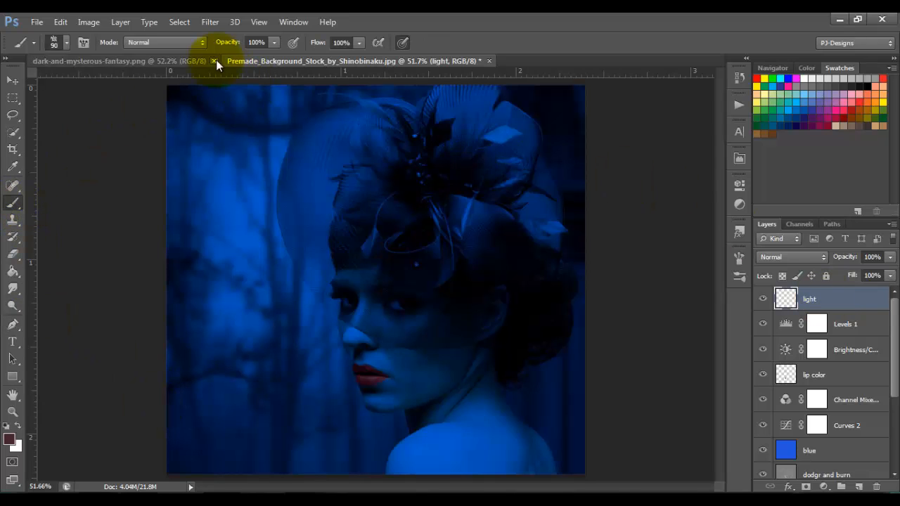
click(61, 42)
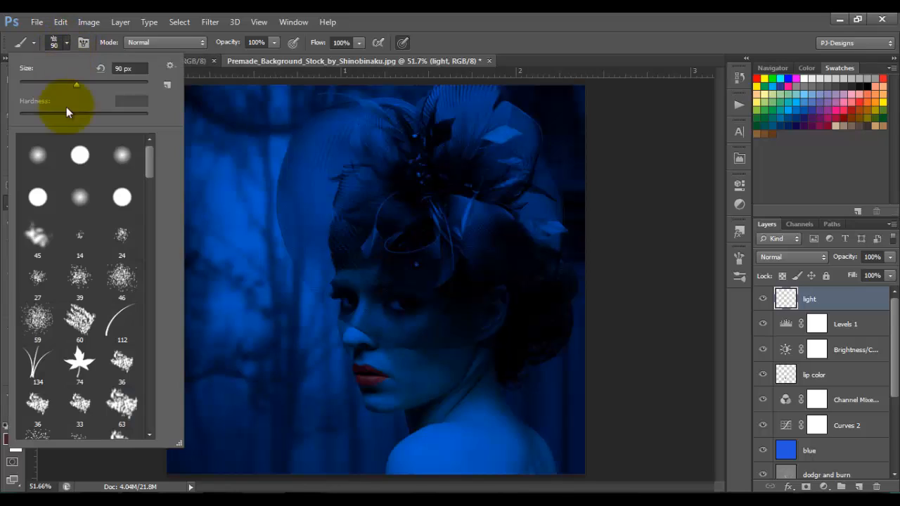
click(39, 164)
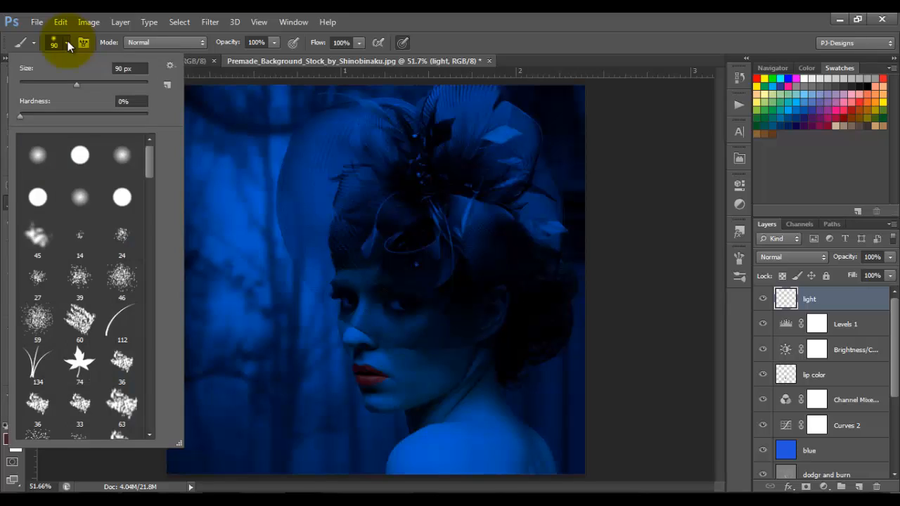
click(68, 43)
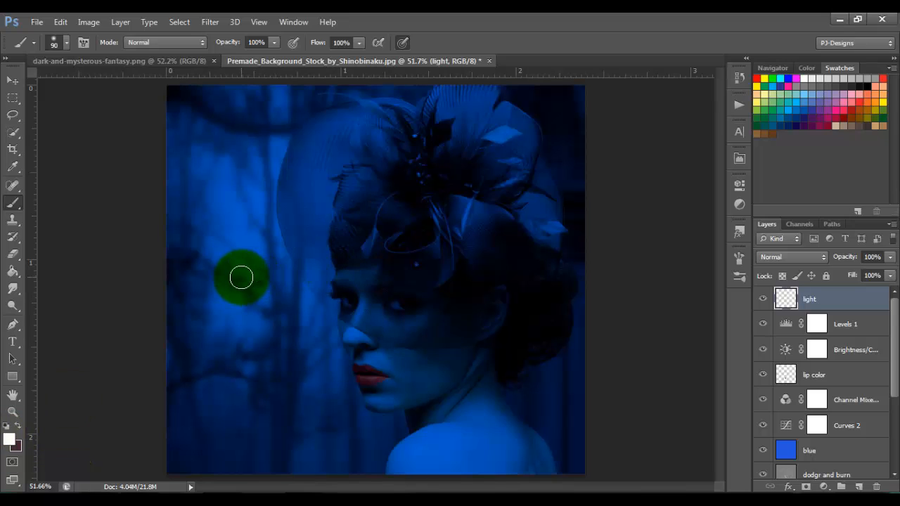
- Paint a broad white diagonal streak over the bright background beside the woman on the light layer with a 300 px brush
key(bracketright)
key(bracketright)
key(bracketright)
key(bracketright)
key(bracketright)
key(bracketright)
key(bracketright)
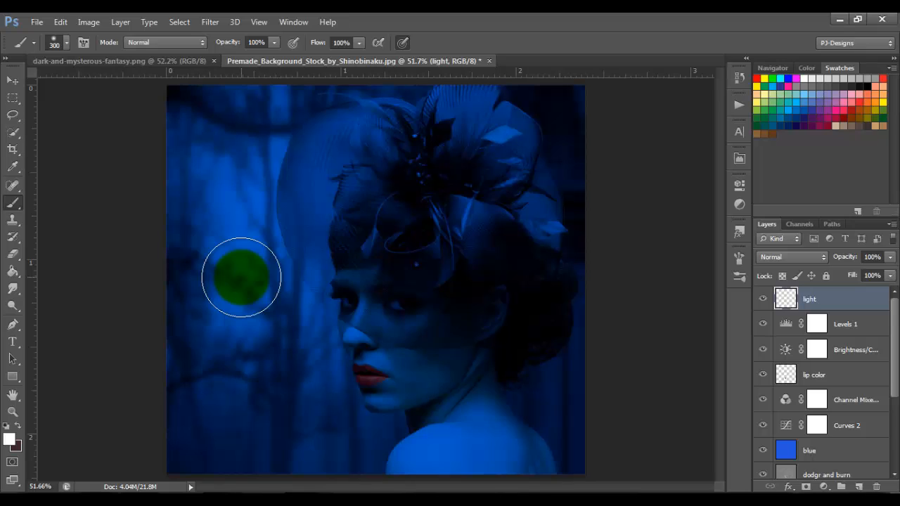
key(bracketright)
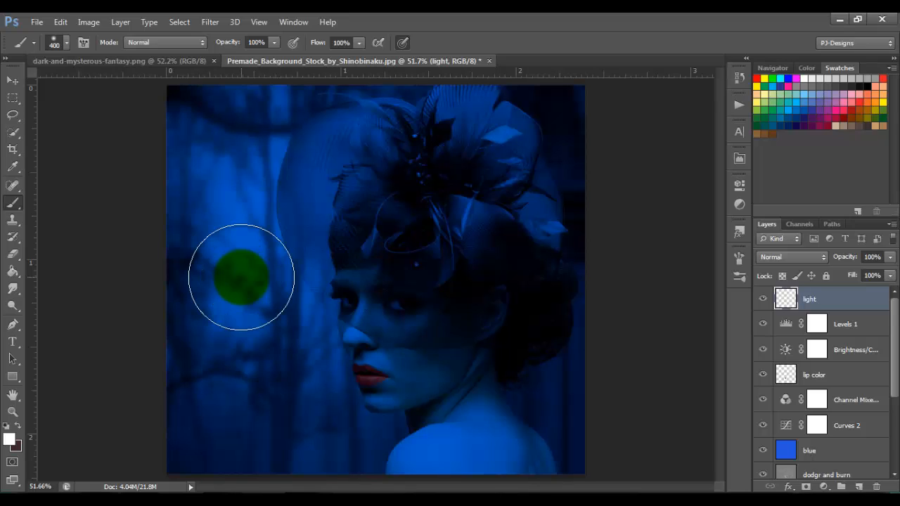
key(bracketleft)
mouse_move(239, 243)
mouse_down()
mouse_move(237, 201)
mouse_move(257, 140)
mouse_move(298, 94)
mouse_move(277, 153)
mouse_move(303, 105)
mouse_move(316, 100)
mouse_move(281, 157)
mouse_move(272, 237)
mouse_move(285, 145)
mouse_move(237, 310)
mouse_move(245, 336)
mouse_move(254, 270)
mouse_up()
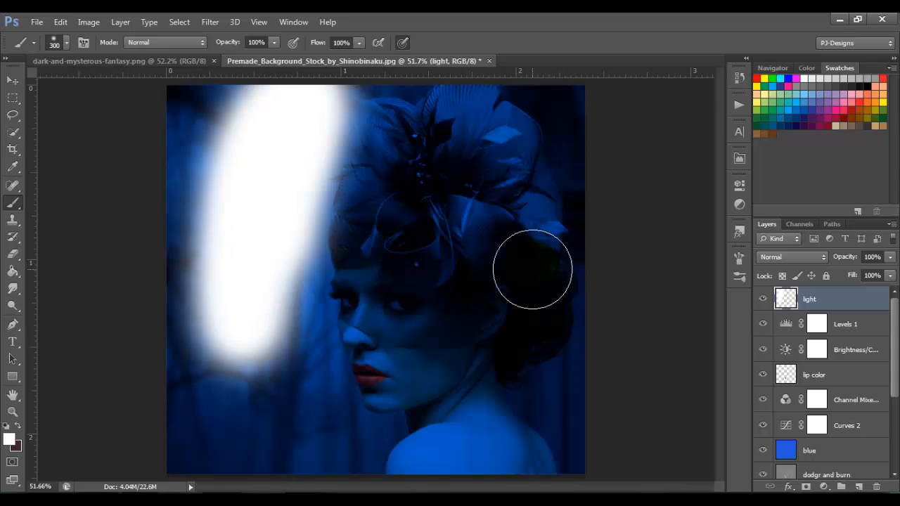
- Load the outline of the stock_model layer as a selection while keeping the light layer active
click(788, 295)
click(862, 304)
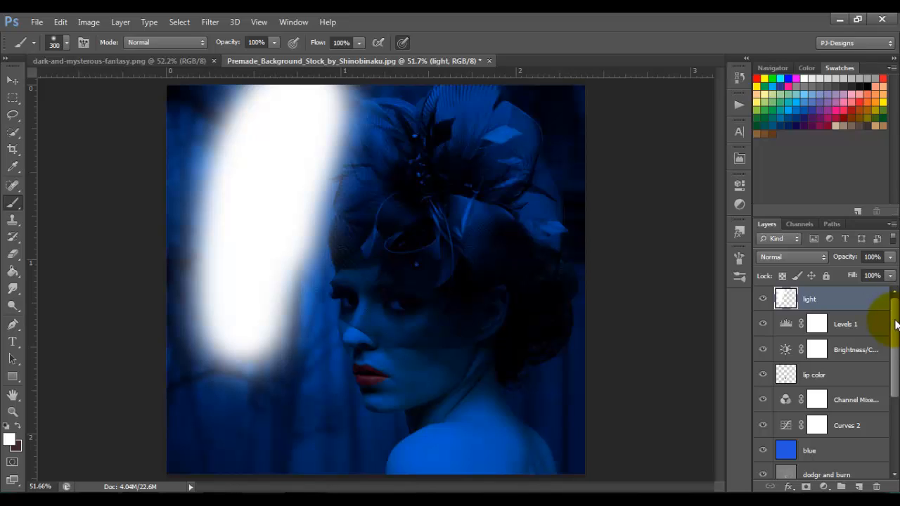
drag(895, 324, 895, 394)
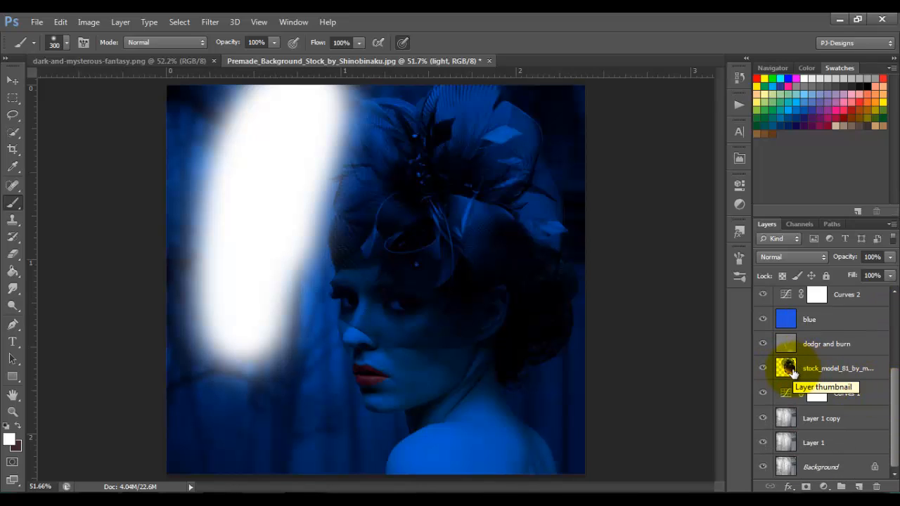
drag(793, 372, 787, 370)
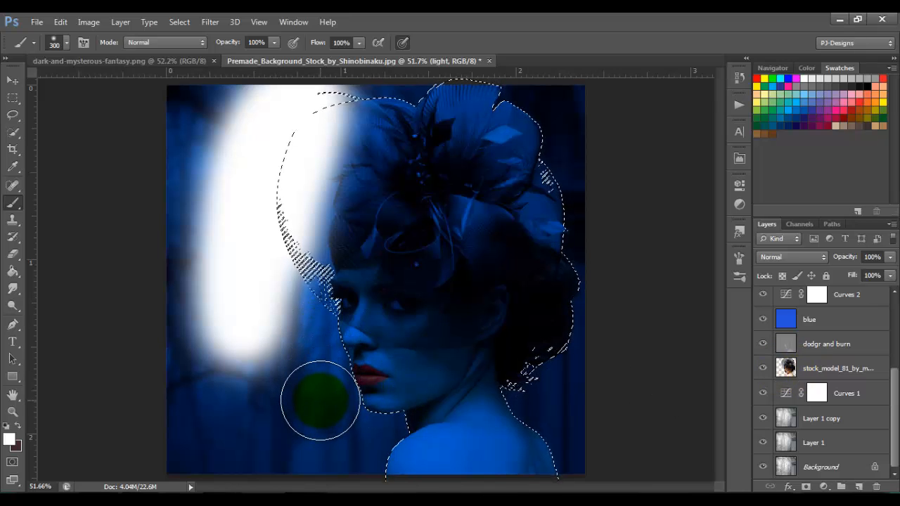
- Paint white along the selected model's face and hat edge facing the light with a 200 px brush, and deselect
key(bracketleft)
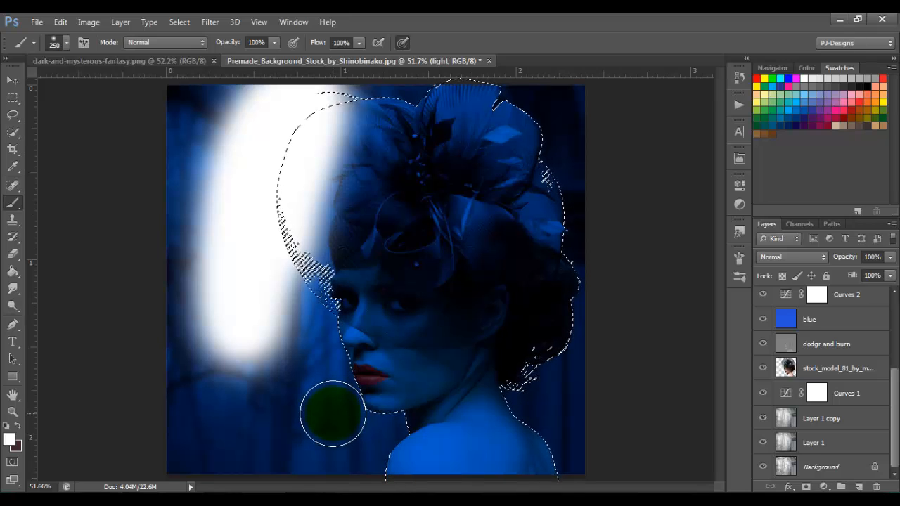
key(bracketleft)
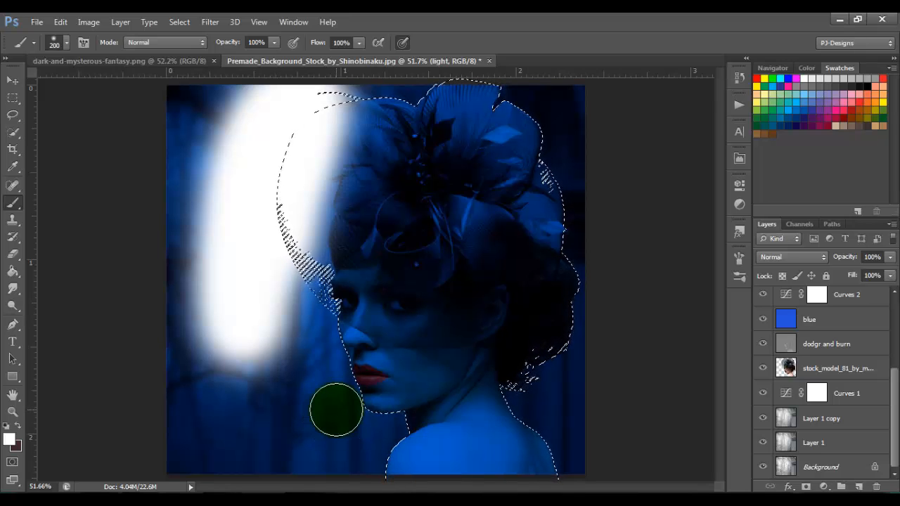
mouse_move(334, 385)
mouse_down()
mouse_move(330, 373)
mouse_move(342, 401)
mouse_move(313, 329)
mouse_move(315, 306)
mouse_up()
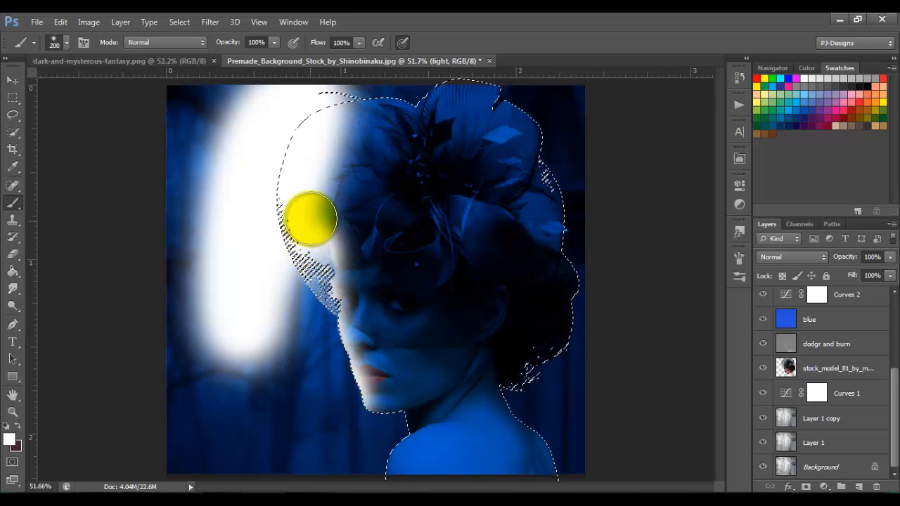
mouse_move(310, 218)
mouse_down()
mouse_move(321, 158)
mouse_move(350, 99)
mouse_move(307, 169)
mouse_move(298, 283)
mouse_move(305, 223)
mouse_move(355, 103)
mouse_move(334, 90)
mouse_move(341, 86)
mouse_move(310, 117)
mouse_up()
key(ctrl+d)
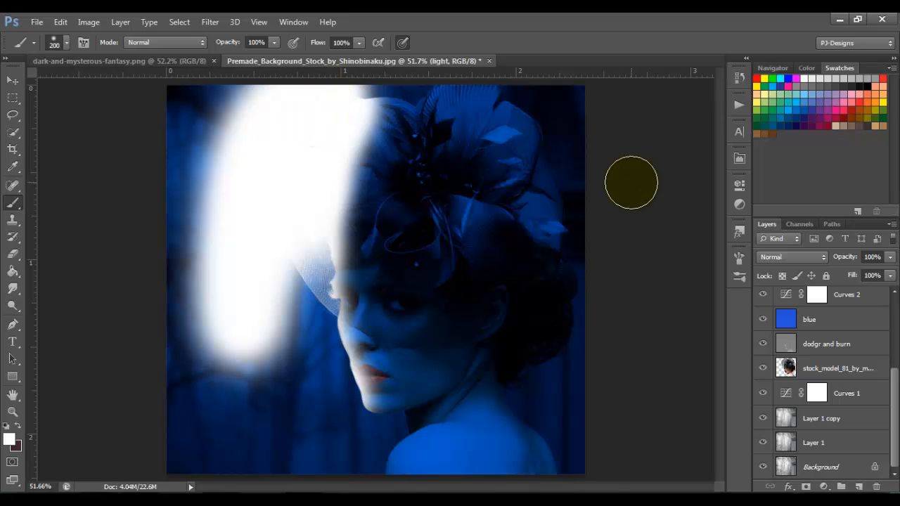
- Blend the light layer in Overlay mode at 70% opacity, and compare the image with the layer hidden and shown
click(821, 258)
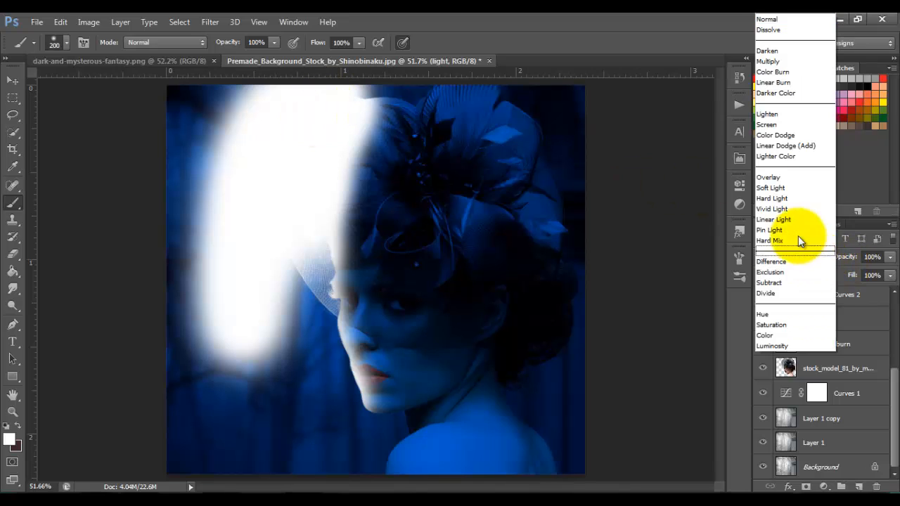
click(774, 177)
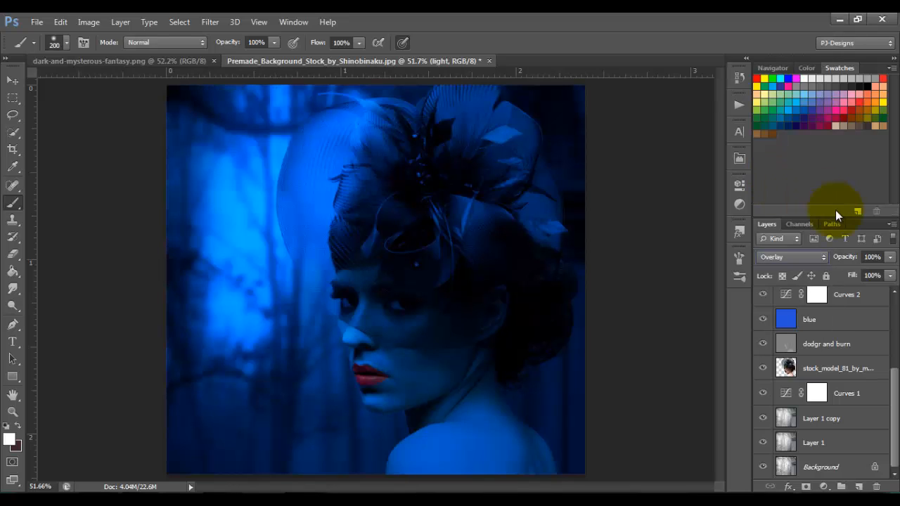
click(889, 257)
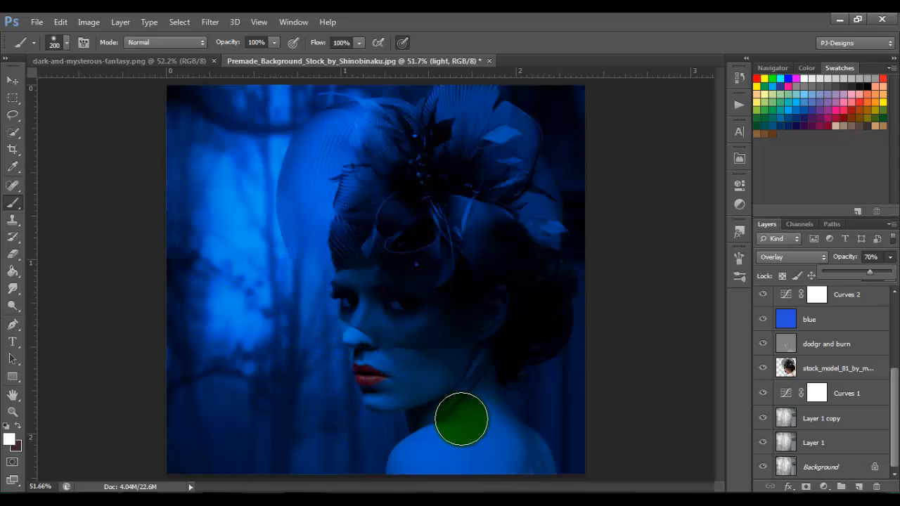
scroll(763, 301, up, 3)
click(764, 299)
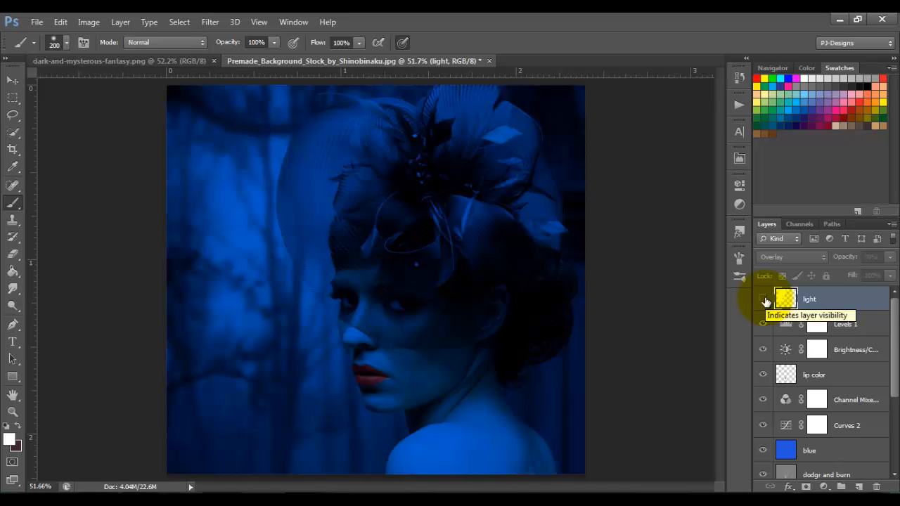
click(764, 299)
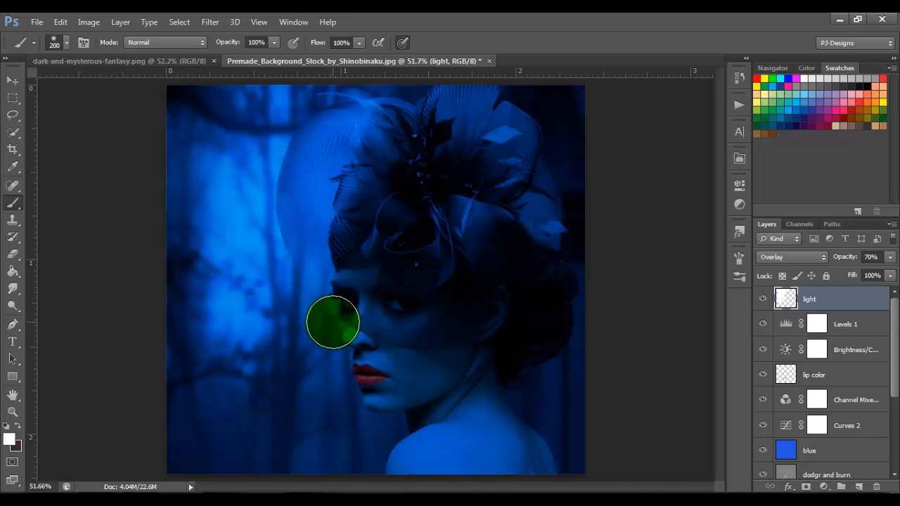
- Create a new layer above the light layer and name it "lips lights"
click(858, 486)
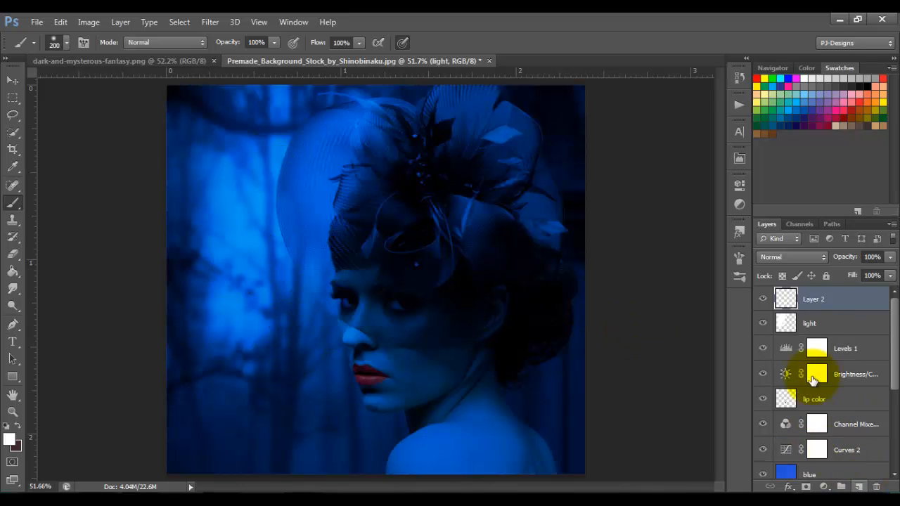
double_click(814, 300)
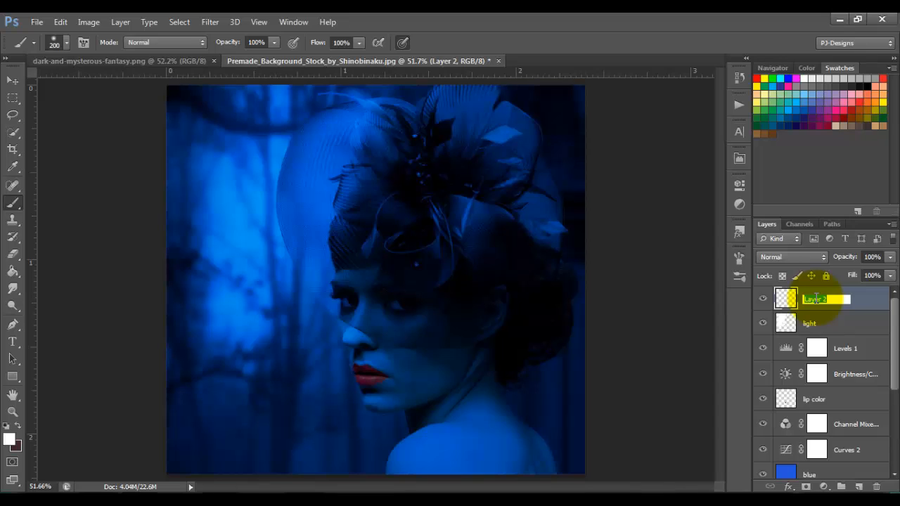
text(lips lights)
key(Return)
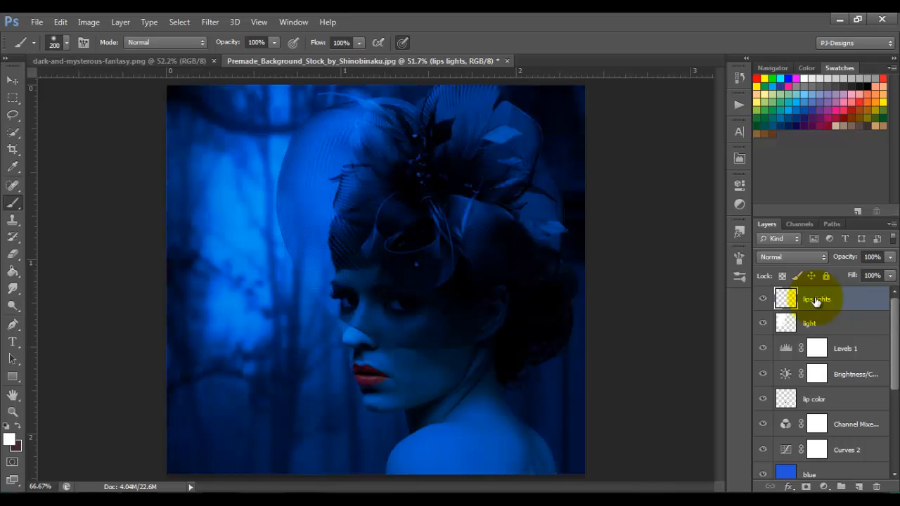
- Paint small white highlights on the woman's lower and upper lips with a 6 px brush at 61% opacity
key(ctrl+1)
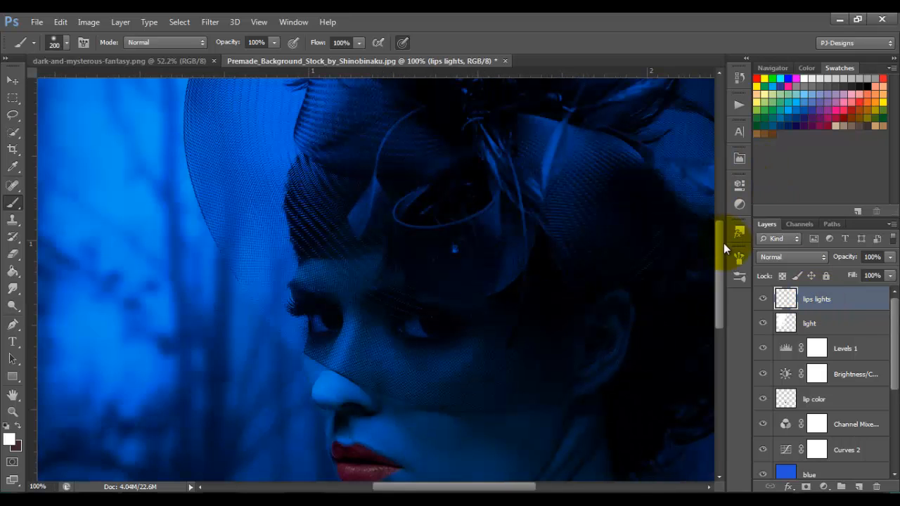
drag(723, 243, 723, 297)
key(ctrl+plus)
key(ctrl+plus)
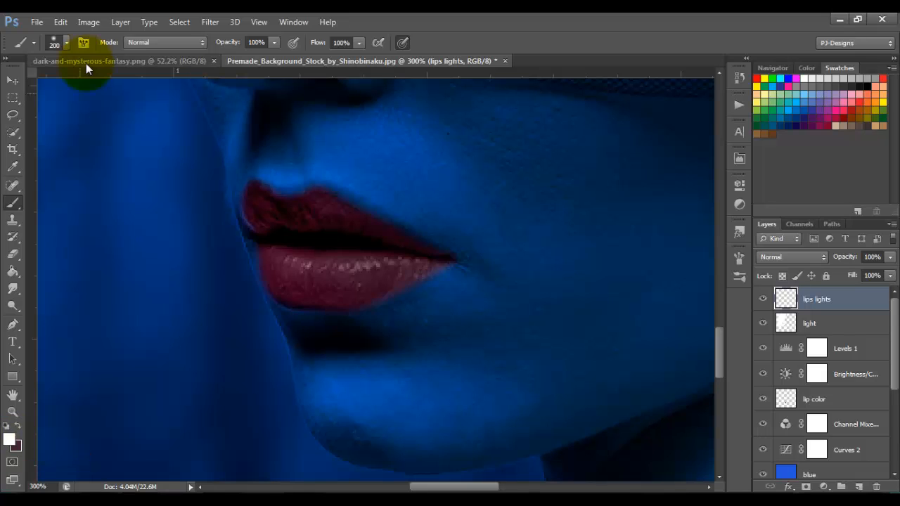
click(269, 43)
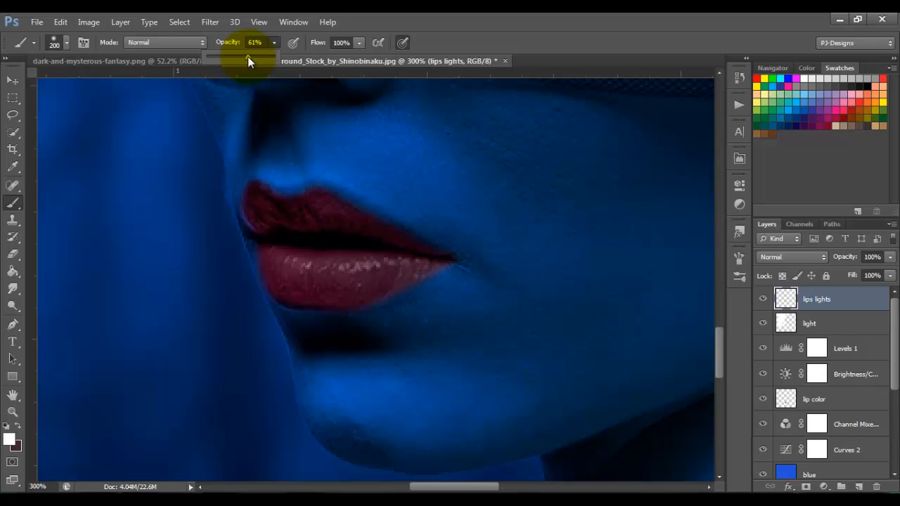
click(275, 43)
key(bracketleft)
key(bracketleft)
key(bracketleft)
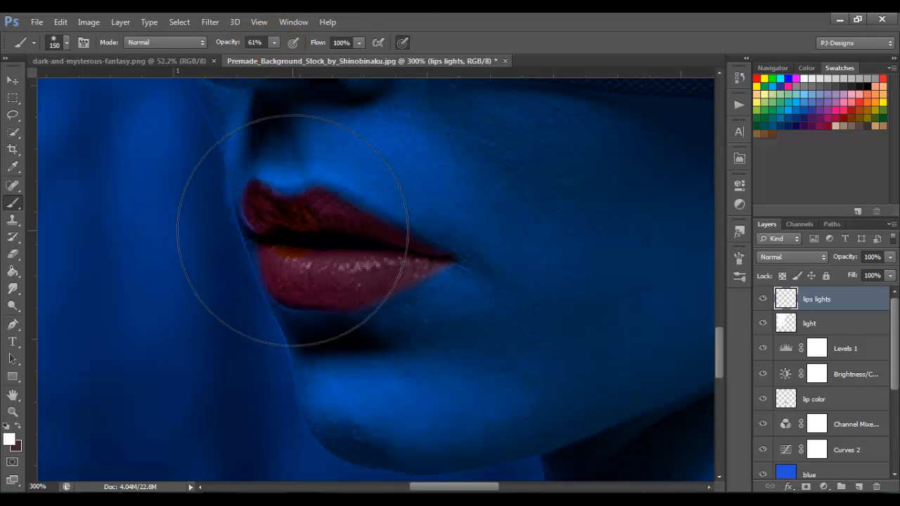
key(bracketleft)
key(bracketleft)
key(bracketleft)
key(bracketleft)
key(bracketleft)
key(bracketleft)
key(bracketleft)
key(bracketleft)
key(bracketleft)
key(bracketleft)
key(bracketleft)
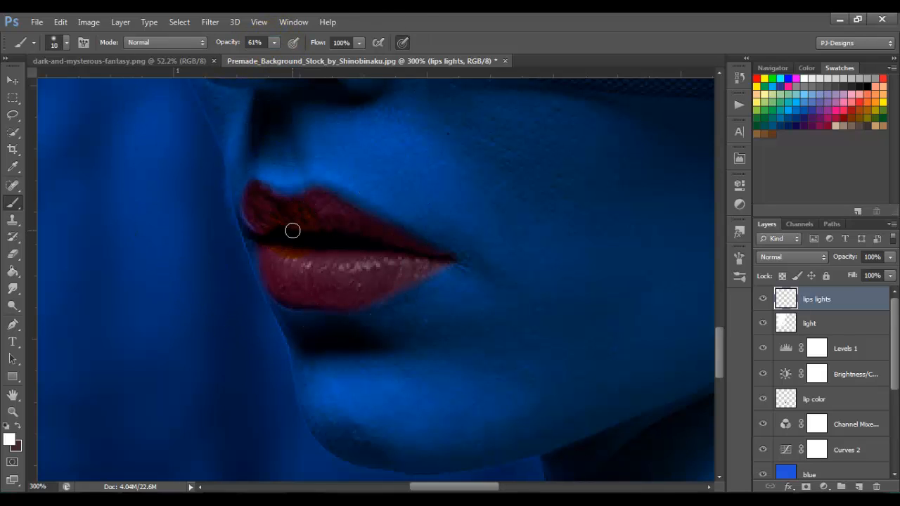
key(bracketleft)
key(bracketleft)
key(bracketleft)
mouse_move(298, 253)
mouse_down()
mouse_move(303, 264)
mouse_move(274, 255)
mouse_move(304, 266)
mouse_move(403, 263)
mouse_move(398, 281)
mouse_move(430, 263)
mouse_move(364, 264)
mouse_up()
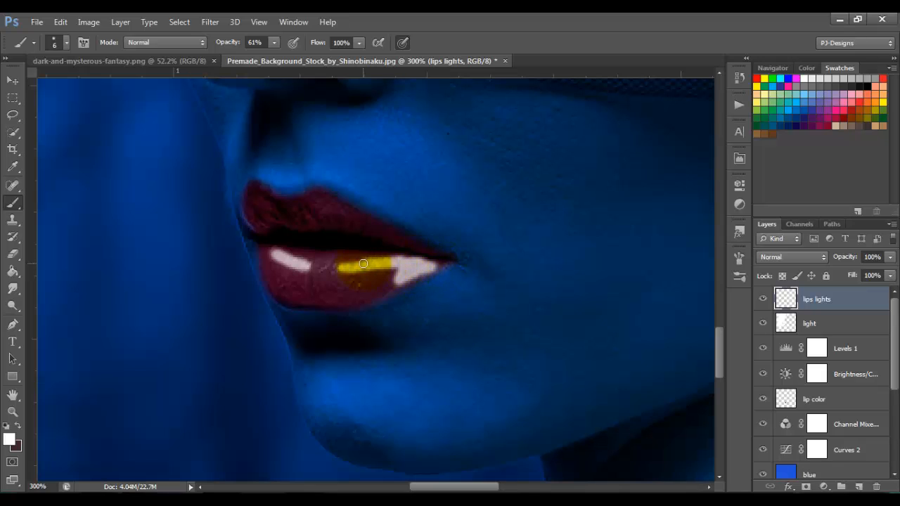
drag(269, 228, 255, 225)
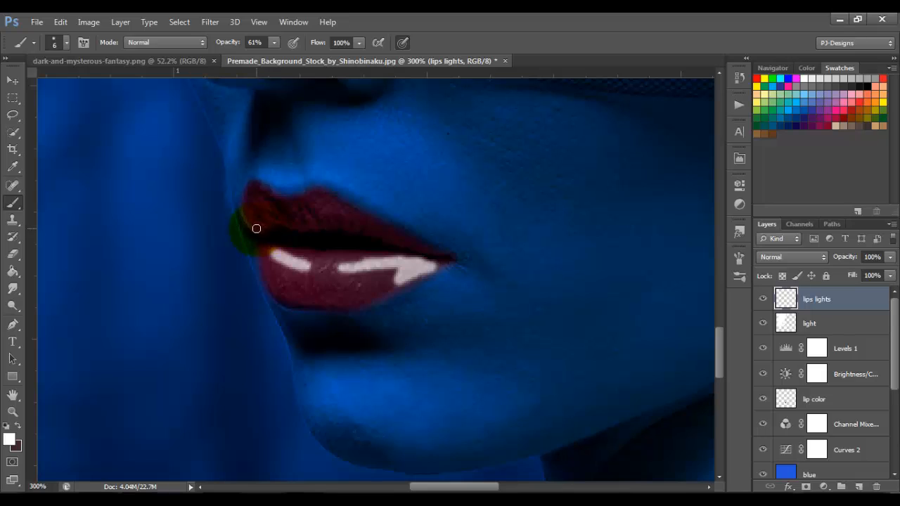
mouse_move(317, 211)
mouse_down()
mouse_move(341, 212)
mouse_move(318, 203)
mouse_move(260, 215)
mouse_move(270, 221)
mouse_move(258, 203)
mouse_move(273, 210)
mouse_move(251, 214)
mouse_move(257, 226)
mouse_move(248, 200)
mouse_up()
- Blend the lips lights layer in Overlay mode at 70% opacity
click(793, 258)
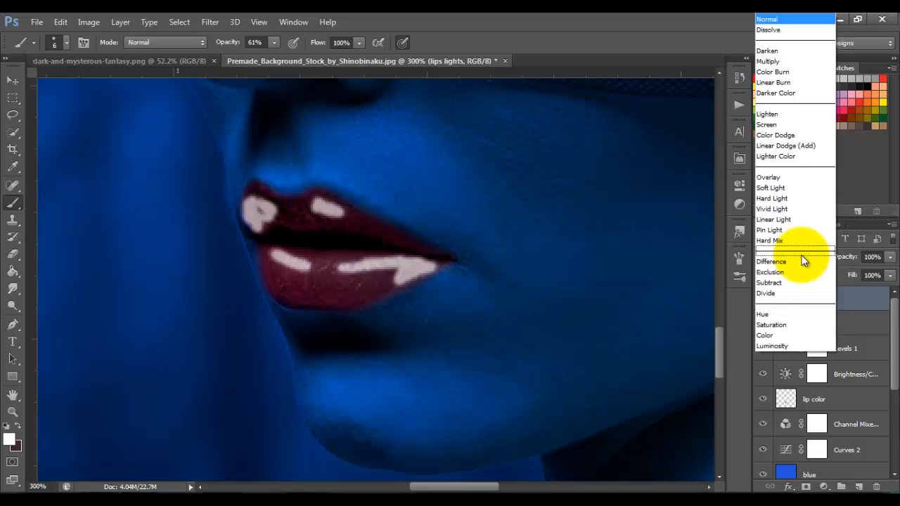
click(785, 182)
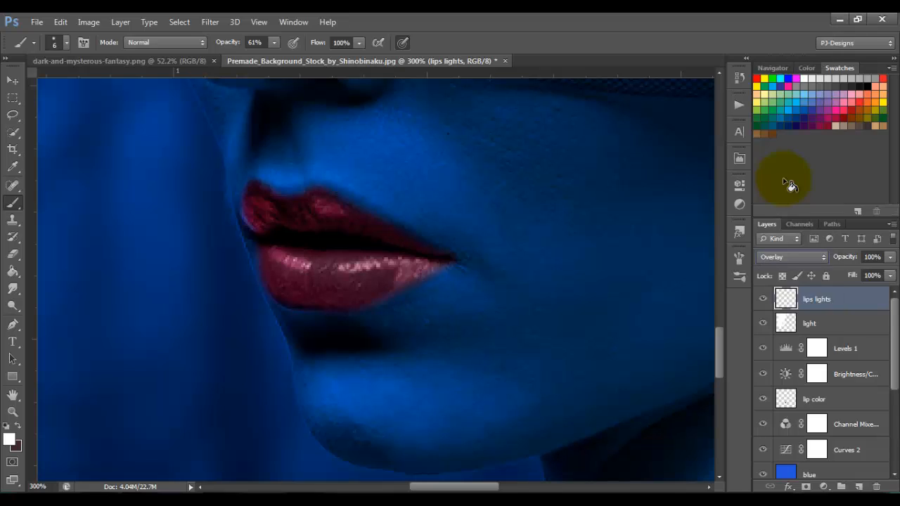
click(890, 256)
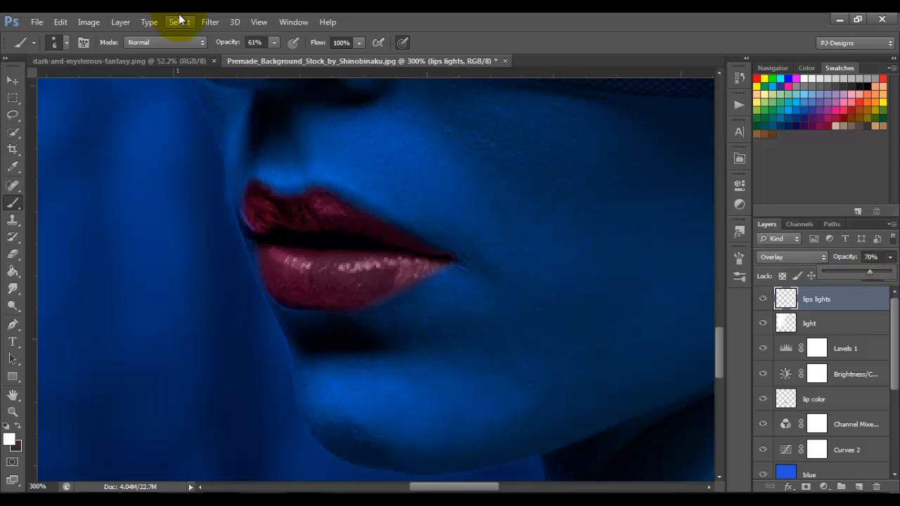
- Soften the lip highlights with a 4-pixel Gaussian Blur and compare the whole portrait with the lips lights layer hidden and shown
click(210, 22)
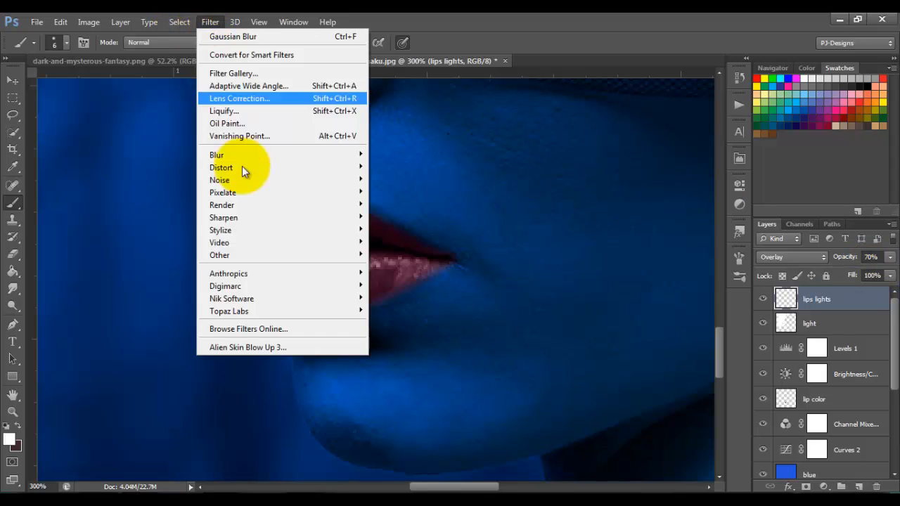
mouse_move(247, 160)
click(383, 247)
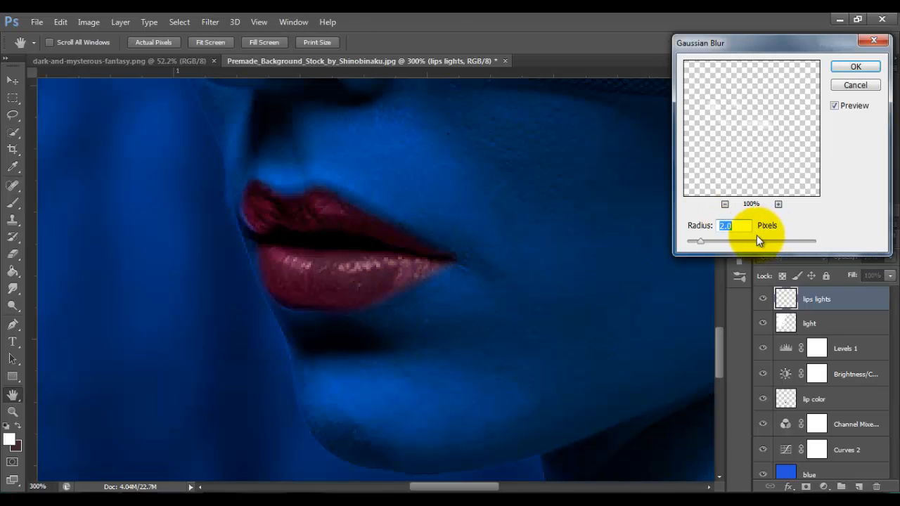
text(4)
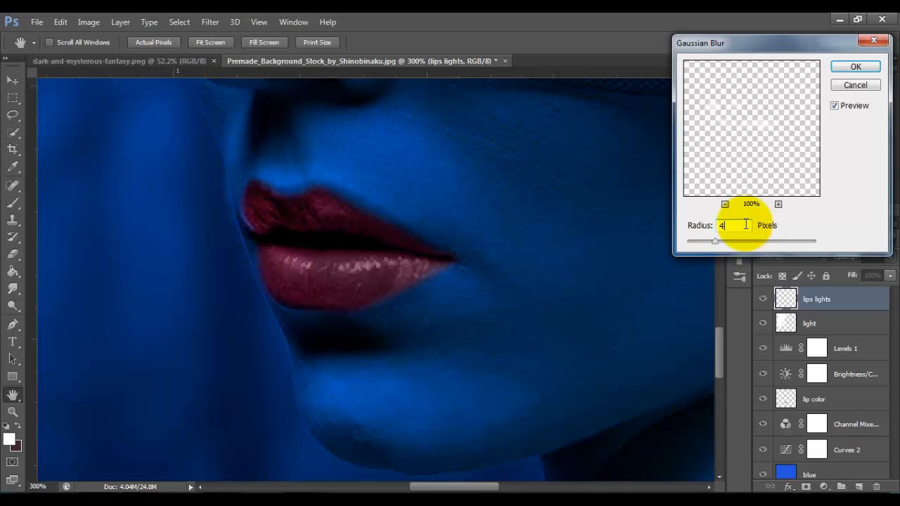
click(845, 65)
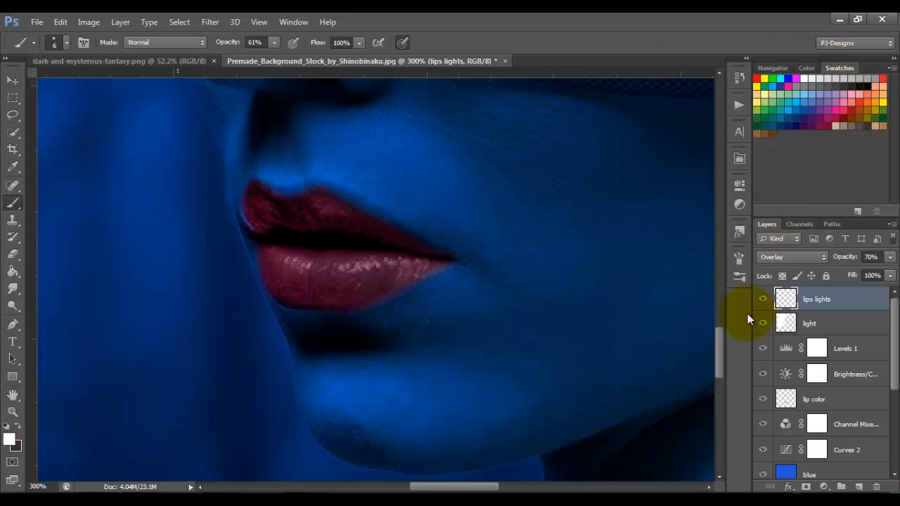
key(ctrl+minus)
key(ctrl+minus)
key(ctrl+minus)
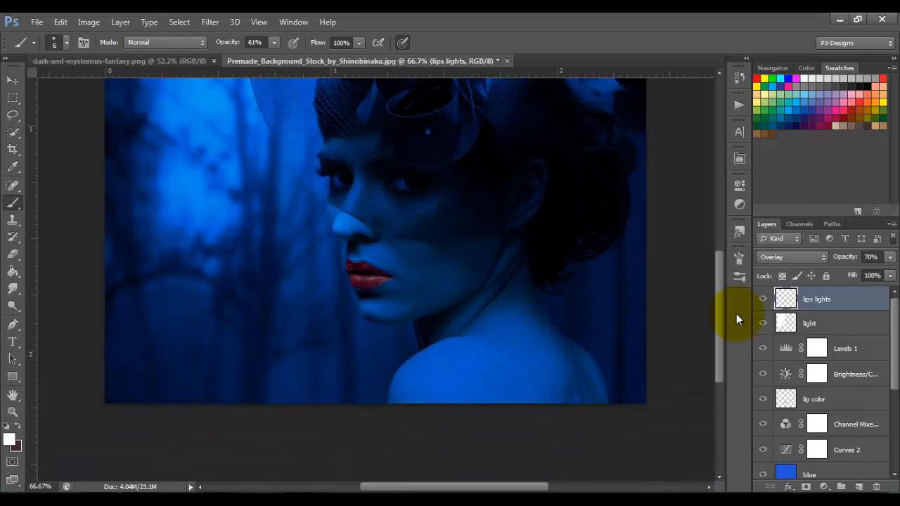
key(ctrl+minus)
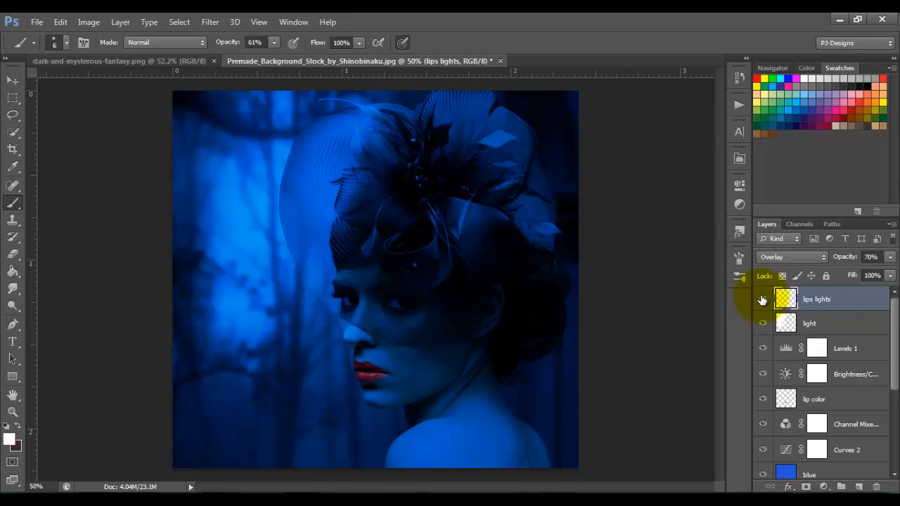
click(762, 299)
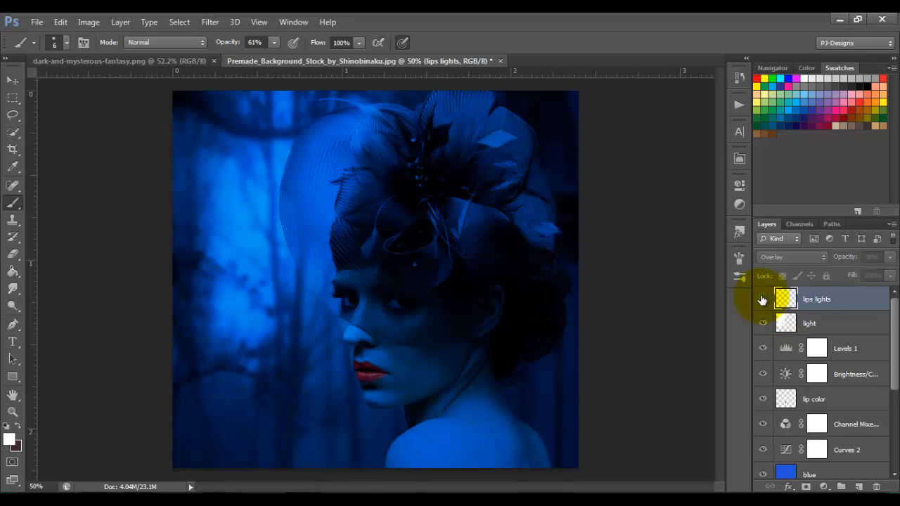
click(762, 300)
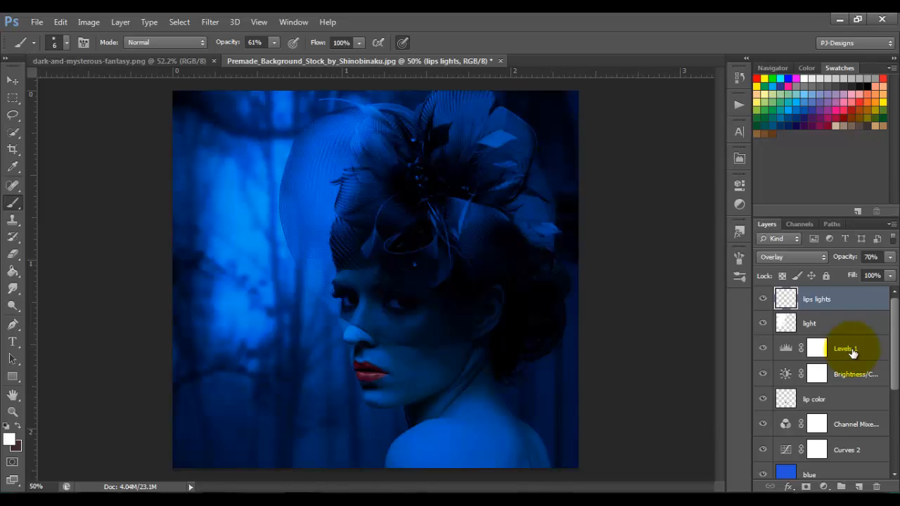
- Stamp all visible layers onto a new top layer and lasso the woman's shoulder area with a 40 px feather
key(ctrl+shift+alt+e)
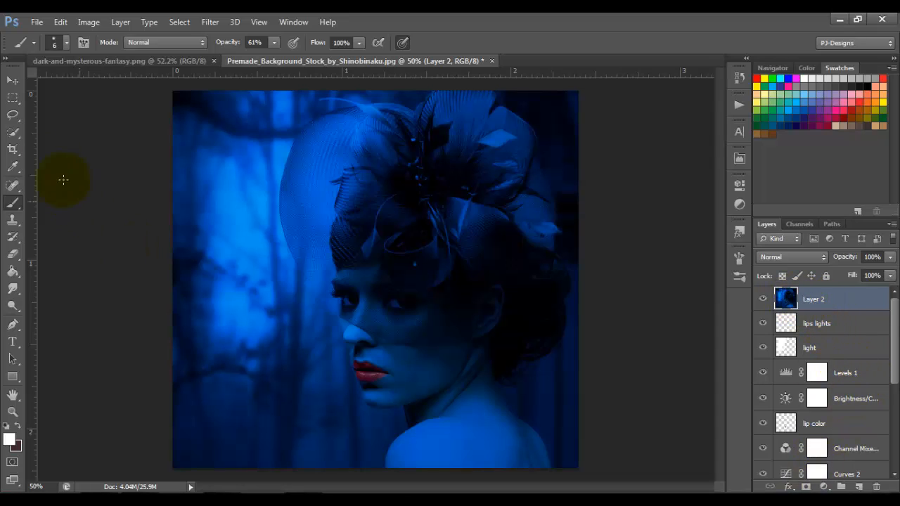
click(14, 116)
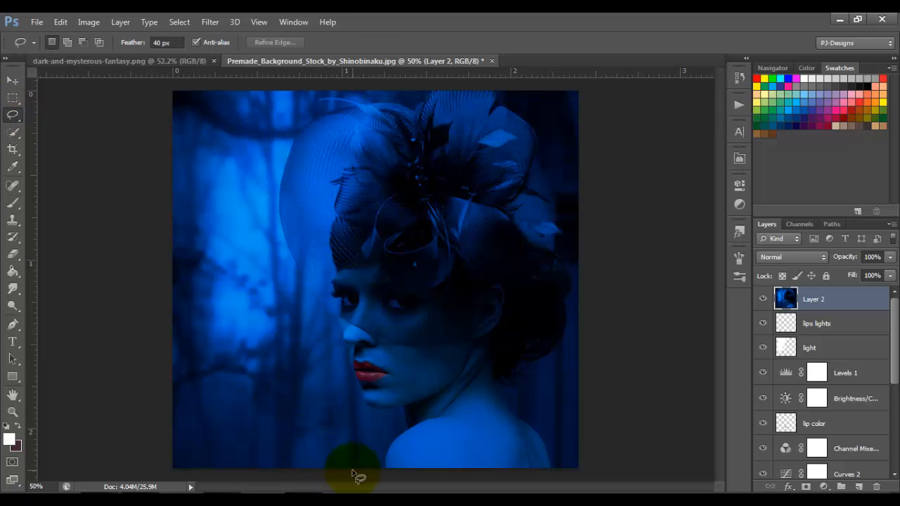
mouse_move(353, 470)
mouse_down()
mouse_move(365, 417)
mouse_move(420, 406)
mouse_move(494, 409)
mouse_move(573, 386)
mouse_move(604, 397)
mouse_move(619, 418)
mouse_move(636, 489)
mouse_up()
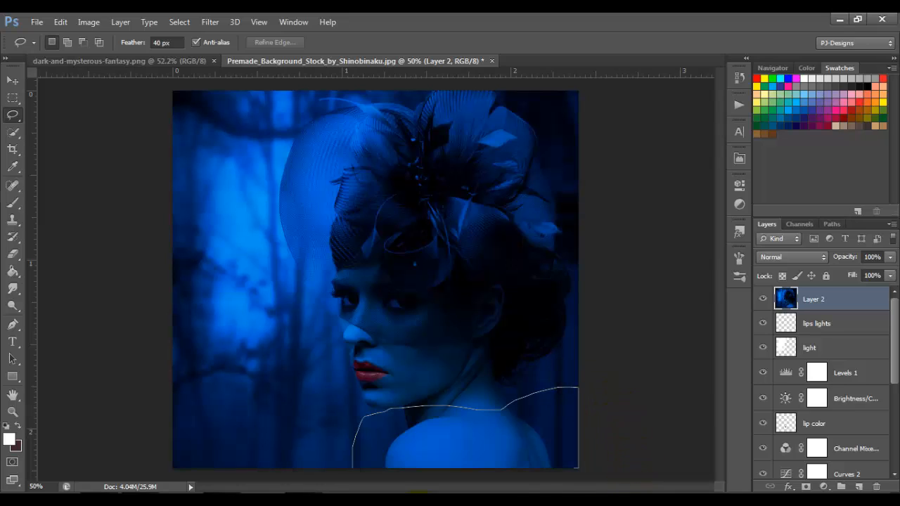
drag(574, 496, 354, 492)
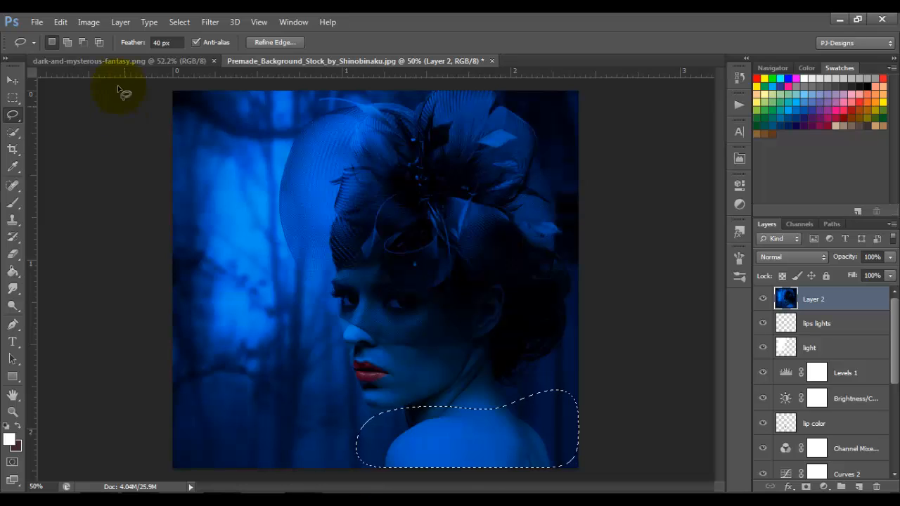
drag(227, 302, 227, 302)
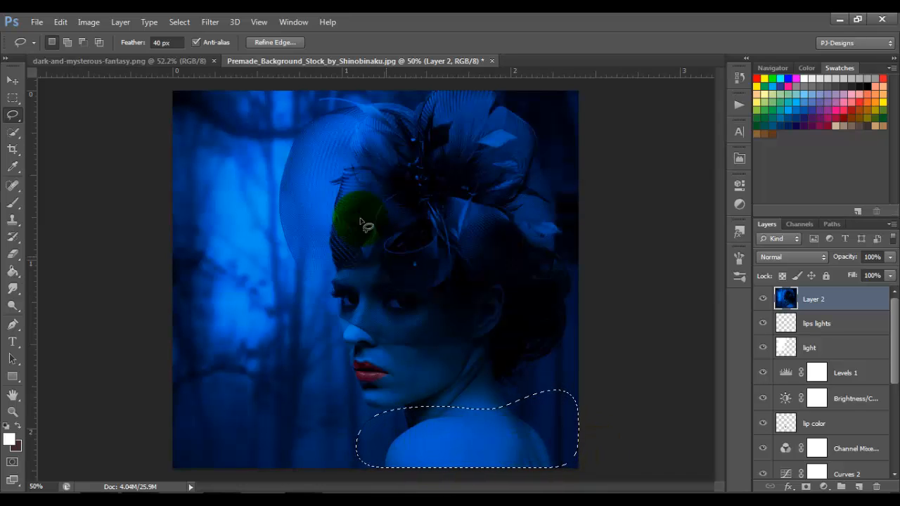
- Apply a 3-pixel Gaussian Blur to the selected shoulder area on the stamped layer
click(210, 22)
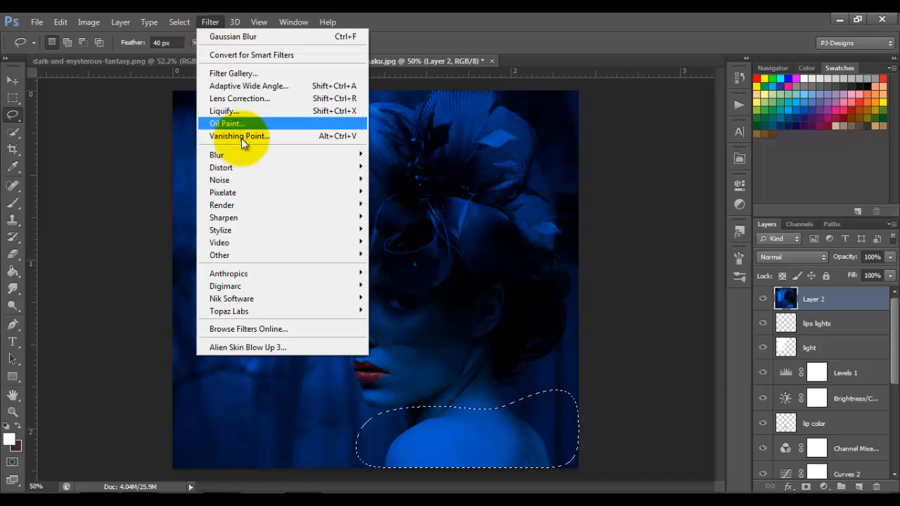
mouse_move(245, 154)
click(399, 247)
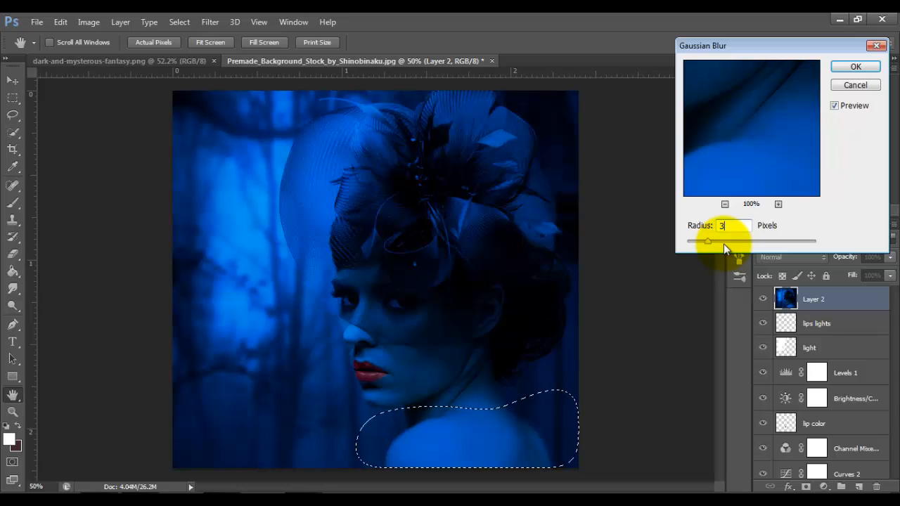
click(848, 67)
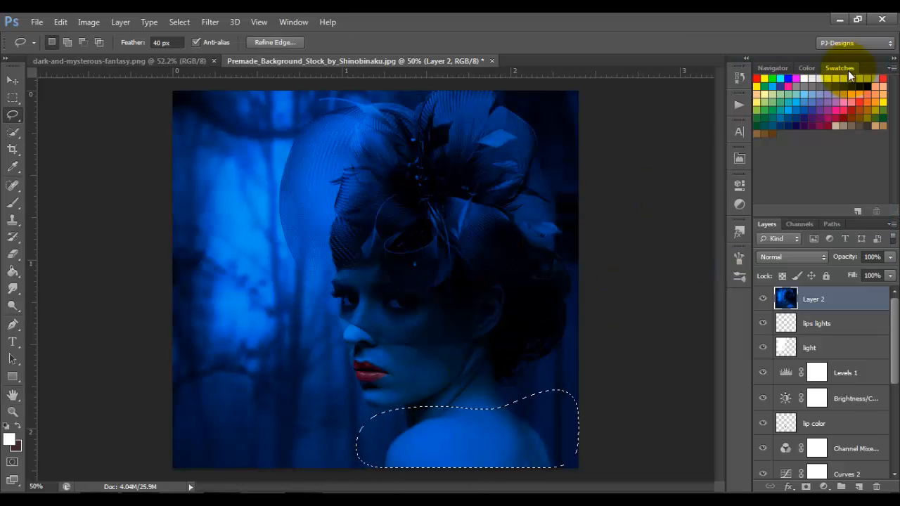
- Lower the stamped layer's opacity to 50% and deselect the shoulder area
click(890, 258)
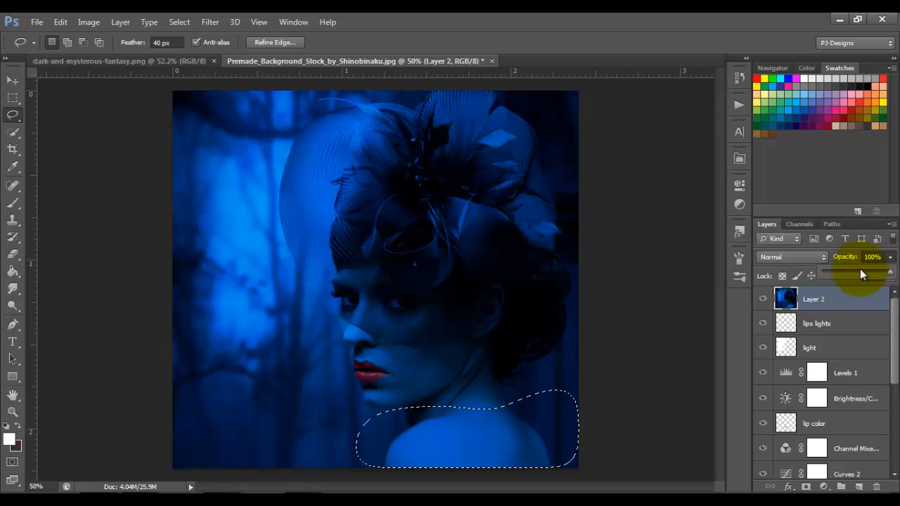
click(861, 272)
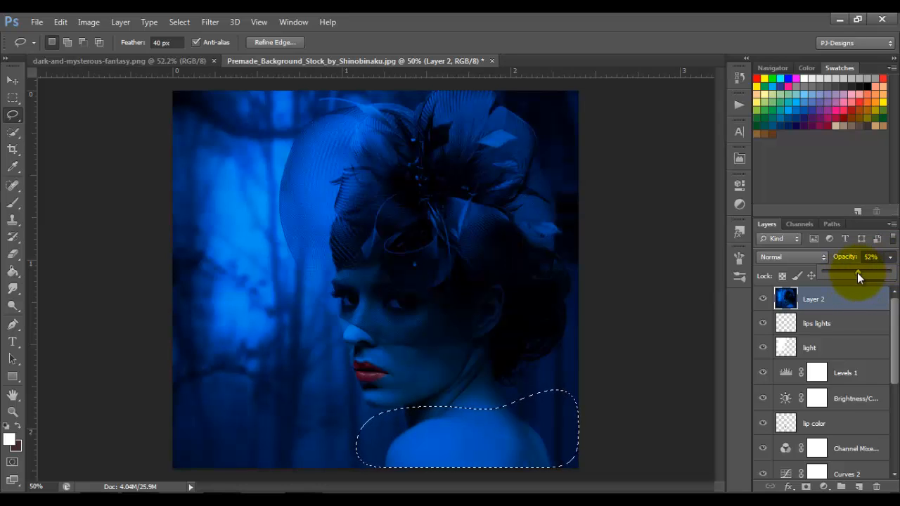
drag(857, 273, 856, 274)
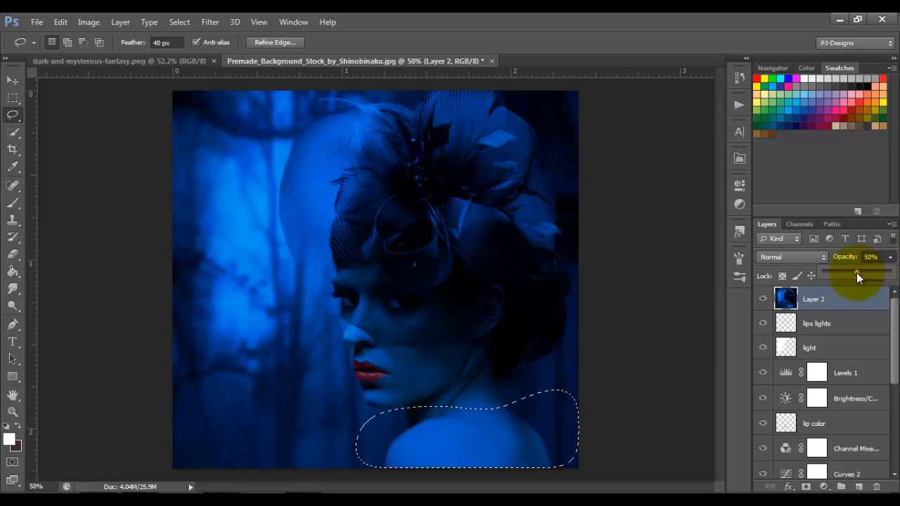
click(891, 258)
key(ctrl+d)
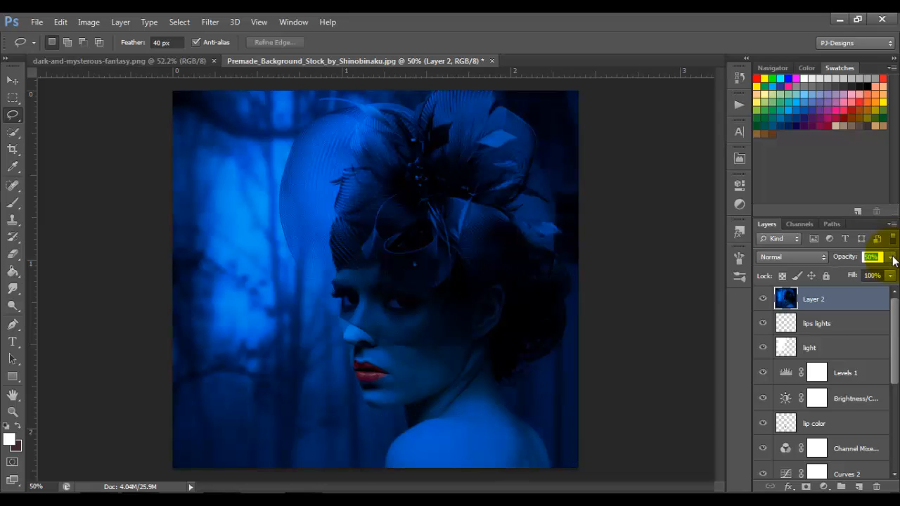
drag(345, 322, 320, 376)
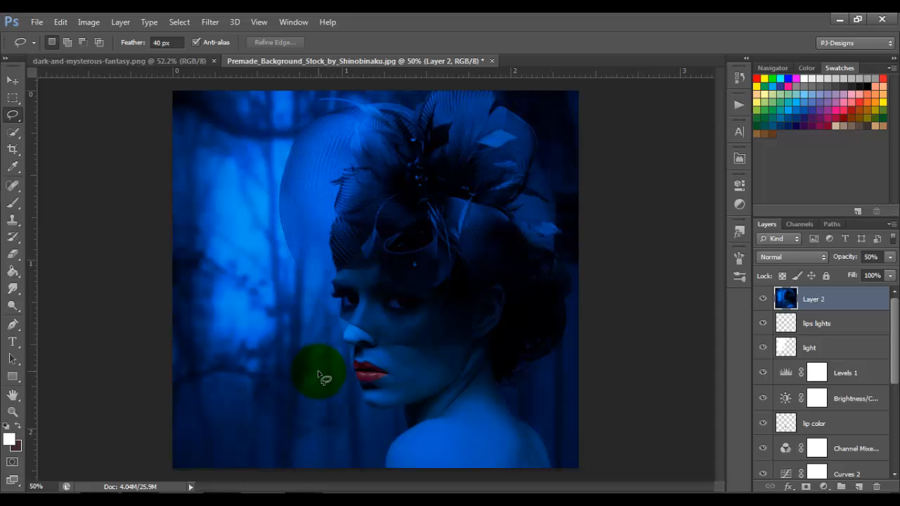
- Place the butterfly16 image from the tutorial folder into the portrait and shrink it to about 8% in the upper-left background
click(133, 490)
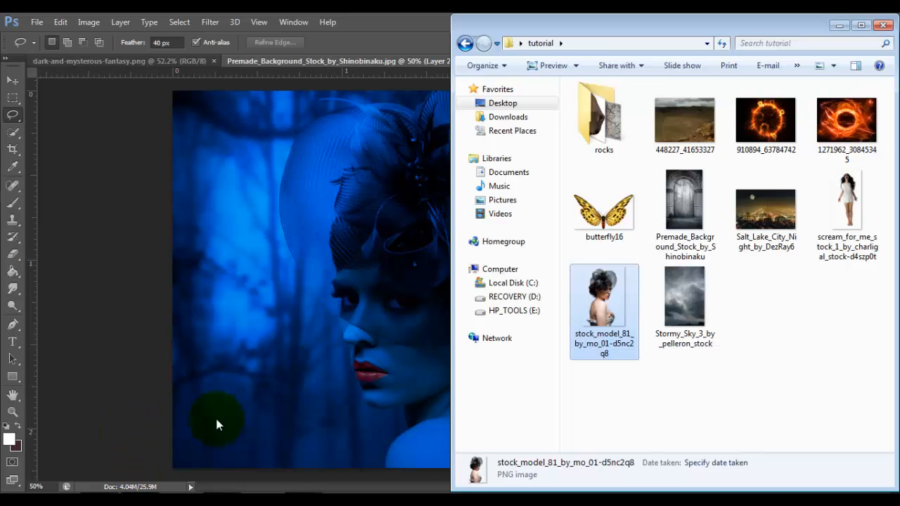
click(606, 203)
drag(606, 204, 225, 159)
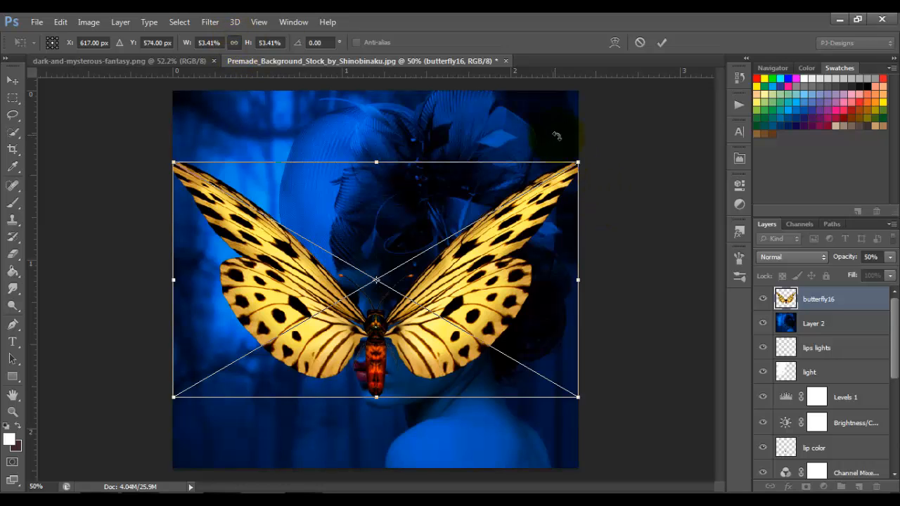
drag(577, 163, 281, 301)
drag(256, 340, 252, 137)
drag(316, 132, 253, 175)
drag(270, 146, 250, 156)
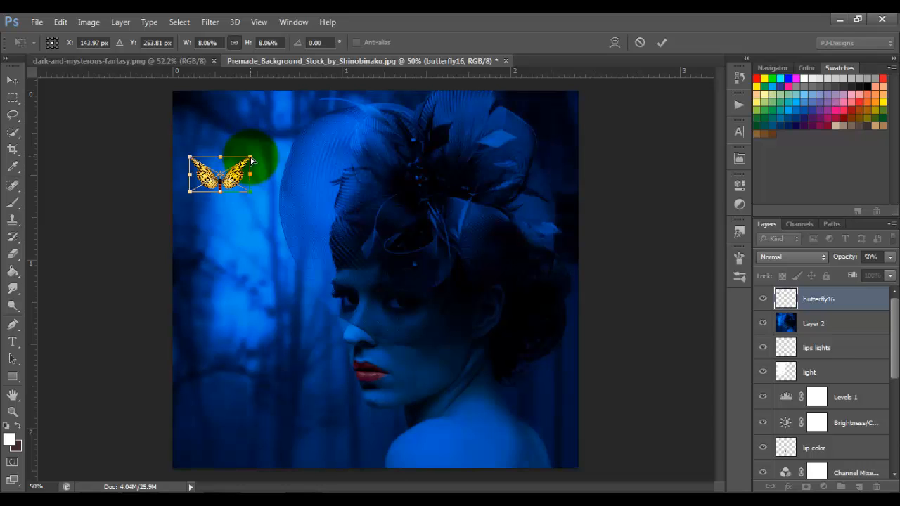
- Distort the butterfly's corners into a slightly angled, narrower perspective, apply the transform, and move it a little closer to the woman's hat
drag(251, 161, 251, 149)
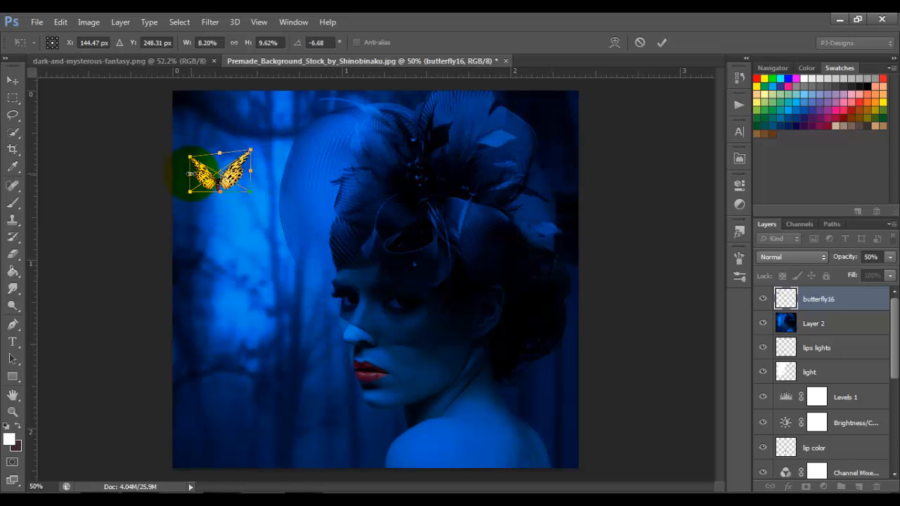
drag(190, 173, 201, 173)
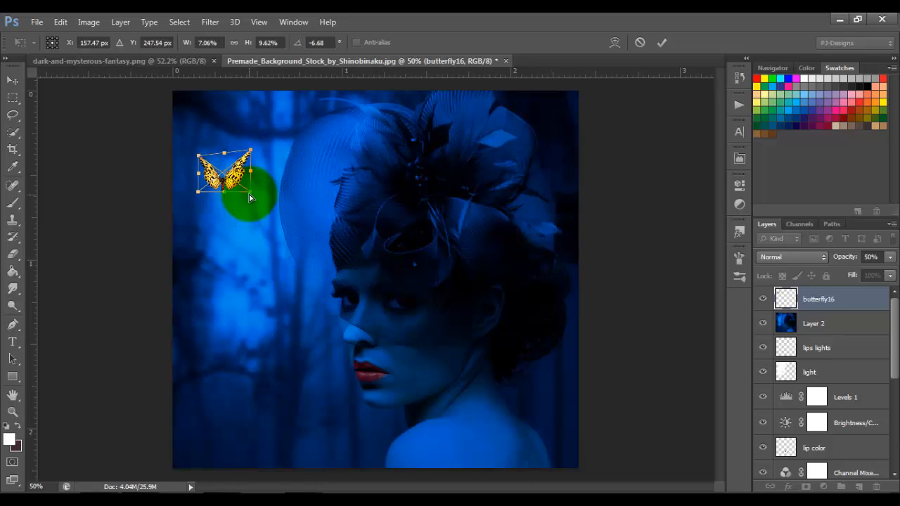
drag(250, 194, 244, 197)
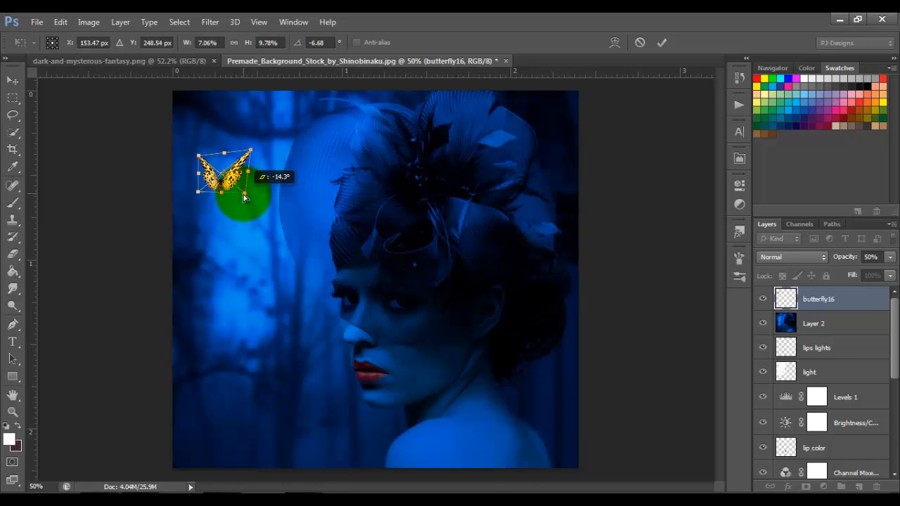
drag(199, 154, 202, 155)
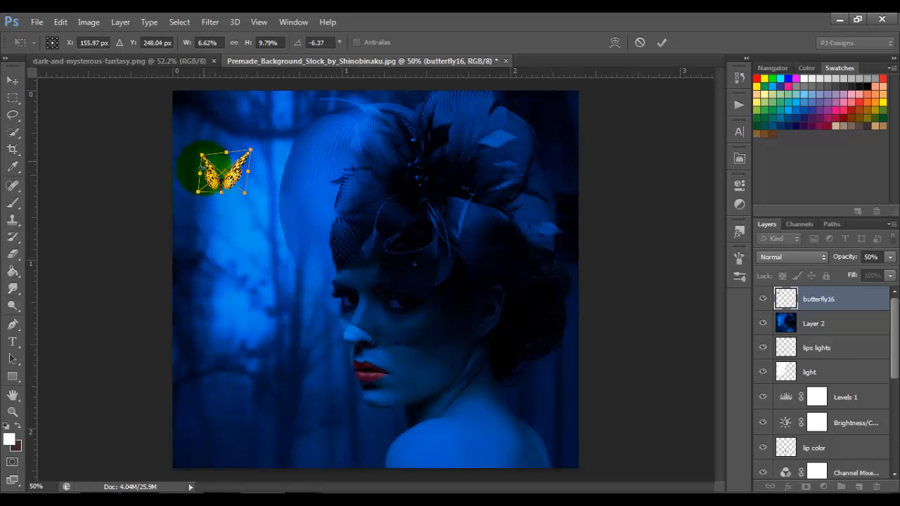
drag(199, 191, 199, 188)
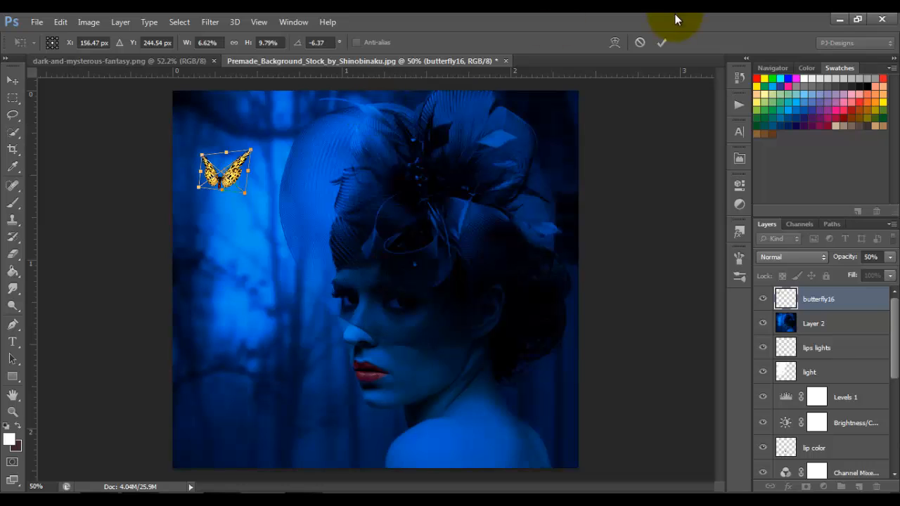
click(662, 44)
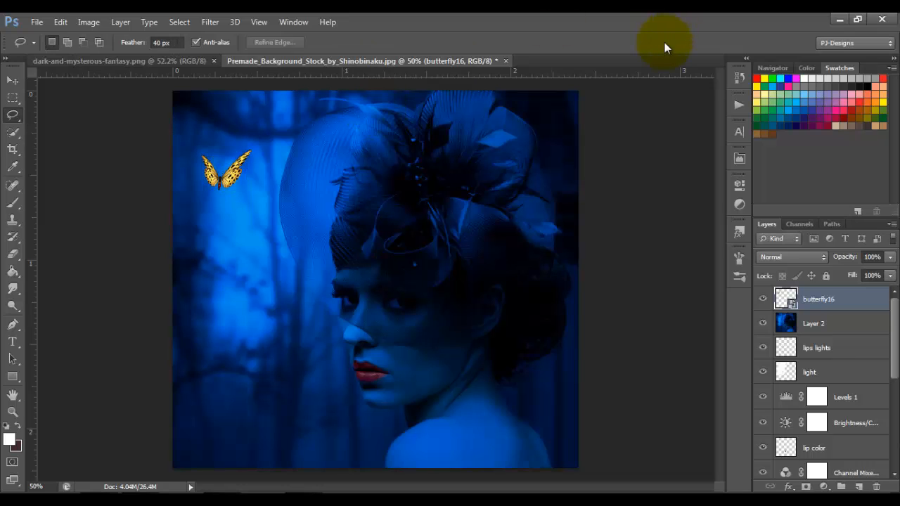
click(13, 80)
drag(223, 165, 246, 173)
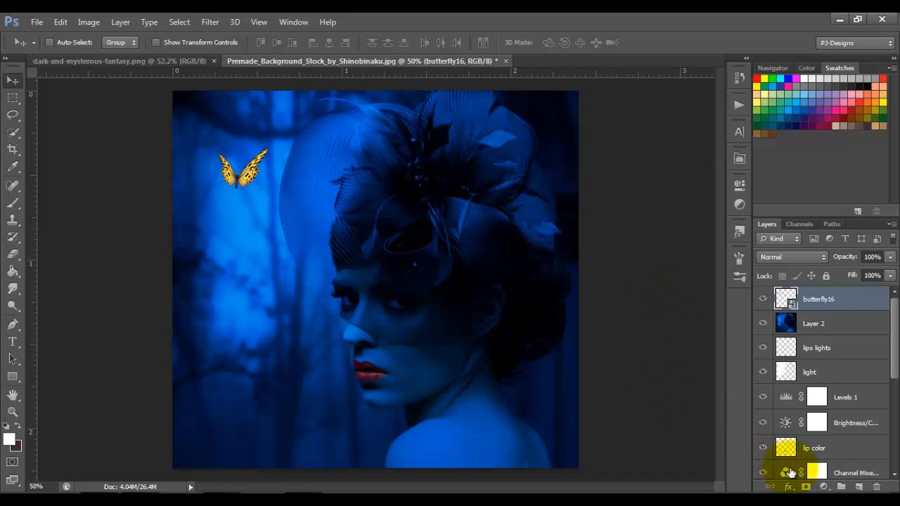
- Add a Selective Color adjustment above the butterfly and set its Reds to cyan 85%, magenta -27% and yellow -100%
click(824, 487)
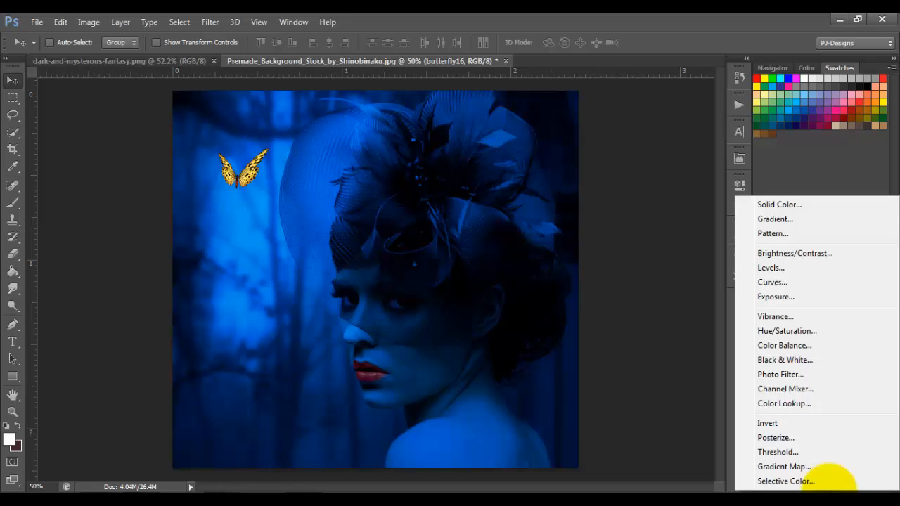
click(827, 485)
click(824, 487)
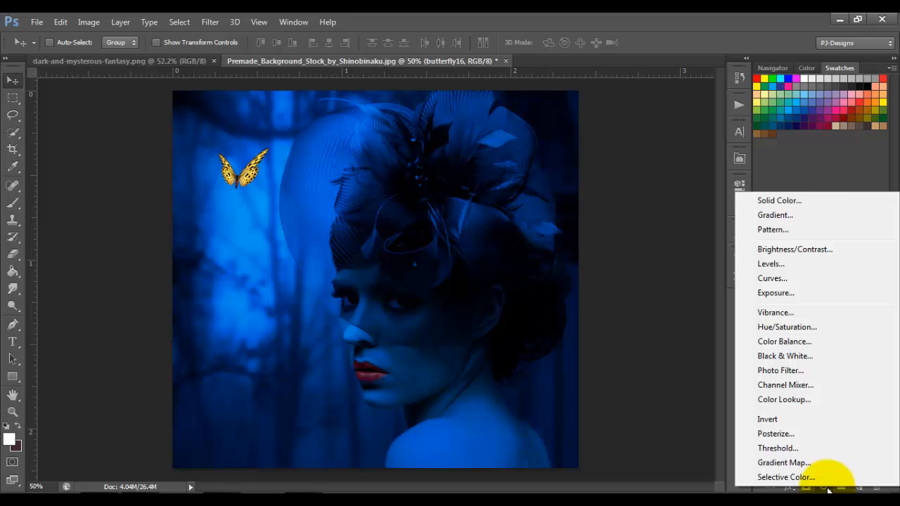
click(828, 476)
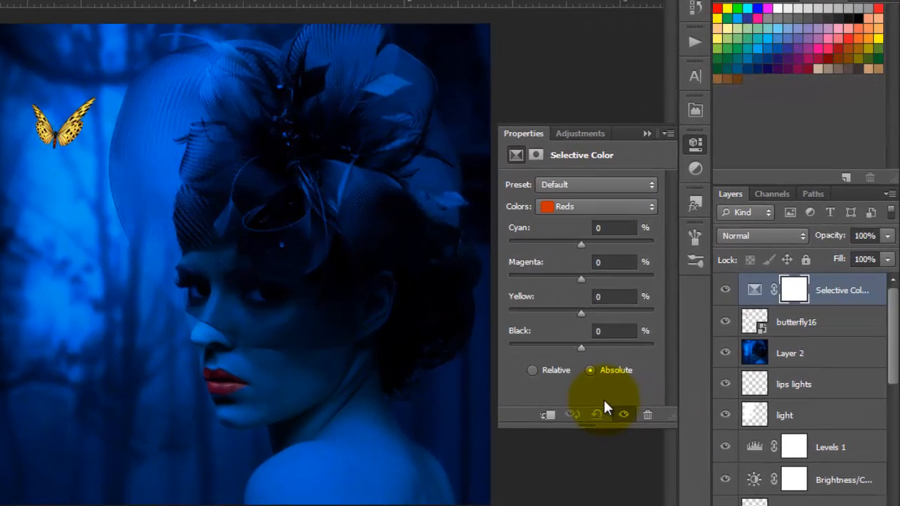
click(609, 229)
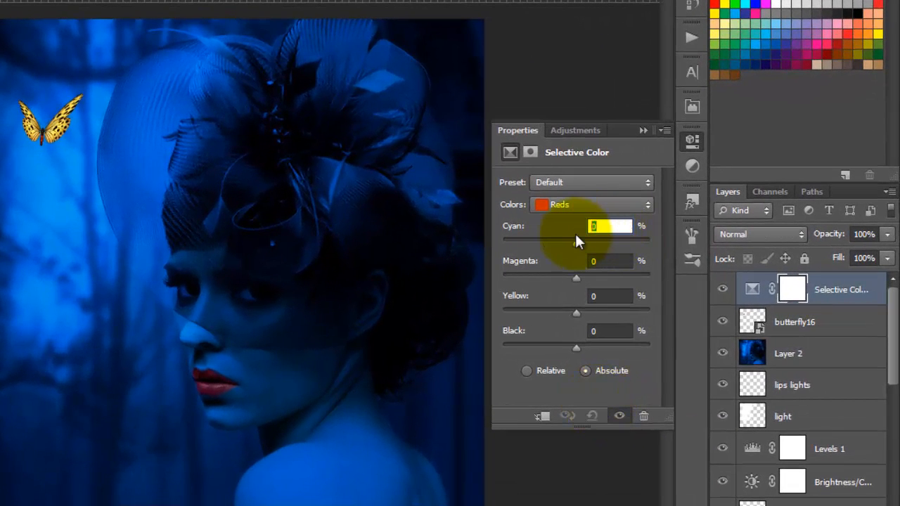
text(85)
key(Tab)
text(-27)
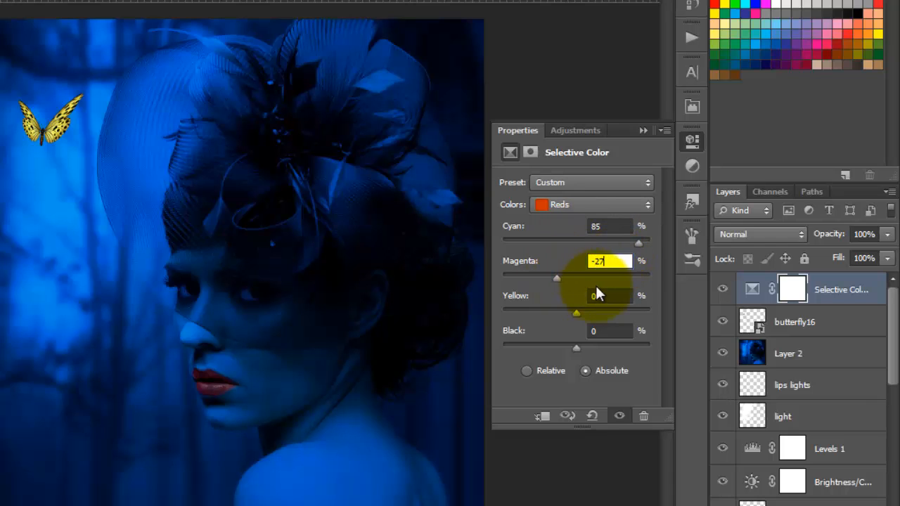
key(Tab)
text(-100)
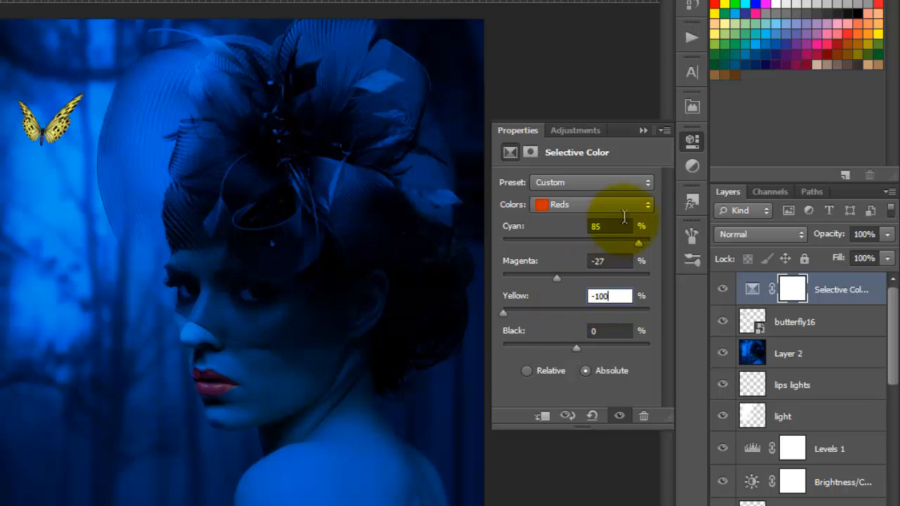
- Set the Selective Color adjustment's Yellows to cyan 59%, magenta -15% and yellow -100%
click(646, 205)
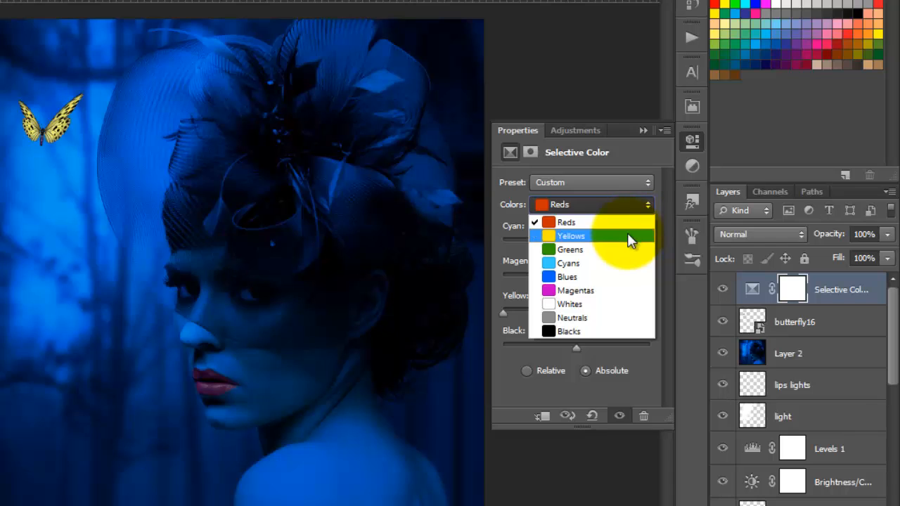
click(627, 236)
click(621, 227)
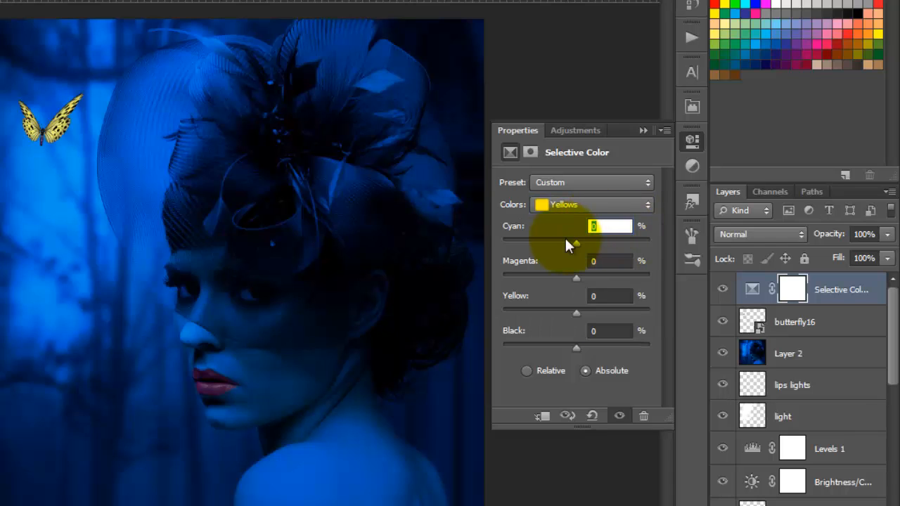
text(59)
click(594, 261)
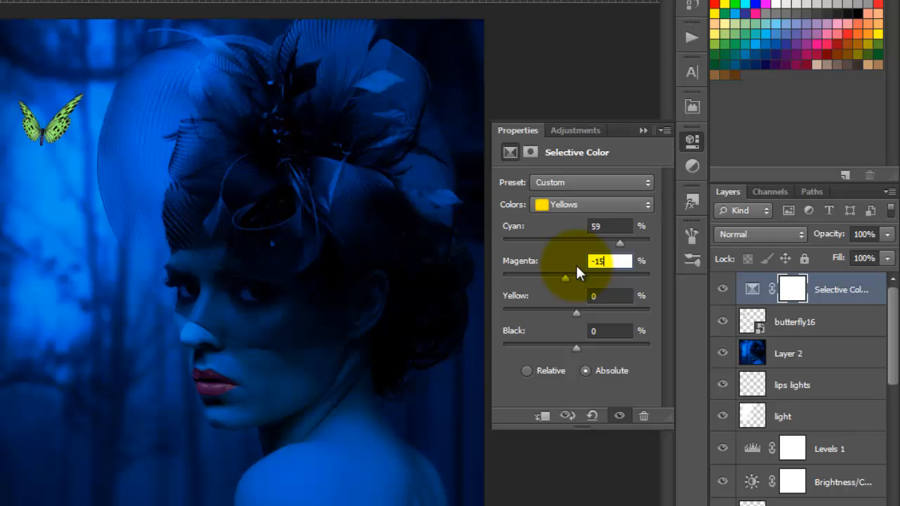
click(576, 303)
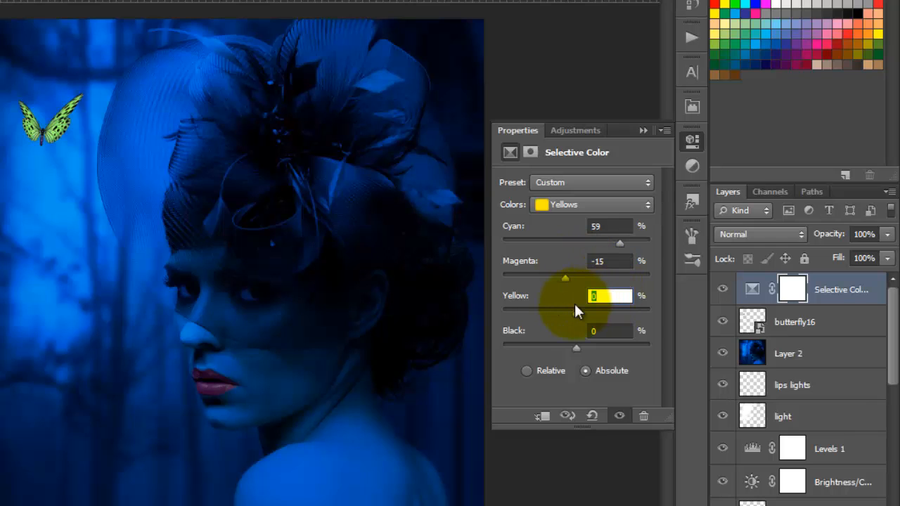
text(-100)
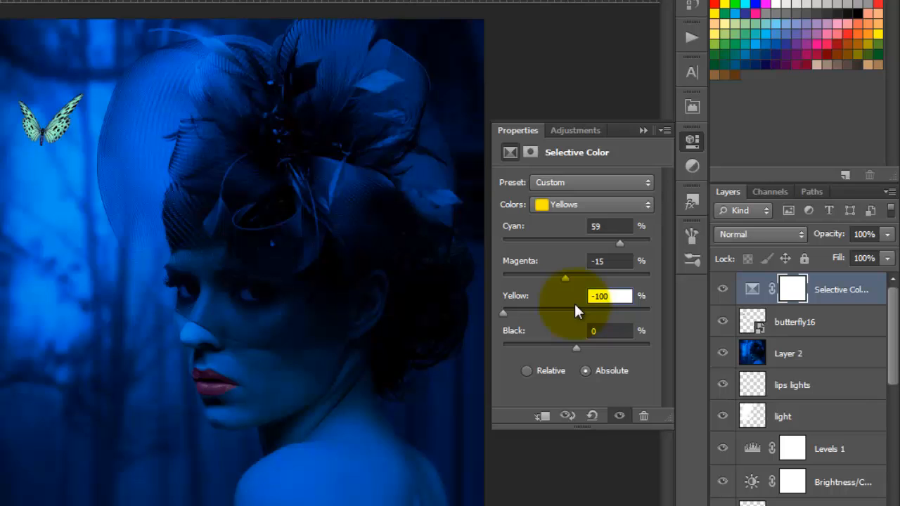
- Set the Selective Color adjustment's Neutrals to cyan 21%, magenta -14% and yellow -20%
click(622, 205)
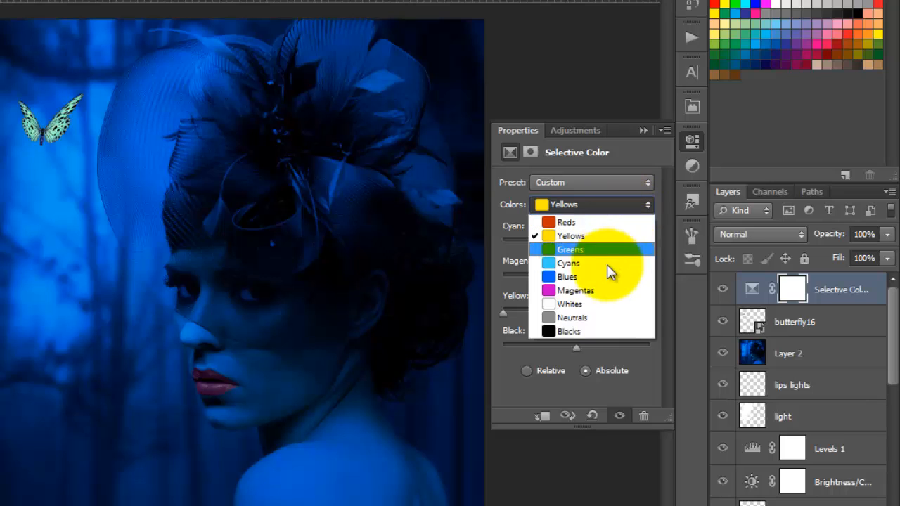
click(585, 317)
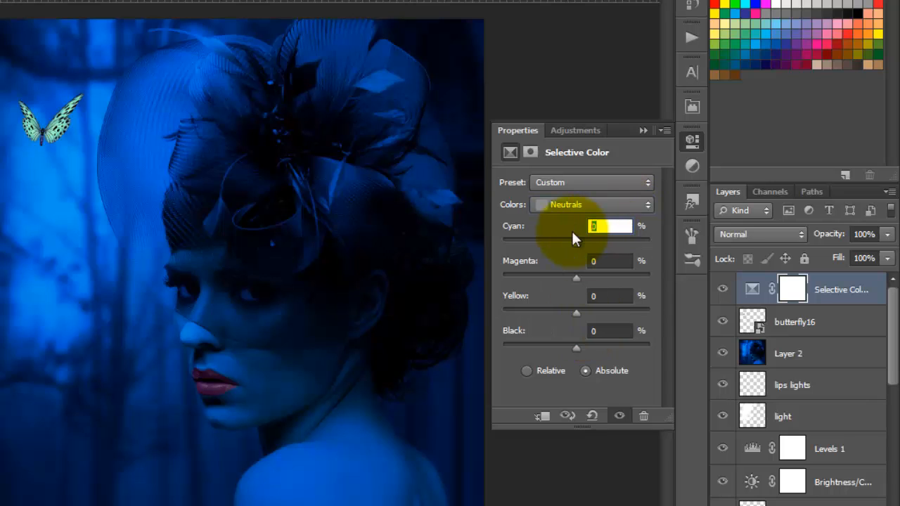
text(21)
click(596, 261)
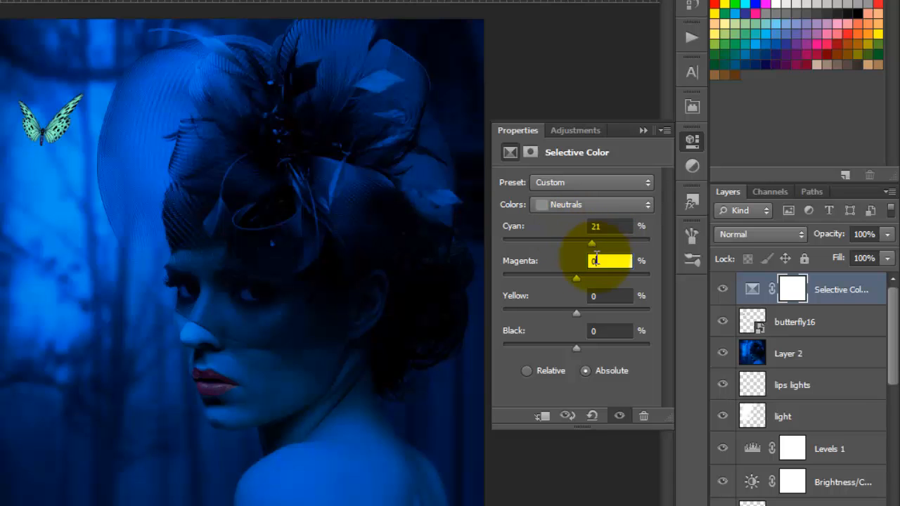
text(-14)
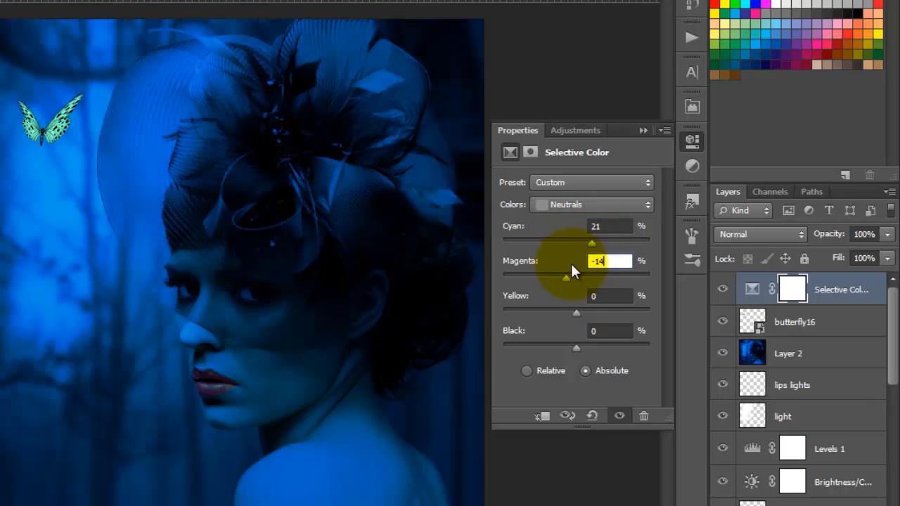
click(610, 296)
text(-20)
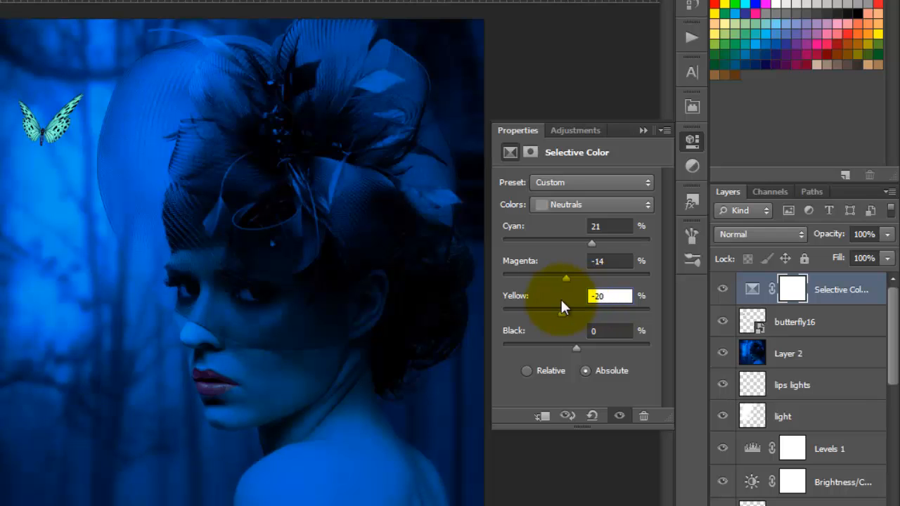
- Change the Neutrals' magenta to 14% and clip the Selective Color adjustment to the butterfly16 layer
click(619, 259)
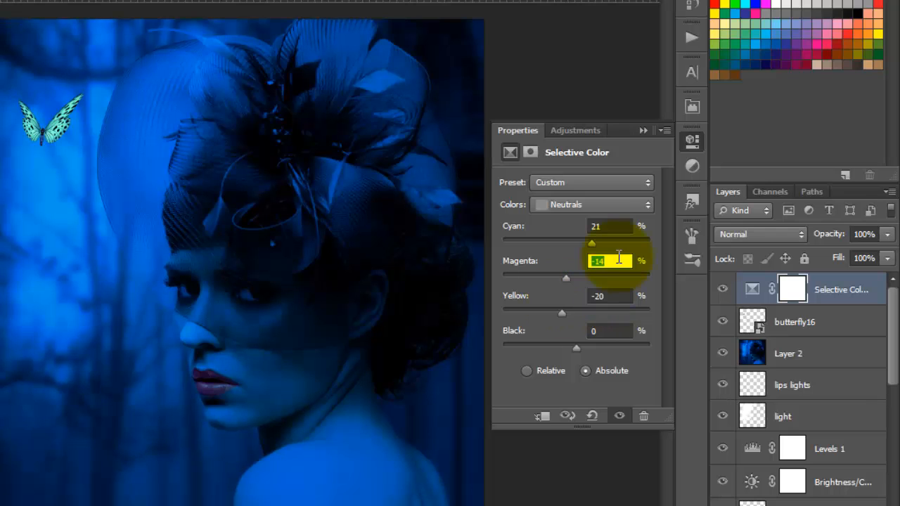
text(14)
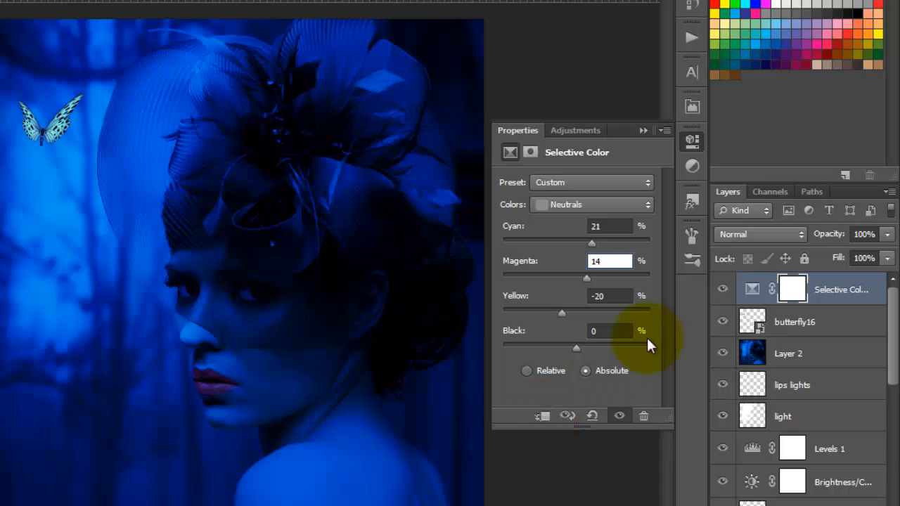
click(543, 417)
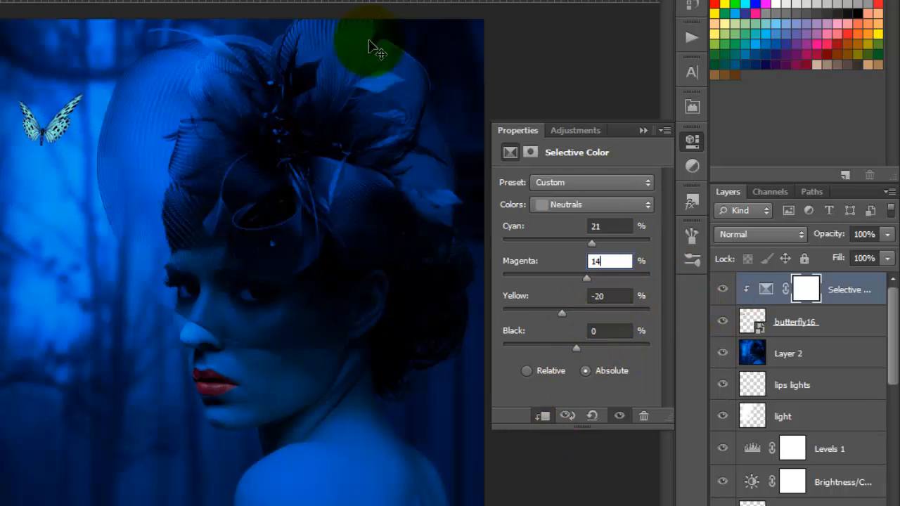
key(Return)
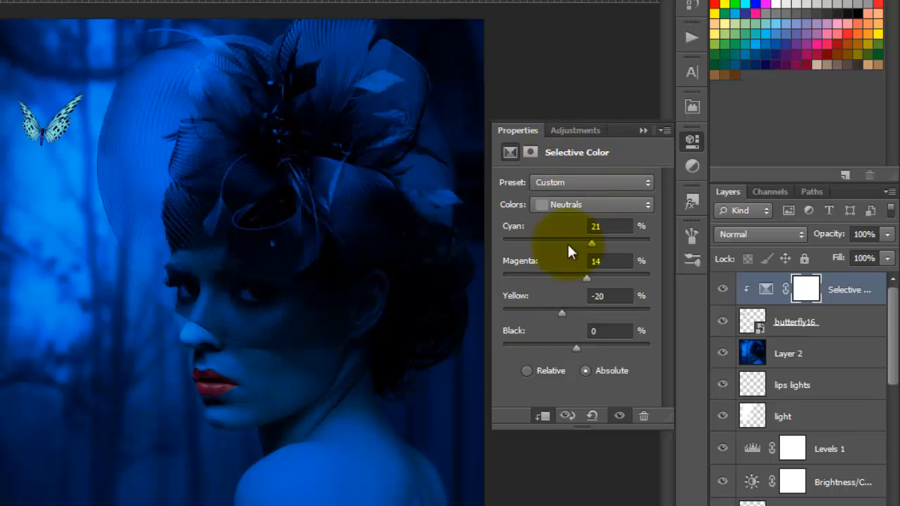
- Add a Channel Mixer adjustment above the Selective Color layer and clip it to the butterfly16 layer
click(639, 131)
click(800, 503)
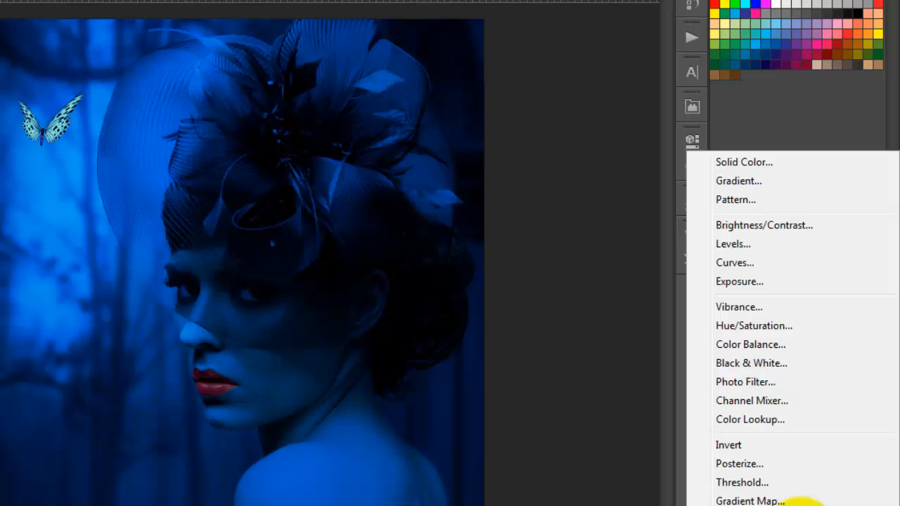
click(791, 401)
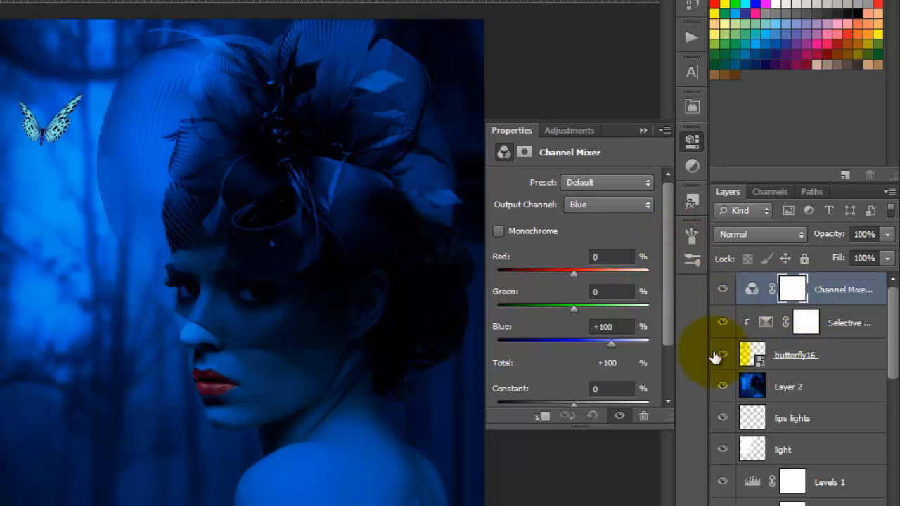
click(540, 415)
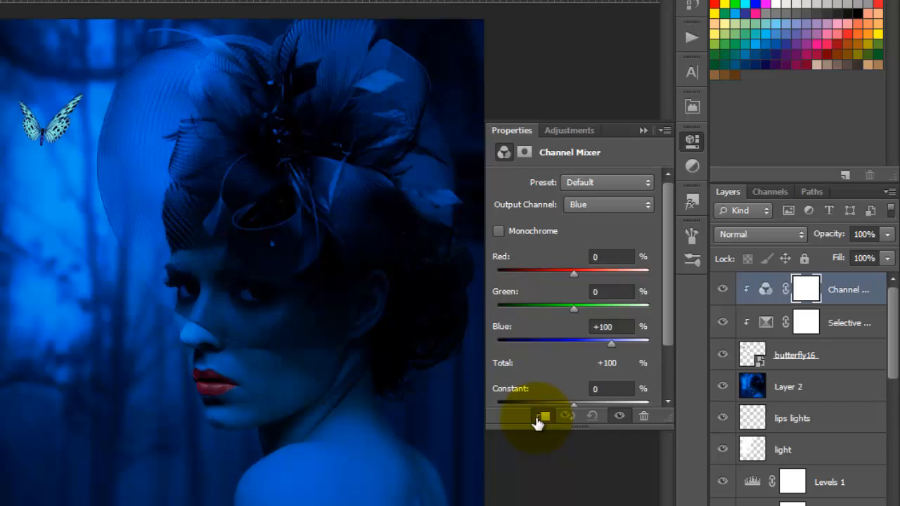
- Set the Channel Mixer's Red output channel to red -24%, green 26% and blue -50%
click(641, 205)
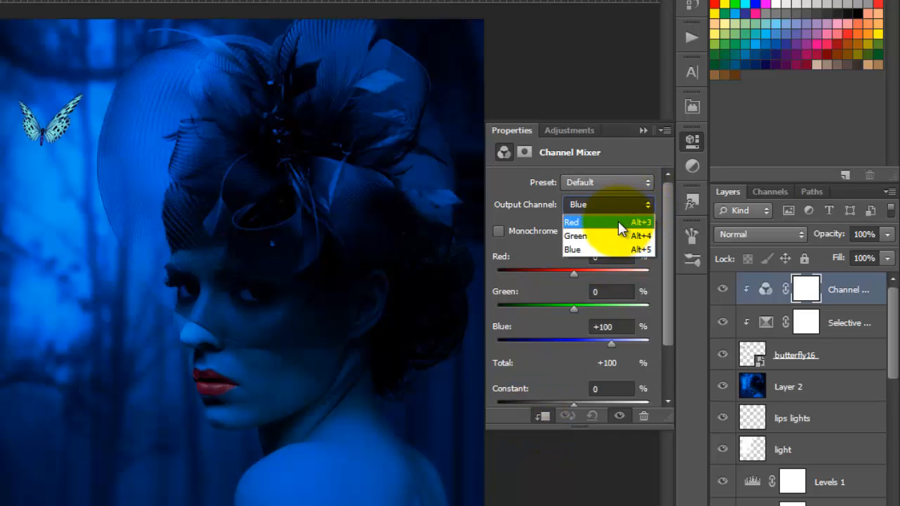
click(618, 221)
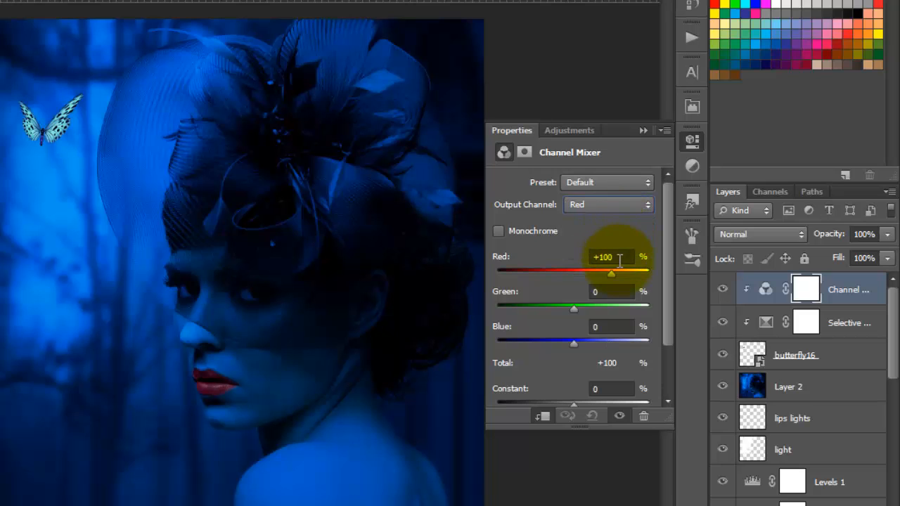
click(621, 256)
text(-)
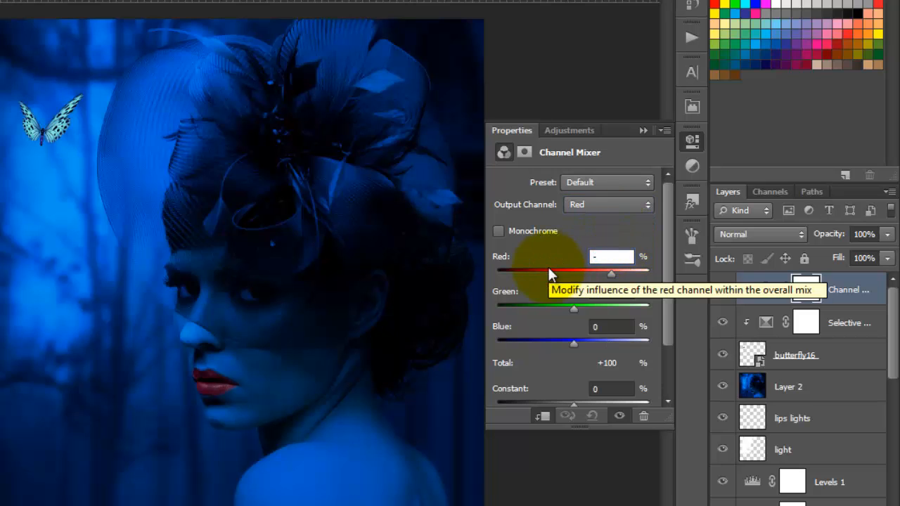
text(24)
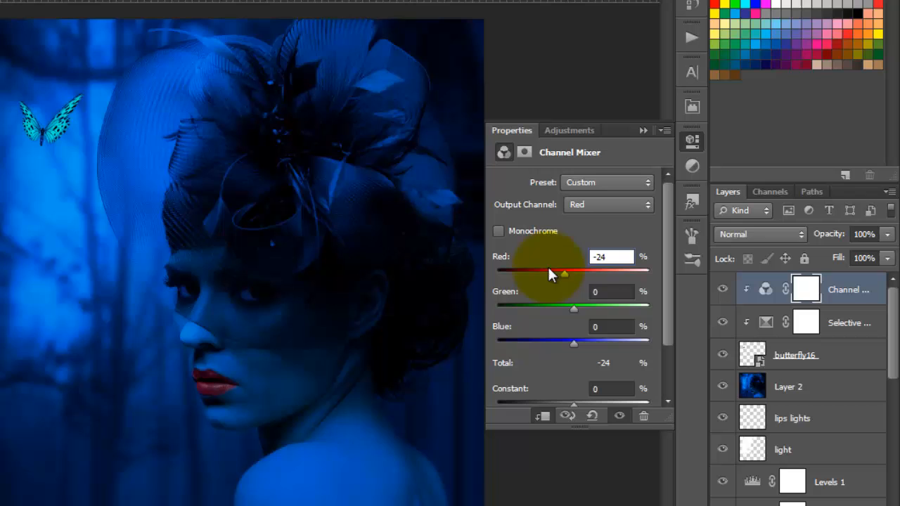
click(599, 291)
text(26)
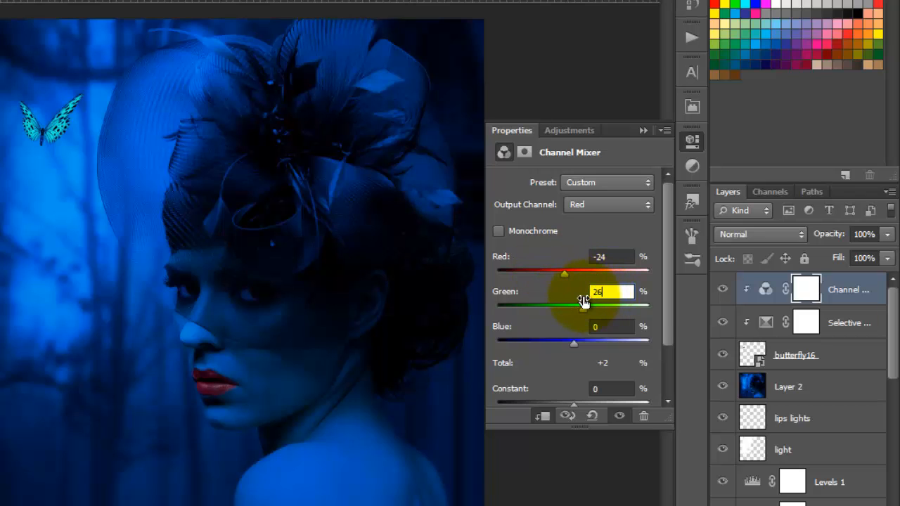
key(Tab)
text(-50)
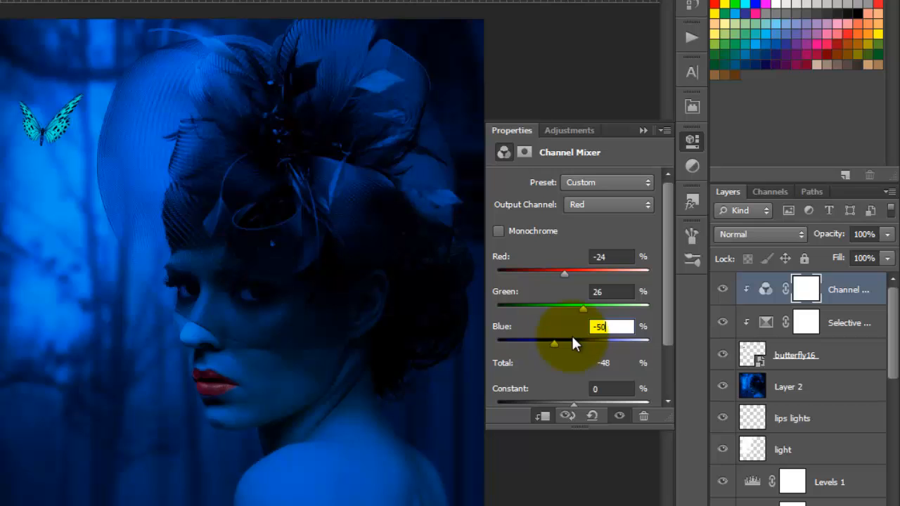
- Set the red value of the Channel Mixer's Blue output channel to 72%
click(642, 204)
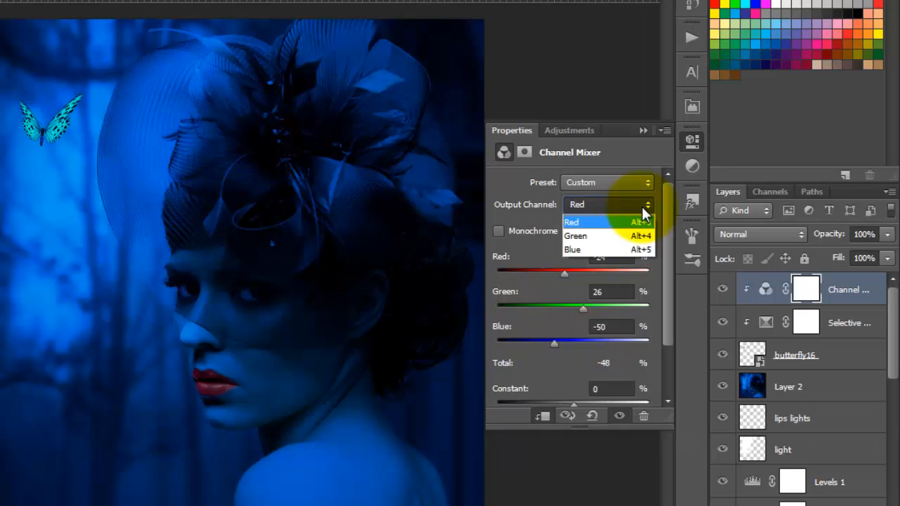
click(626, 247)
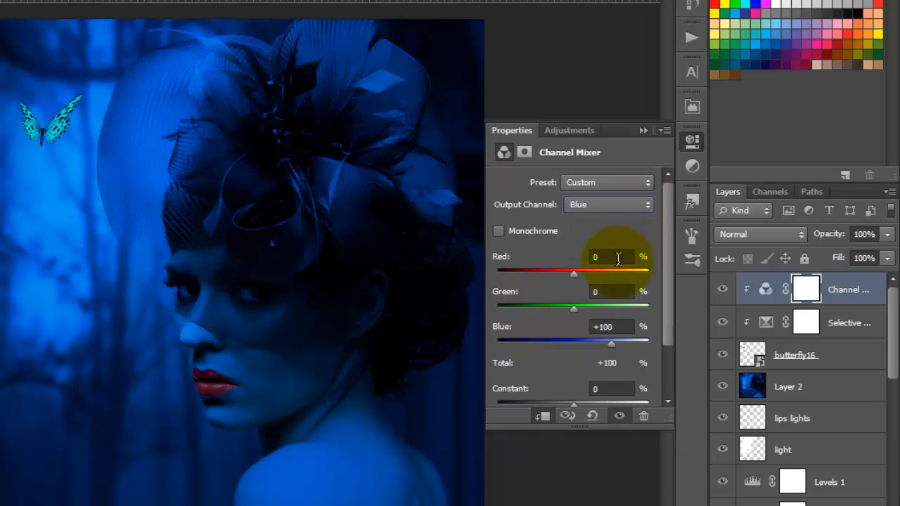
click(606, 256)
text(72)
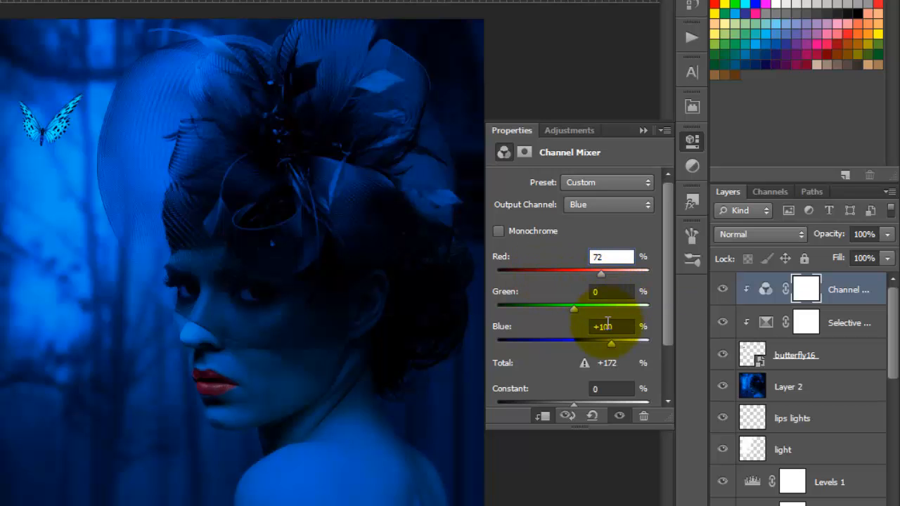
key(Return)
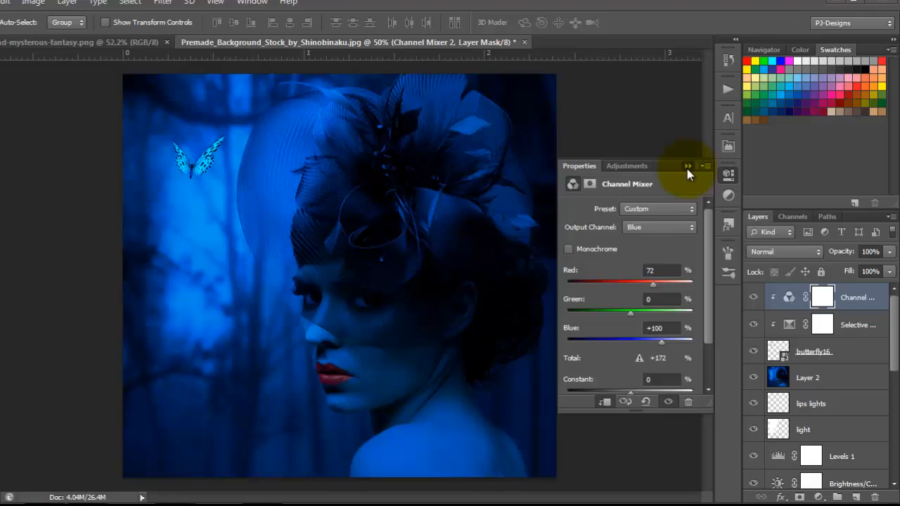
click(643, 130)
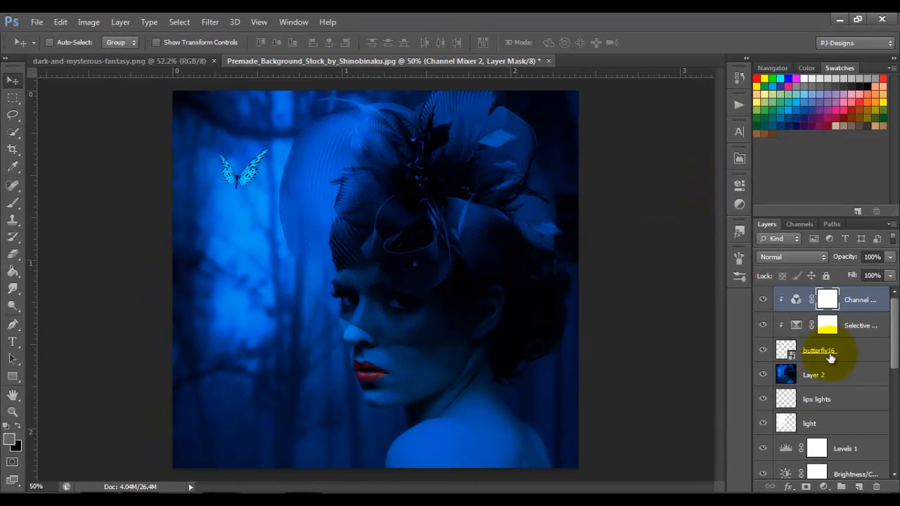
- Add an Inner Shadow effect to the butterfly16 layer with the Linear Light blend mode
click(865, 356)
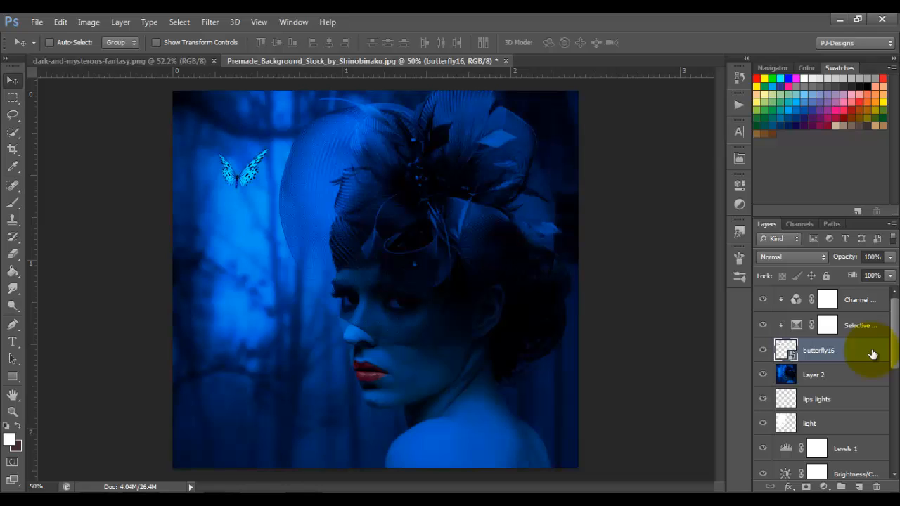
double_click(872, 353)
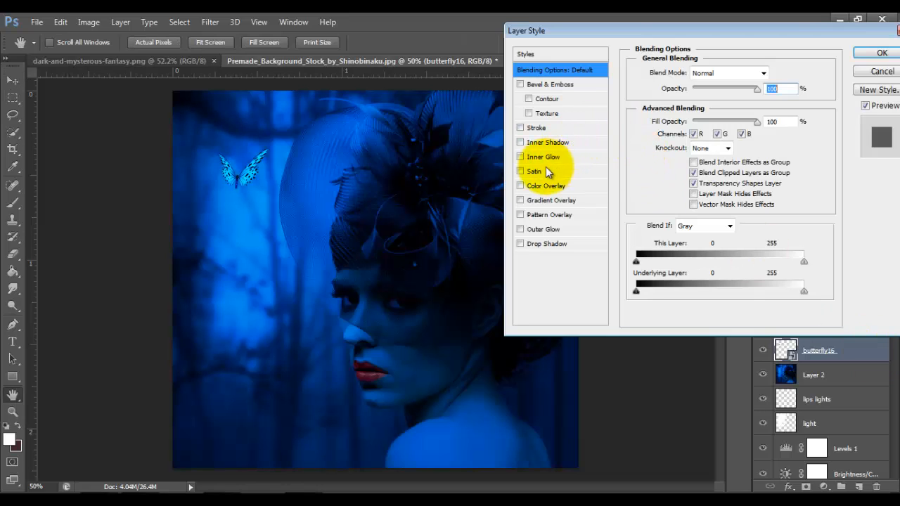
click(547, 143)
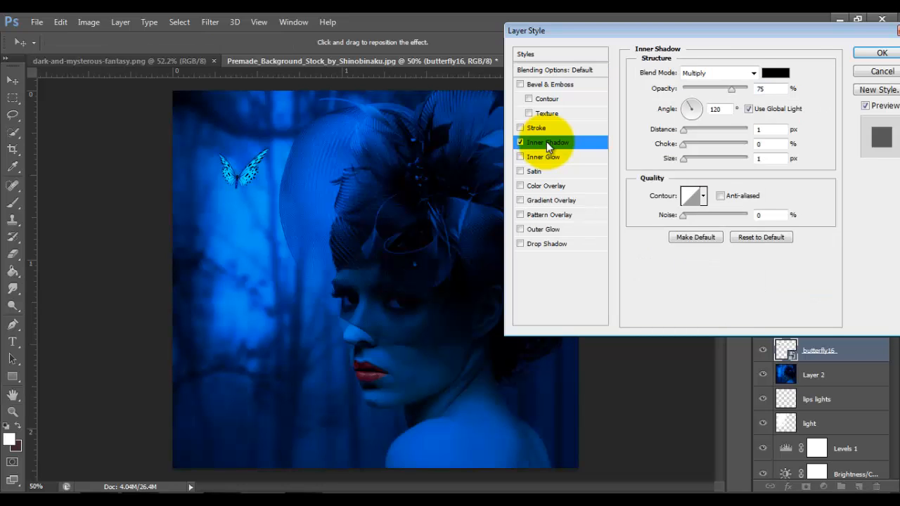
click(750, 73)
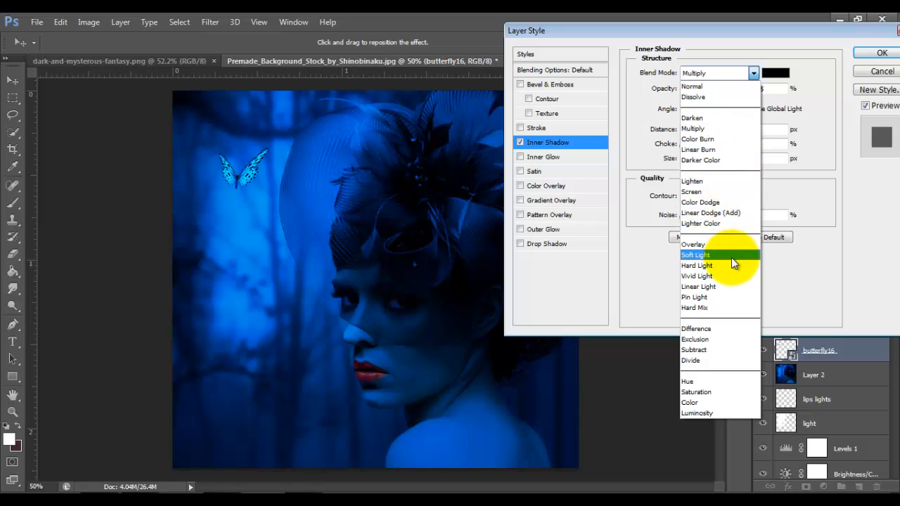
click(726, 286)
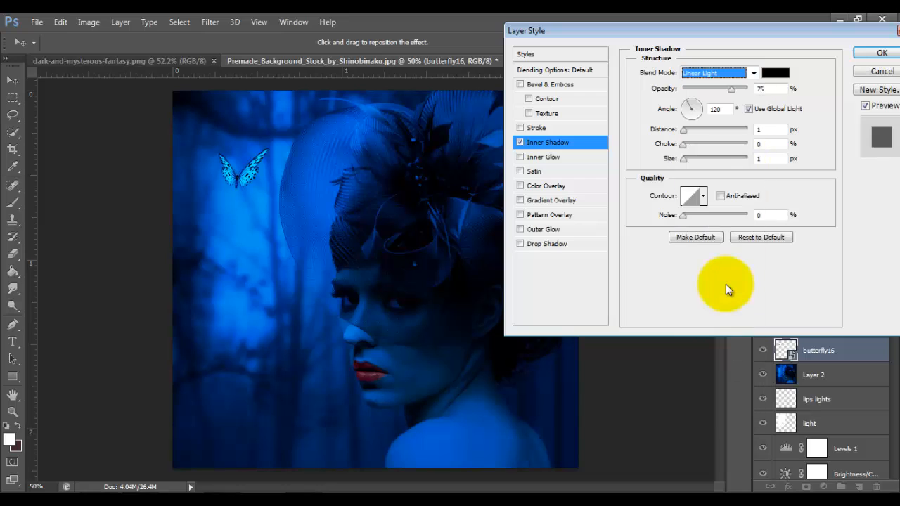
- Set the butterfly's inner shadow color to 00c7f3
click(775, 73)
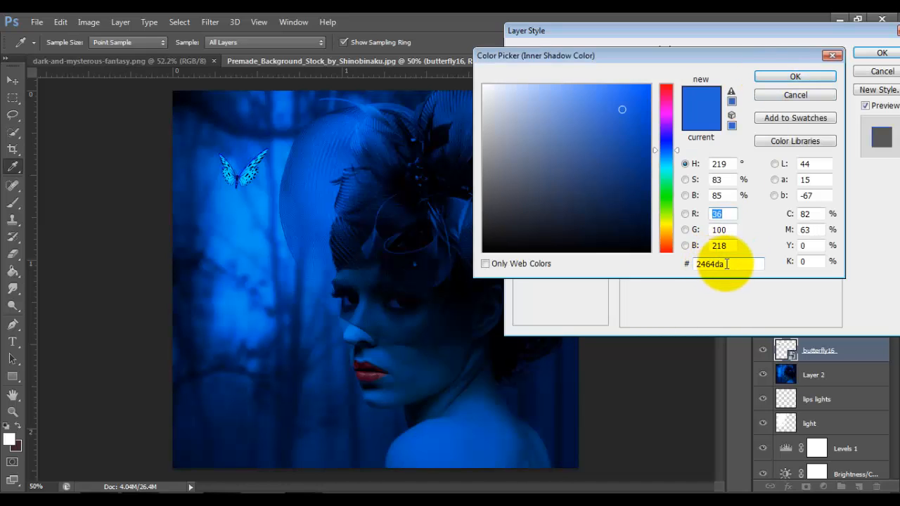
drag(727, 263, 665, 274)
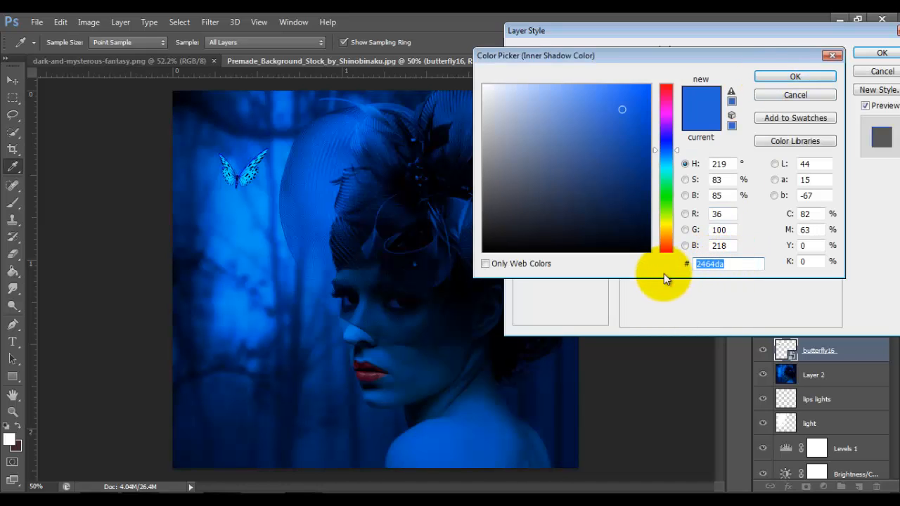
text(00c7)
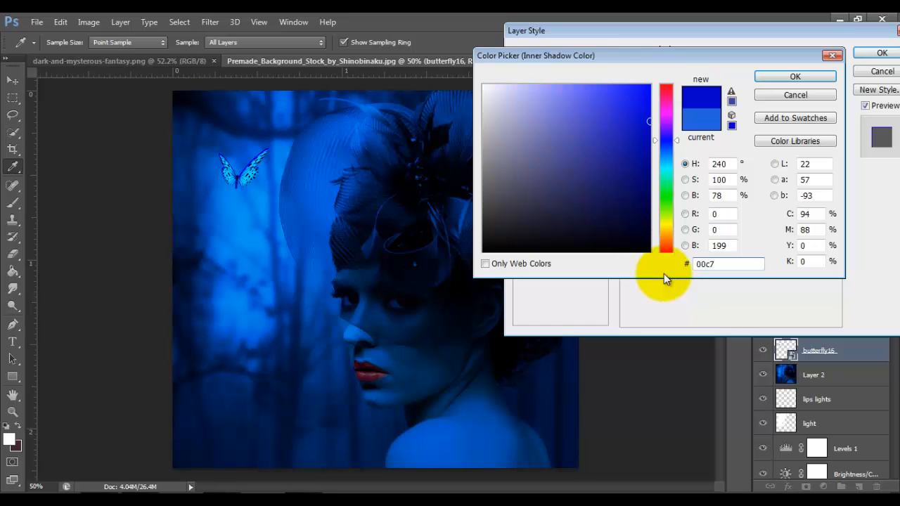
text(f3)
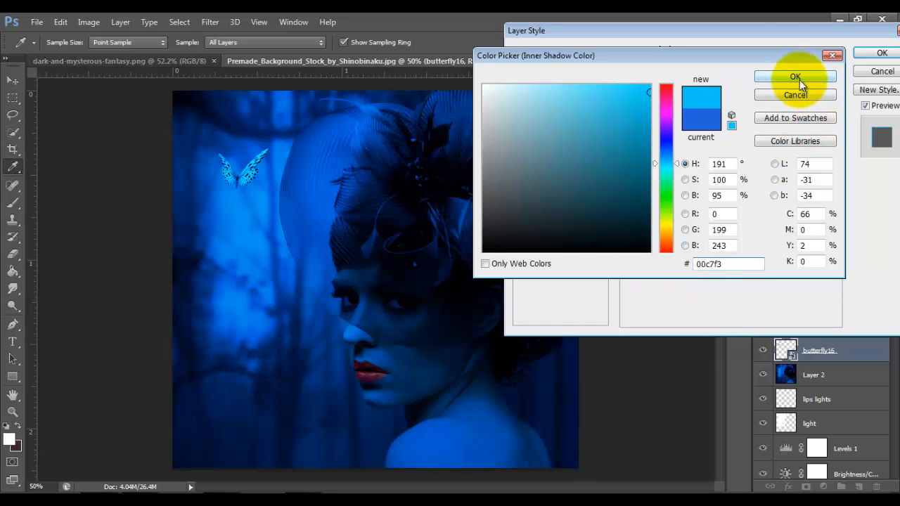
drag(735, 263, 633, 274)
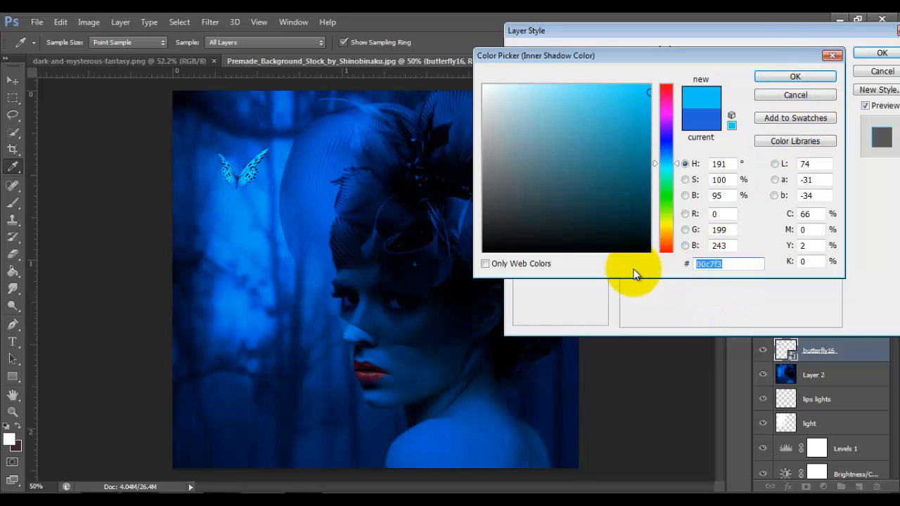
click(775, 76)
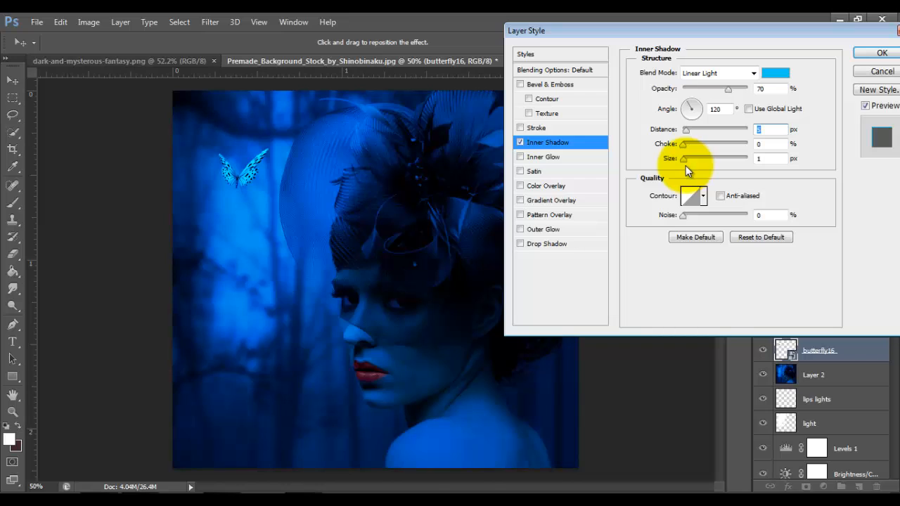
- Set the inner shadow to 70% opacity, 5 px distance and 1 px size, with Use Global Light off
key(Tab)
key(Tab)
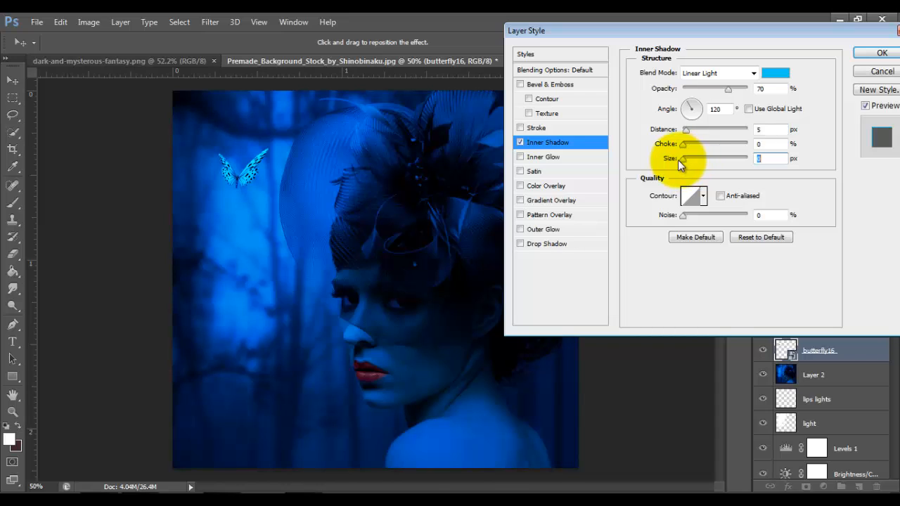
text(1)
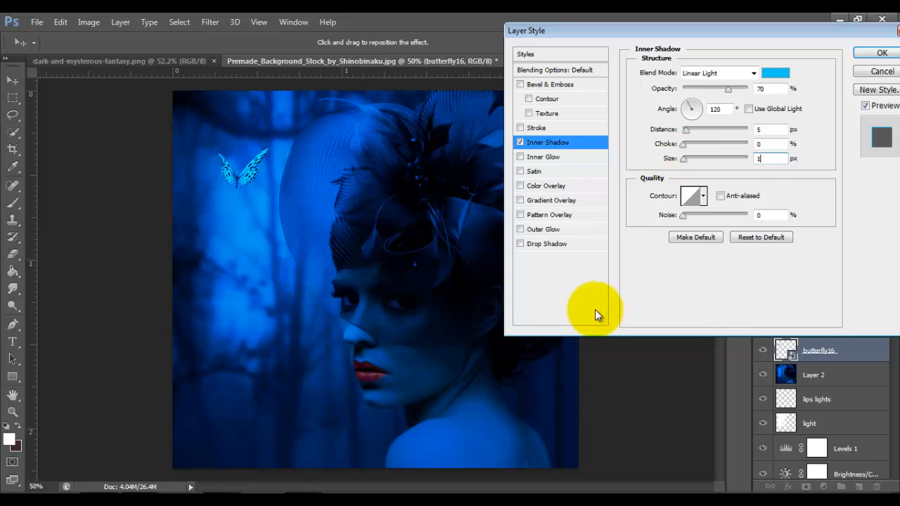
- Add an Outer Glow effect to the butterfly16 layer and set its color to 00c7f3
click(533, 231)
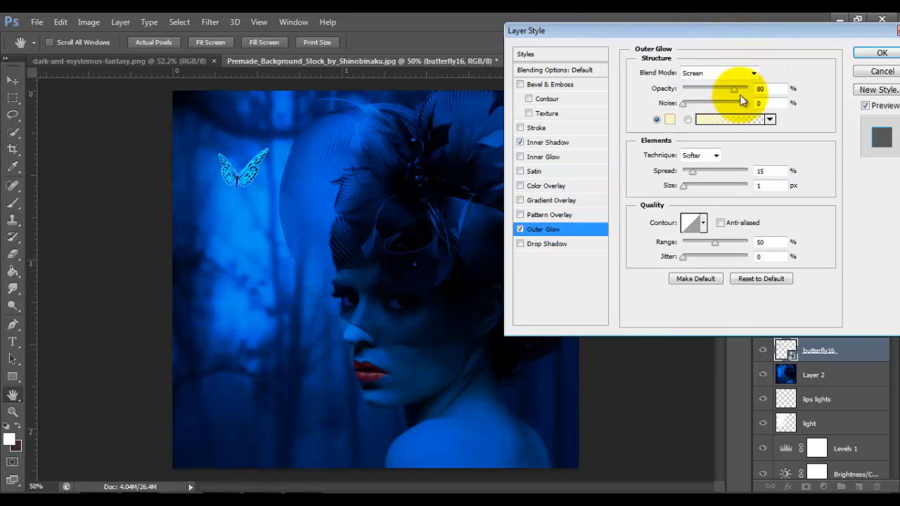
click(670, 119)
click(738, 268)
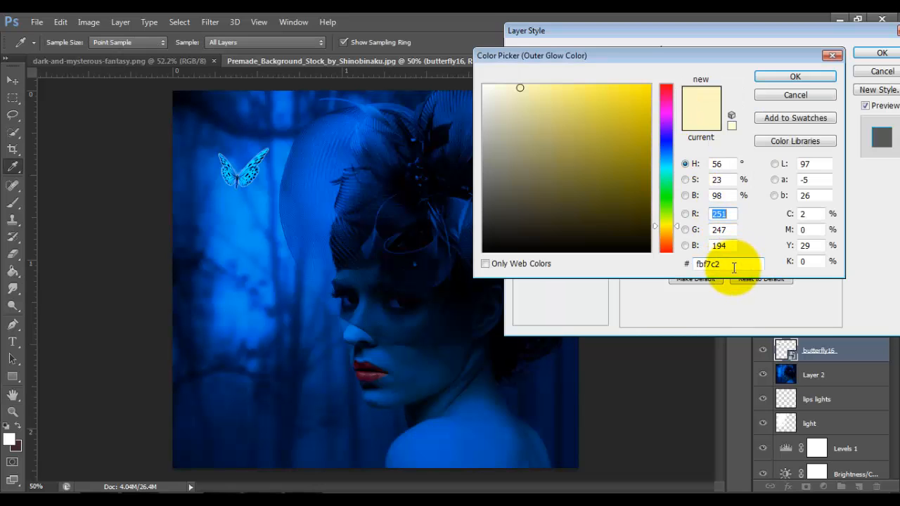
drag(738, 267, 657, 271)
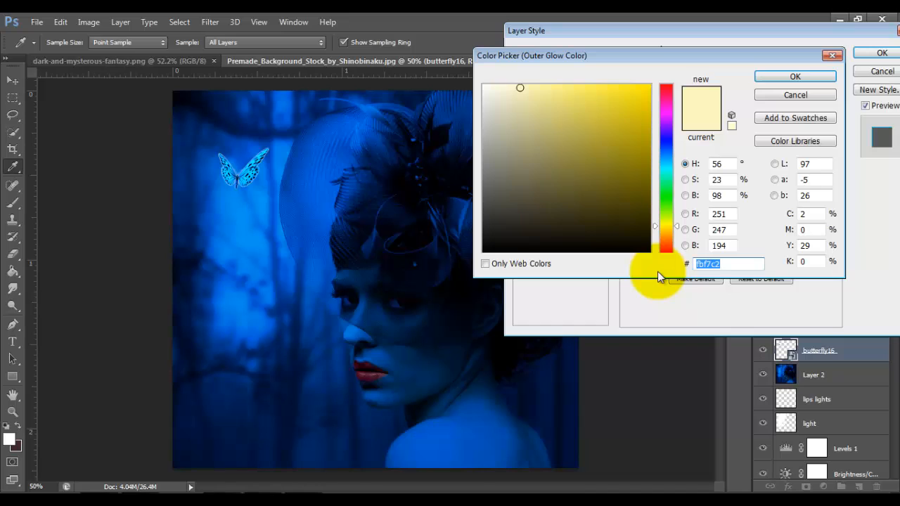
text(00c7f3)
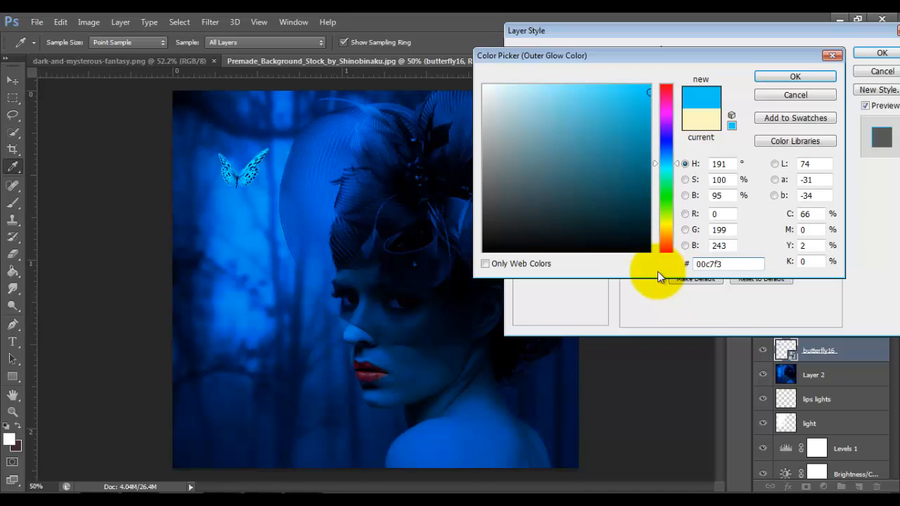
click(788, 77)
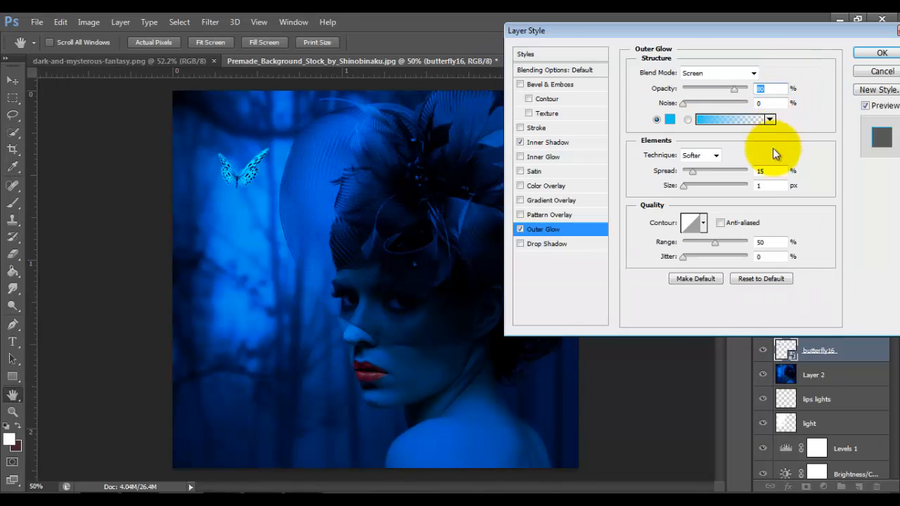
- Set the butterfly's outer glow size to 16 px
click(687, 186)
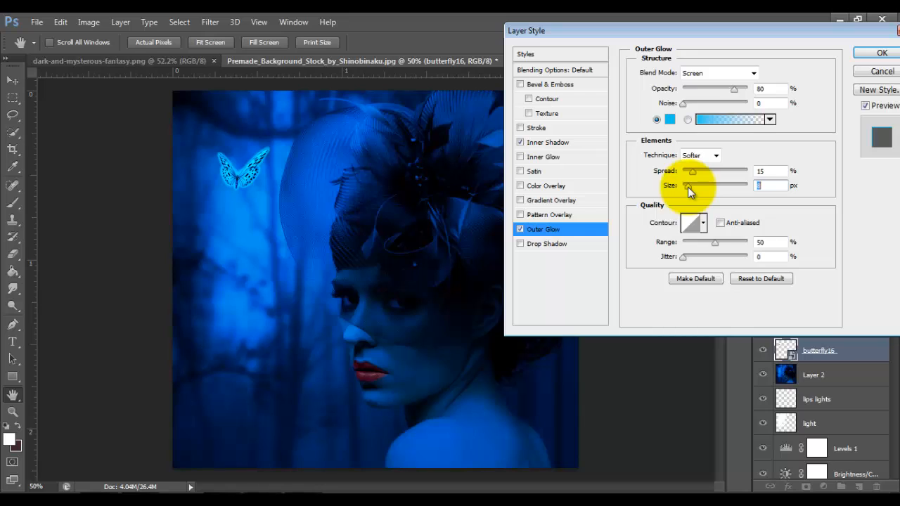
drag(688, 187, 693, 187)
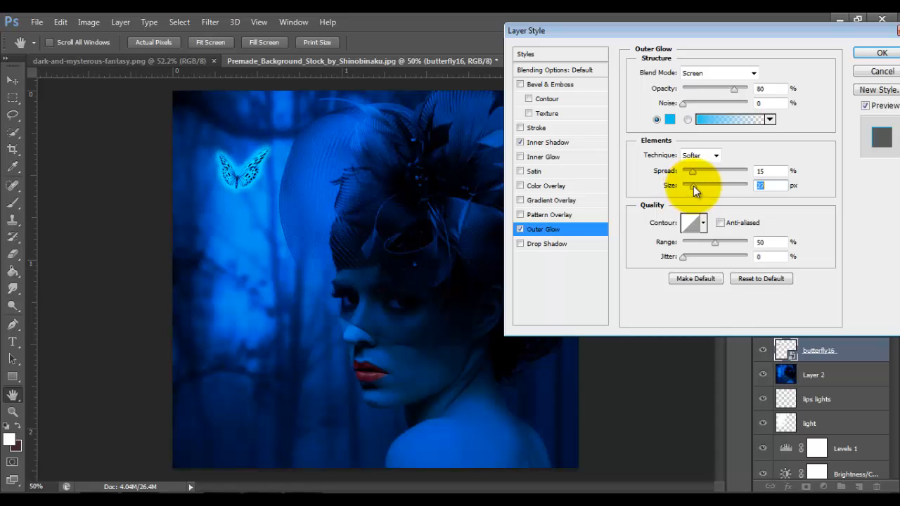
key(ctrl+z)
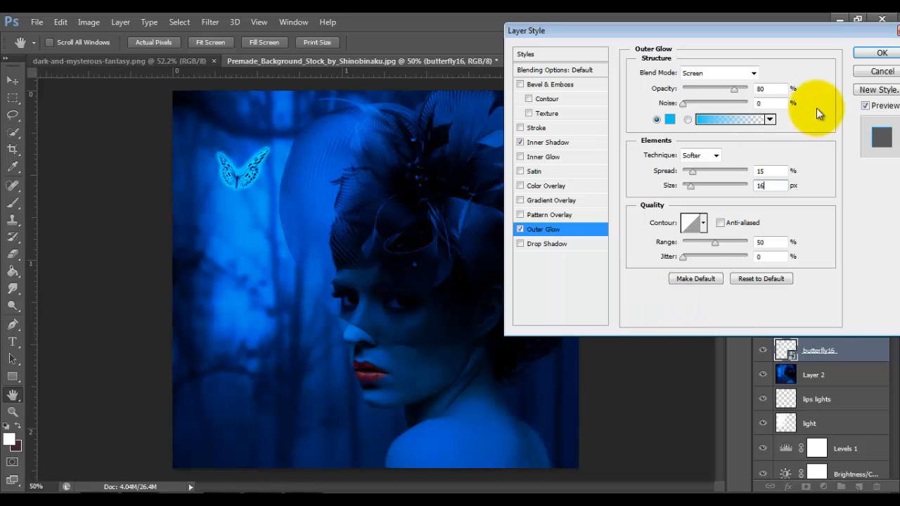
- Apply the butterfly's layer style and add a new layer named sparkles above the Channel Mixer adjustment
click(870, 55)
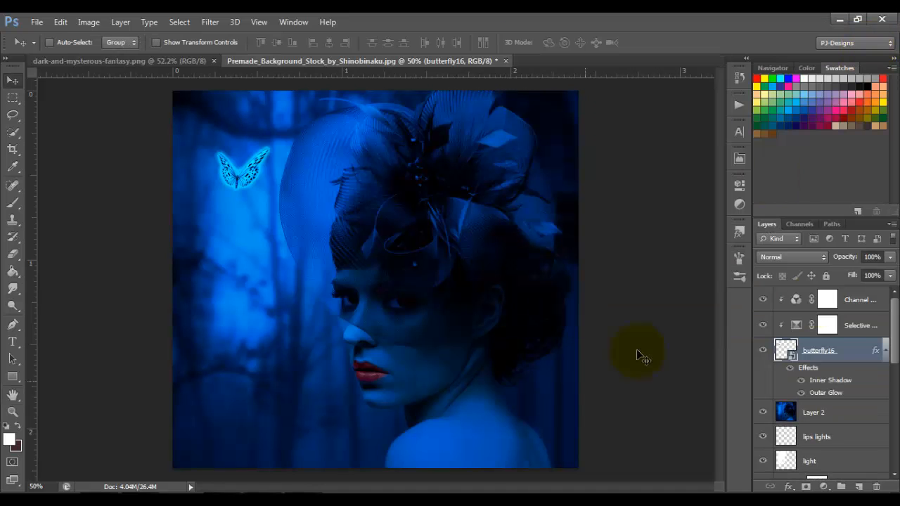
click(856, 302)
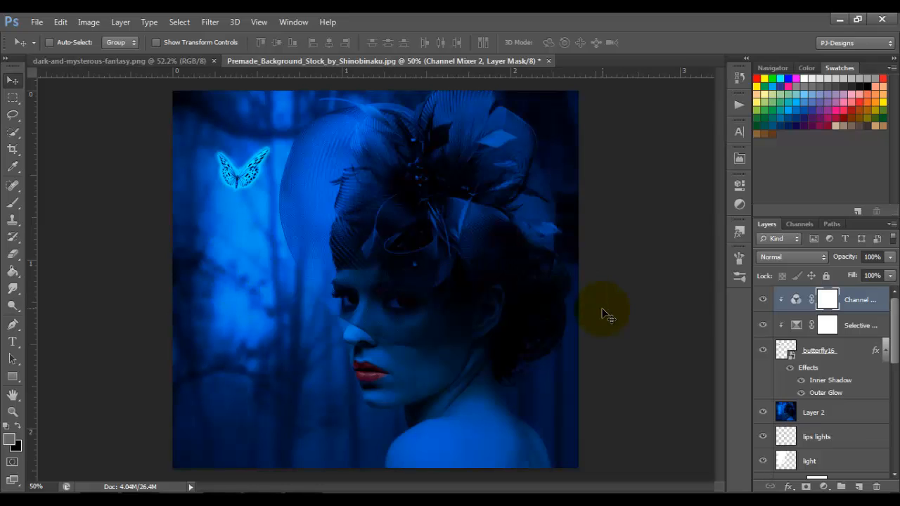
click(859, 487)
double_click(815, 300)
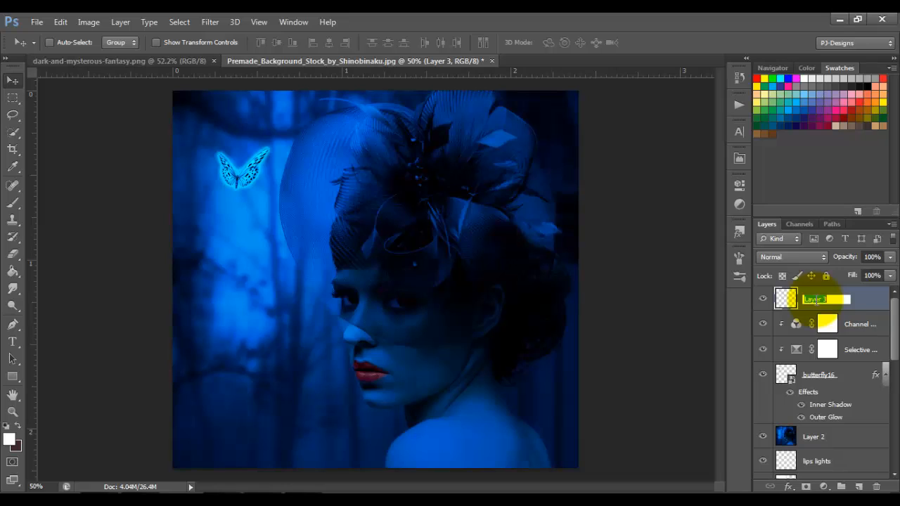
text(sparkles)
key(Return)
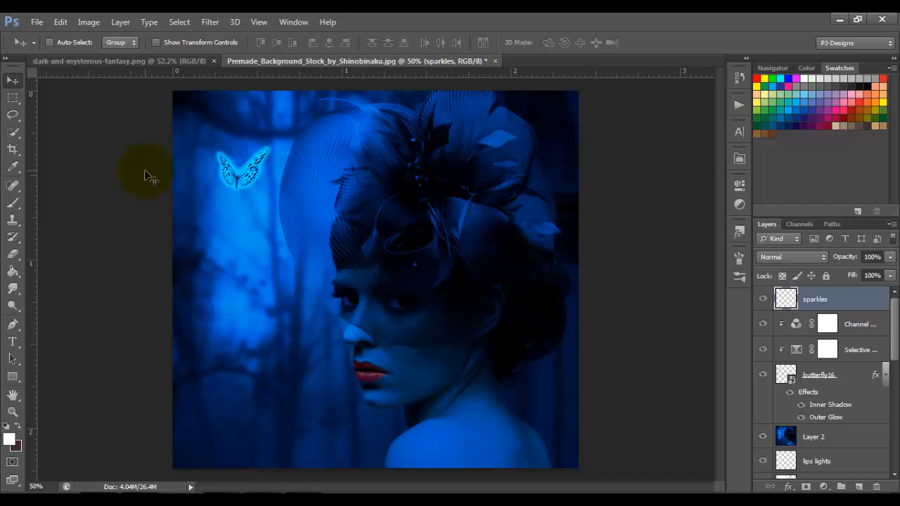
- Set up the Brush tool with a hard round tip at 100% hardness and 2 px size
click(12, 202)
click(68, 41)
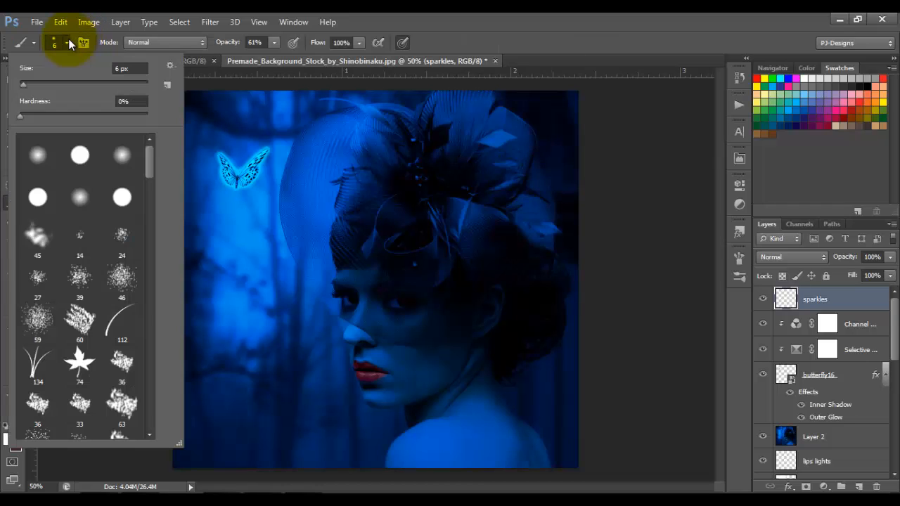
click(79, 154)
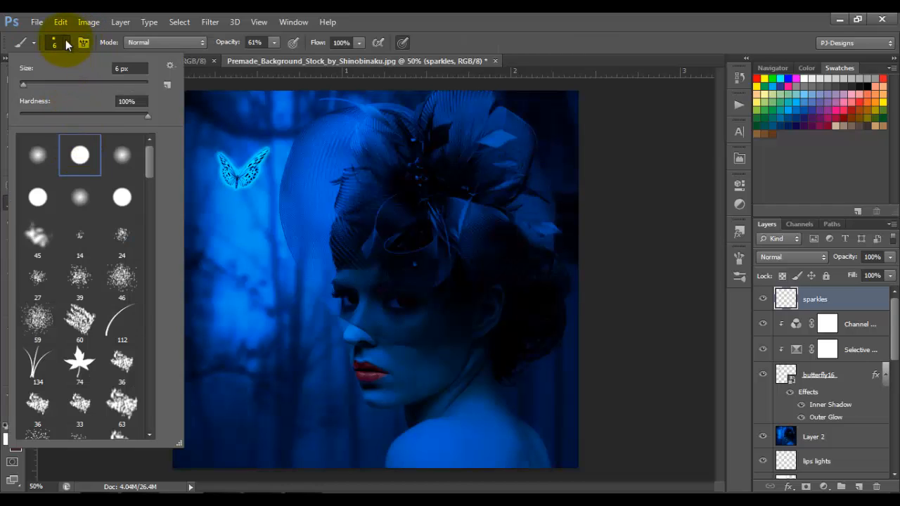
click(121, 69)
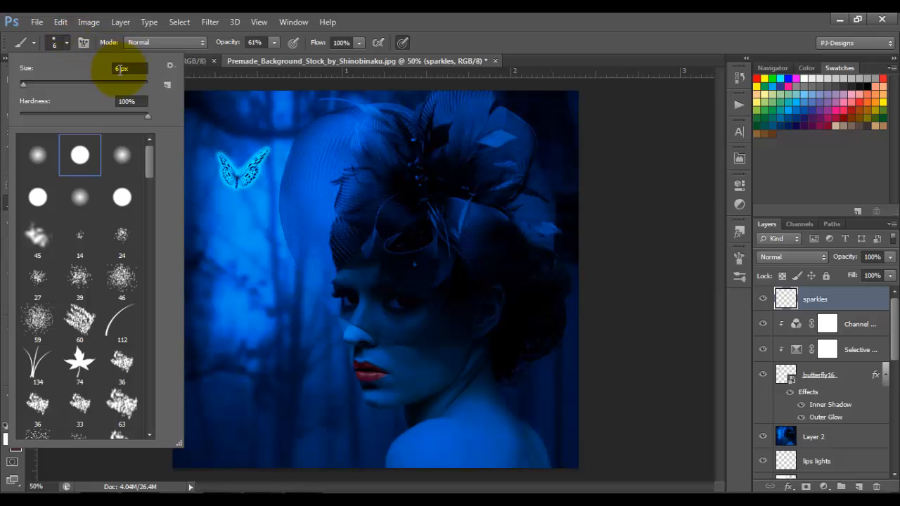
drag(121, 69, 113, 68)
text(2)
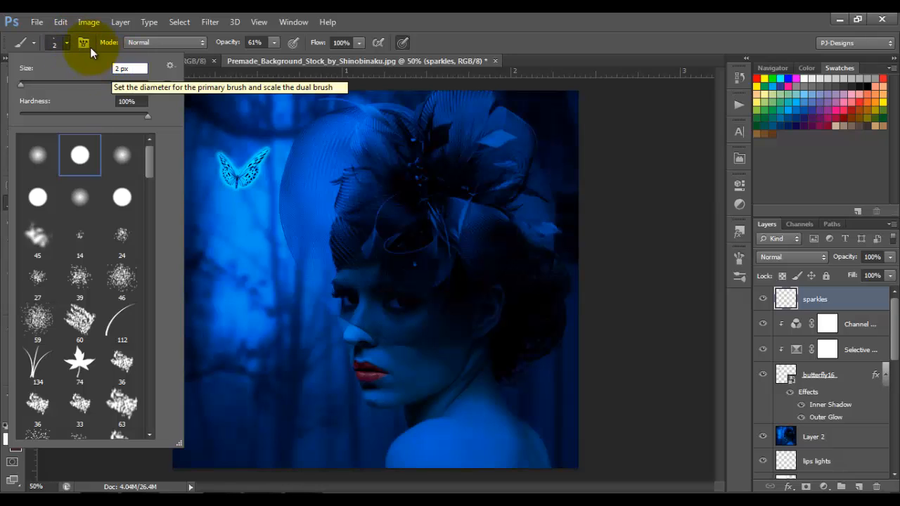
click(63, 40)
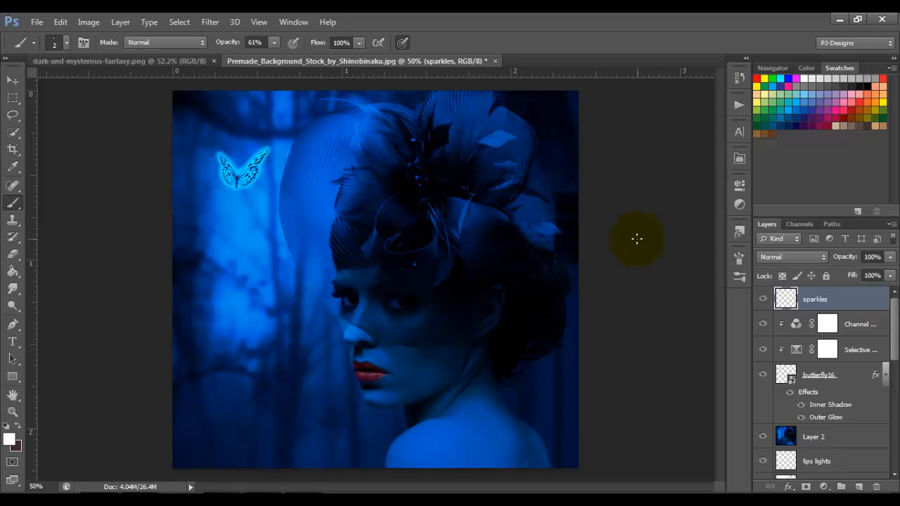
- Set the brush tip's spacing to 820%
click(738, 258)
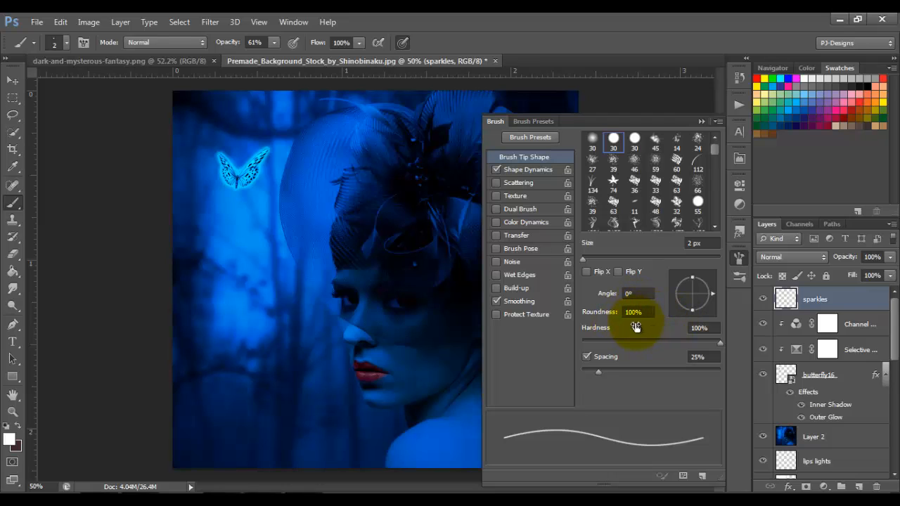
click(700, 357)
text(820)
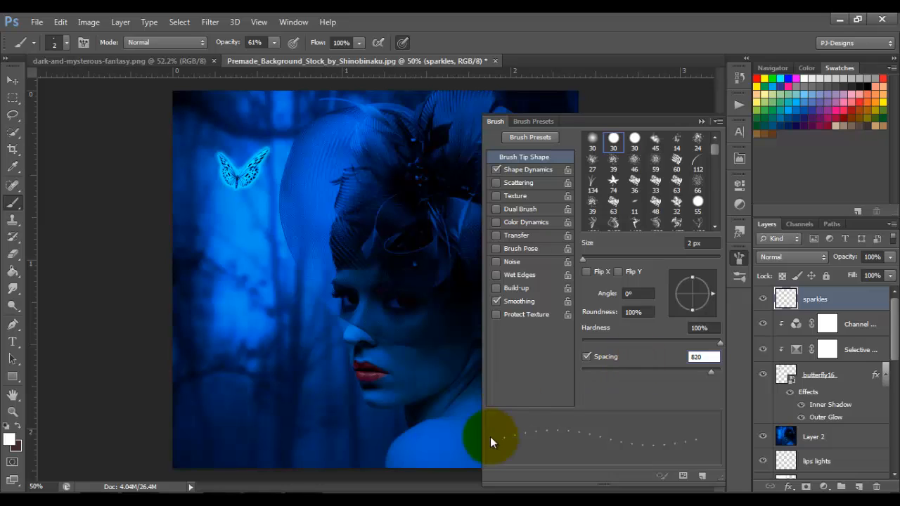
- In the brush's Shape Dynamics, set the size jitter to 9% and the minimum diameter to 11%
click(528, 169)
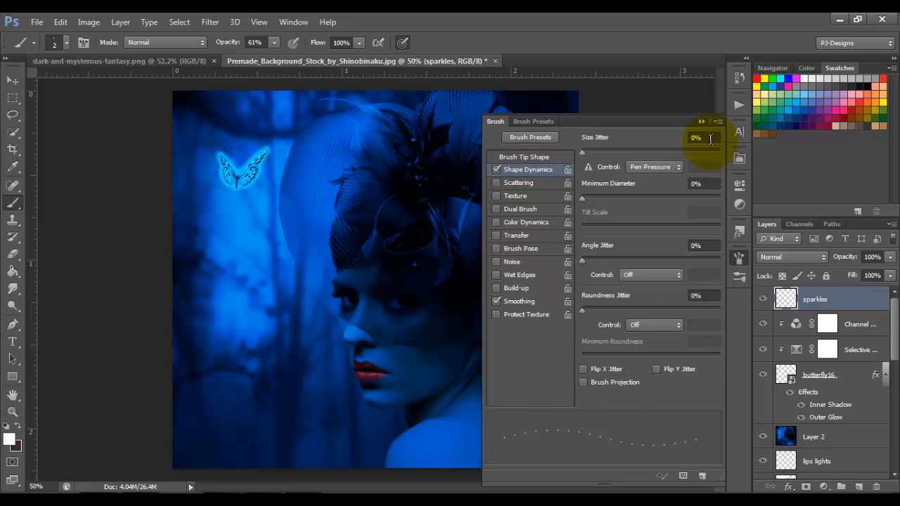
click(703, 137)
text(5)
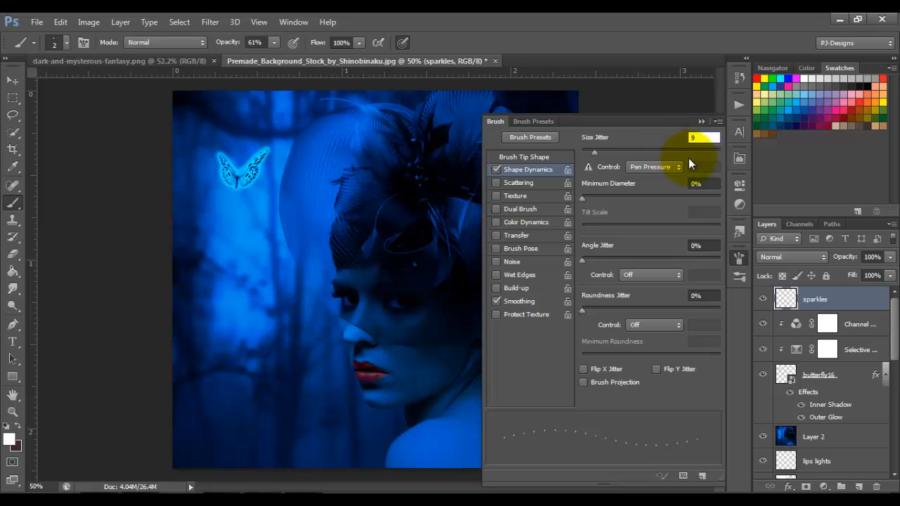
key(Tab)
text(11)
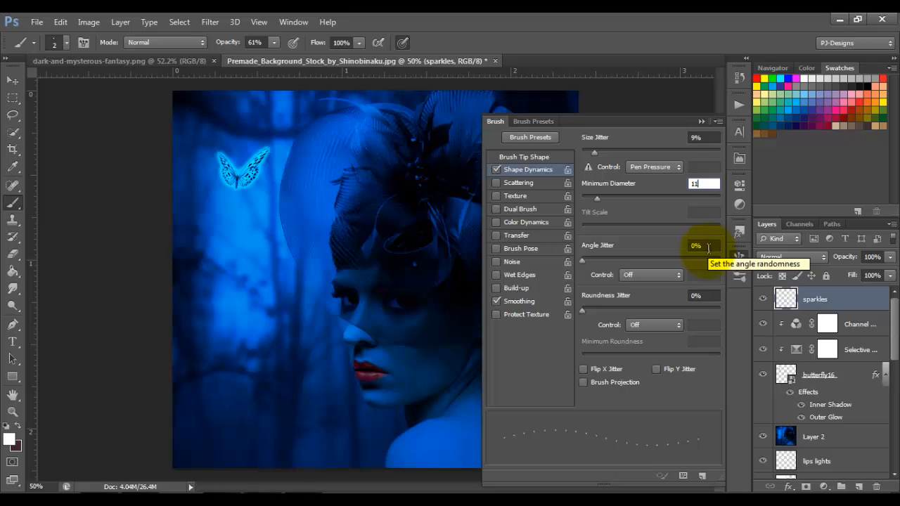
- Set roundness jitter to 2% and minimum roundness to 1%, and enable Scattering at 621% on both axes with count 1 and count jitter 1%
click(697, 295)
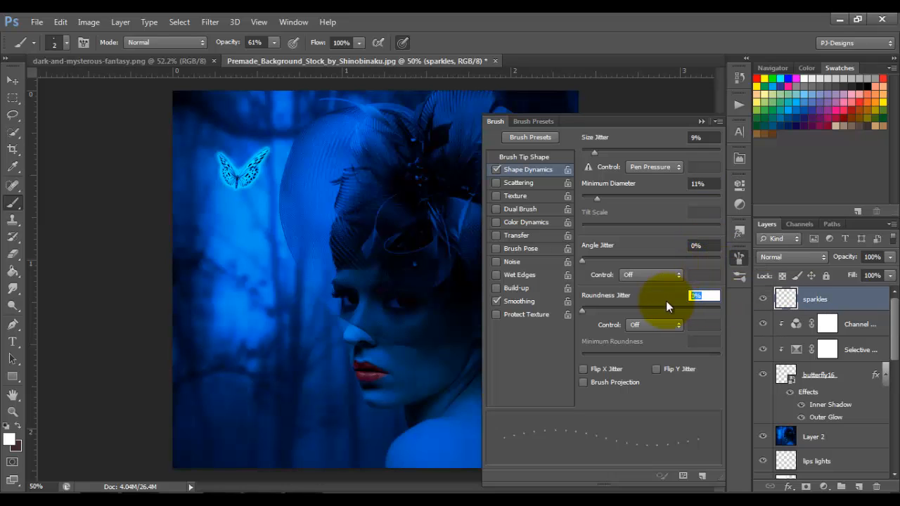
text(2)
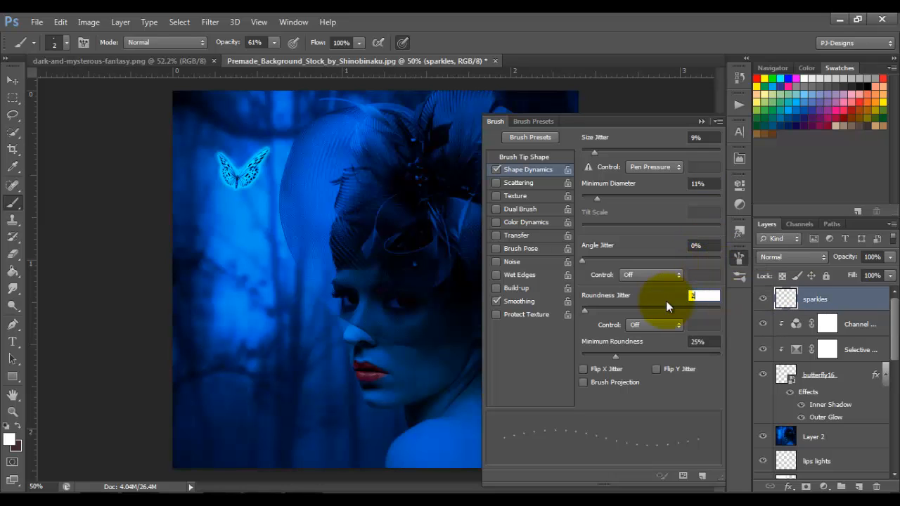
click(711, 343)
text(1)
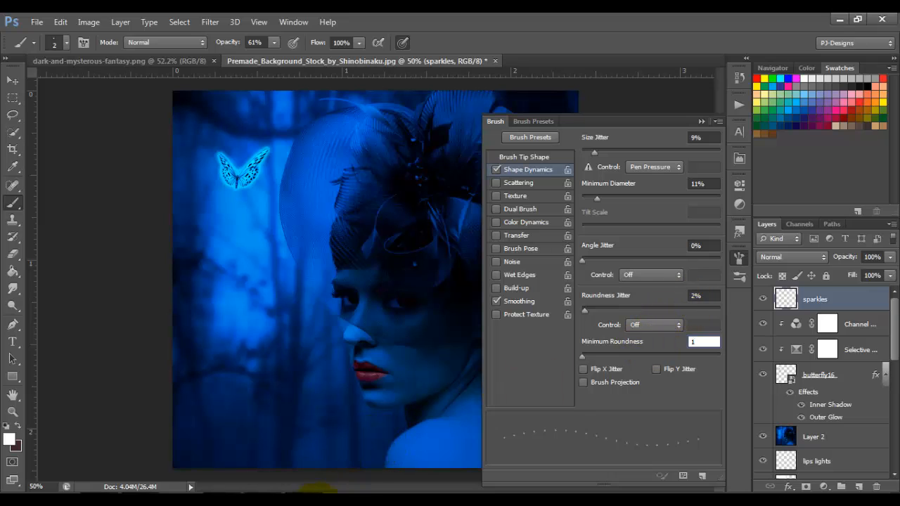
key(Return)
click(518, 184)
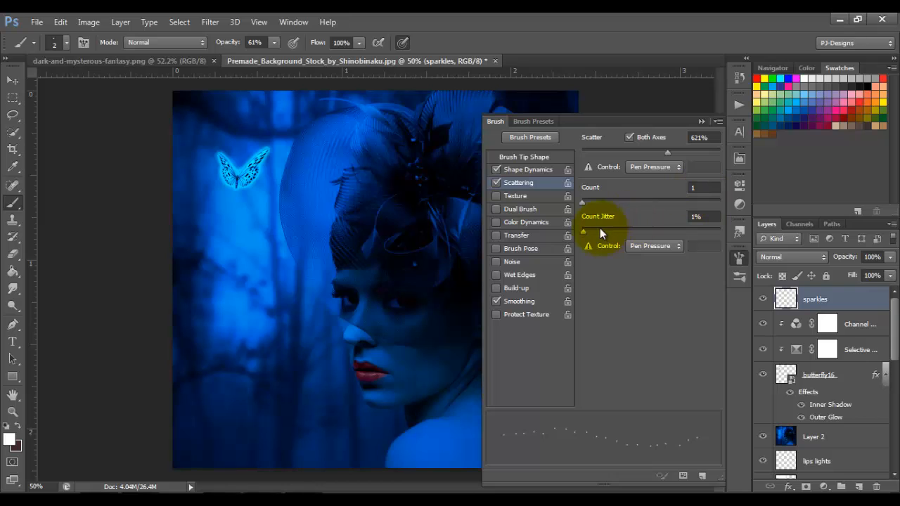
click(702, 122)
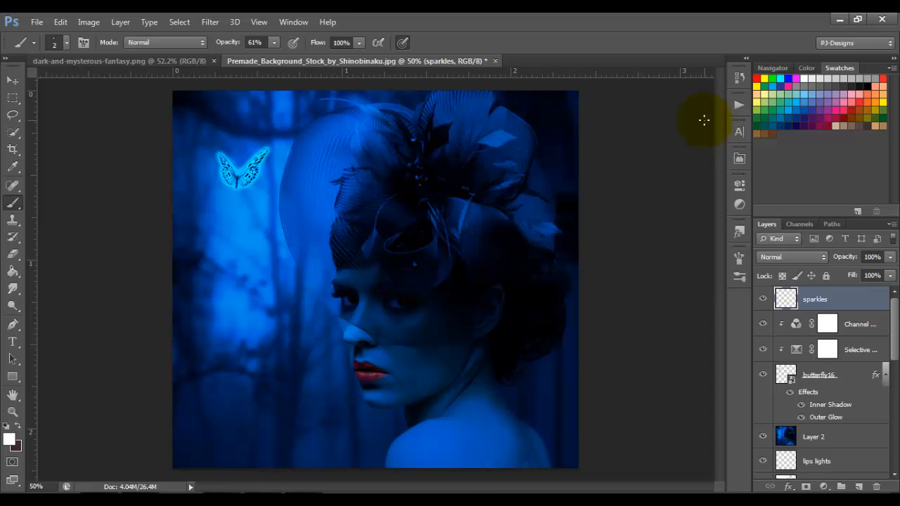
- Set the brush opacity to 100% and dot white sparkles around the butterfly's wings on the sparkles layer
key(ctrl+plus)
key(ctrl+plus)
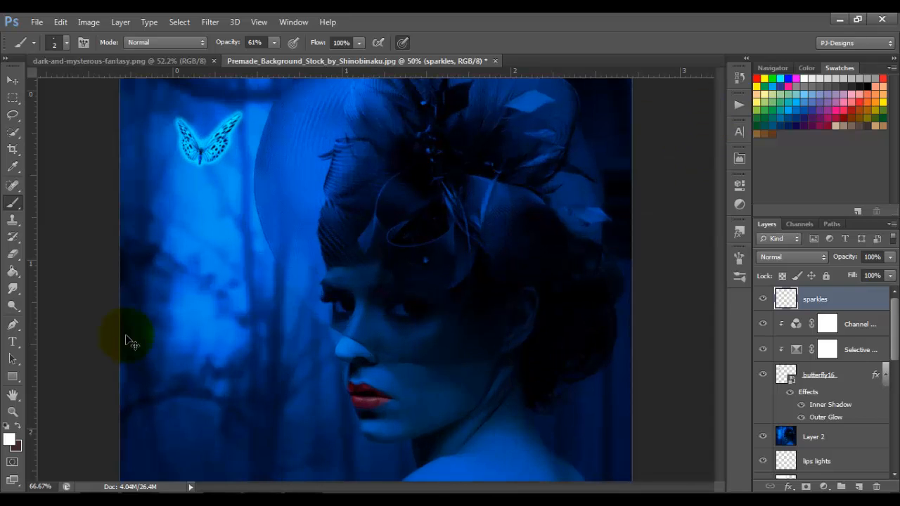
drag(393, 487, 354, 487)
drag(719, 243, 719, 223)
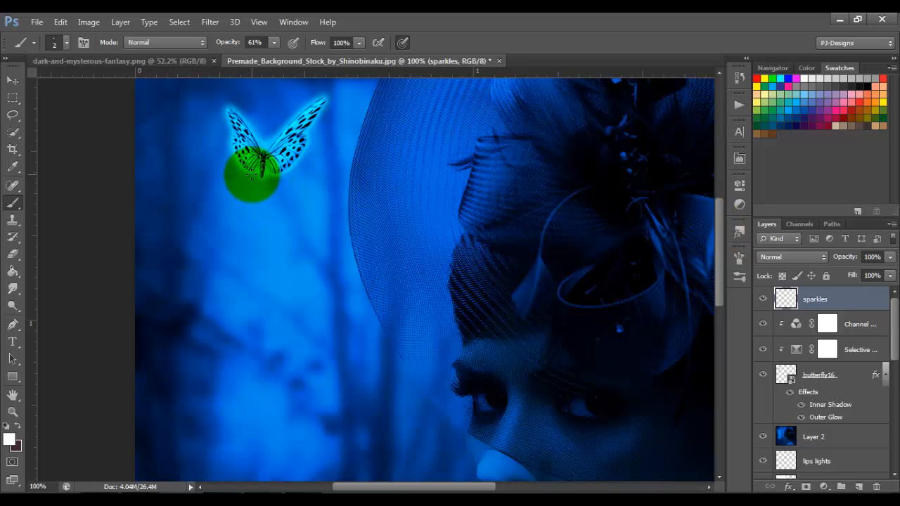
click(273, 43)
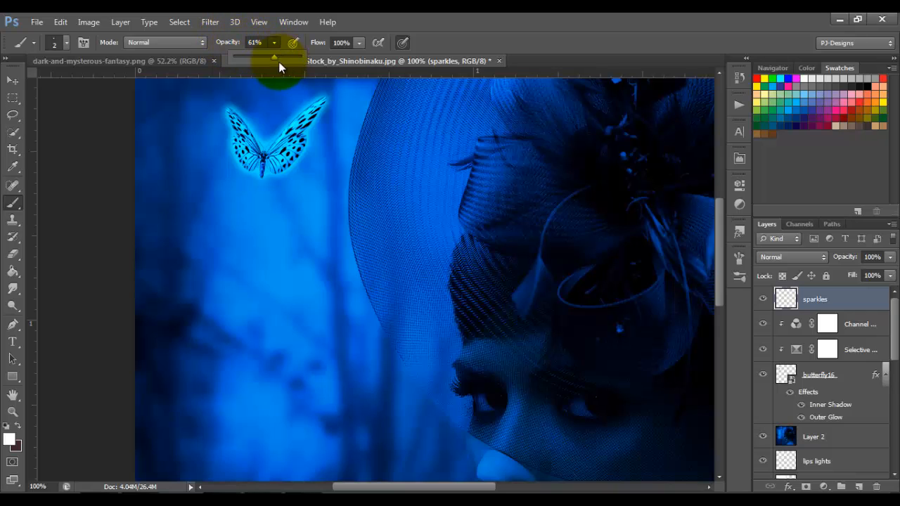
drag(275, 42, 275, 43)
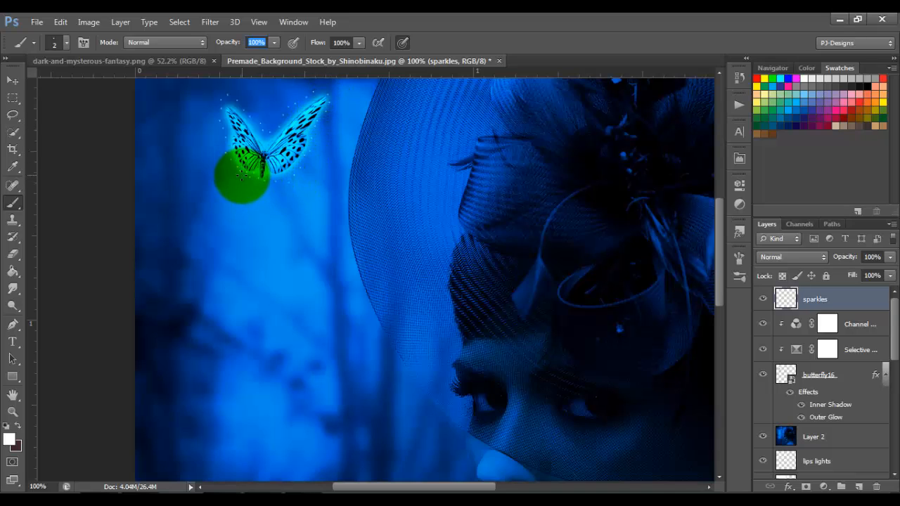
- Paint several winding trails of white sparkles falling from the butterfly through the bright background
mouse_move(241, 176)
mouse_down()
mouse_move(261, 301)
mouse_move(248, 388)
mouse_move(263, 395)
mouse_move(257, 421)
mouse_move(272, 451)
mouse_move(295, 464)
mouse_up()
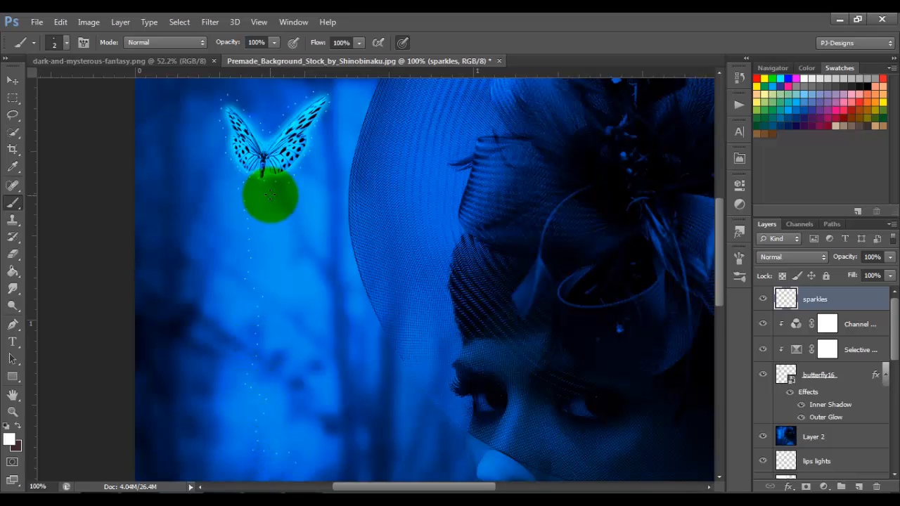
mouse_move(269, 181)
mouse_down()
mouse_move(257, 240)
mouse_move(264, 273)
mouse_up()
mouse_move(227, 369)
mouse_down()
mouse_move(272, 390)
mouse_move(375, 464)
mouse_up()
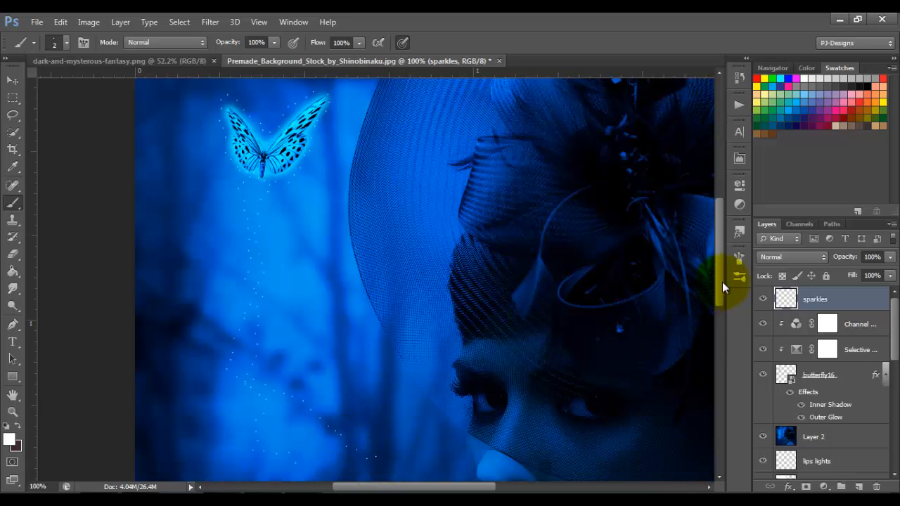
drag(722, 282, 722, 290)
mouse_move(276, 182)
mouse_down()
mouse_move(275, 213)
mouse_move(329, 405)
mouse_up()
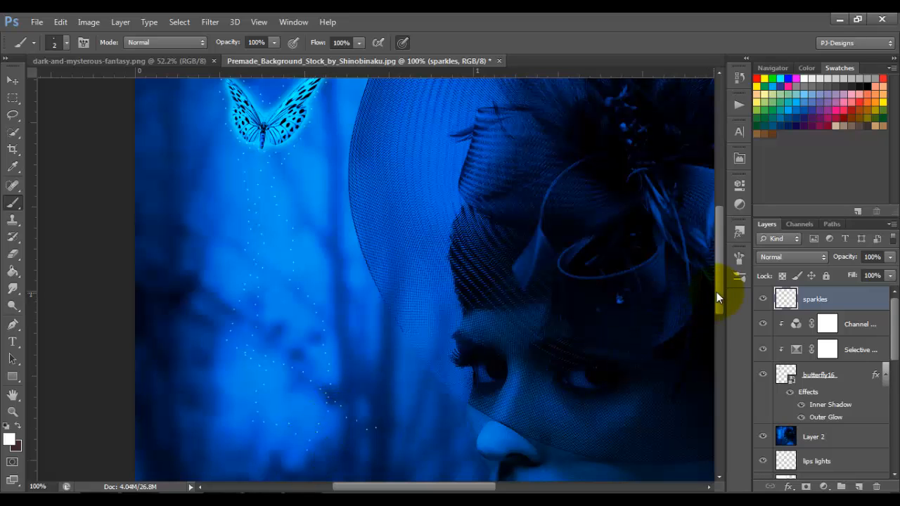
- Extend the white sparkle trails down through the dark trees beside the woman's face
drag(717, 292, 721, 327)
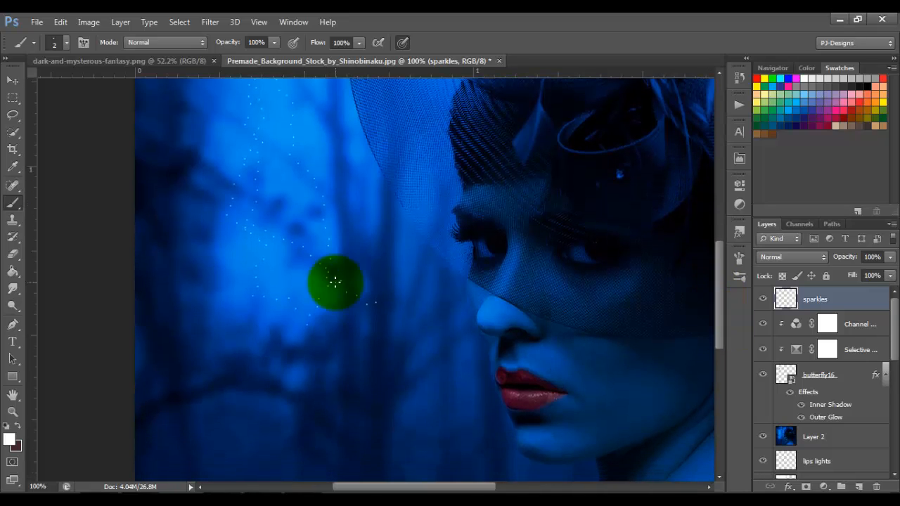
mouse_move(302, 317)
mouse_down()
mouse_move(338, 366)
mouse_move(339, 404)
mouse_move(385, 424)
mouse_up()
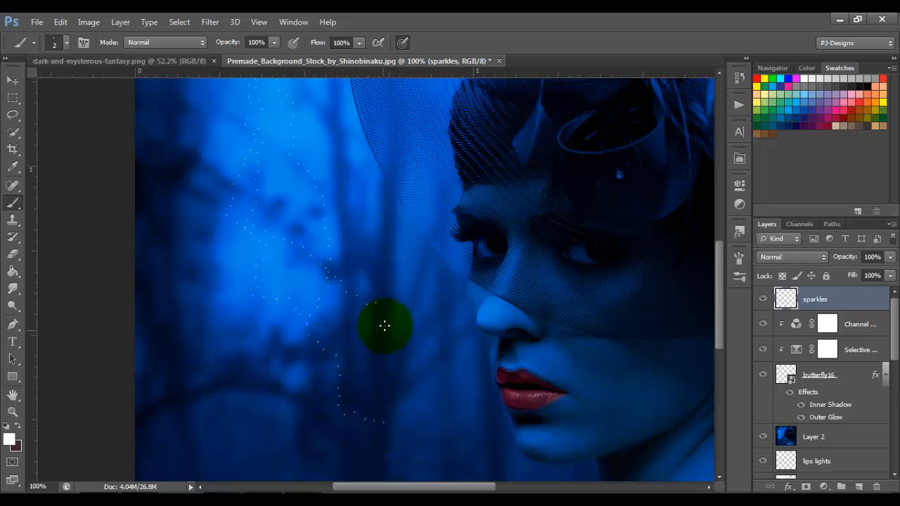
mouse_move(414, 320)
mouse_down()
mouse_move(404, 372)
mouse_move(428, 429)
mouse_up()
mouse_move(306, 320)
mouse_down()
mouse_move(296, 352)
mouse_move(313, 416)
mouse_move(356, 461)
mouse_up()
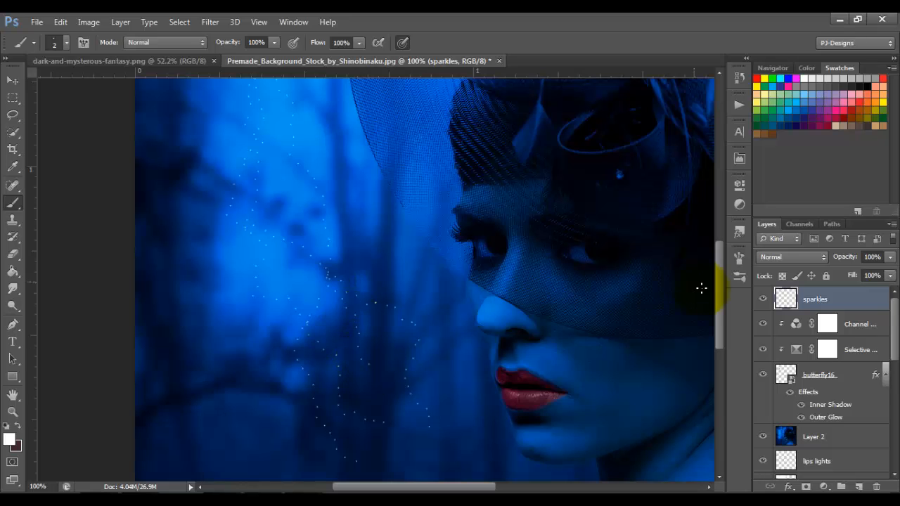
- Add an Outer Glow effect to the sparkles layer with 100% opacity
drag(719, 293, 716, 263)
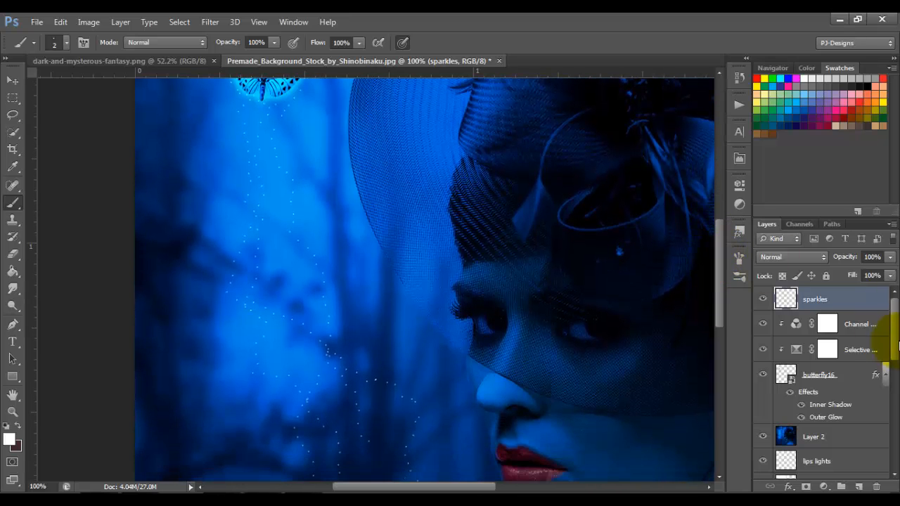
key(space)
double_click(866, 299)
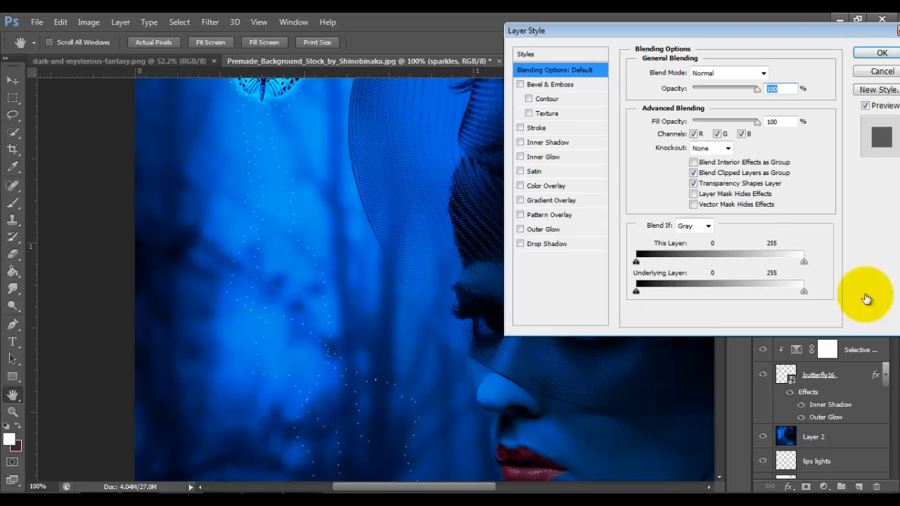
click(542, 232)
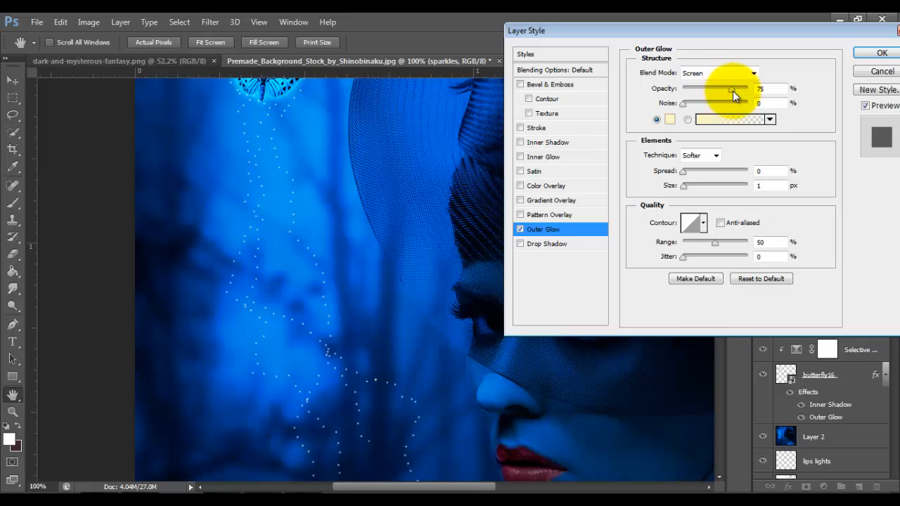
drag(733, 91, 805, 88)
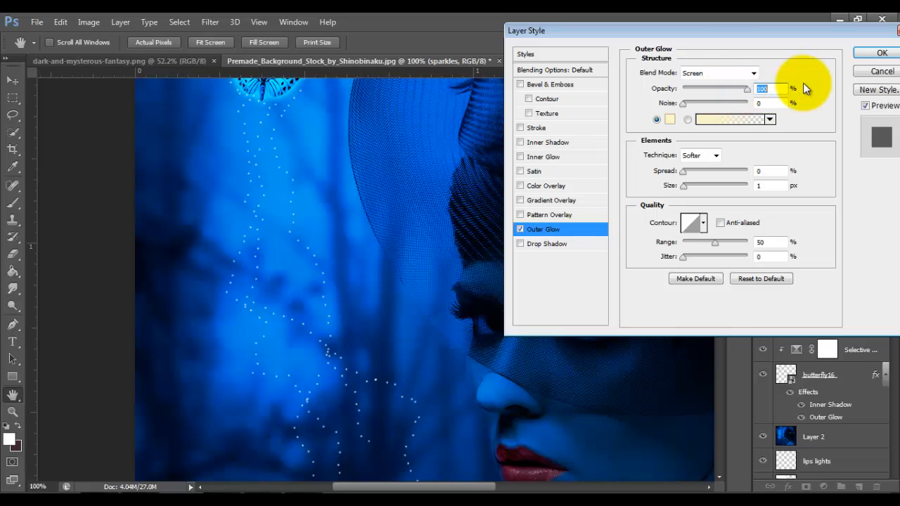
- Set the sparkles' outer glow spread to 0% and size to 0 px
double_click(763, 172)
text(5)
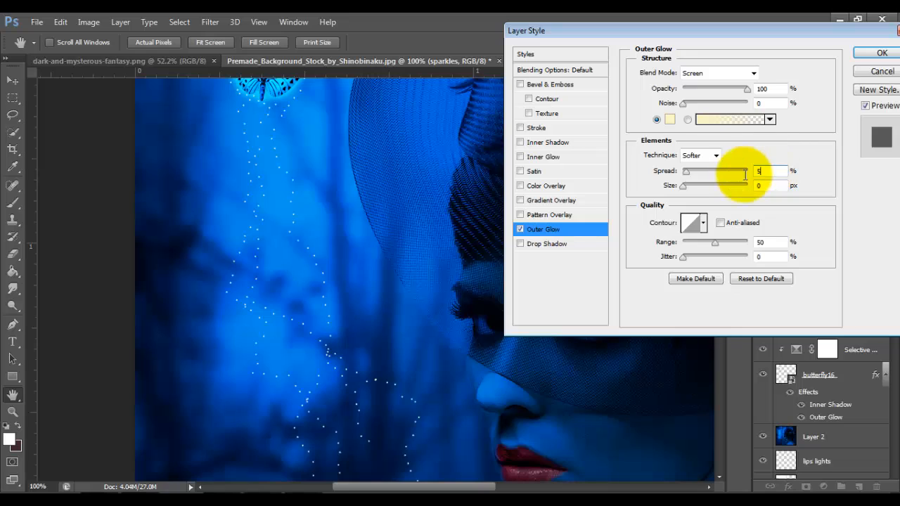
key(BackSpace)
text(0)
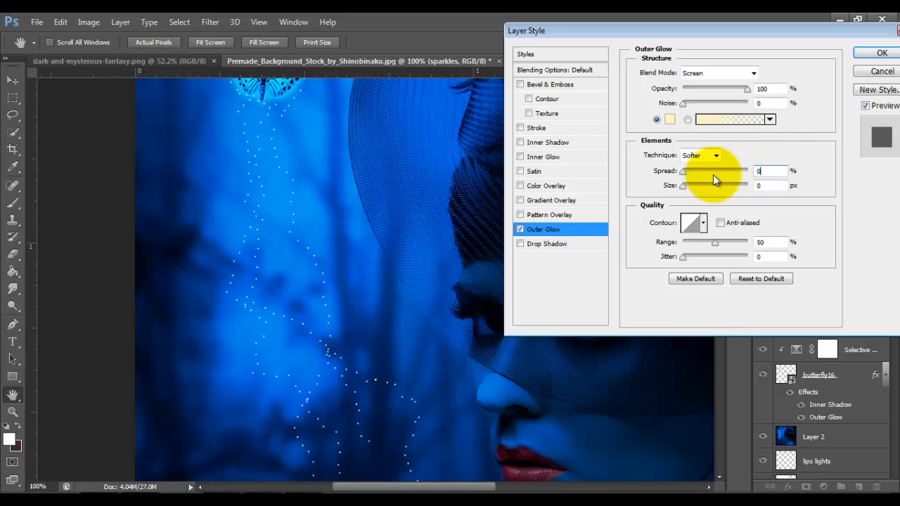
- Set the size of the sparkles' outer glow to 5 px and apply the layer style
double_click(765, 186)
text(5)
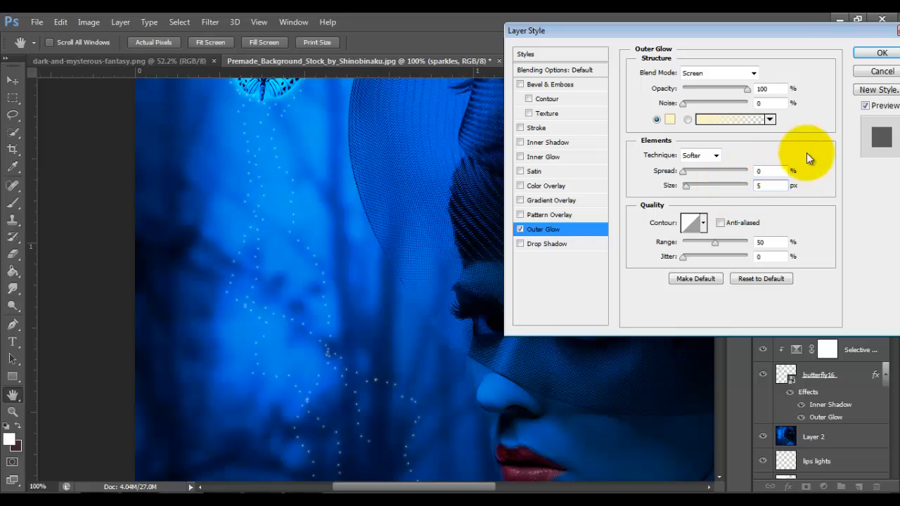
click(866, 56)
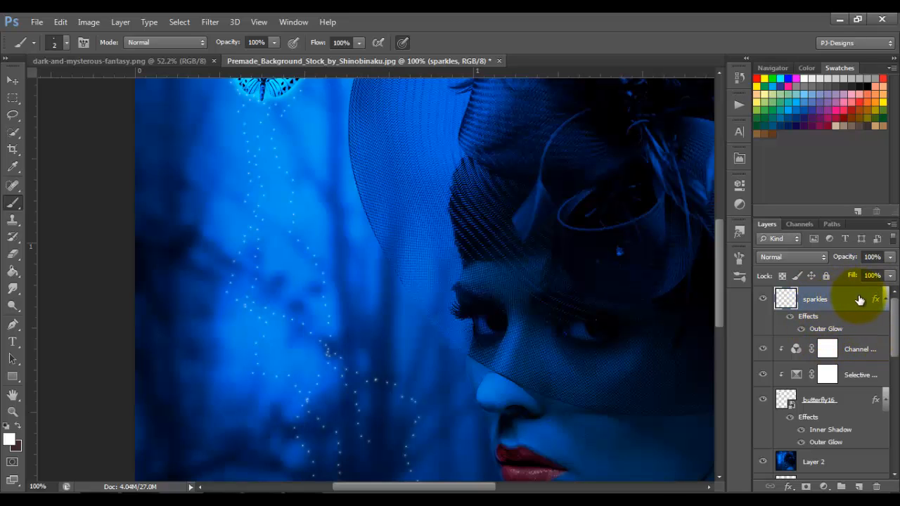
- Place the sparkles layer in a new group and set the group's blend mode to Color Dodge
key(ctrl+g)
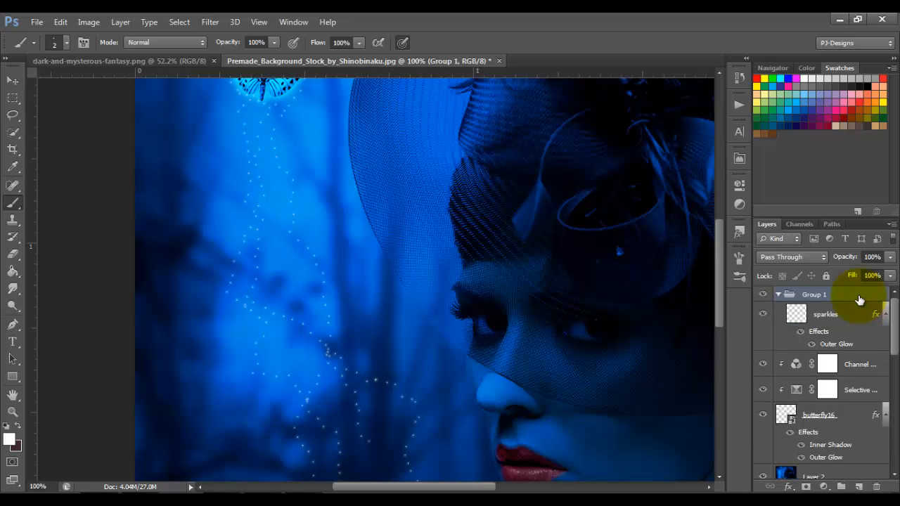
click(776, 298)
click(778, 295)
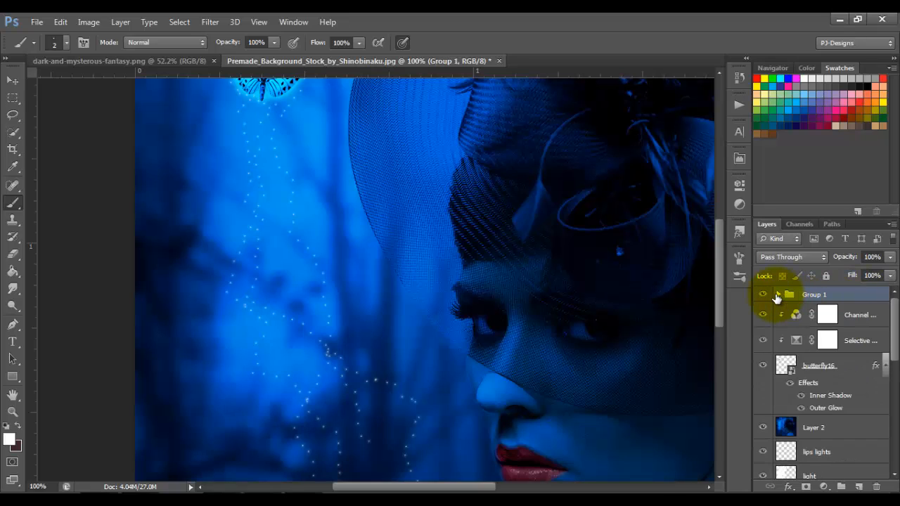
click(820, 255)
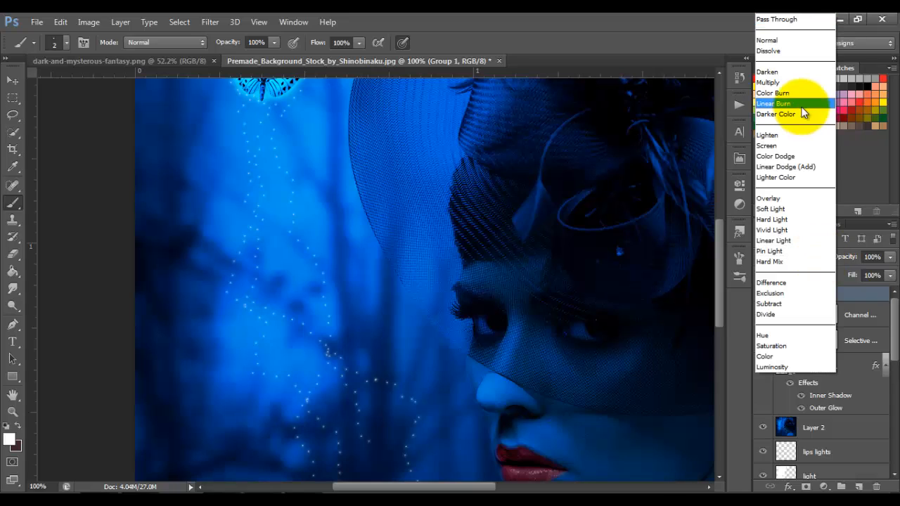
click(797, 156)
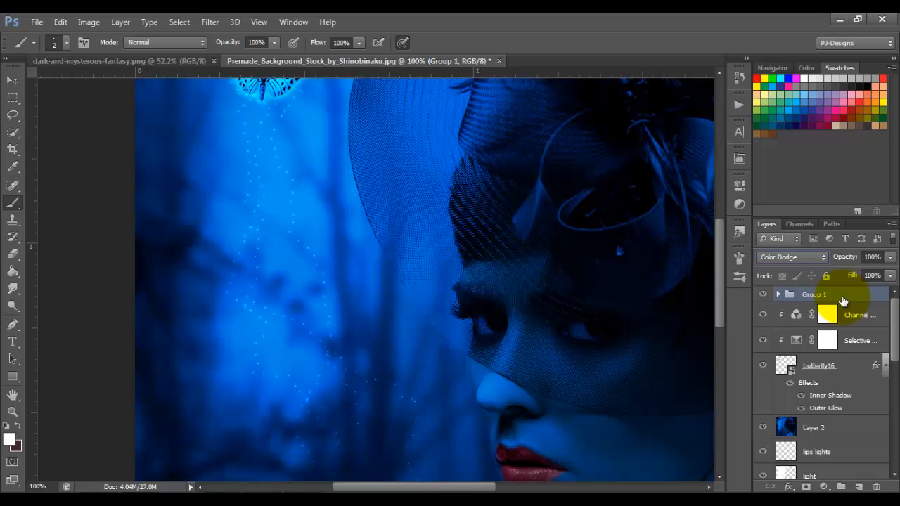
- Duplicate the sparkles group, flip the copy horizontally and move it so its trails also fall beneath the butterfly
key(ctrl+j)
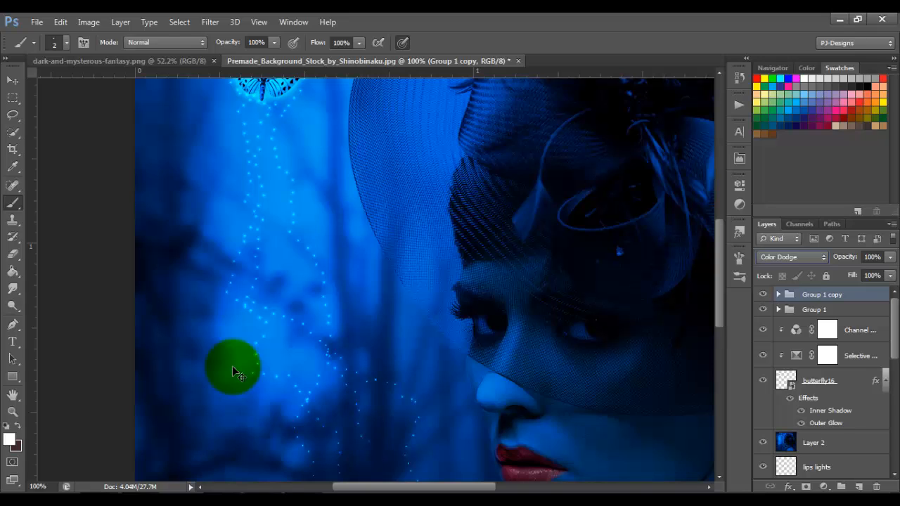
key(ctrl+t)
right_click(277, 266)
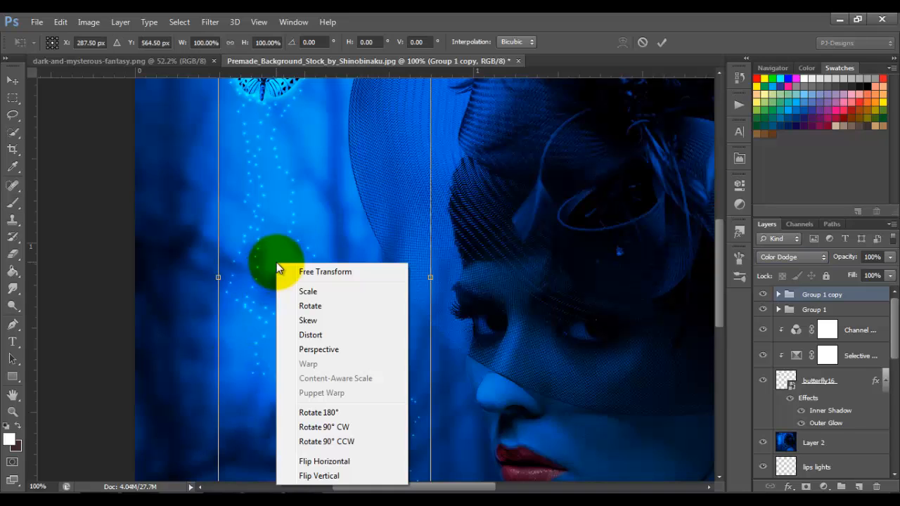
click(315, 462)
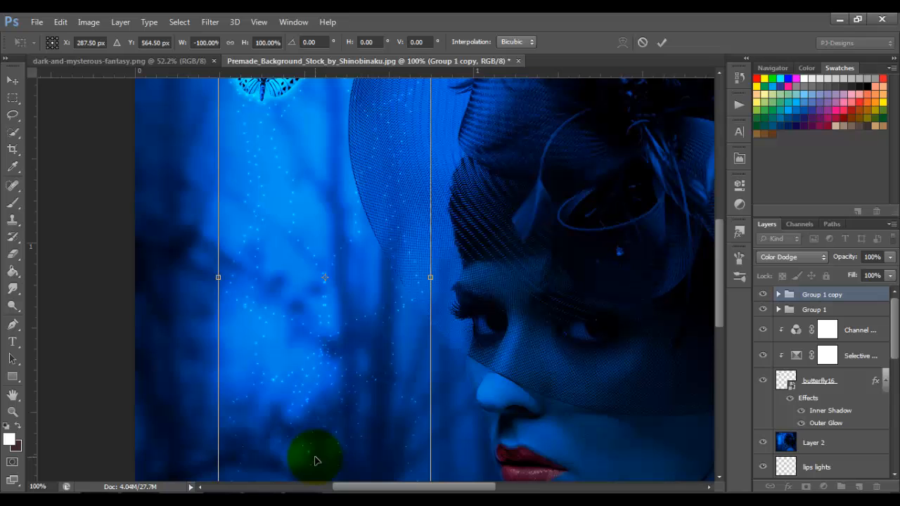
drag(368, 203, 258, 207)
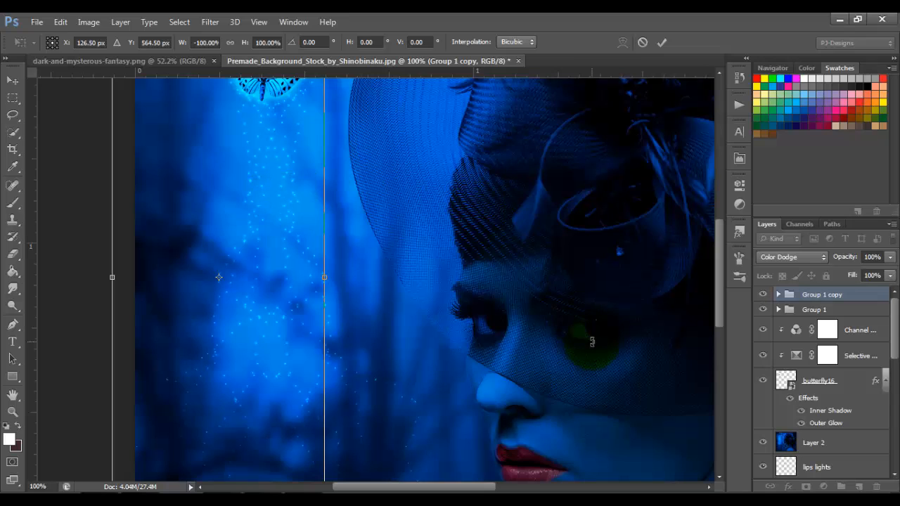
key(ctrl+minus)
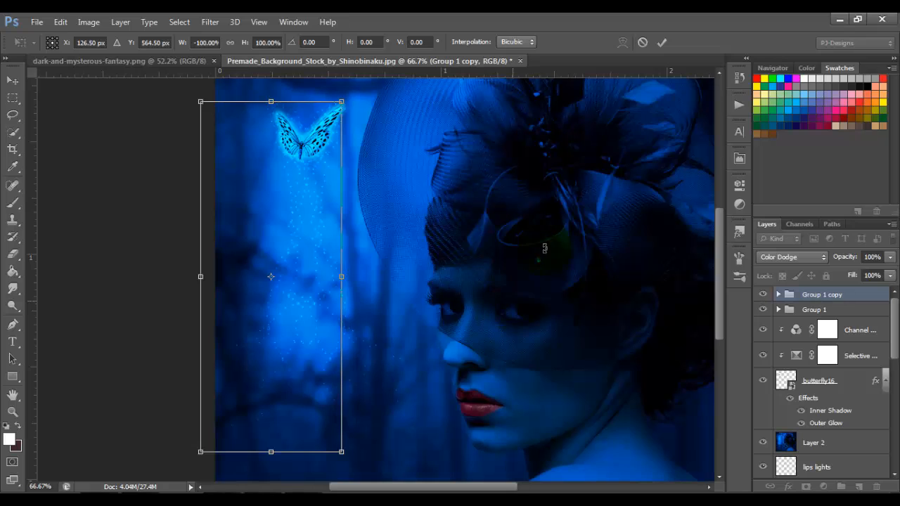
key(Return)
- Lower the opacity of the duplicated sparkles group to 60%
key(ctrl+minus)
key(b)
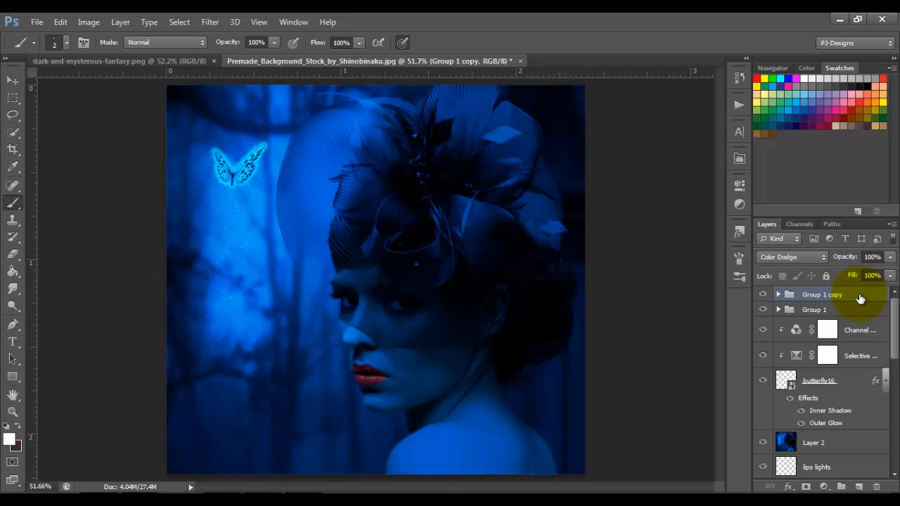
click(890, 257)
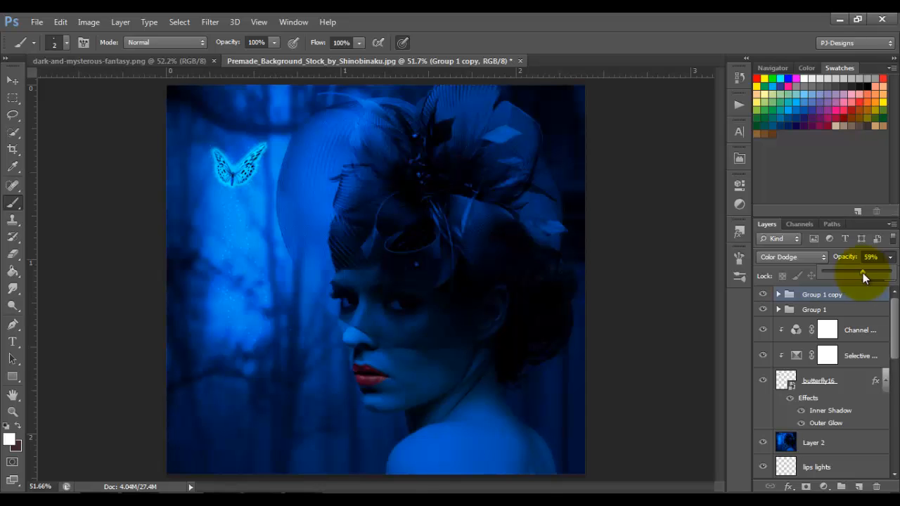
drag(862, 273, 863, 272)
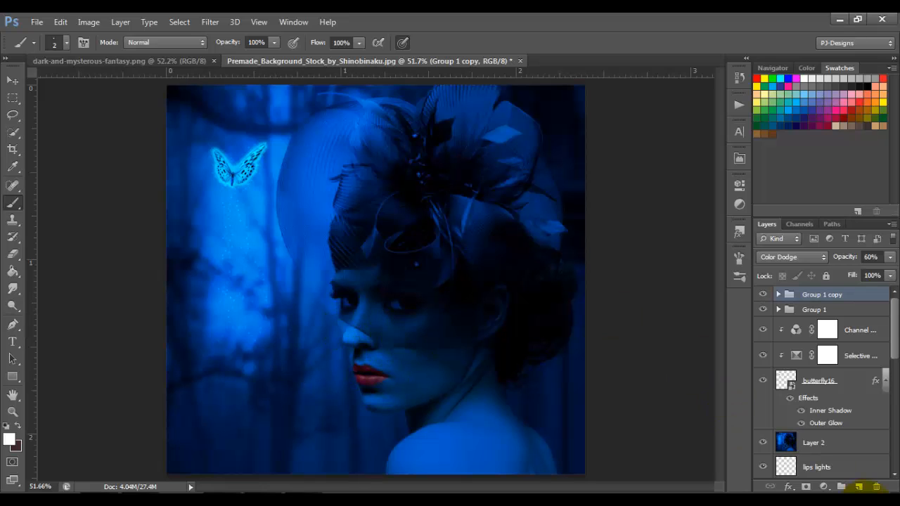
- Add a new top layer filled with 50% gray and set its blend mode to Soft Light
click(859, 486)
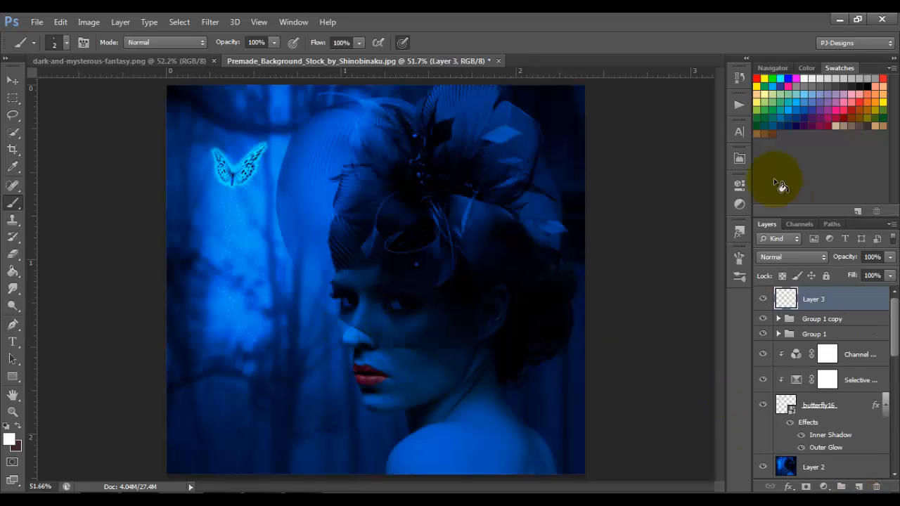
click(65, 23)
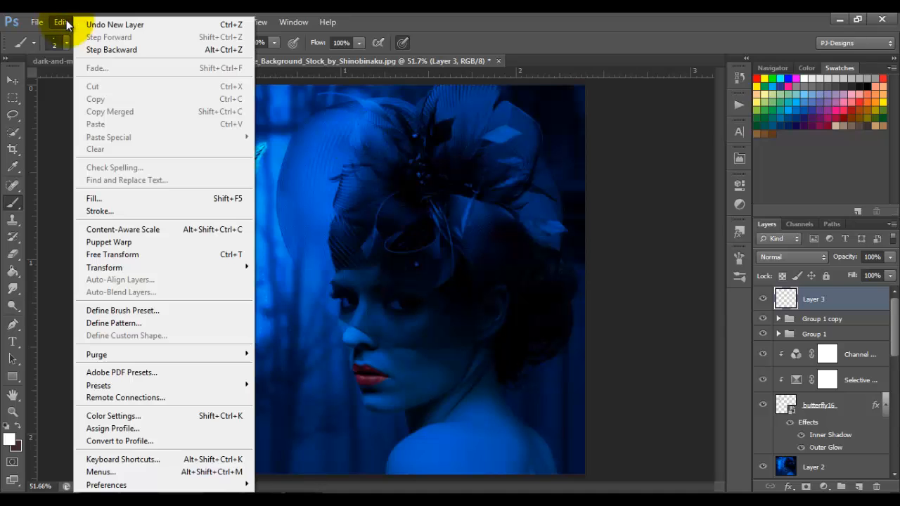
click(126, 198)
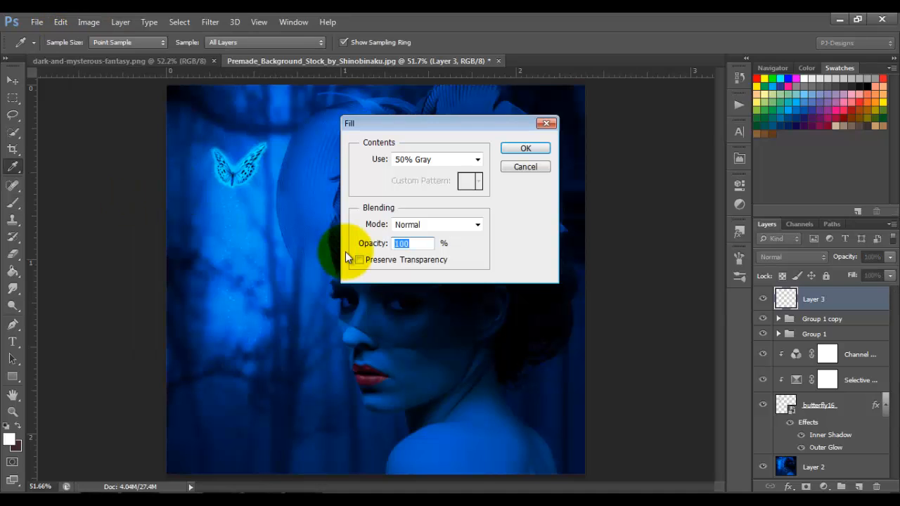
click(537, 150)
key(b)
click(818, 255)
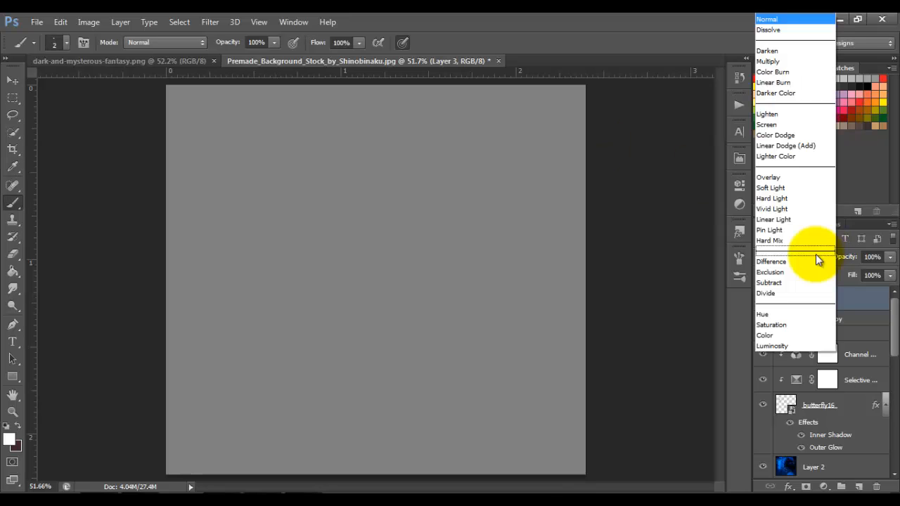
click(801, 189)
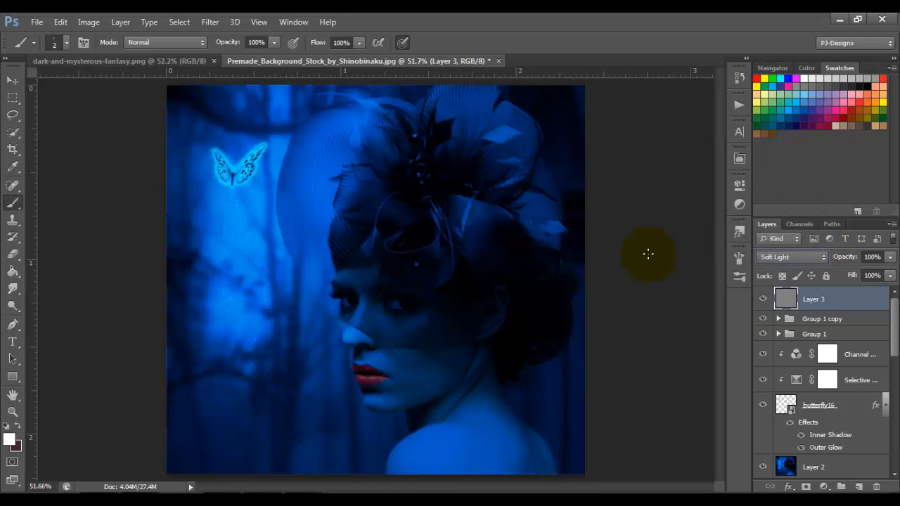
- Lighten the highlights along the bridge of the woman's nose using the Dodge tool with Midtones range and 20% exposure
click(12, 306)
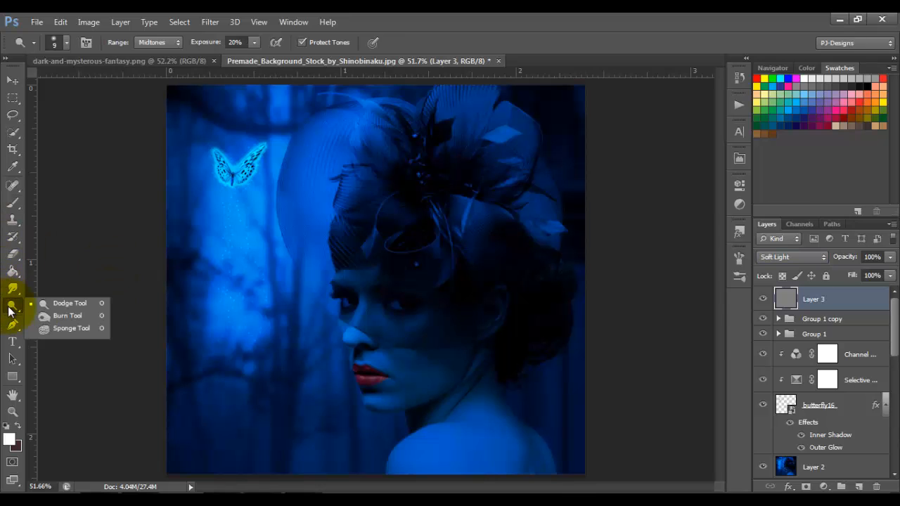
click(33, 304)
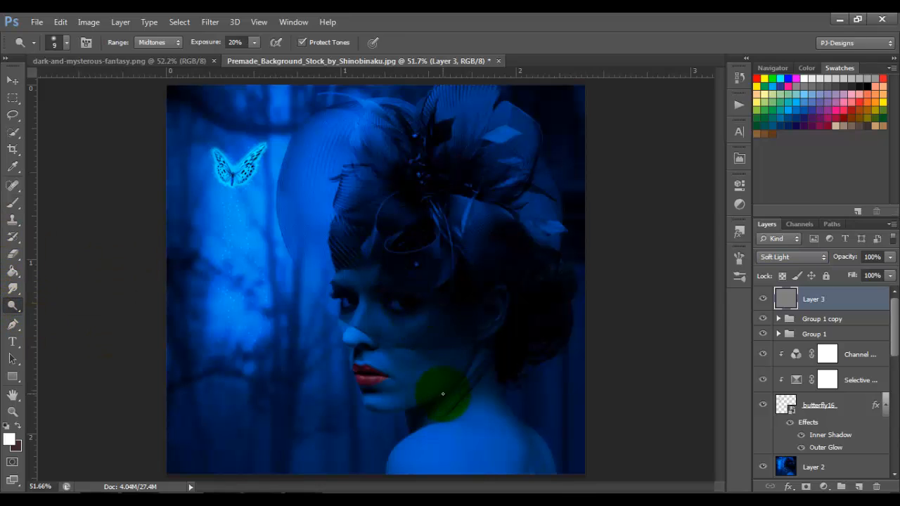
key(ctrl+plus)
key(ctrl+plus)
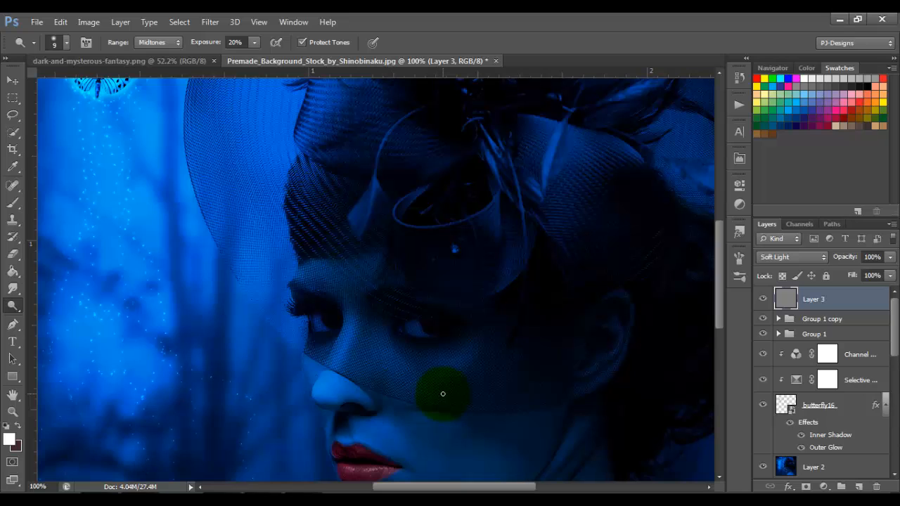
drag(719, 249, 720, 268)
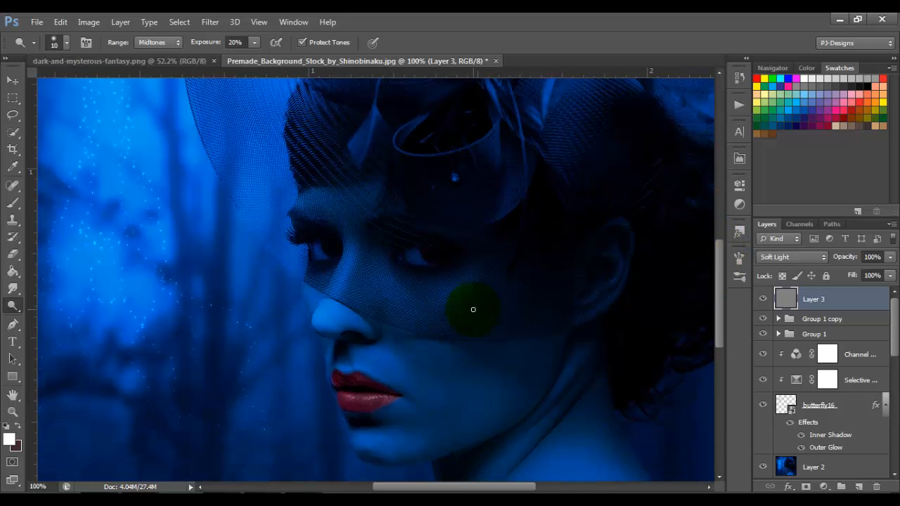
key(bracketright)
key(bracketright)
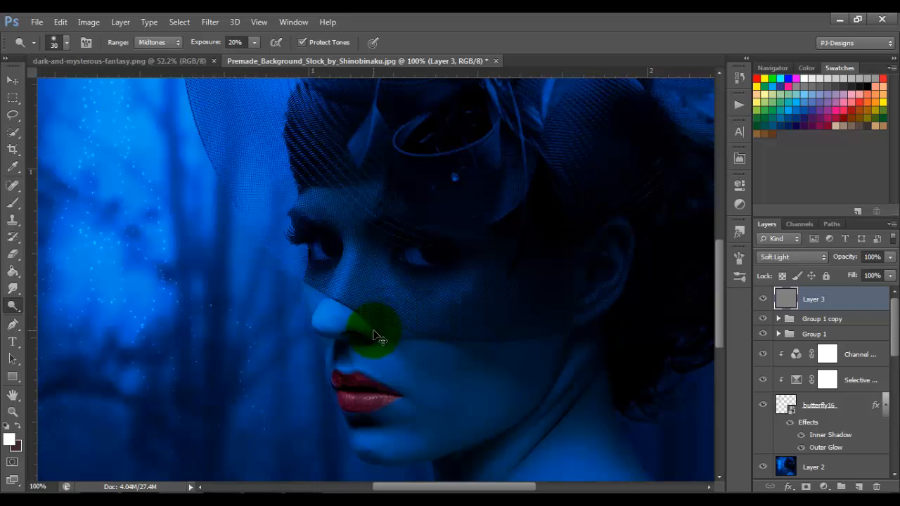
key(ctrl+plus)
key(bracketleft)
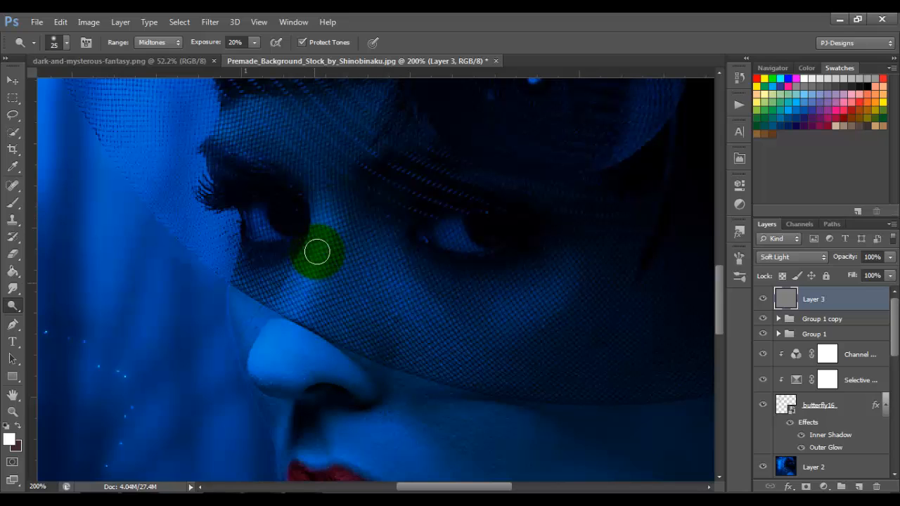
mouse_move(285, 383)
mouse_down()
mouse_move(303, 354)
mouse_move(279, 375)
mouse_move(265, 382)
mouse_move(263, 374)
mouse_move(307, 342)
mouse_move(304, 372)
mouse_move(334, 364)
mouse_move(366, 386)
mouse_move(304, 368)
mouse_move(360, 382)
mouse_move(315, 341)
mouse_move(304, 318)
mouse_move(322, 215)
mouse_move(394, 277)
mouse_move(400, 246)
mouse_move(391, 268)
mouse_move(387, 249)
mouse_move(421, 297)
mouse_move(449, 313)
mouse_move(490, 311)
mouse_move(556, 262)
mouse_move(360, 357)
mouse_move(471, 401)
mouse_up()
key(bracketright)
key(space)
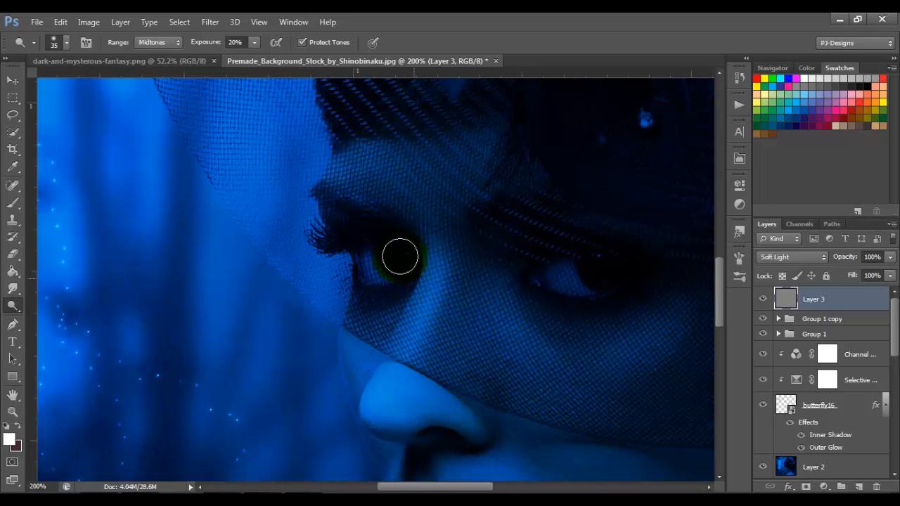
- Dodge the brow, the areas around both eyes and the side of the nose under the veil
mouse_move(365, 187)
mouse_down()
mouse_move(358, 174)
mouse_move(340, 175)
mouse_move(347, 155)
mouse_move(364, 163)
mouse_move(356, 168)
mouse_move(373, 157)
mouse_move(482, 141)
mouse_move(655, 332)
mouse_up()
key(bracketleft)
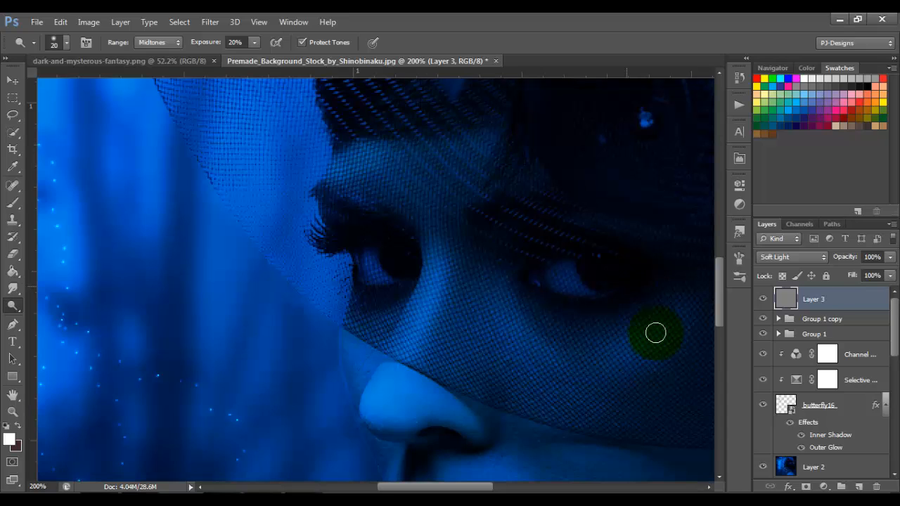
drag(509, 272, 503, 88)
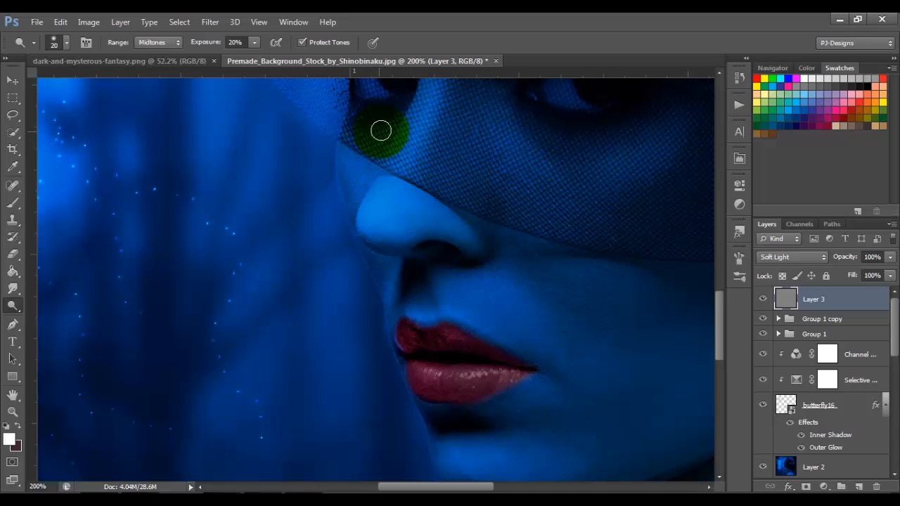
mouse_move(385, 126)
mouse_down()
mouse_move(362, 186)
mouse_move(354, 137)
mouse_move(355, 222)
mouse_move(341, 171)
mouse_move(359, 220)
mouse_move(463, 266)
mouse_move(342, 205)
mouse_move(353, 220)
mouse_move(343, 159)
mouse_move(349, 208)
mouse_move(366, 178)
mouse_move(363, 161)
mouse_move(342, 161)
mouse_move(369, 182)
mouse_move(392, 115)
mouse_move(348, 141)
mouse_move(381, 182)
mouse_up()
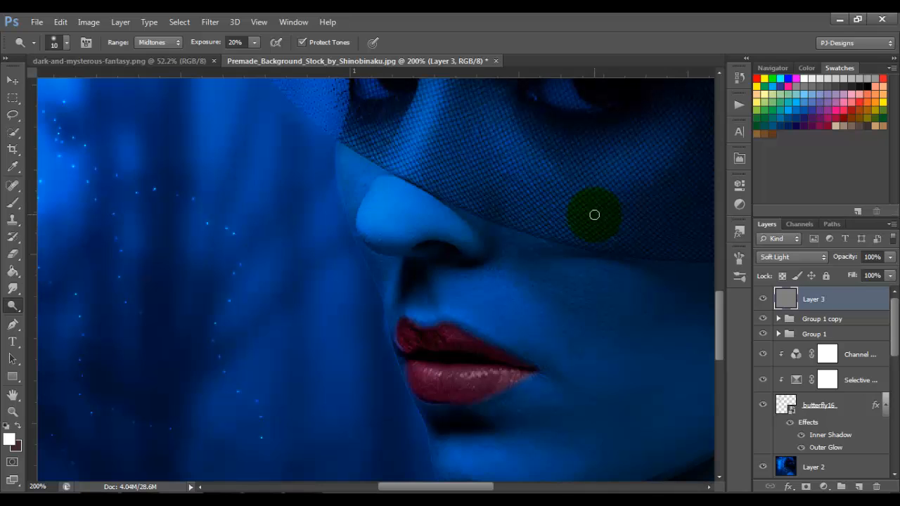
- Dodge the skin along the upper lip and beside the mouth with an enlarged brush
key(ctrl+0)
key(ctrl+plus)
key(ctrl+plus)
key(ctrl+plus)
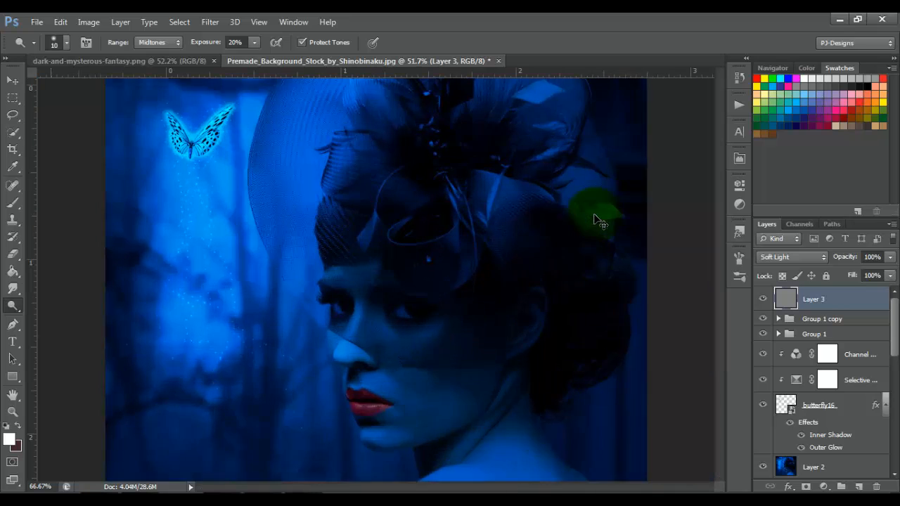
drag(719, 272, 720, 335)
key(ctrl+plus)
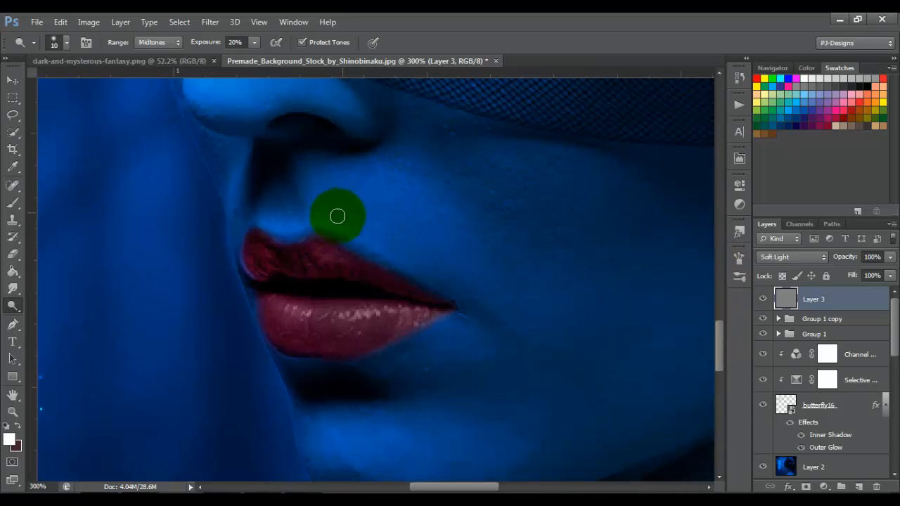
key(bracketright)
key(bracketright)
key(bracketright)
key(bracketright)
key(bracketright)
key(bracketright)
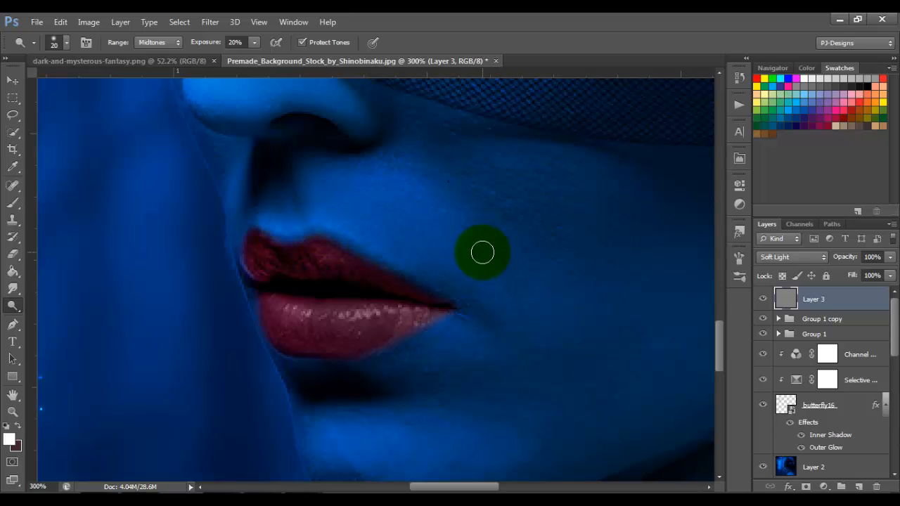
- Dodge the highlights on the chin below the lips
drag(533, 342, 584, 193)
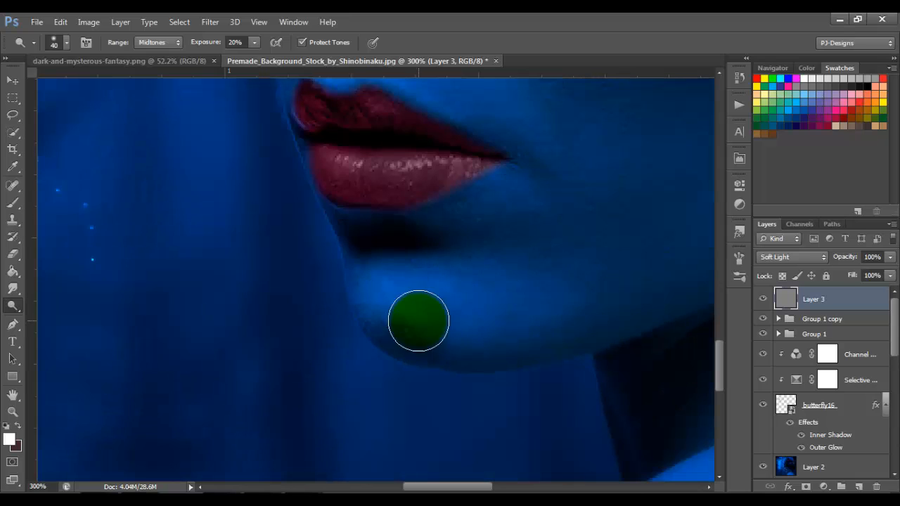
key(bracketleft)
key(bracketleft)
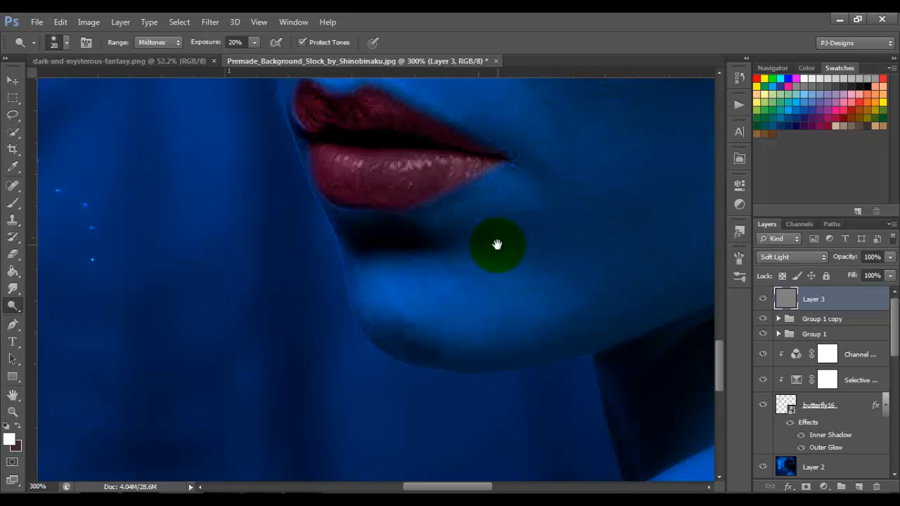
- Dodge the whites of both eyes with a small brush to brighten them
drag(392, 128, 506, 345)
drag(456, 95, 516, 481)
key(bracketleft)
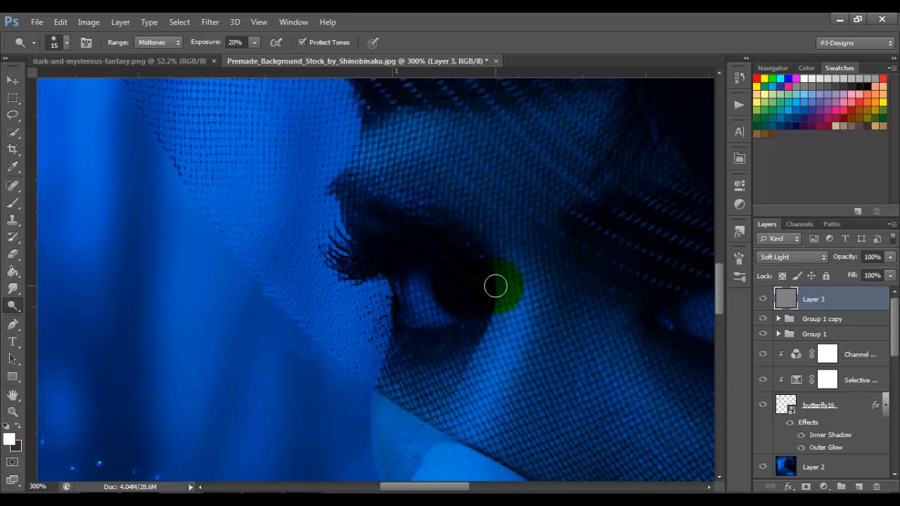
mouse_move(493, 286)
mouse_down()
mouse_move(418, 277)
mouse_move(407, 288)
mouse_move(438, 322)
mouse_move(420, 273)
mouse_move(328, 297)
mouse_move(232, 258)
mouse_up()
click(494, 258)
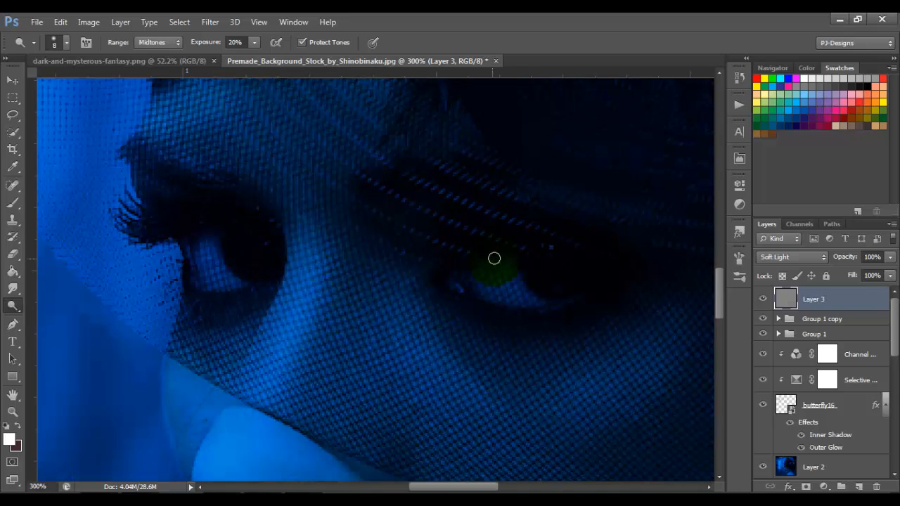
mouse_move(483, 293)
mouse_down()
mouse_move(504, 262)
mouse_move(483, 288)
mouse_move(510, 264)
mouse_move(486, 287)
mouse_move(517, 284)
mouse_move(544, 302)
mouse_move(487, 291)
mouse_up()
- Compare the whole portrait with and without the gray dodging layer, leaving the layer shown
key(ctrl+0)
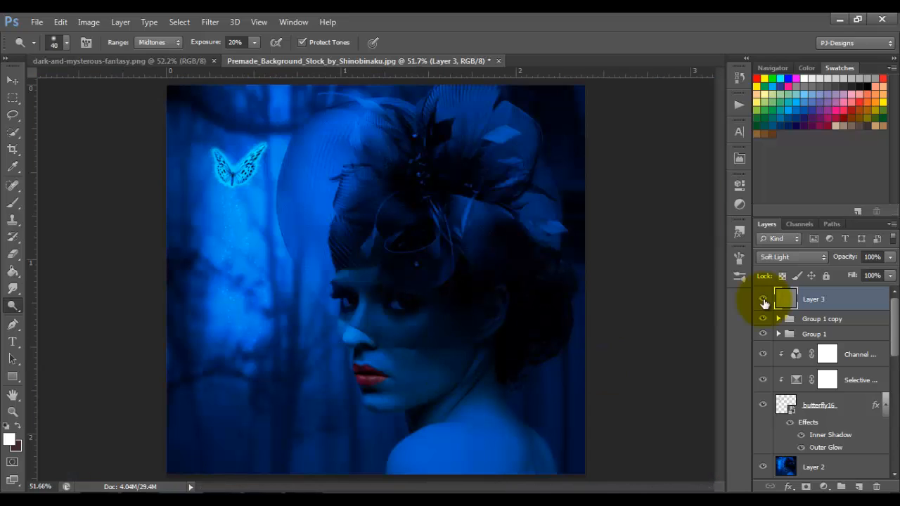
click(763, 300)
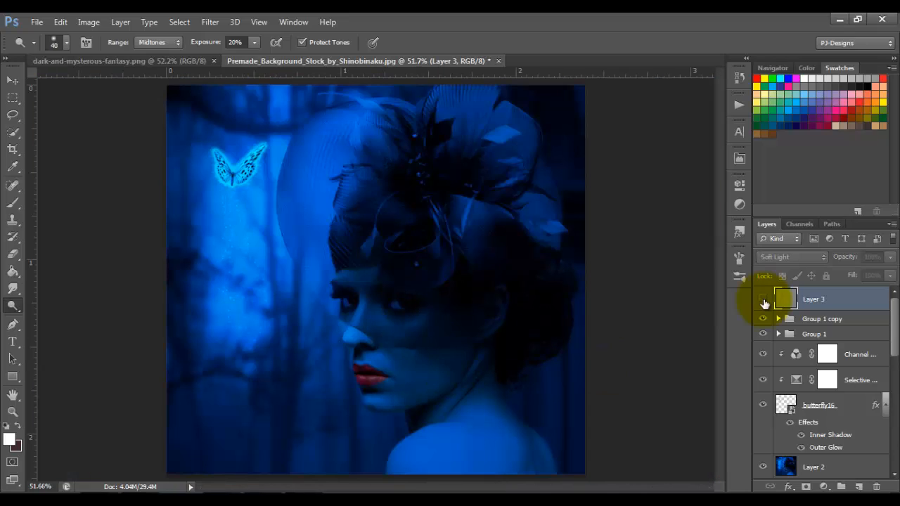
click(763, 302)
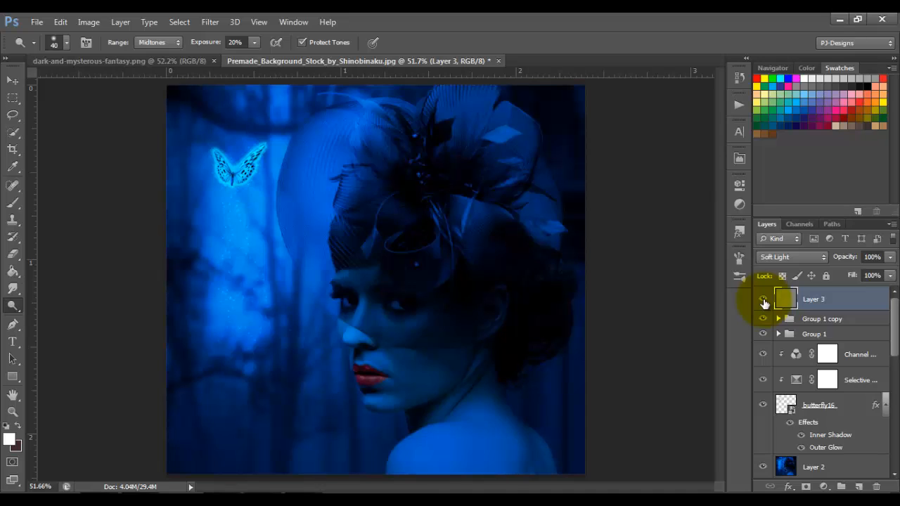
click(764, 302)
click(763, 302)
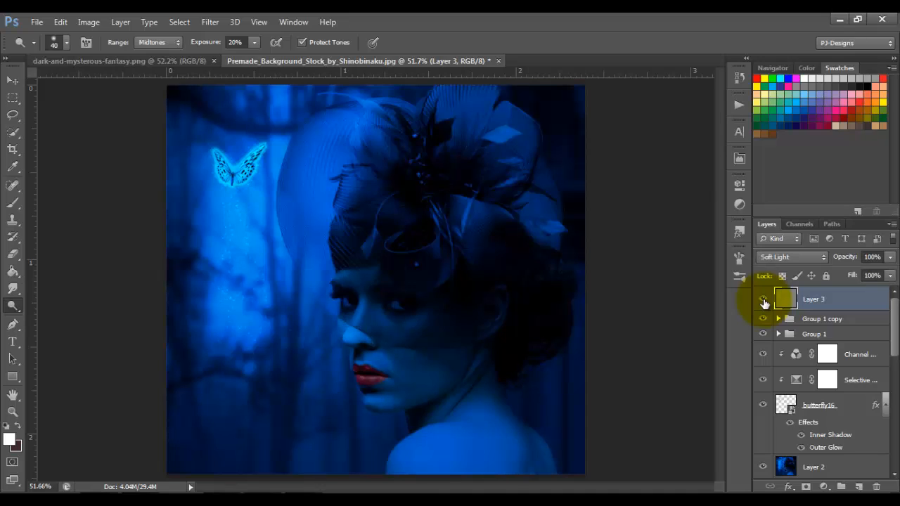